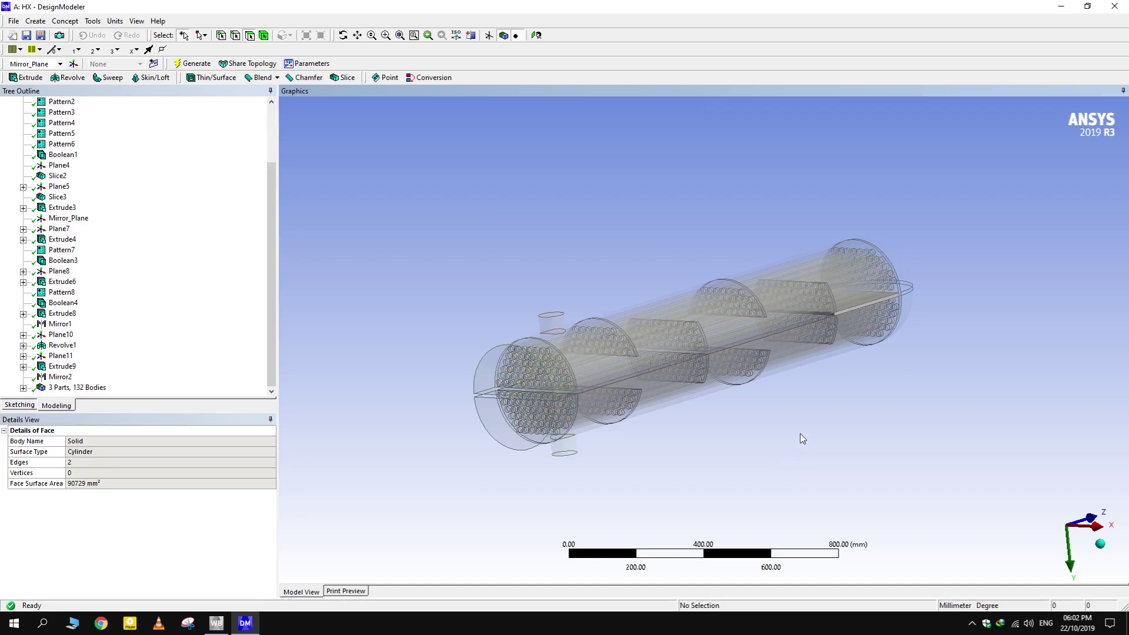
{"action": "middle_click_drag", "start_coordinate": [999, 364], "coordinate": [295, 364]}
{"action": "middle_click_drag", "start_coordinate": [920, 379], "coordinate": [845, 380]}
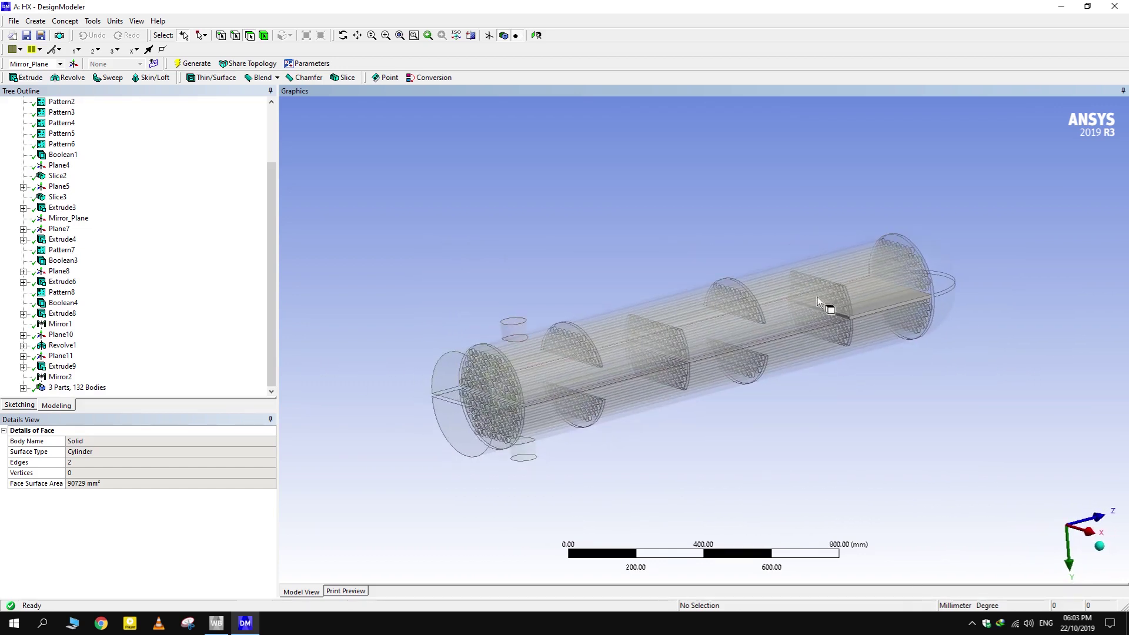
{"action": "middle_click_drag", "start_coordinate": [827, 305], "coordinate": [808, 197]}
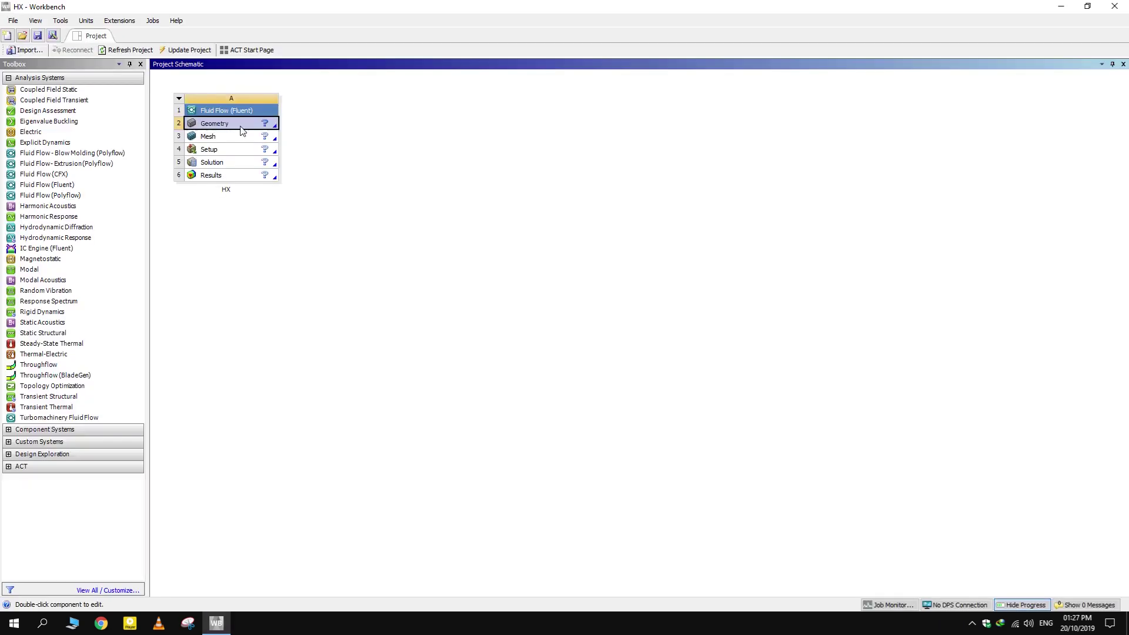
Open the Fluid Flow (Fluent) system's geometry in DesignModeler and set the length unit to millimetres
{"action": "double_click", "coordinate": [242, 128]}
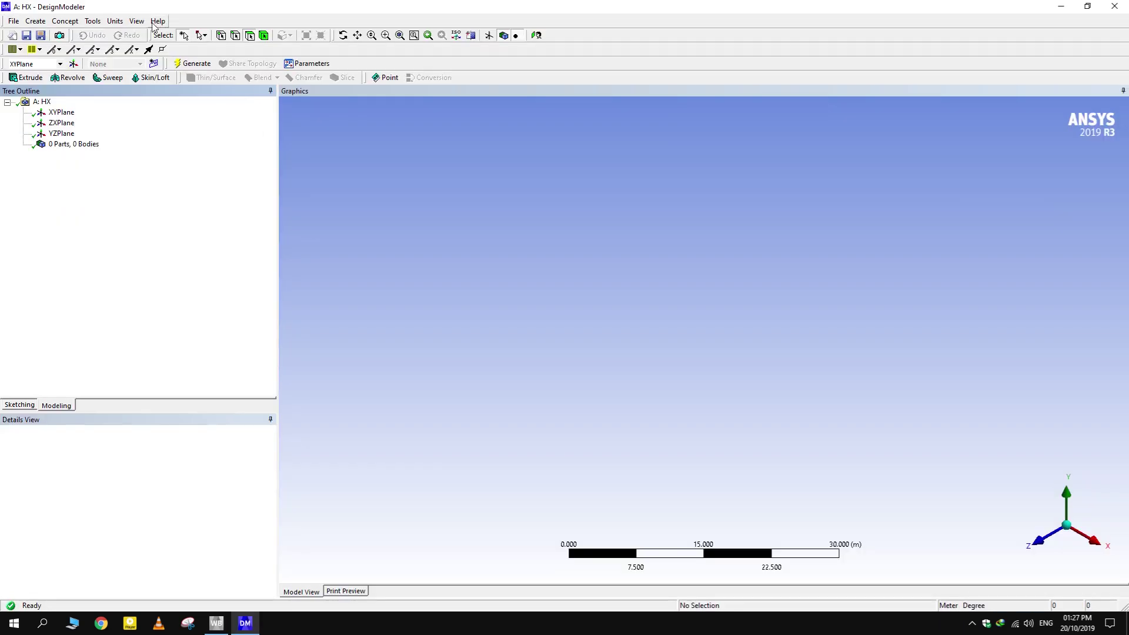
{"action": "left_click", "coordinate": [115, 22]}
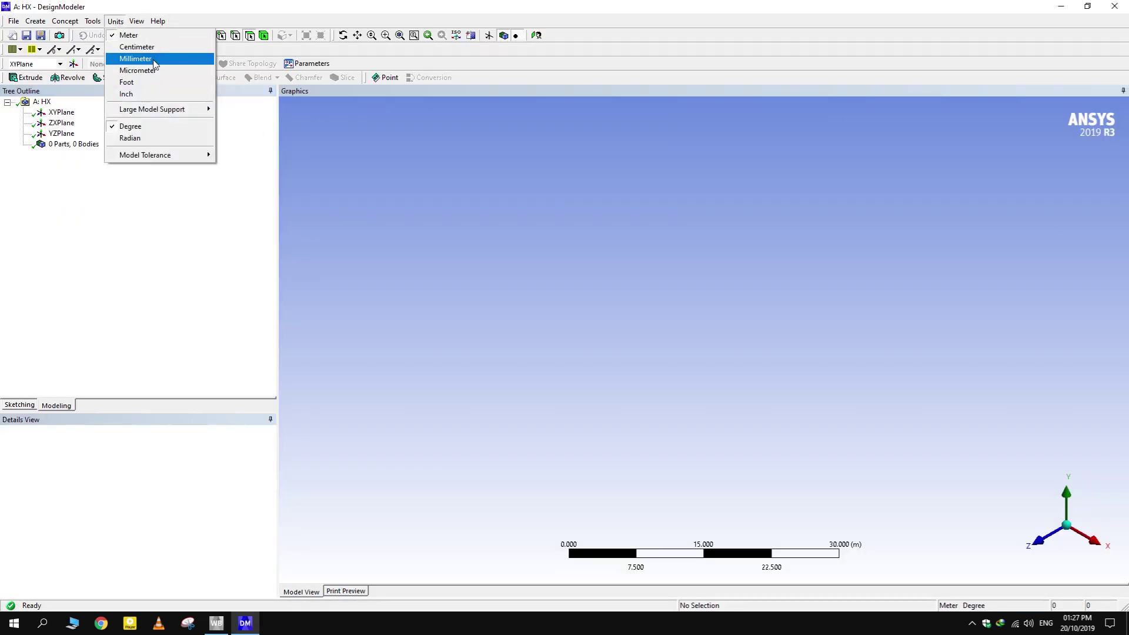
{"action": "left_click", "coordinate": [135, 59]}
Create a new sketch on the XYPlane and open it for sketching, viewed face-on
{"action": "left_click", "coordinate": [58, 116]}
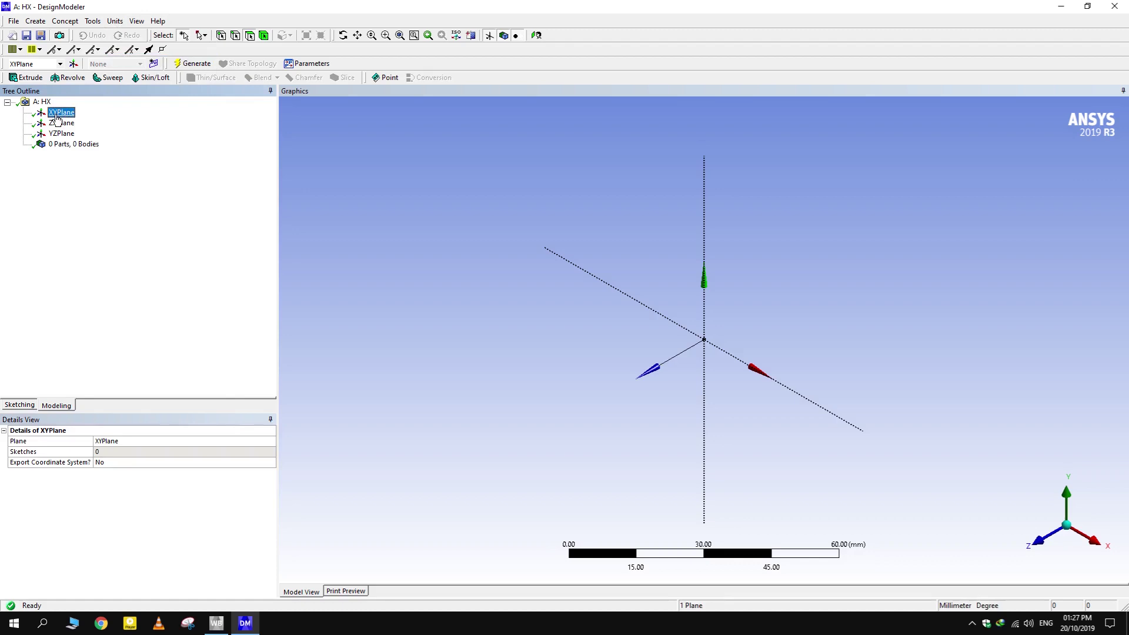
{"action": "left_click", "coordinate": [154, 63]}
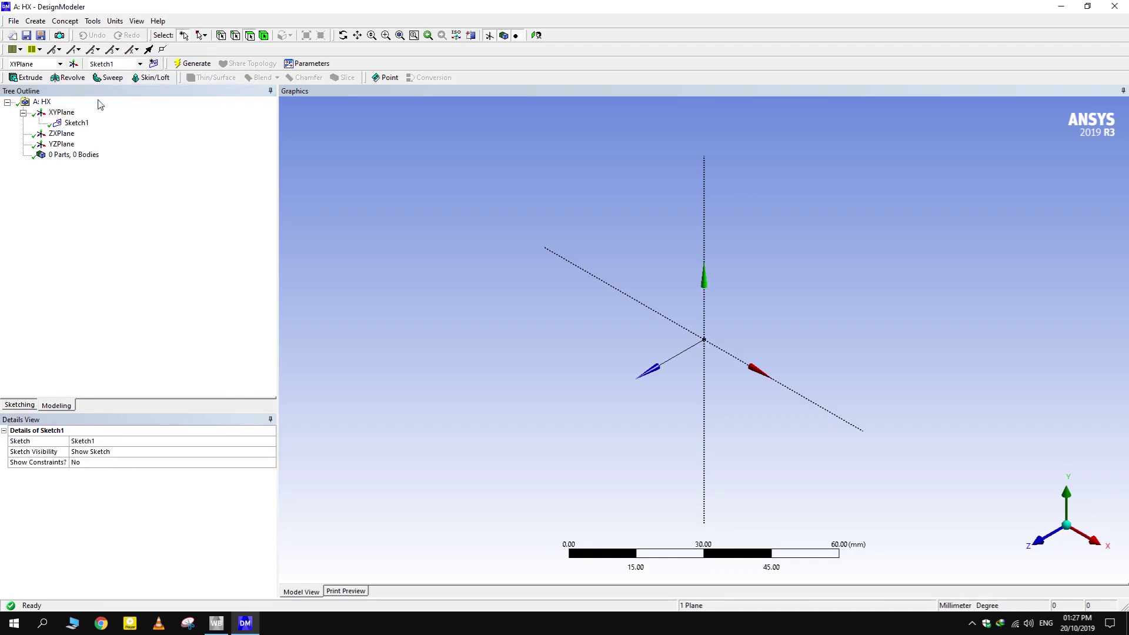
{"action": "left_click", "coordinate": [21, 406]}
{"action": "left_click", "coordinate": [536, 35]}
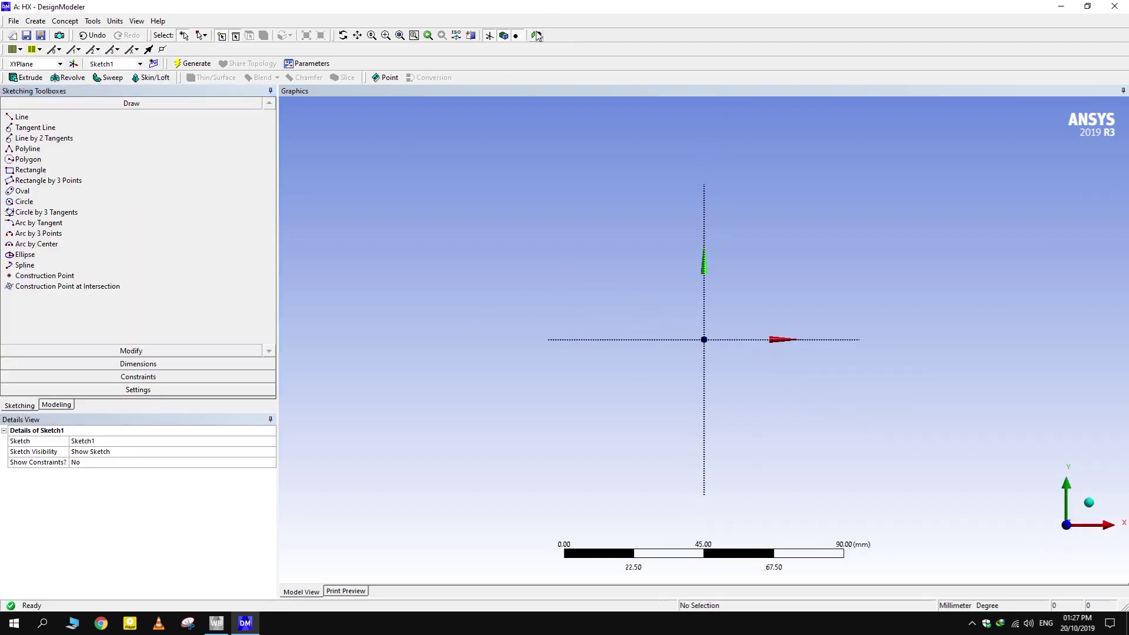
Draw a semicircular arc above the horizontal axis, centred on the origin, with a radius of about 48 mm
{"action": "left_click", "coordinate": [50, 202]}
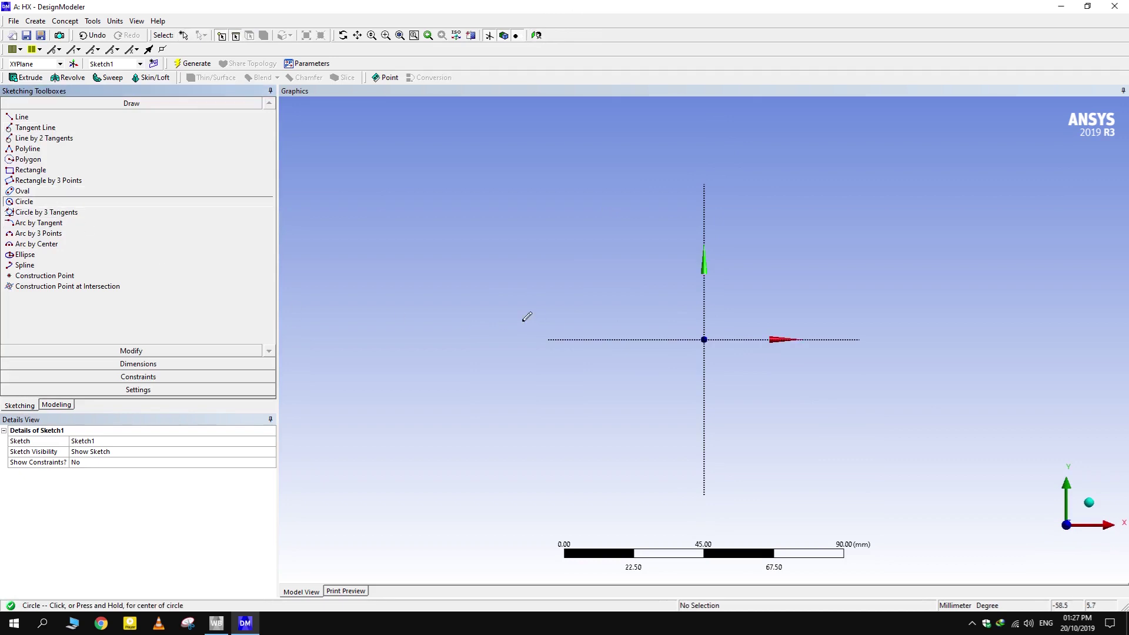
{"action": "left_click", "coordinate": [52, 244]}
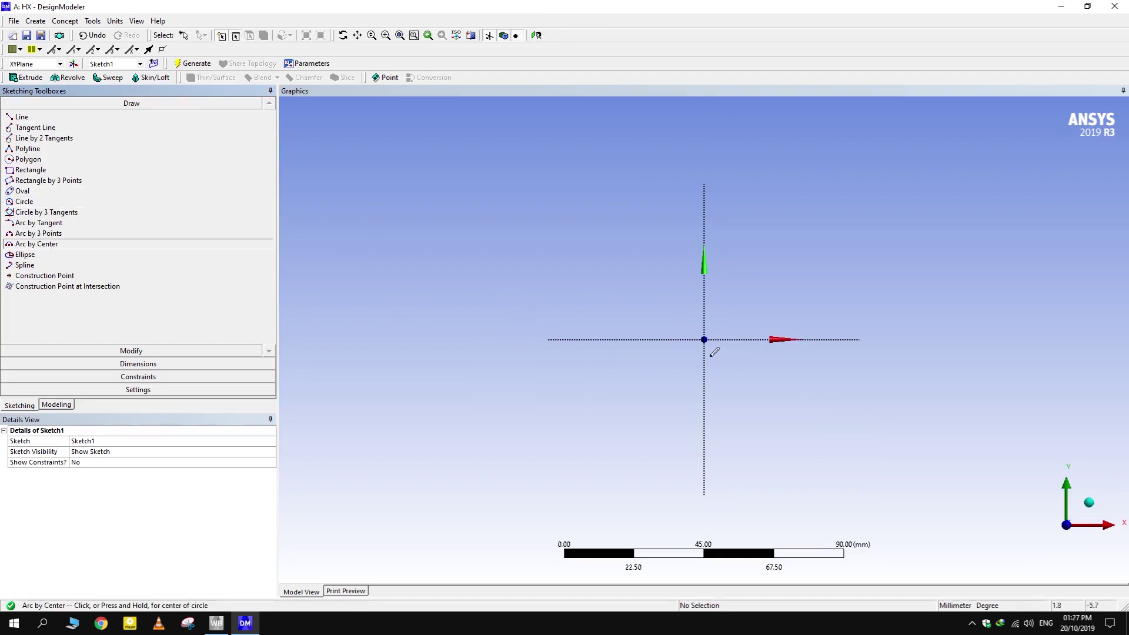
{"action": "left_click", "coordinate": [704, 339]}
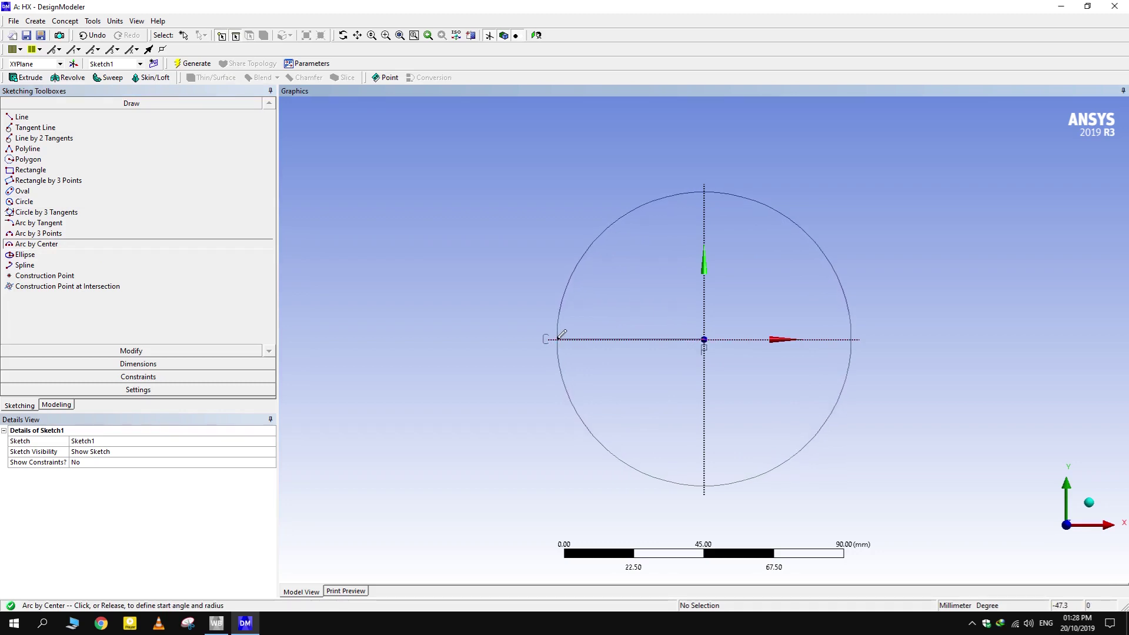
{"action": "left_click", "coordinate": [557, 339]}
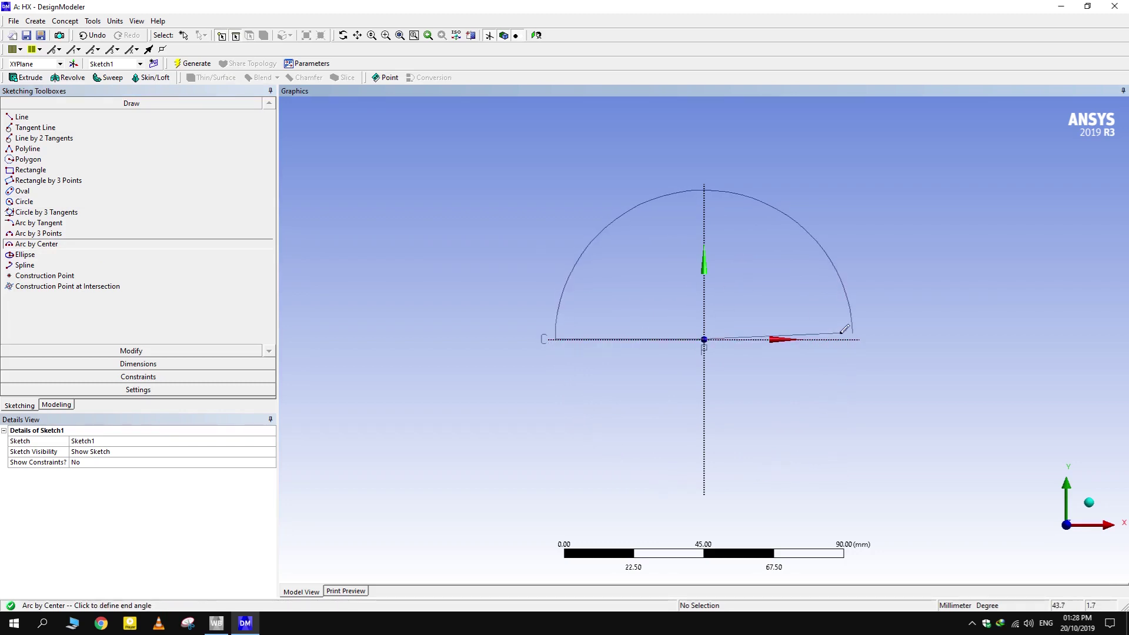
{"action": "left_click", "coordinate": [858, 338]}
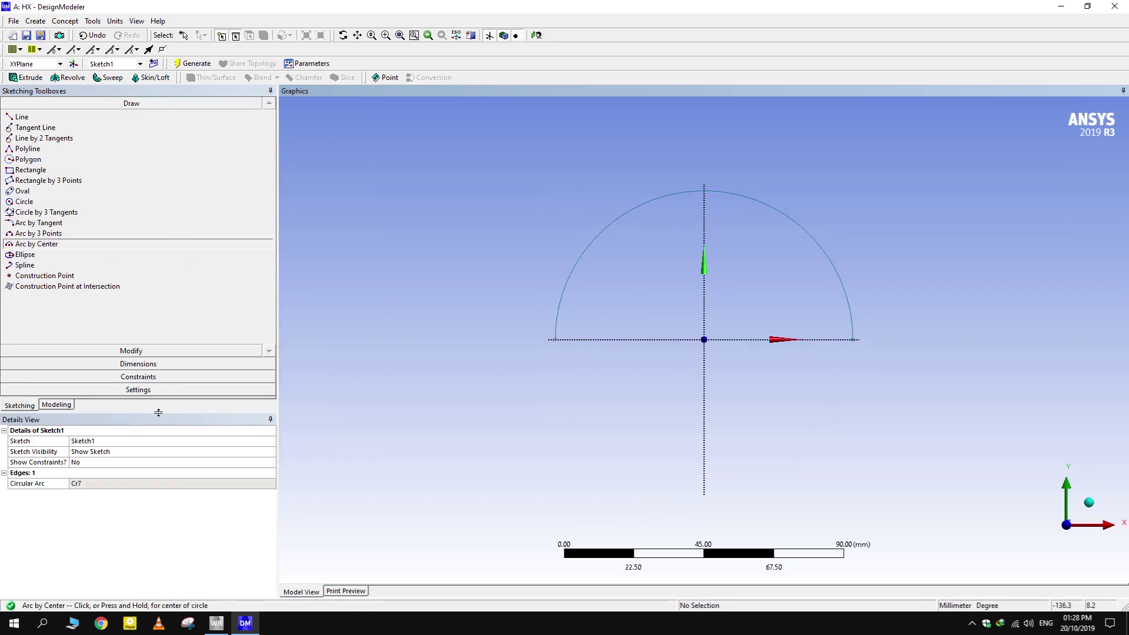
Dimension the semicircular arc's radius and set it to 155 mm
{"action": "left_click", "coordinate": [141, 364]}
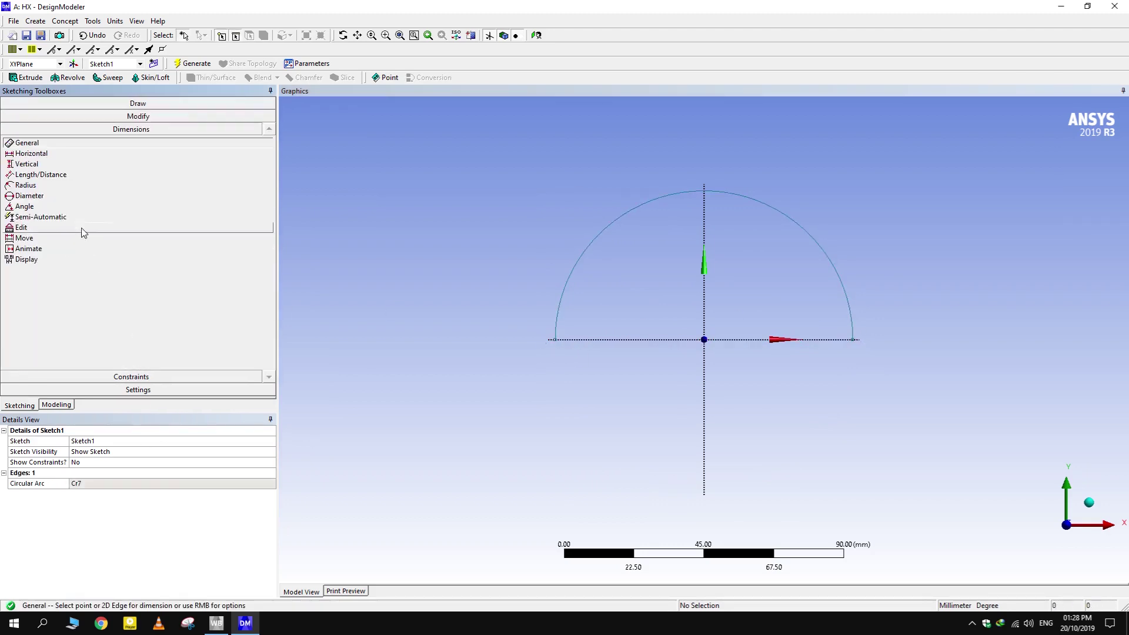
{"action": "left_click", "coordinate": [615, 225]}
{"action": "left_click", "coordinate": [522, 174]}
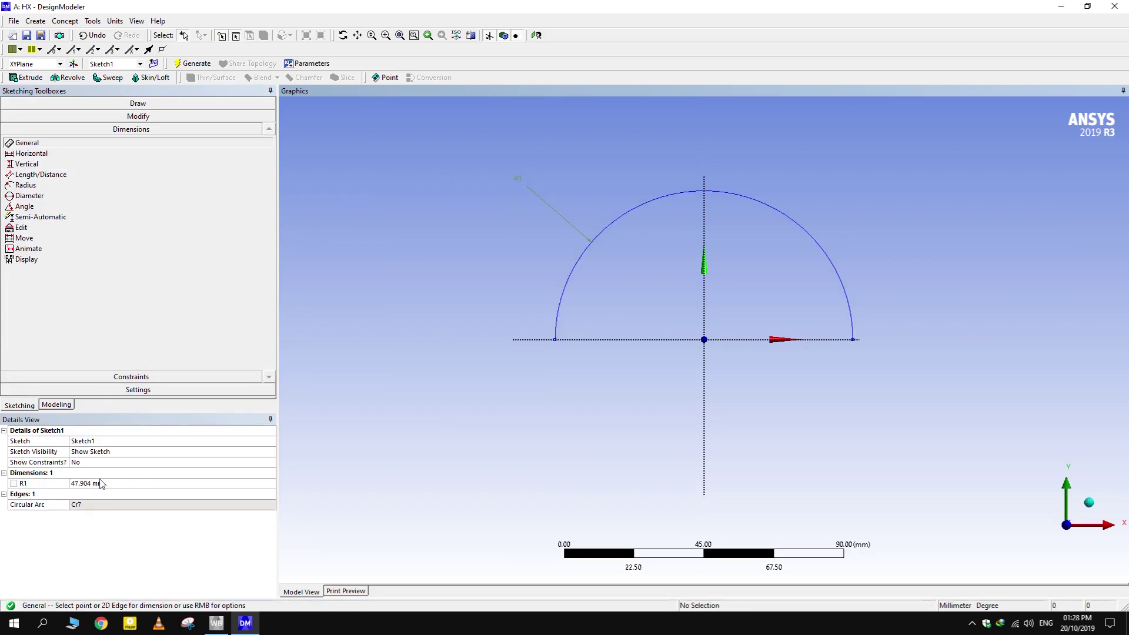
{"action": "left_click", "coordinate": [119, 484]}
{"action": "type", "text": "155"}
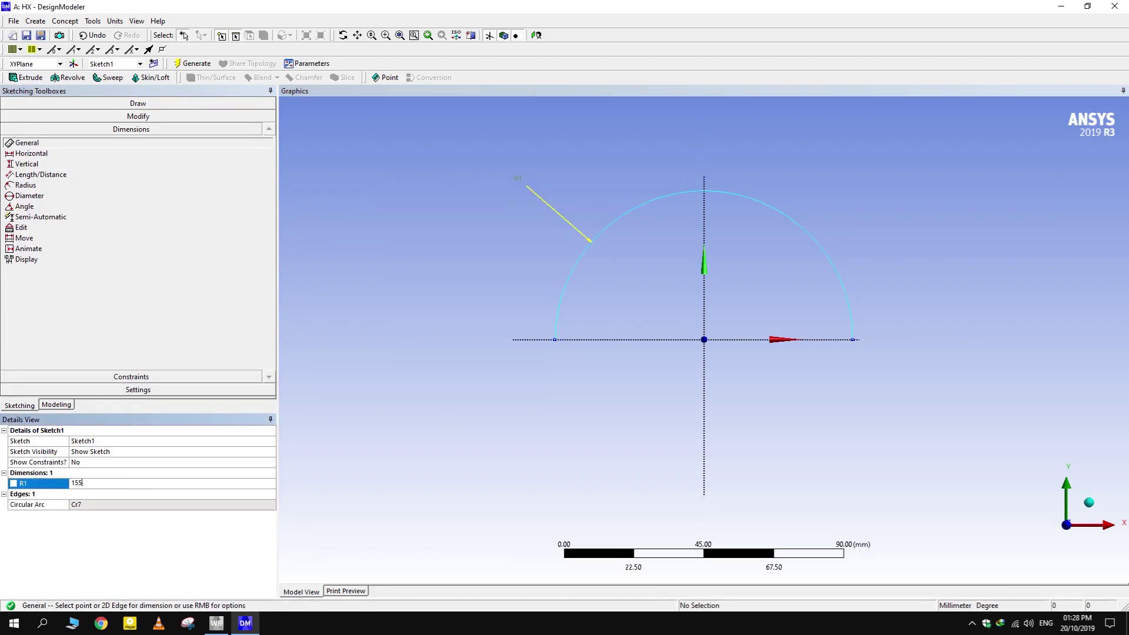
{"action": "key", "text": "Return"}
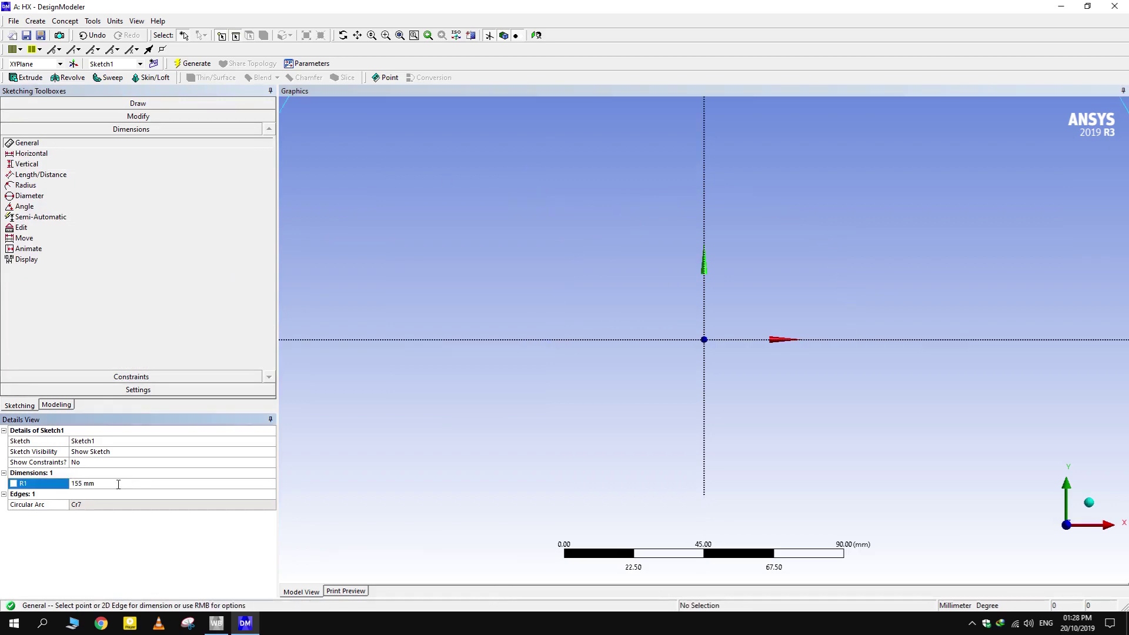
Close the semicircle with a straight line along the horizontal axis between the arc's two endpoints
{"action": "left_click", "coordinate": [536, 36]}
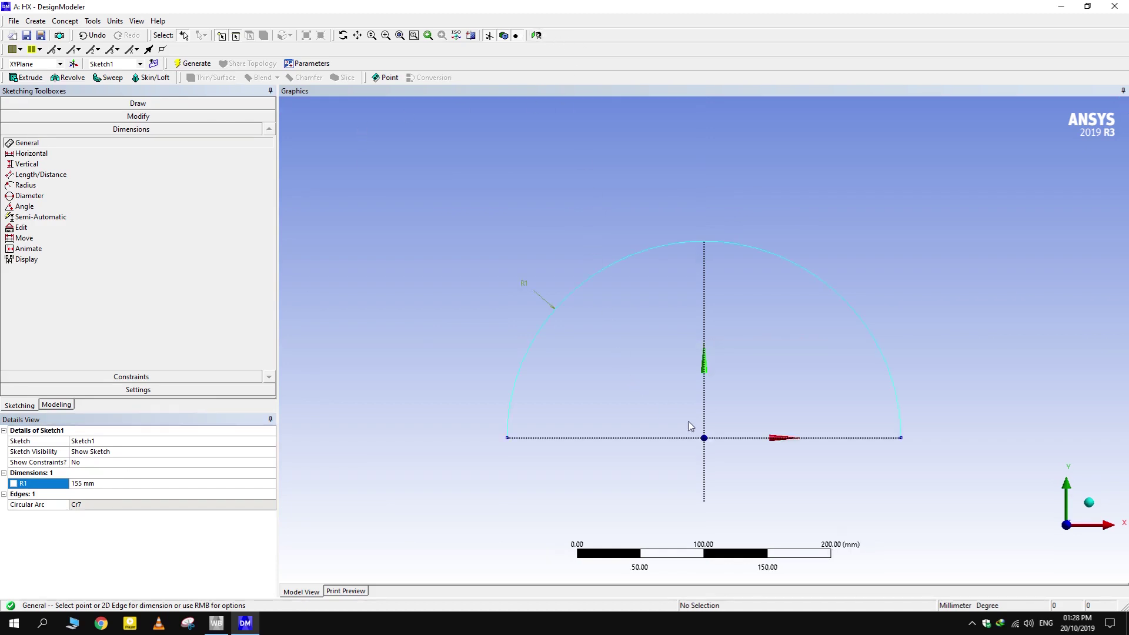
{"action": "middle_click_drag", "start_coordinate": [695, 415], "coordinate": [654, 350], "text": "ctrl"}
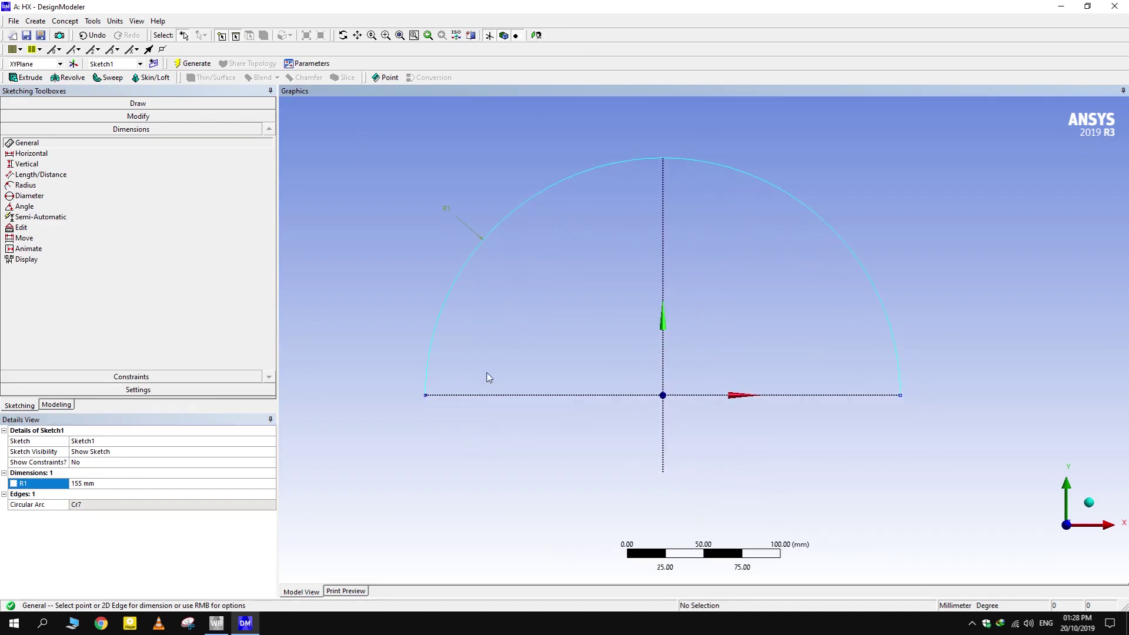
{"action": "left_click", "coordinate": [100, 104]}
{"action": "left_click", "coordinate": [47, 117]}
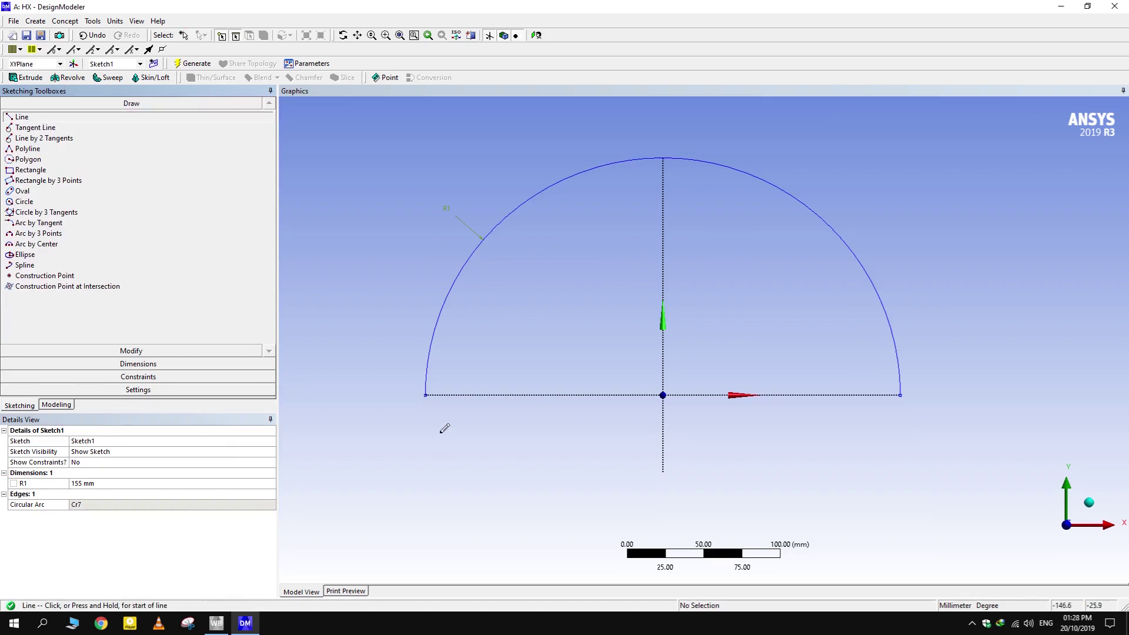
{"action": "left_click", "coordinate": [900, 395]}
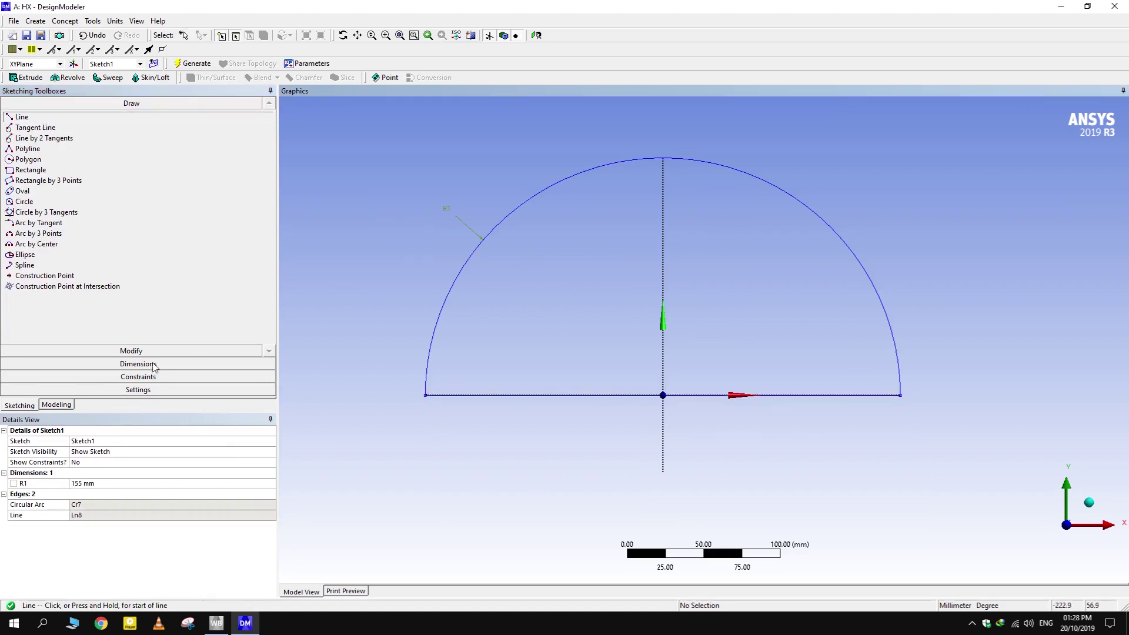
Extrude the semicircular sketch as an Add Frozen body with a depth of 1520 mm and generate it
{"action": "left_click", "coordinate": [62, 405]}
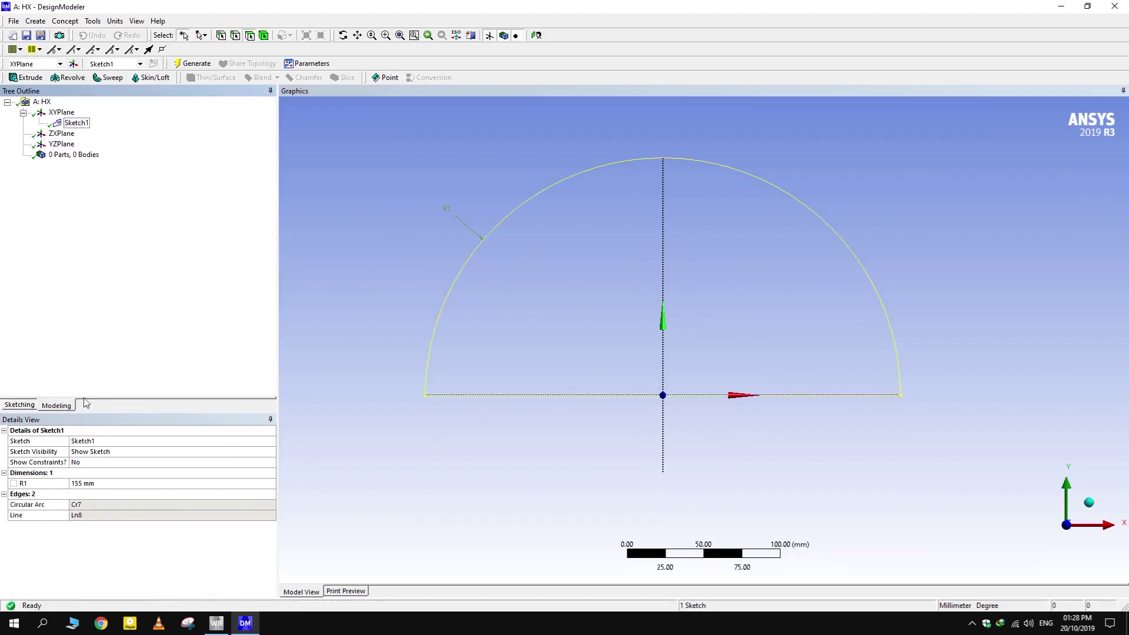
{"action": "left_click", "coordinate": [61, 112]}
{"action": "left_click", "coordinate": [76, 122]}
{"action": "left_click", "coordinate": [28, 79]}
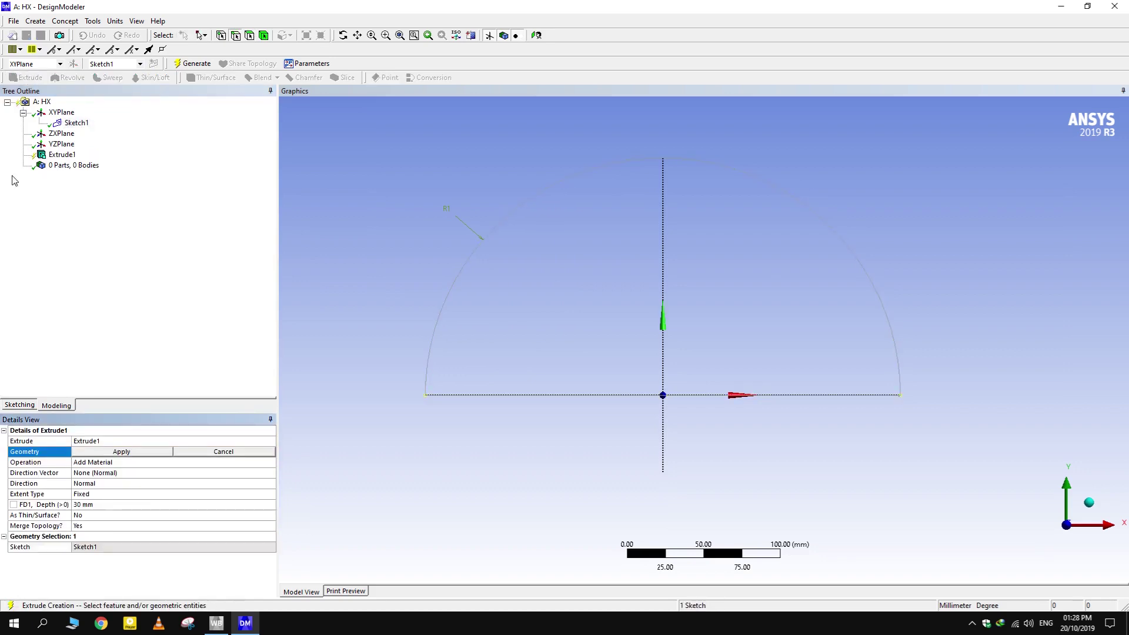
{"action": "left_click", "coordinate": [147, 454]}
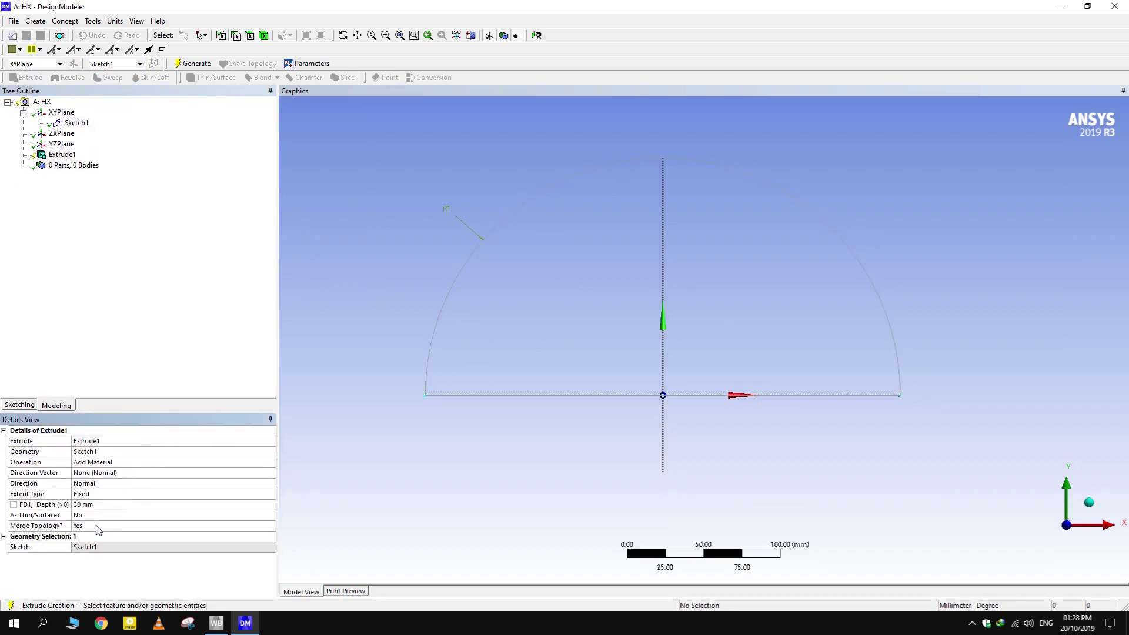
{"action": "left_click", "coordinate": [163, 463]}
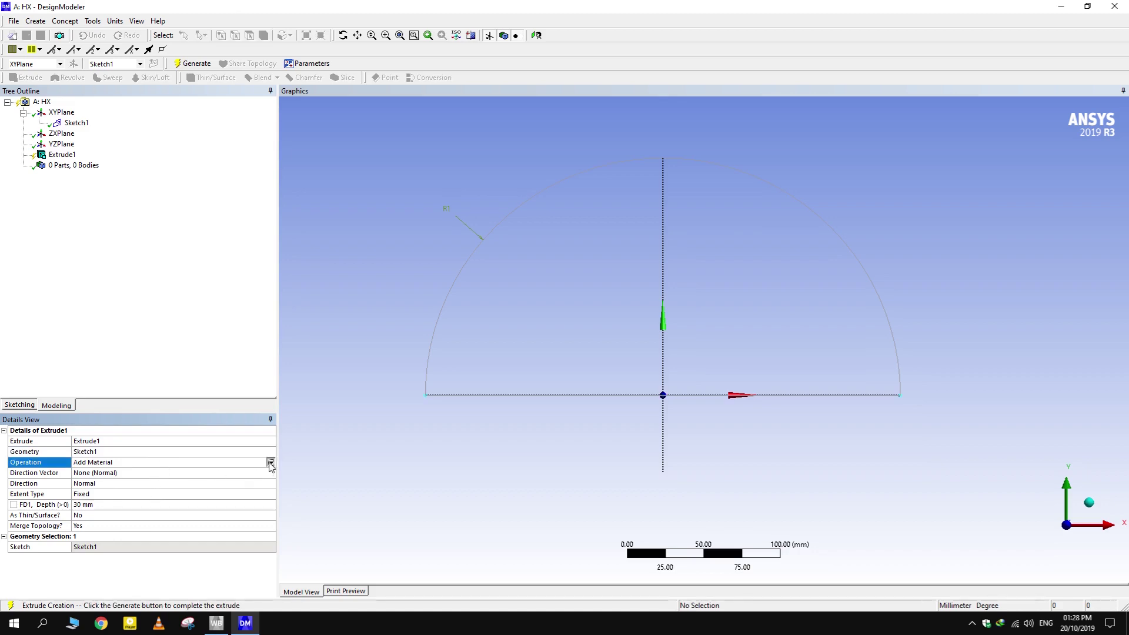
{"action": "left_click", "coordinate": [270, 464]}
{"action": "left_click", "coordinate": [118, 479]}
{"action": "left_click", "coordinate": [127, 503]}
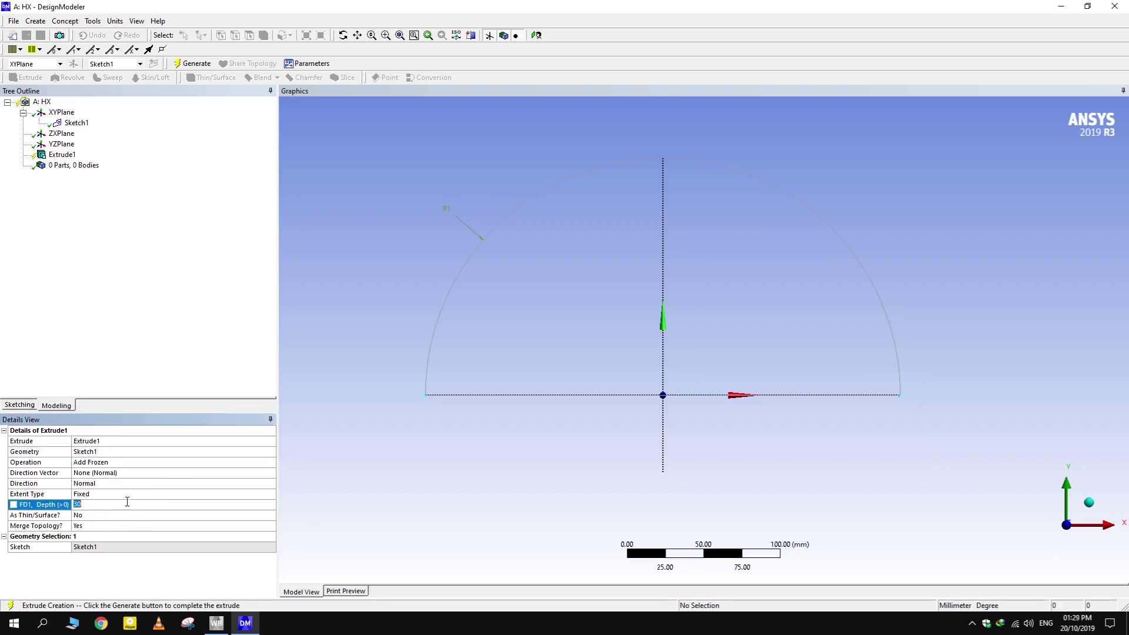
{"action": "type", "text": "1520"}
{"action": "key", "text": "Return"}
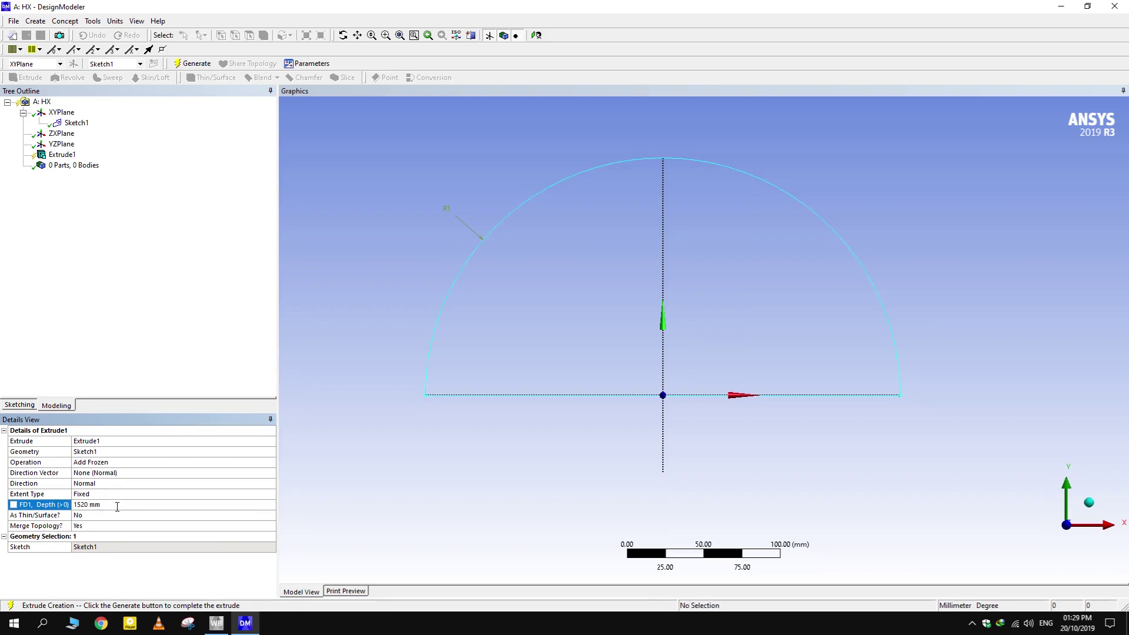
{"action": "left_click", "coordinate": [191, 63]}
Create a second sketch on the XYPlane and open it for sketching
{"action": "left_click", "coordinate": [61, 112]}
{"action": "left_click", "coordinate": [154, 64]}
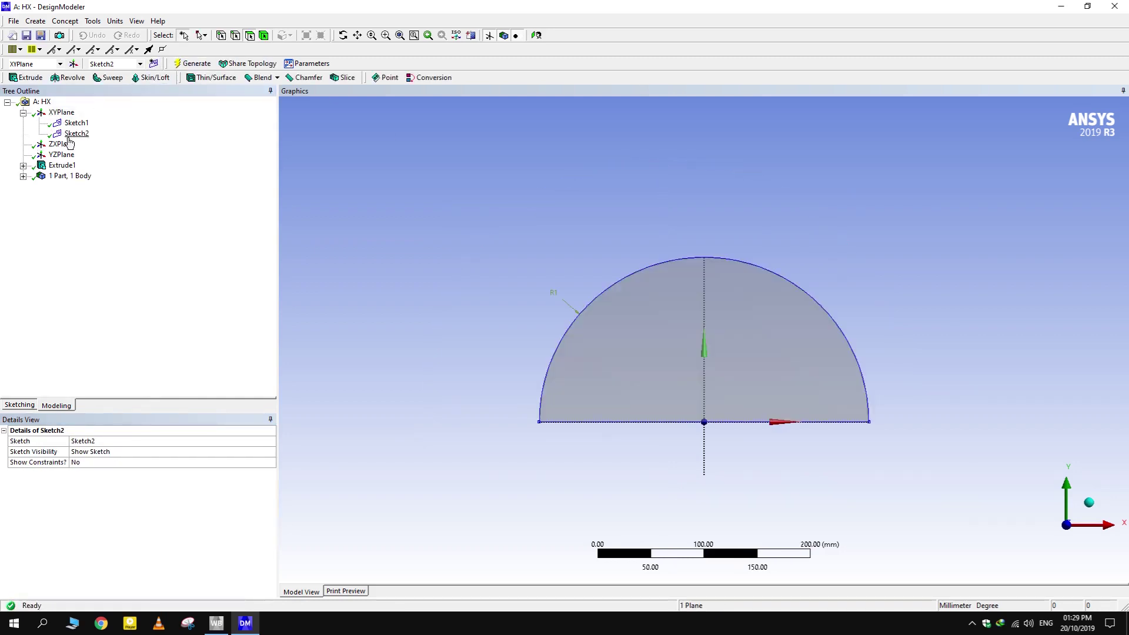
{"action": "left_click", "coordinate": [73, 134]}
{"action": "left_click", "coordinate": [20, 405]}
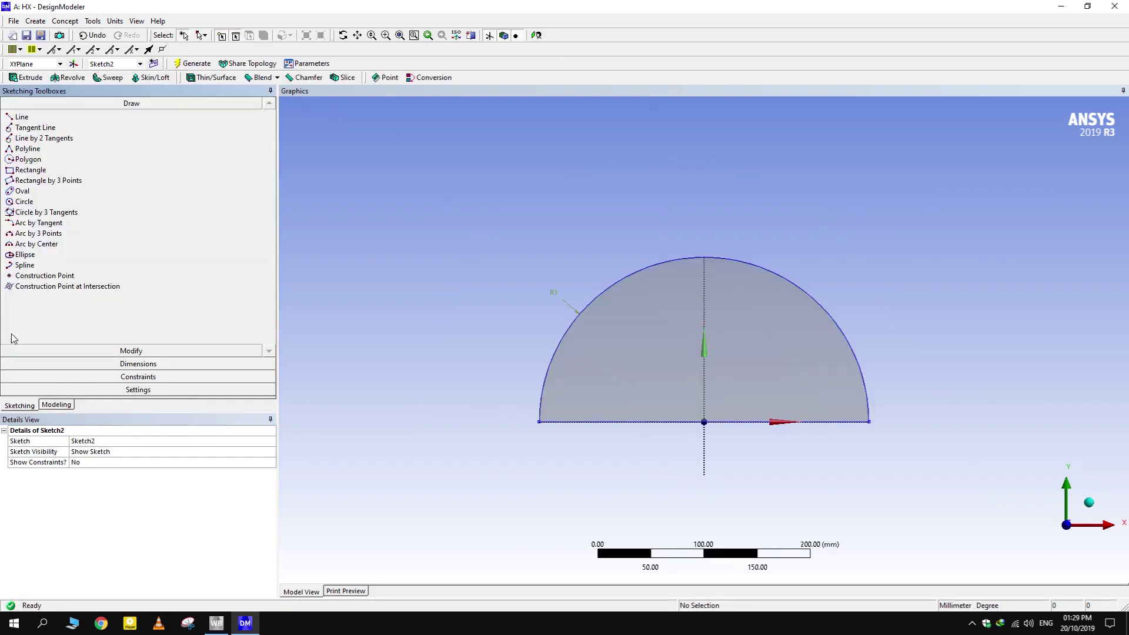
Draw a circle about 12 mm in diameter inside the semicircle, near its lower-left corner just above the horizontal axis
{"action": "left_click", "coordinate": [23, 201]}
{"action": "scroll", "coordinate": [594, 376], "scroll_direction": "up", "scroll_amount": 3}
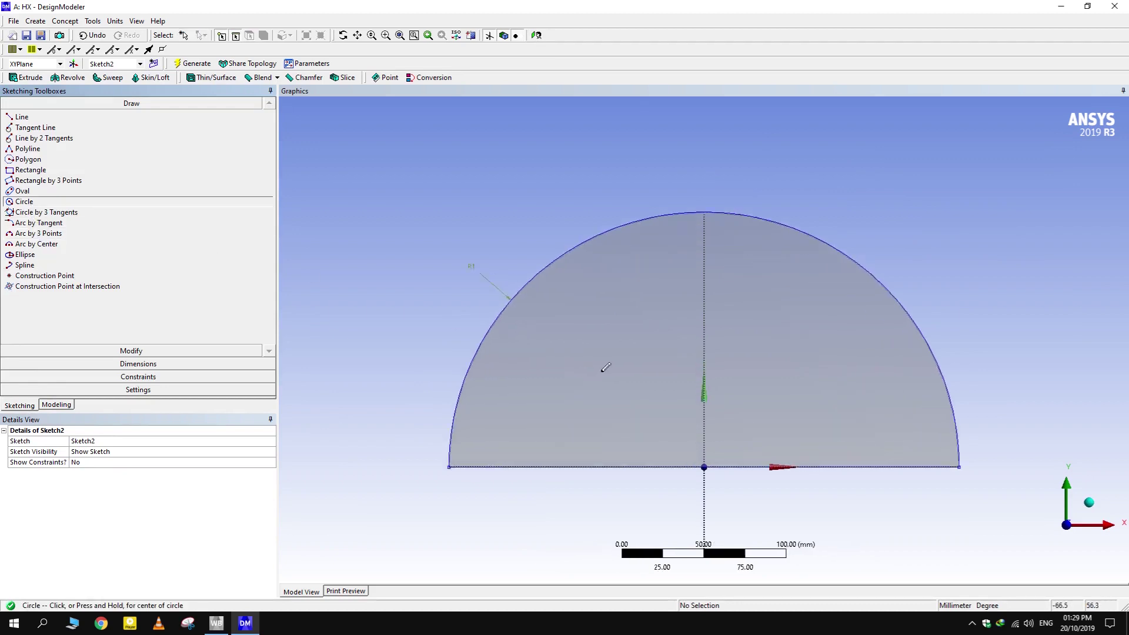
{"action": "middle_click_drag", "start_coordinate": [582, 448], "coordinate": [584, 382], "text": "ctrl"}
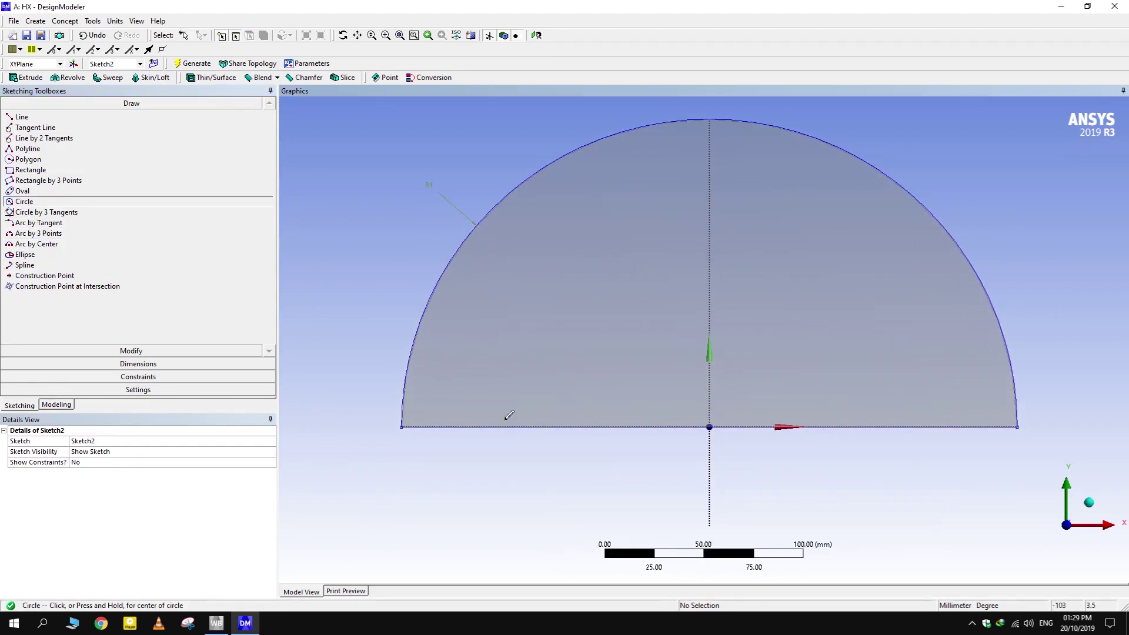
{"action": "left_click", "coordinate": [459, 391]}
{"action": "left_click", "coordinate": [464, 390]}
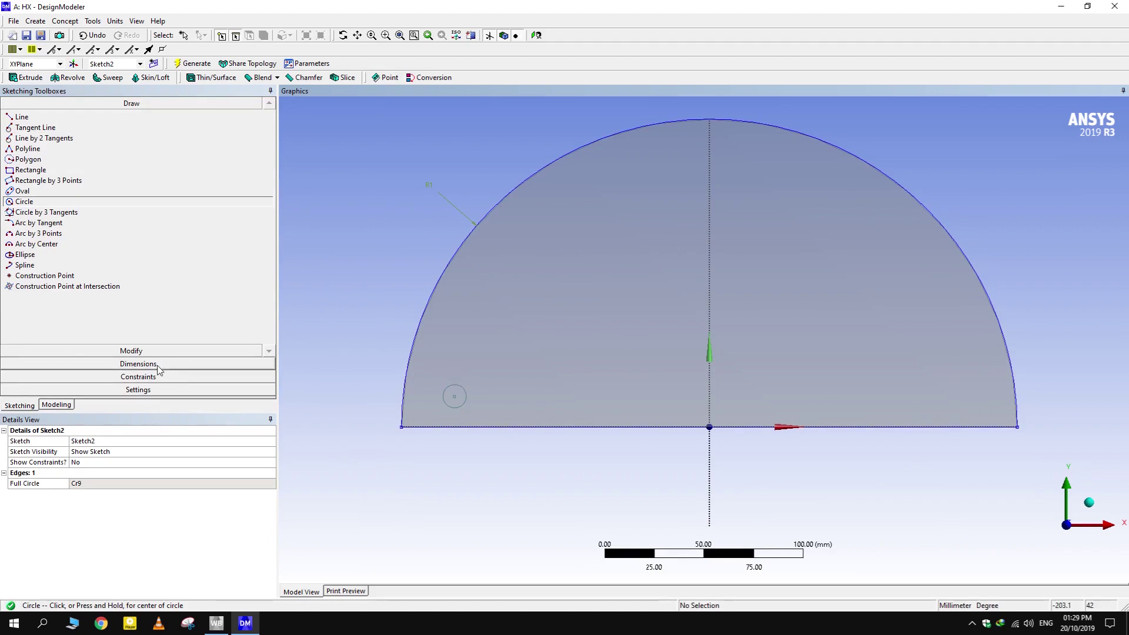
Dimension the small circle's diameter and set it to 19 mm
{"action": "left_click", "coordinate": [139, 364]}
{"action": "left_click", "coordinate": [466, 403]}
{"action": "left_click", "coordinate": [458, 376]}
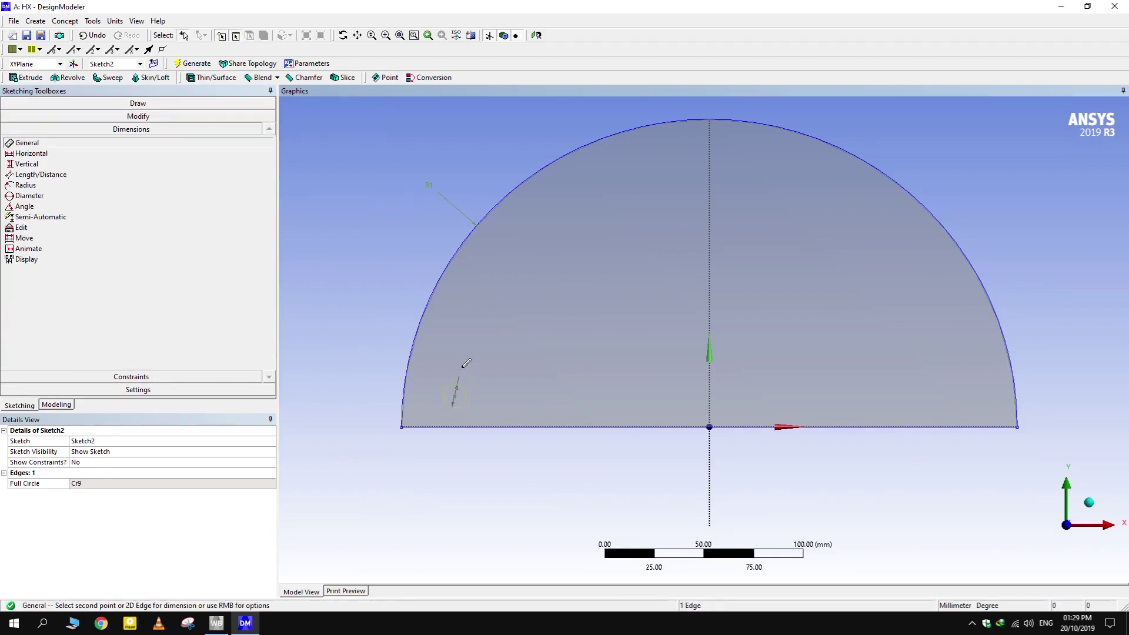
{"action": "left_click", "coordinate": [125, 484]}
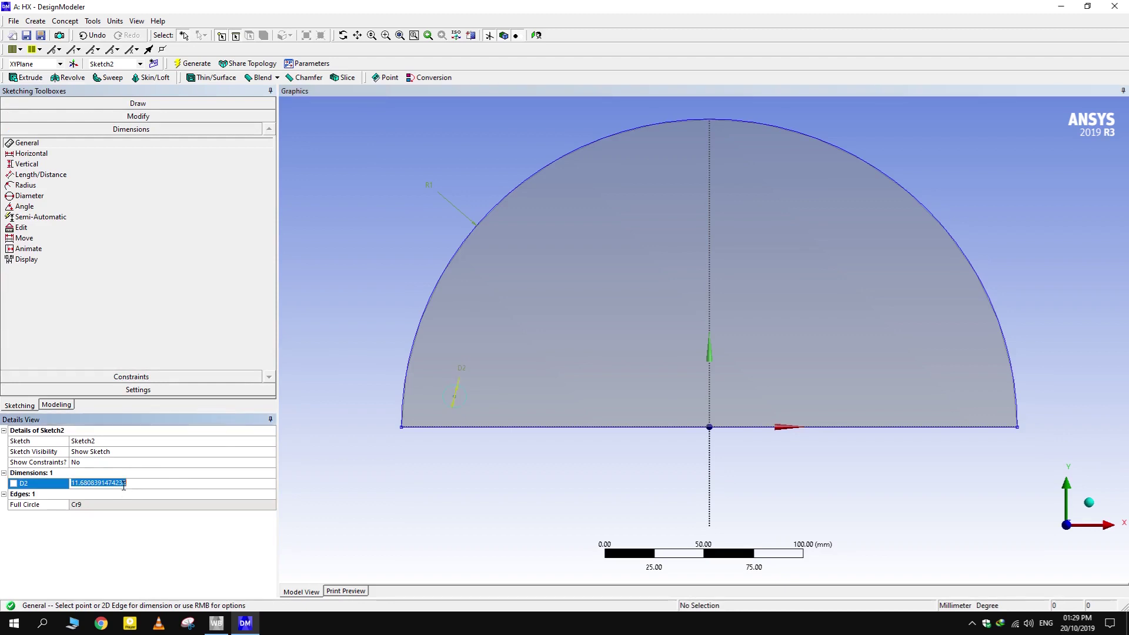
{"action": "type", "text": "19"}
{"action": "key", "text": "Return"}
Add a vertical dimension between the small circle's lower edge and the semicircle's base line and set it to 4.8 mm
{"action": "scroll", "coordinate": [460, 428], "scroll_direction": "up", "scroll_amount": 2}
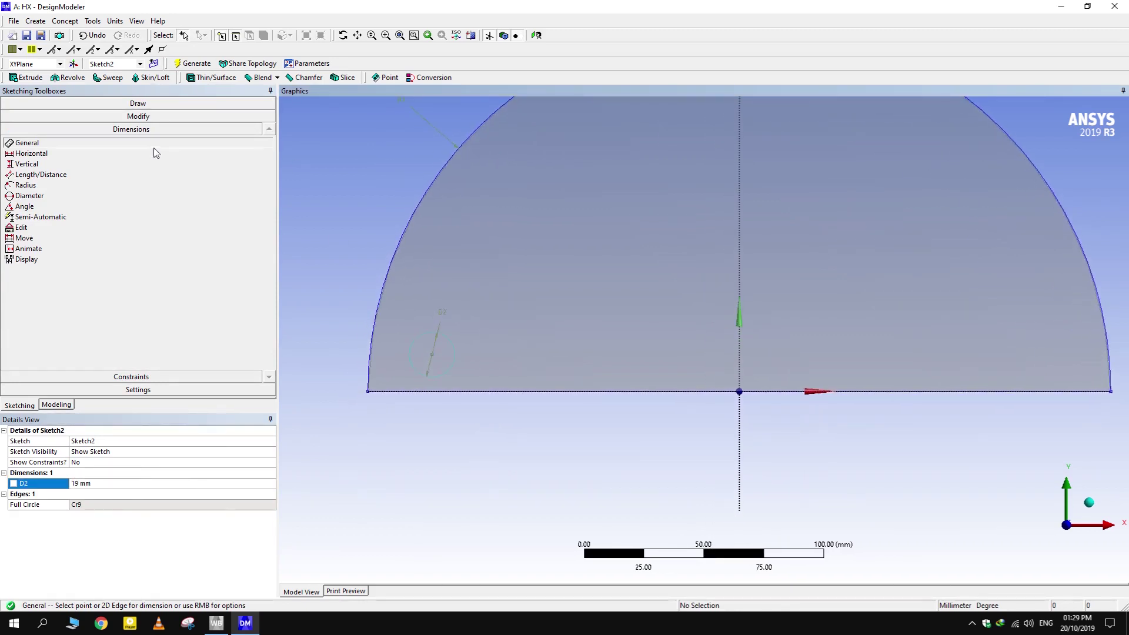
{"action": "left_click", "coordinate": [27, 164]}
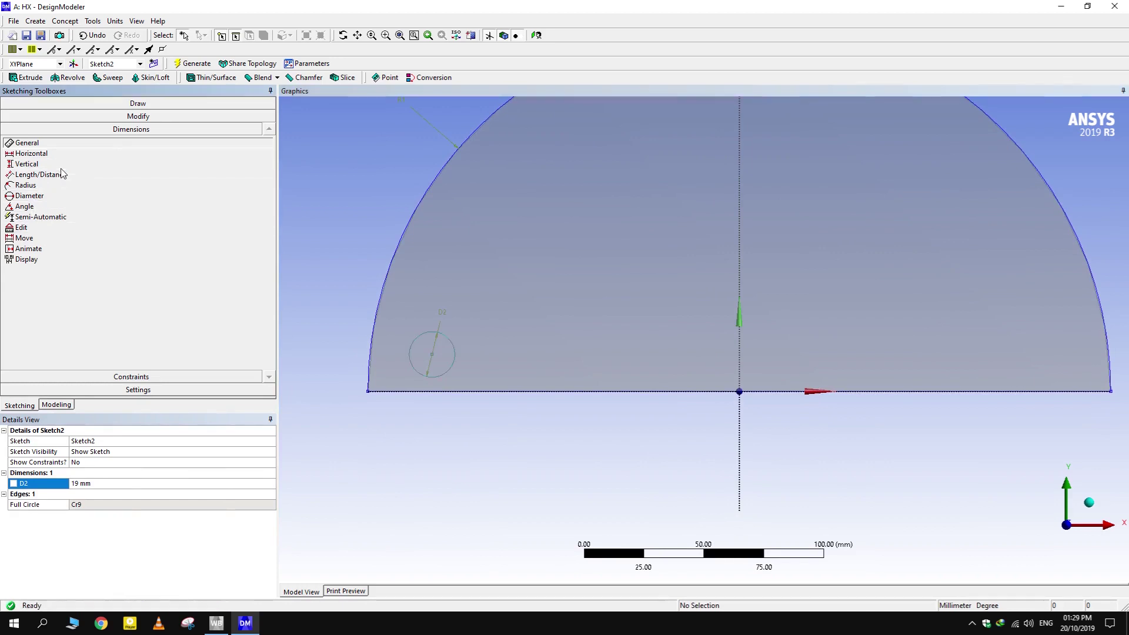
{"action": "left_click", "coordinate": [438, 376]}
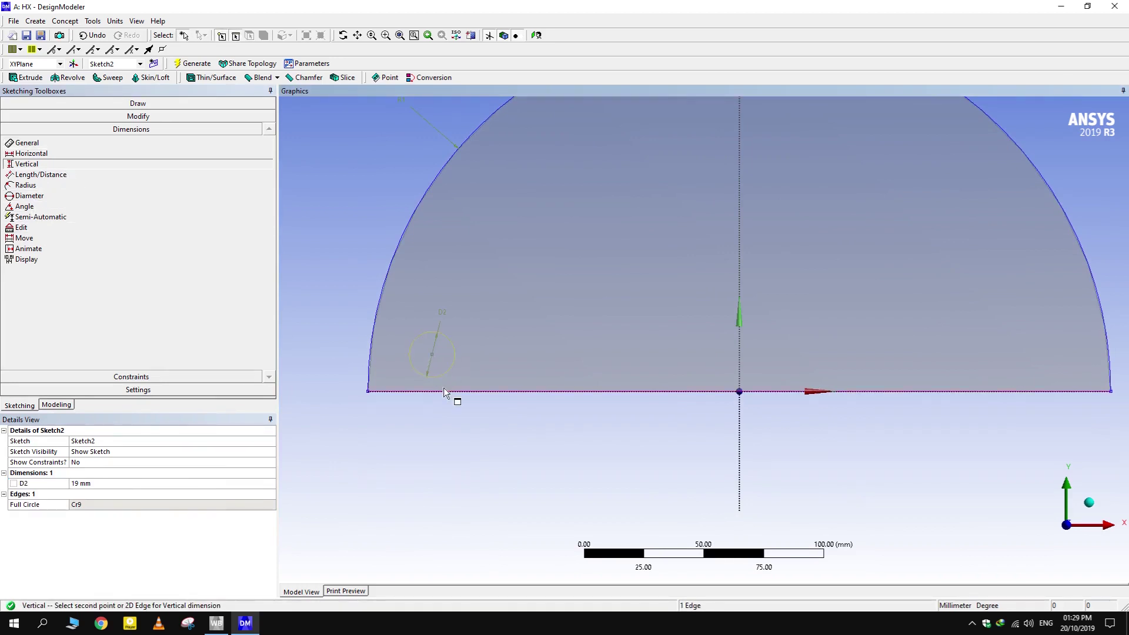
{"action": "left_click", "coordinate": [456, 391]}
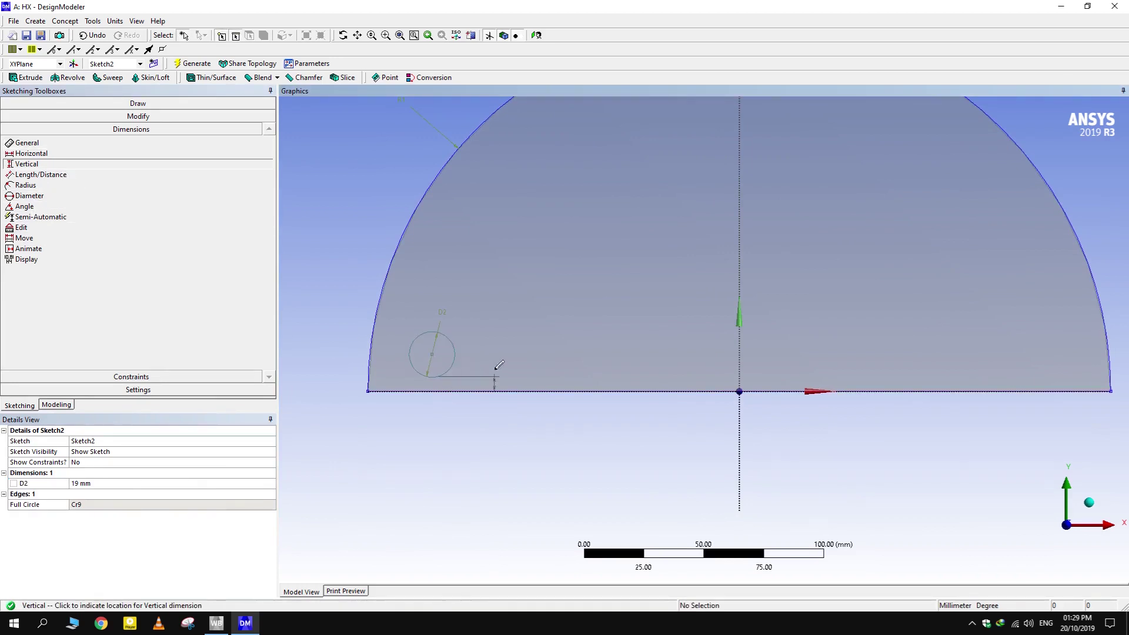
{"action": "left_click", "coordinate": [535, 380]}
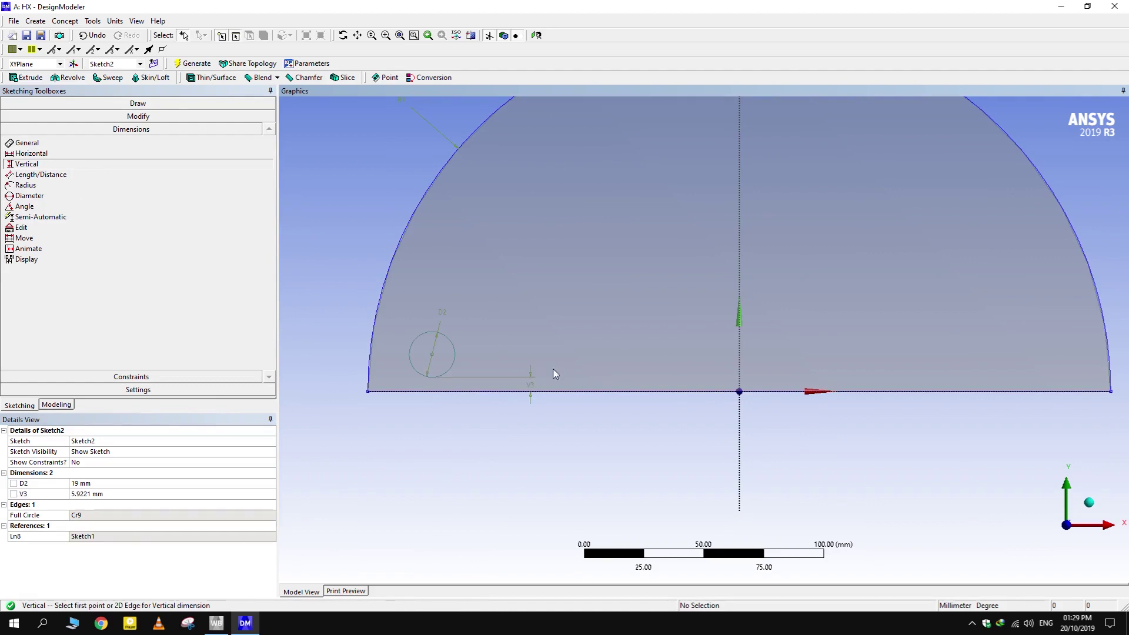
{"action": "left_click", "coordinate": [109, 495]}
{"action": "type", "text": "4."}
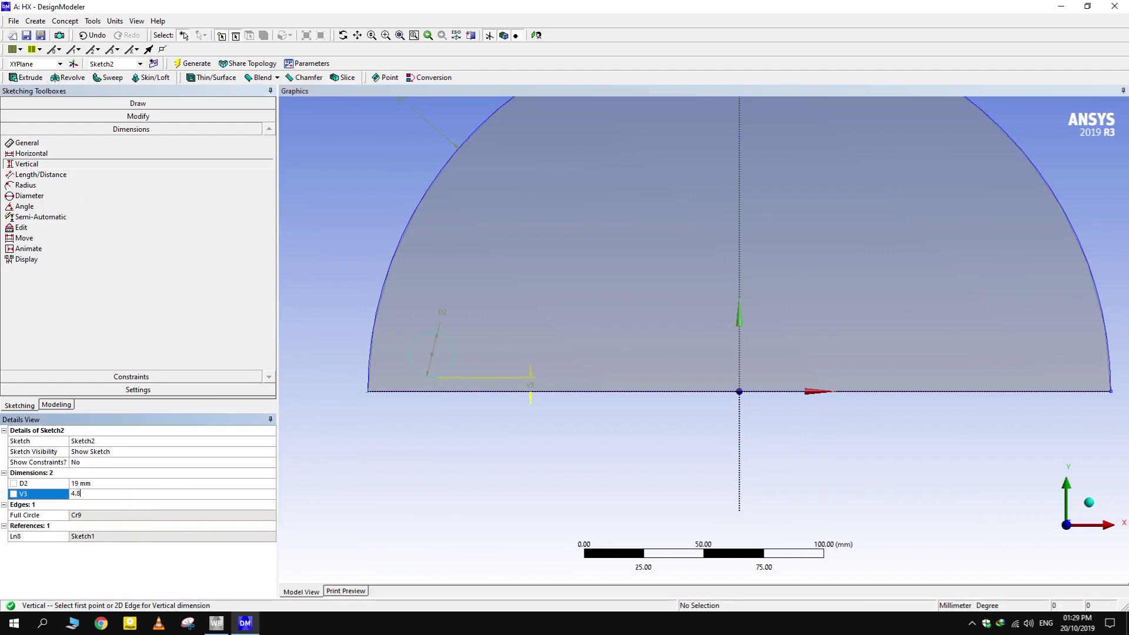
{"action": "type", "text": "8"}
{"action": "key", "text": "Return"}
Add a horizontal dimension between the small circle and the semicircle's arc and set it to 4.8 mm
{"action": "left_click", "coordinate": [66, 154]}
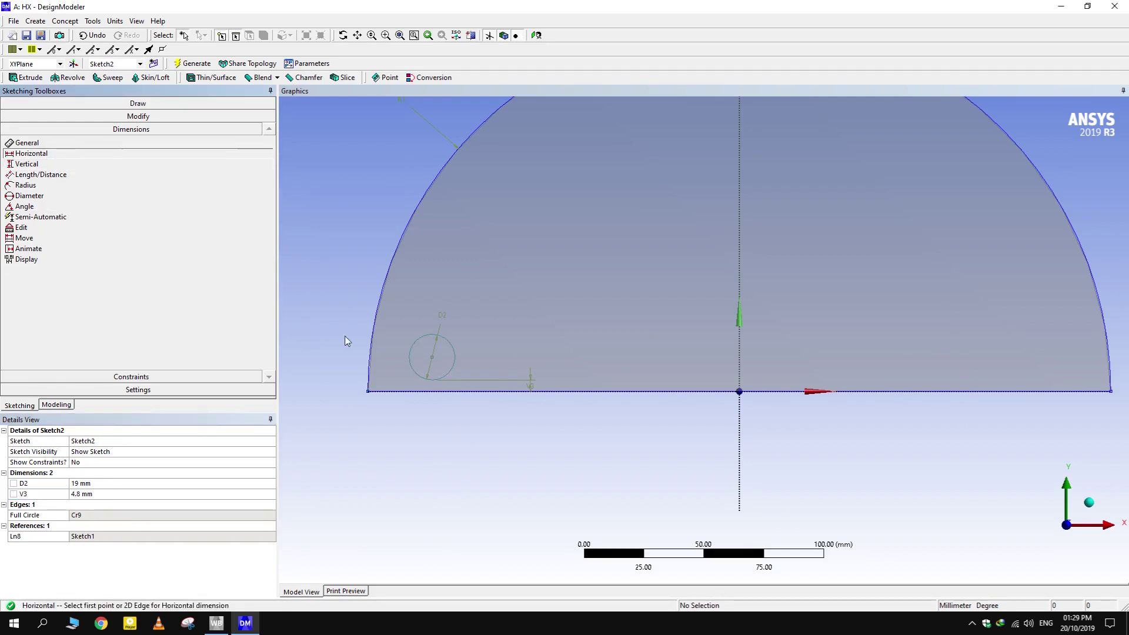
{"action": "left_click", "coordinate": [412, 358]}
{"action": "left_click", "coordinate": [370, 370]}
{"action": "left_click", "coordinate": [376, 247]}
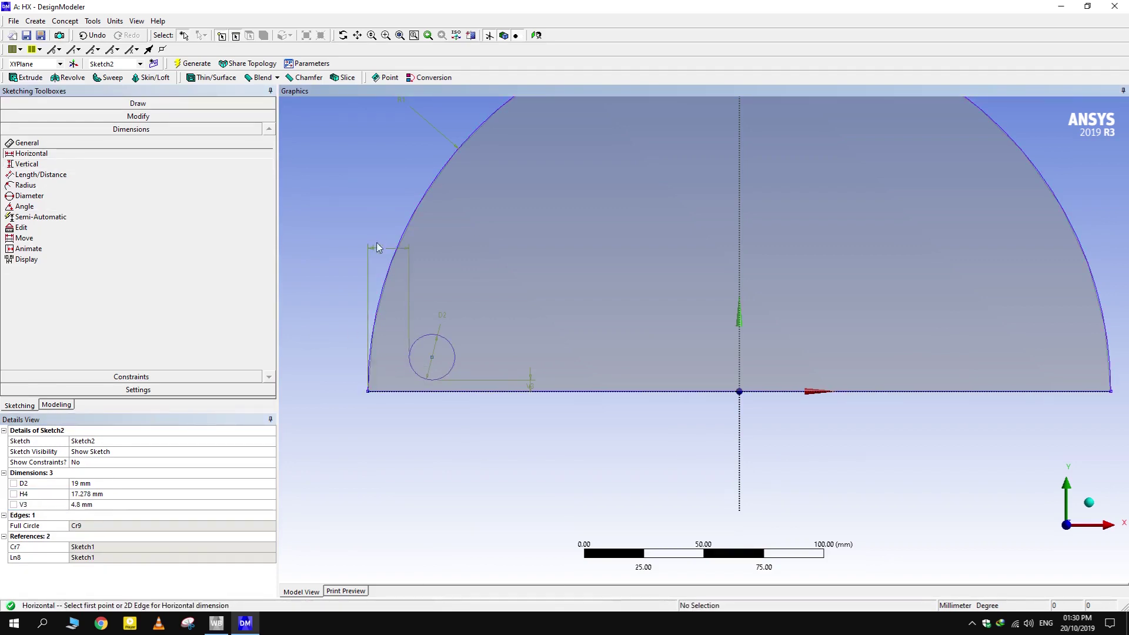
{"action": "left_click", "coordinate": [120, 494]}
{"action": "type", "text": "4"}
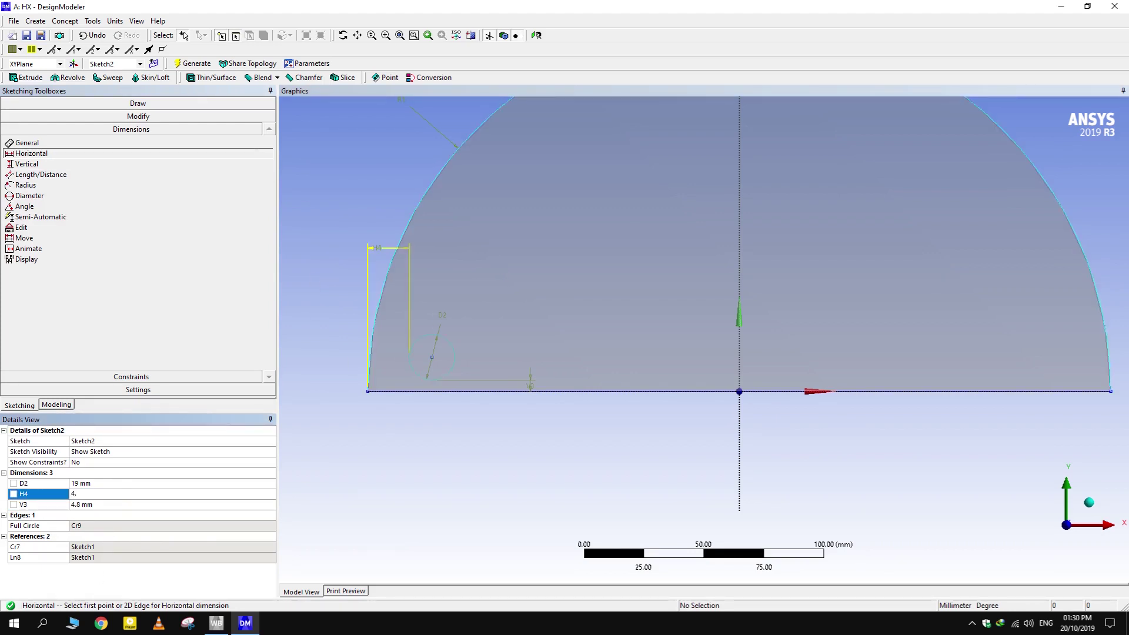
{"action": "type", "text": ".8"}
{"action": "key", "text": "Return"}
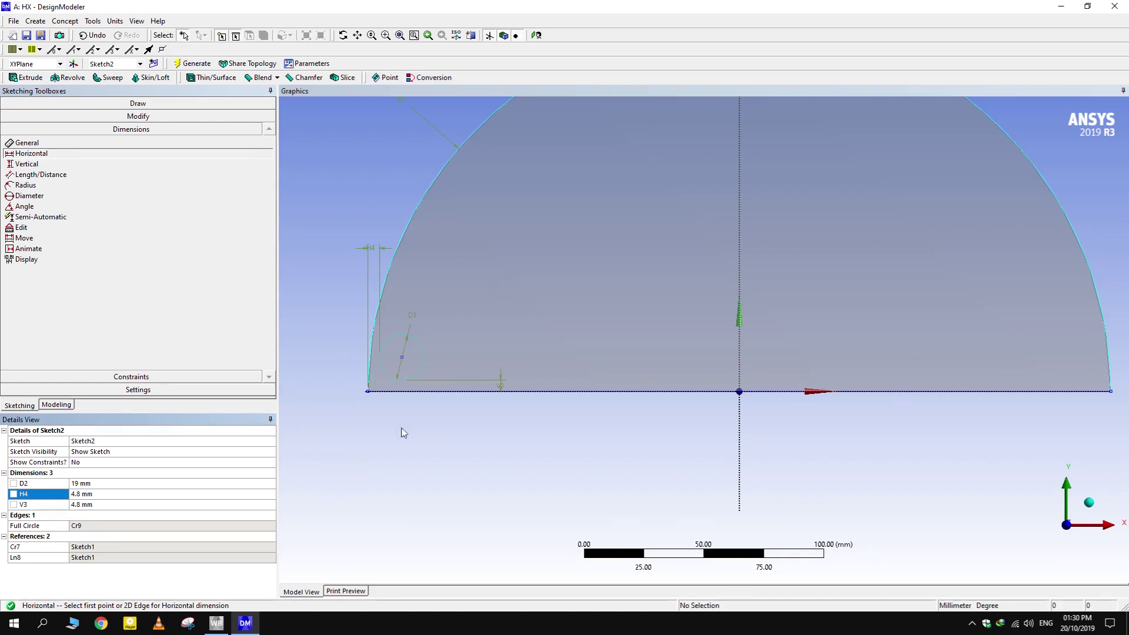
Extrude the small circle's sketch as an Add Frozen body with a depth of 1520 mm and generate it
{"action": "scroll", "coordinate": [543, 400], "scroll_direction": "down", "scroll_amount": 3}
{"action": "left_click", "coordinate": [57, 405]}
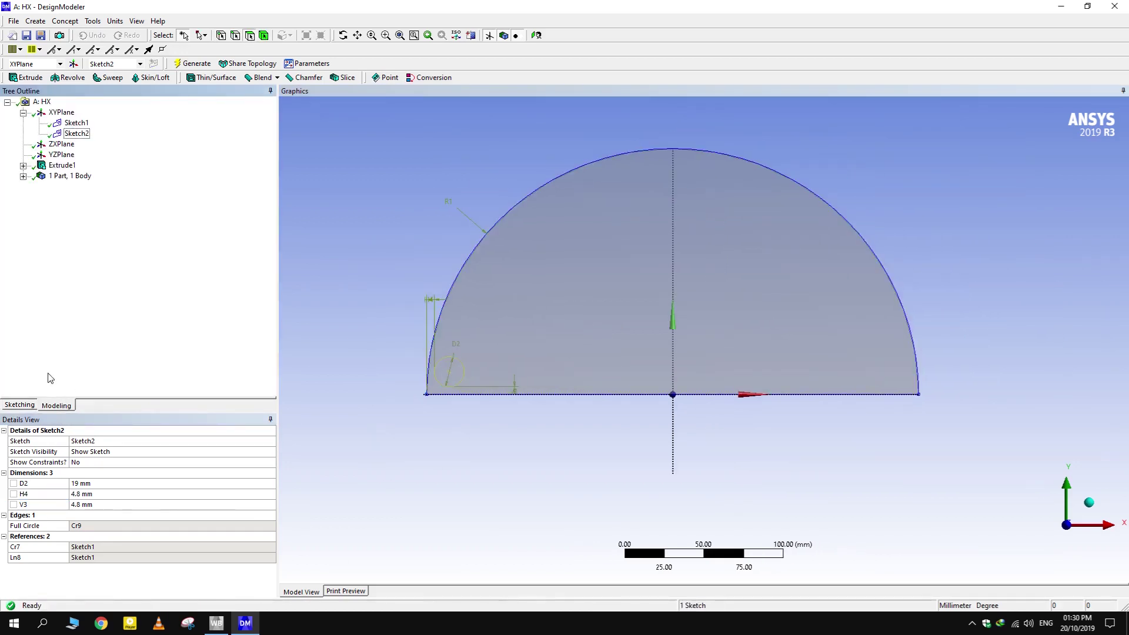
{"action": "left_click", "coordinate": [26, 77]}
{"action": "left_click", "coordinate": [122, 452]}
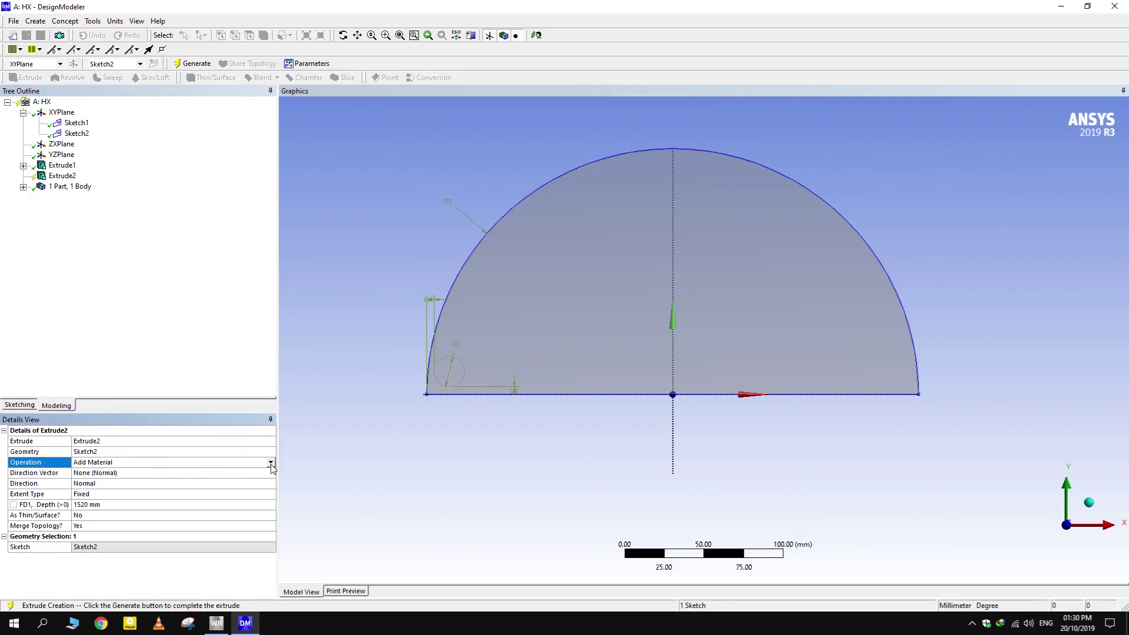
{"action": "left_click", "coordinate": [271, 463]}
{"action": "left_click", "coordinate": [140, 473]}
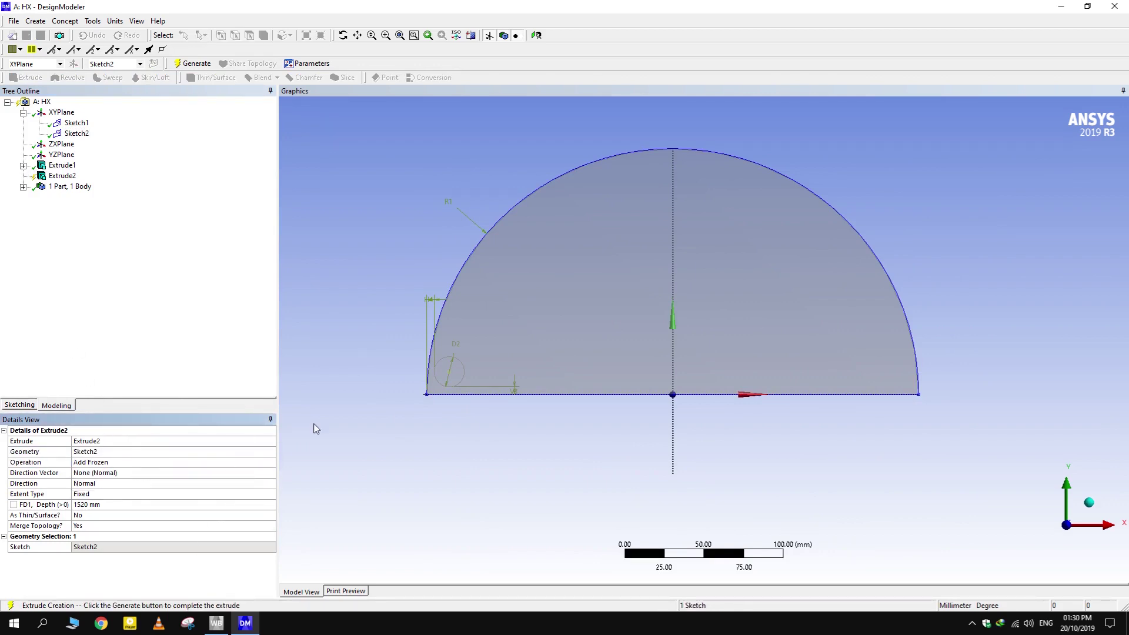
{"action": "middle_click_drag", "start_coordinate": [654, 391], "coordinate": [589, 403]}
{"action": "scroll", "coordinate": [591, 378], "scroll_direction": "down", "scroll_amount": 2}
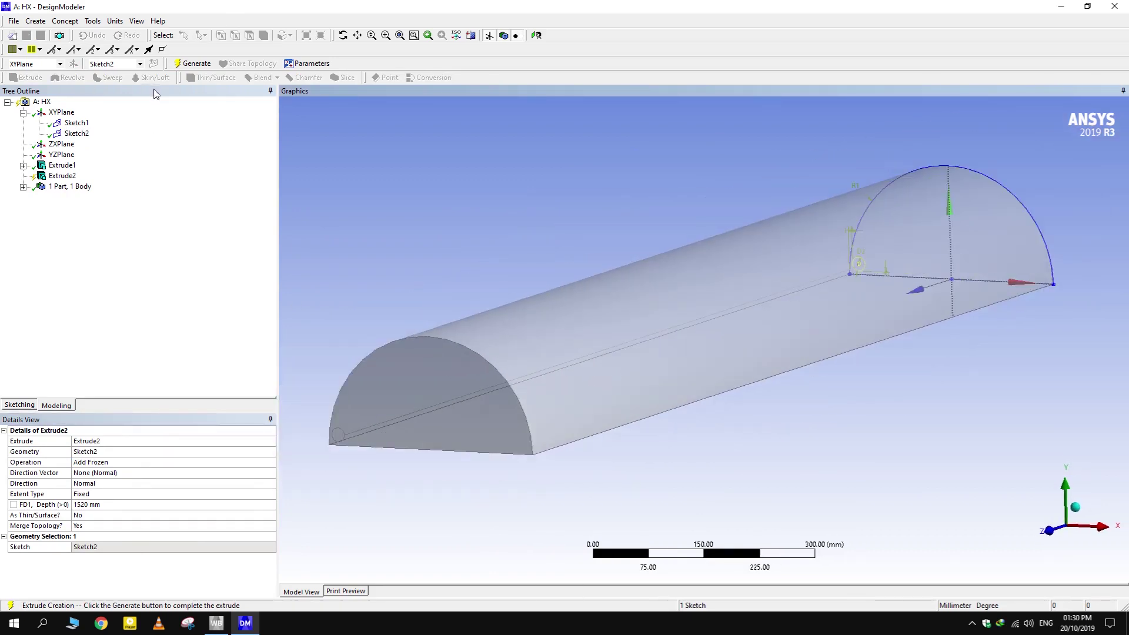
{"action": "left_click", "coordinate": [206, 64]}
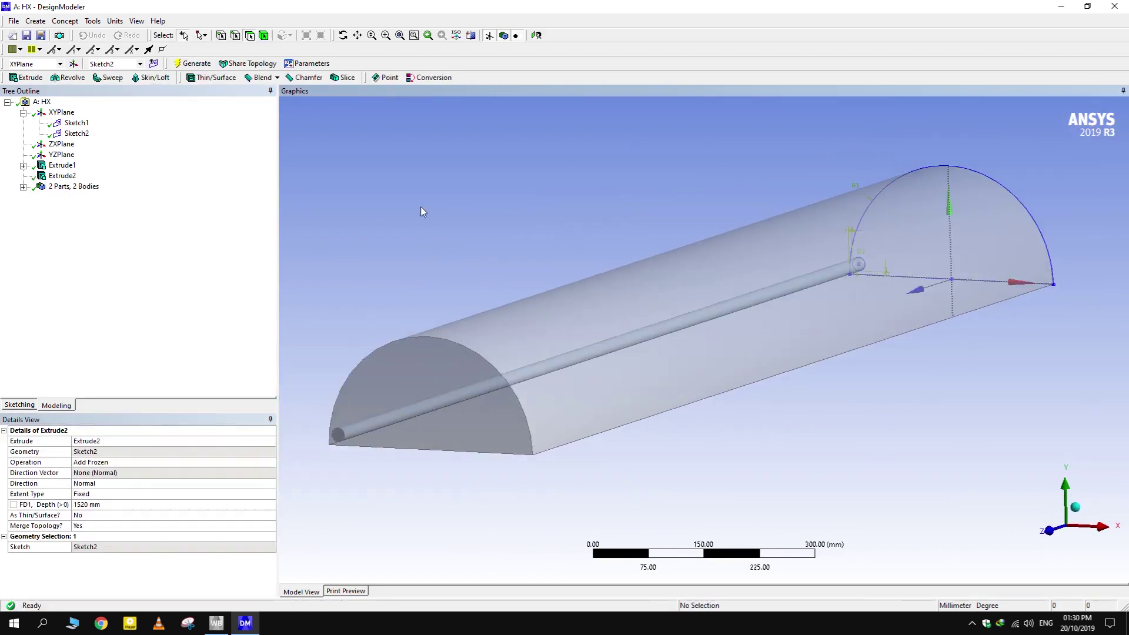
Create a third sketch on the XYPlane, open it for sketching and look at it face-on
{"action": "left_click", "coordinate": [59, 112]}
{"action": "left_click", "coordinate": [154, 64]}
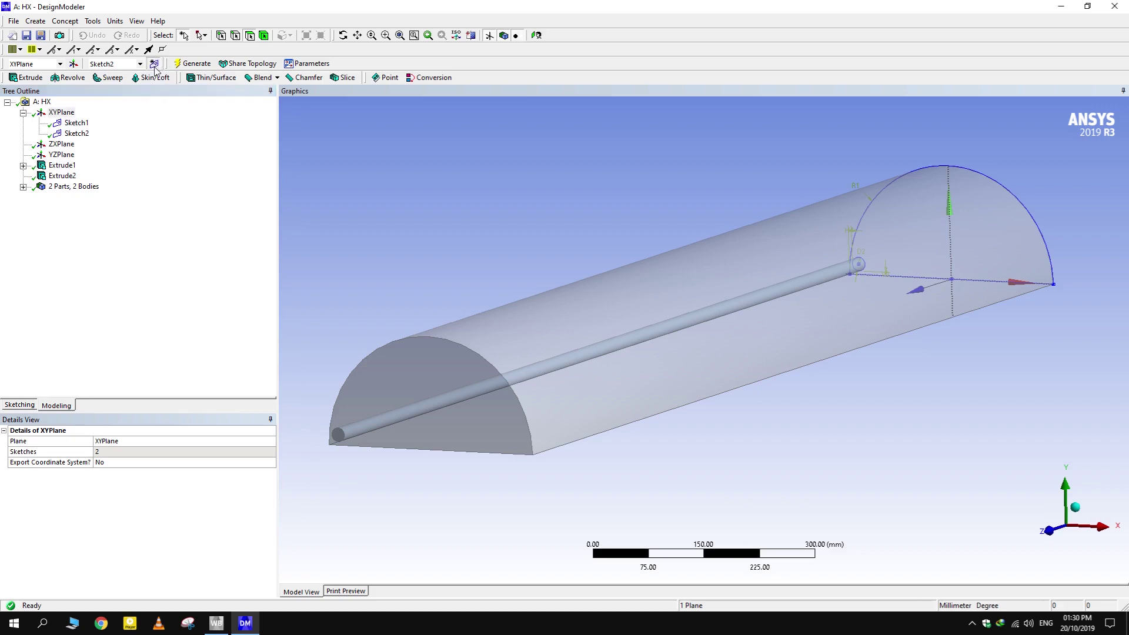
{"action": "left_click", "coordinate": [21, 405]}
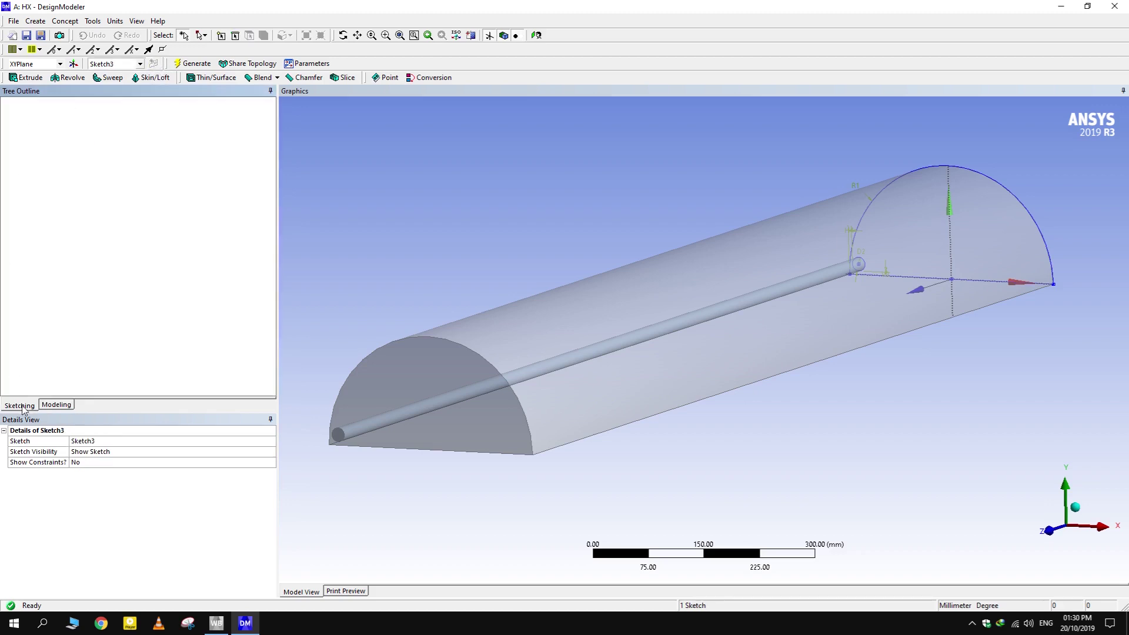
{"action": "left_click", "coordinate": [535, 35]}
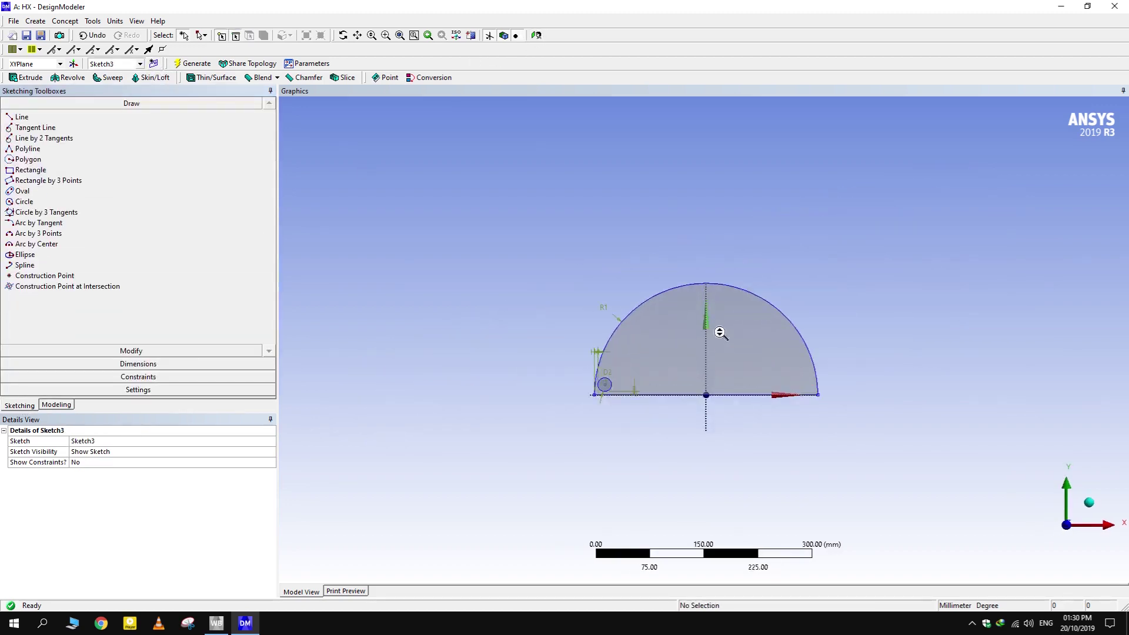
{"action": "scroll", "coordinate": [756, 406], "scroll_direction": "up", "scroll_amount": 3}
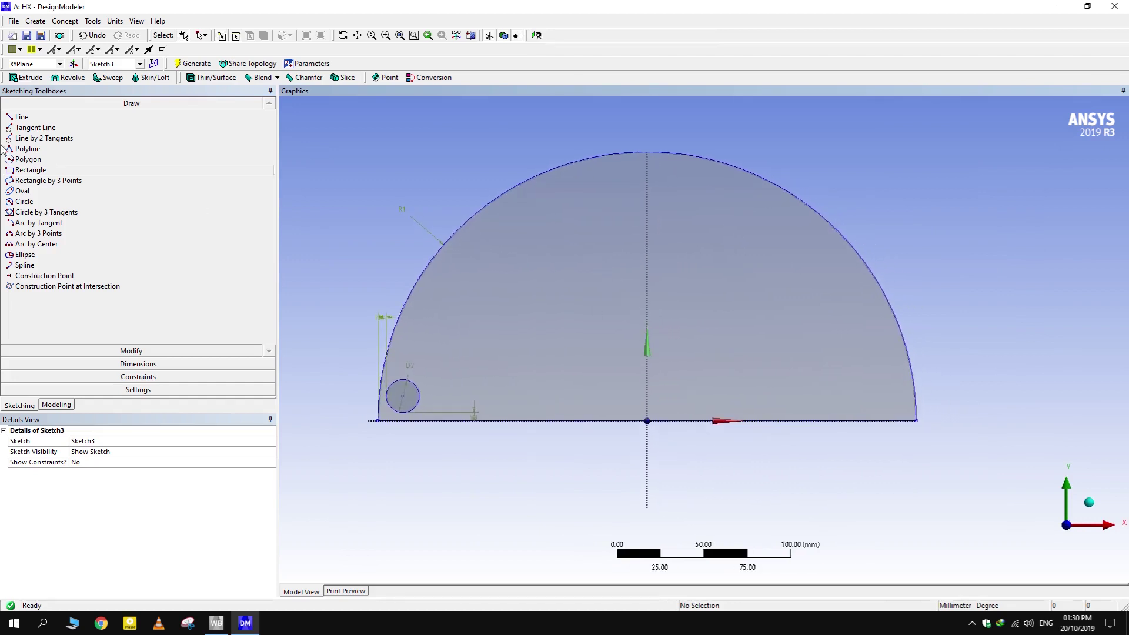
Draw a slanted line from the origin up and to the right, ending inside the semicircle
{"action": "left_click", "coordinate": [22, 117]}
{"action": "left_click", "coordinate": [647, 420]}
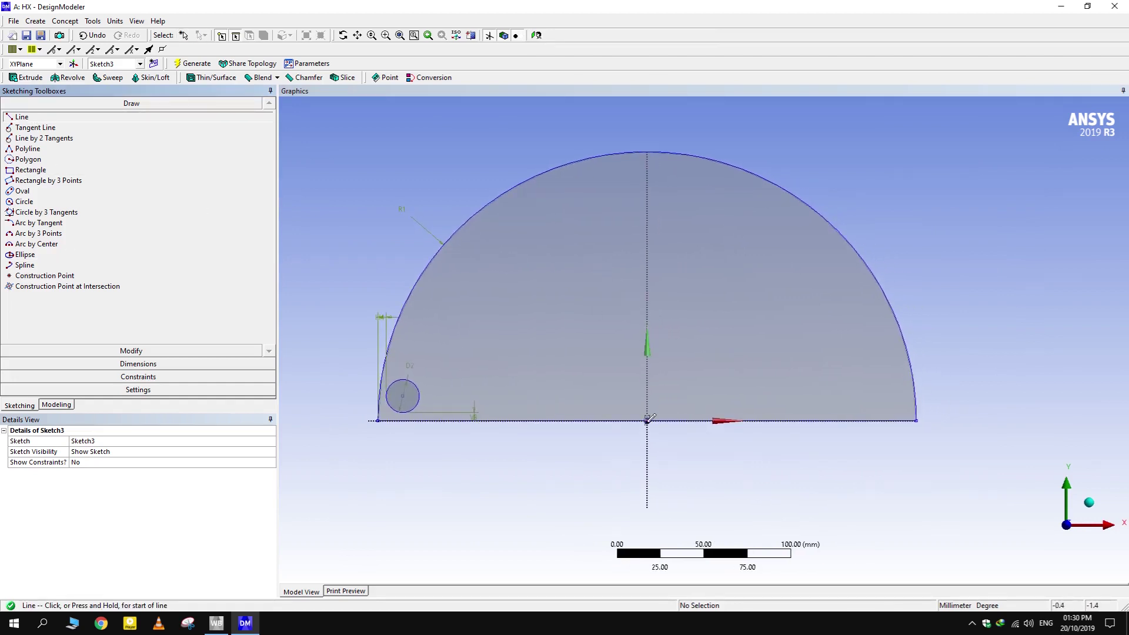
{"action": "left_click", "coordinate": [768, 258]}
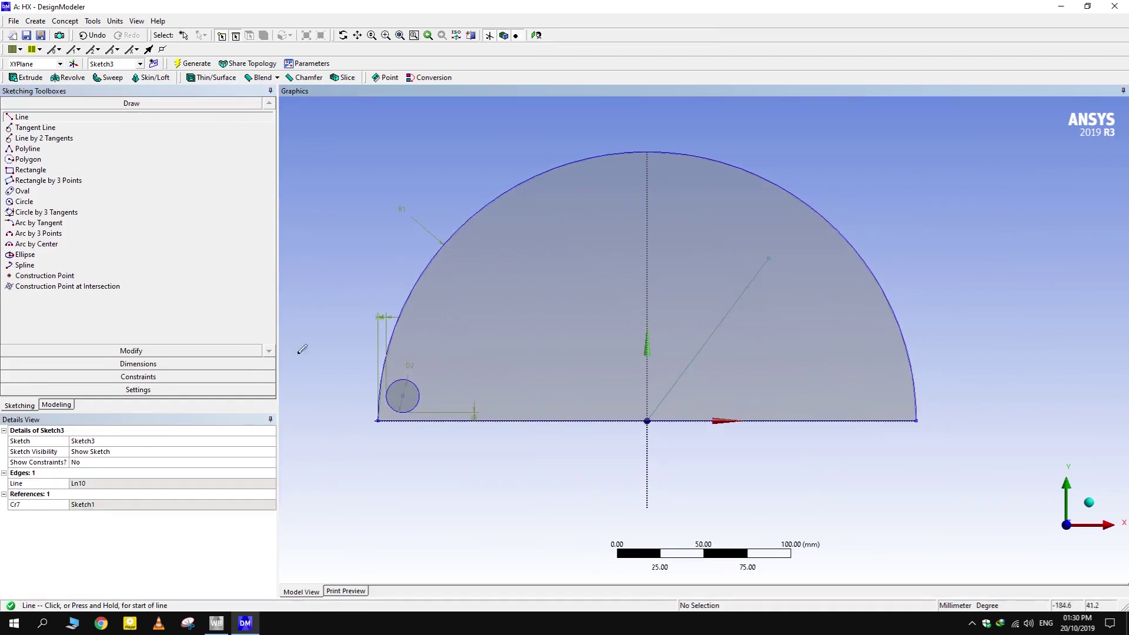
Add an angle dimension between the slanted line and the semicircle's base line and set it to 300°
{"action": "left_click", "coordinate": [161, 365]}
{"action": "left_click", "coordinate": [35, 207]}
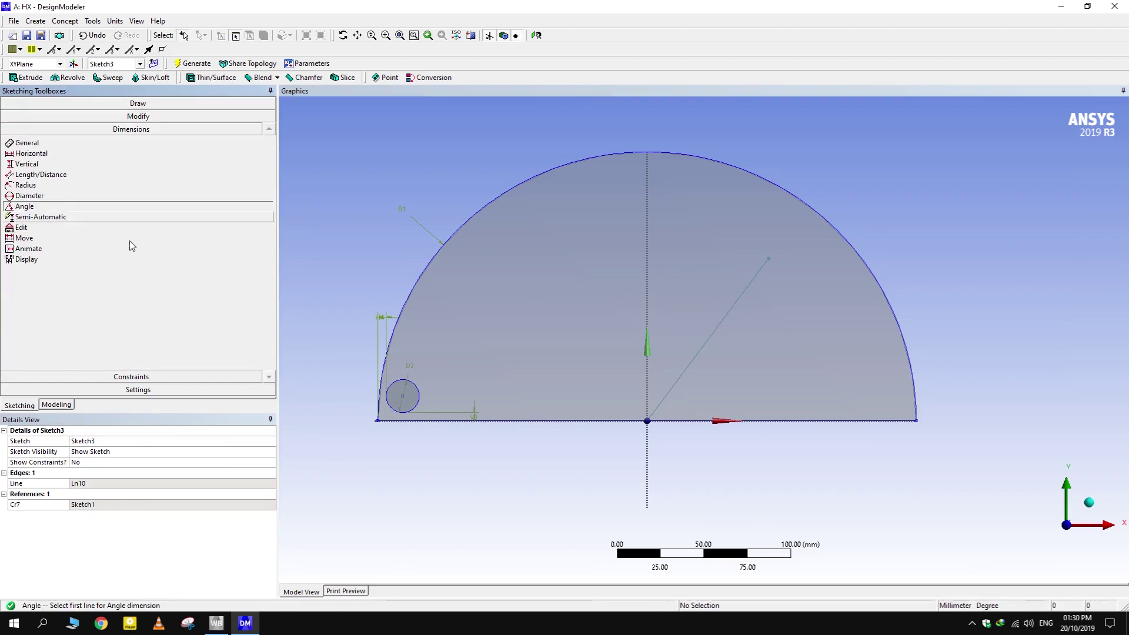
{"action": "left_click", "coordinate": [713, 347]}
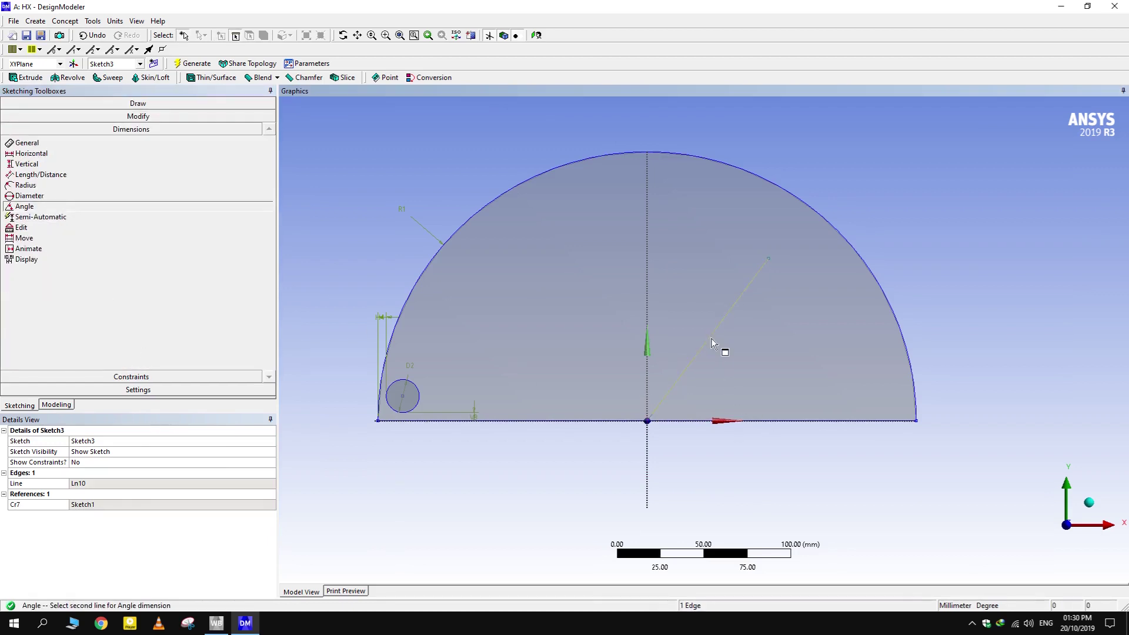
{"action": "left_click", "coordinate": [769, 421]}
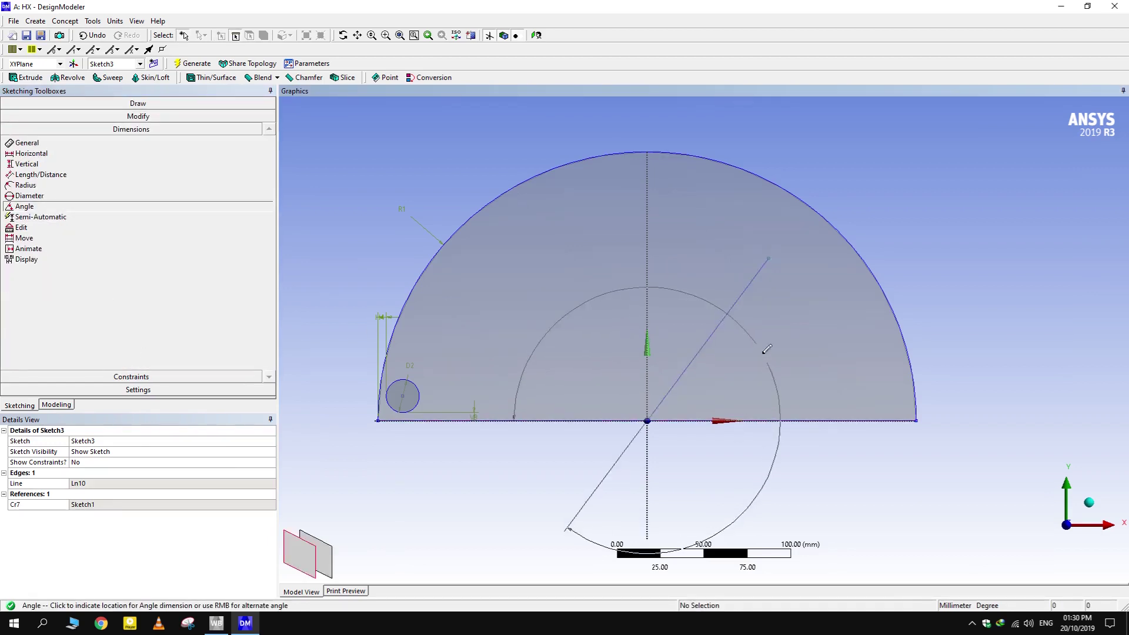
{"action": "left_click", "coordinate": [594, 412]}
{"action": "left_click", "coordinate": [138, 483]}
{"action": "type", "text": "30"}
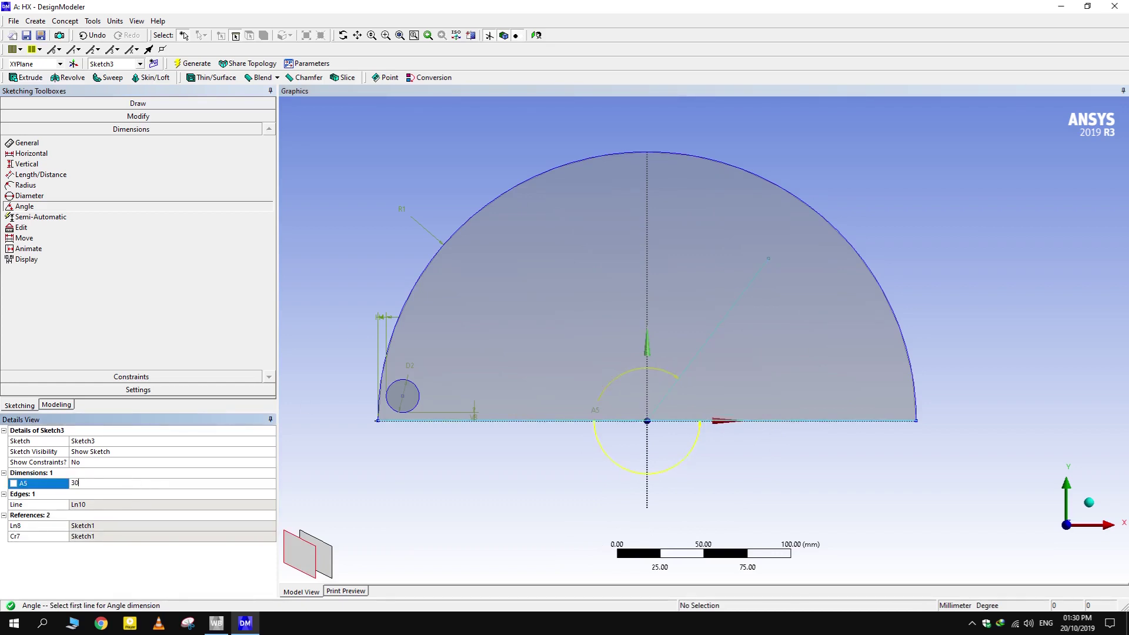
{"action": "type", "text": "0"}
{"action": "key", "text": "Return"}
Start a linear pattern of the tube body, using the slanted sketch line as the pattern direction
{"action": "left_click", "coordinate": [57, 406]}
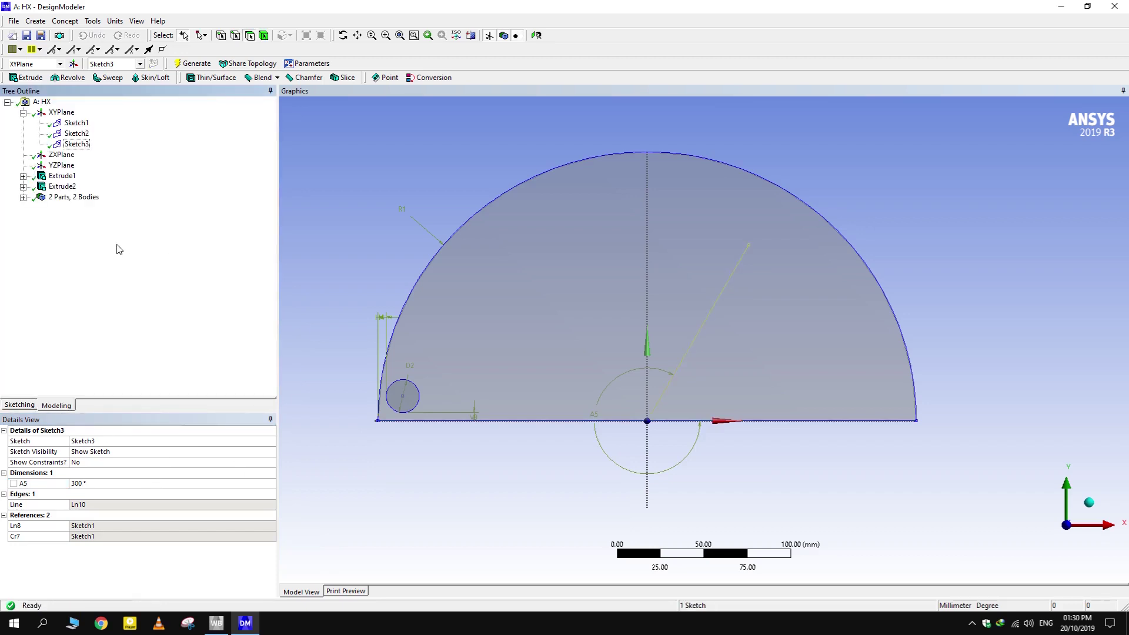
{"action": "left_click", "coordinate": [35, 22]}
{"action": "left_click", "coordinate": [35, 21]}
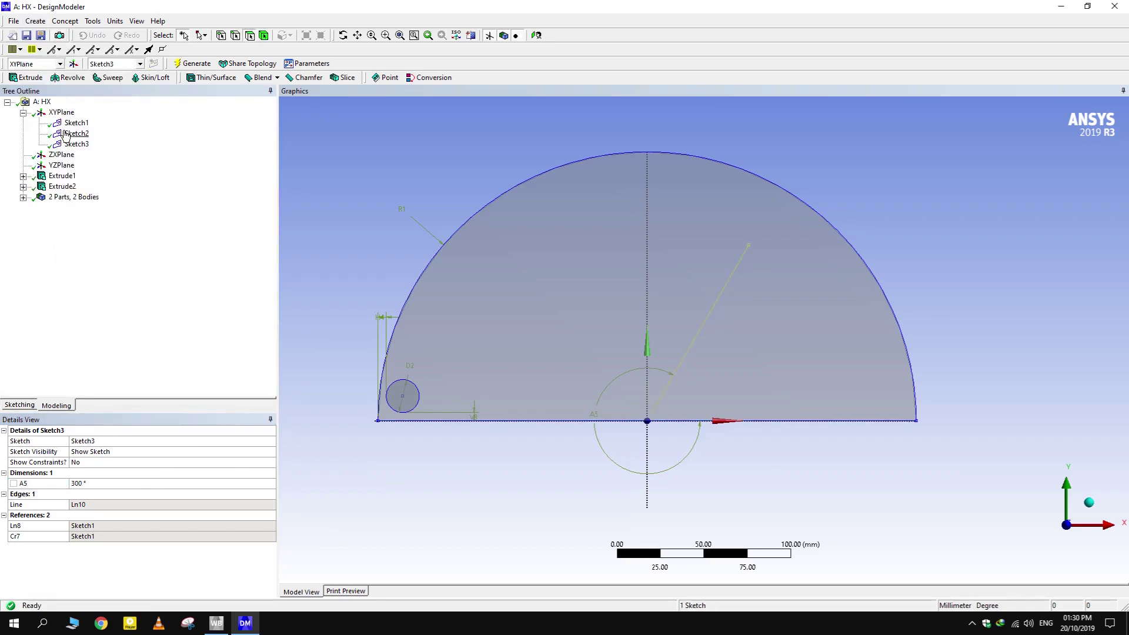
{"action": "left_click", "coordinate": [35, 21]}
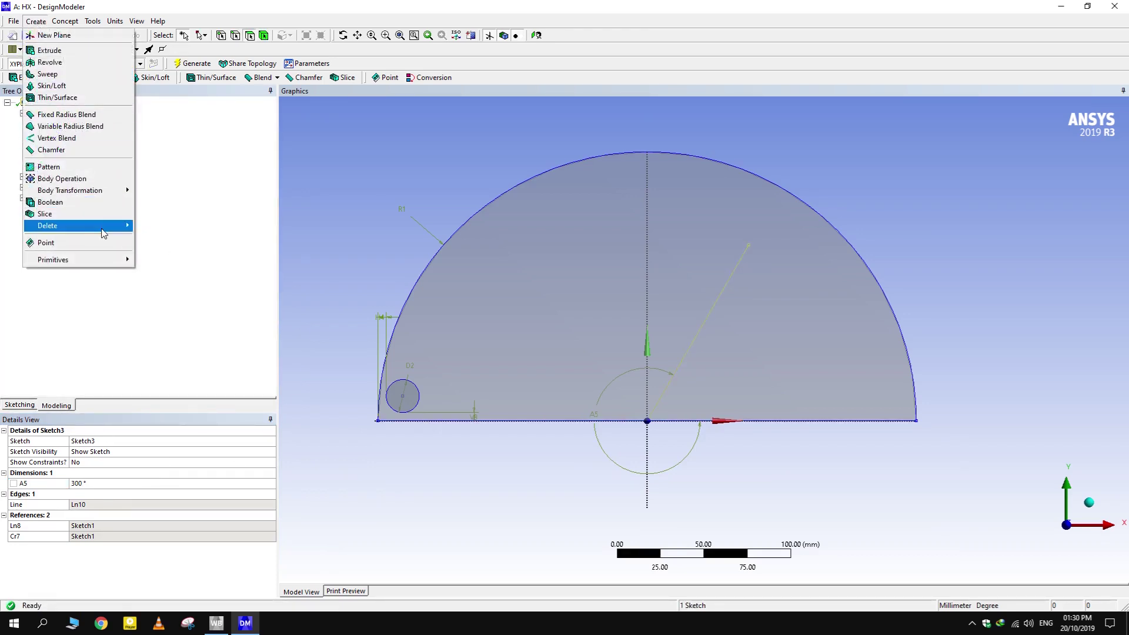
{"action": "left_click", "coordinate": [82, 167]}
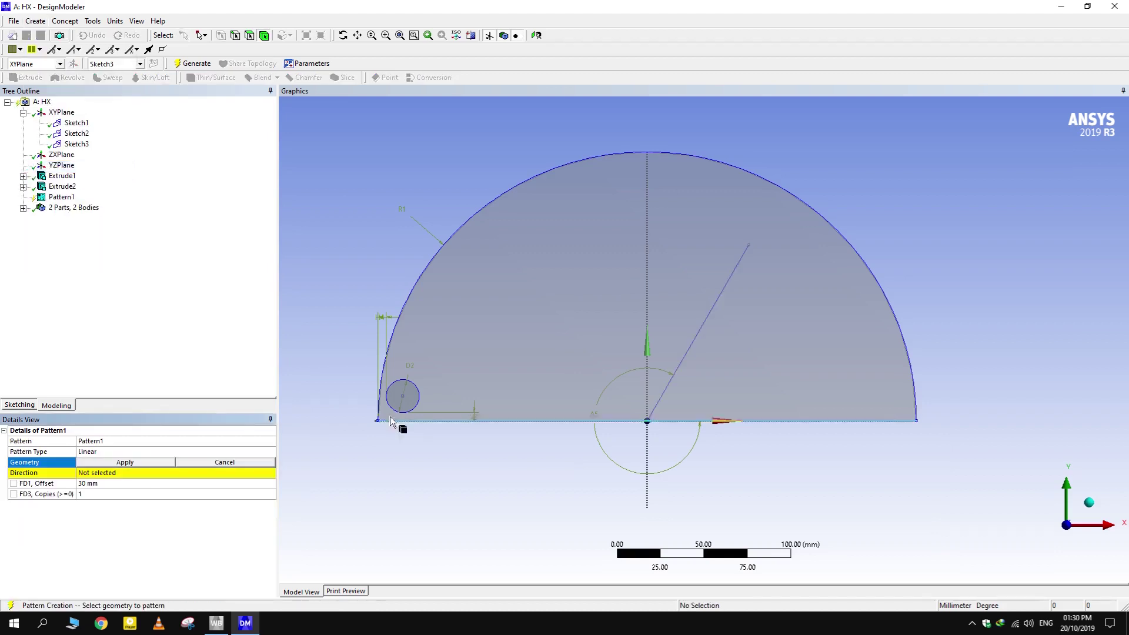
{"action": "left_click", "coordinate": [402, 395]}
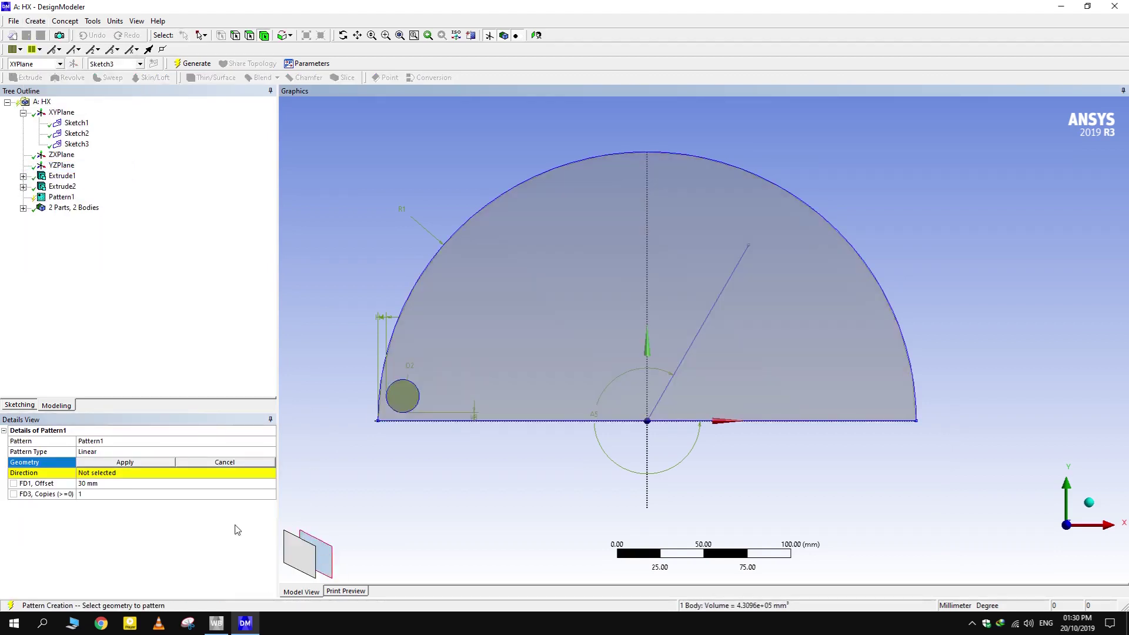
{"action": "left_click", "coordinate": [125, 462]}
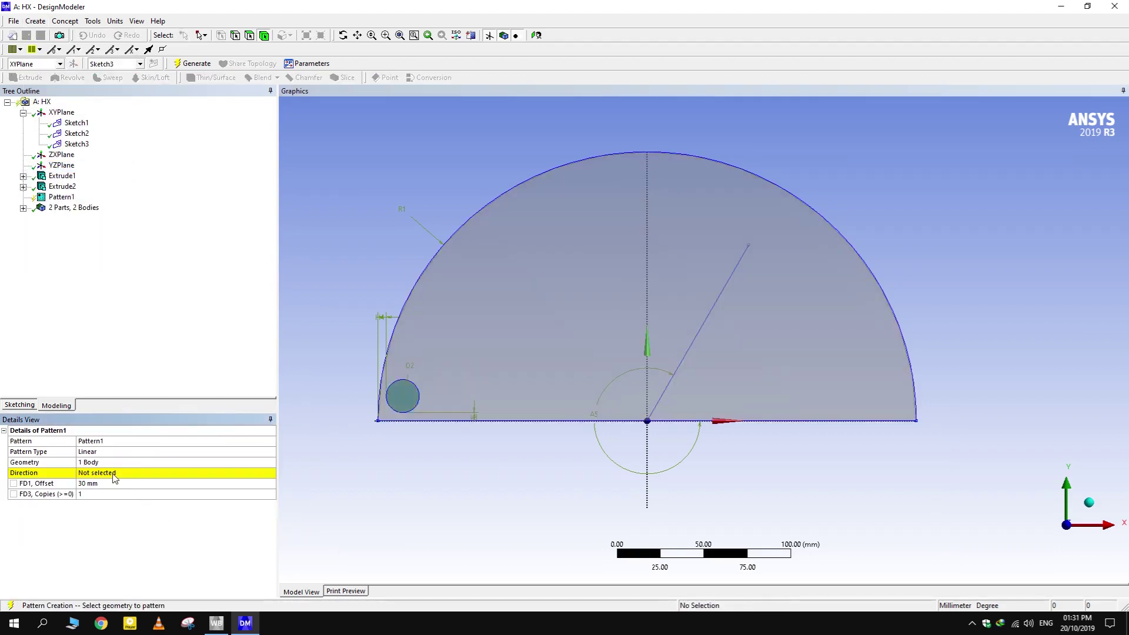
{"action": "left_click", "coordinate": [710, 334]}
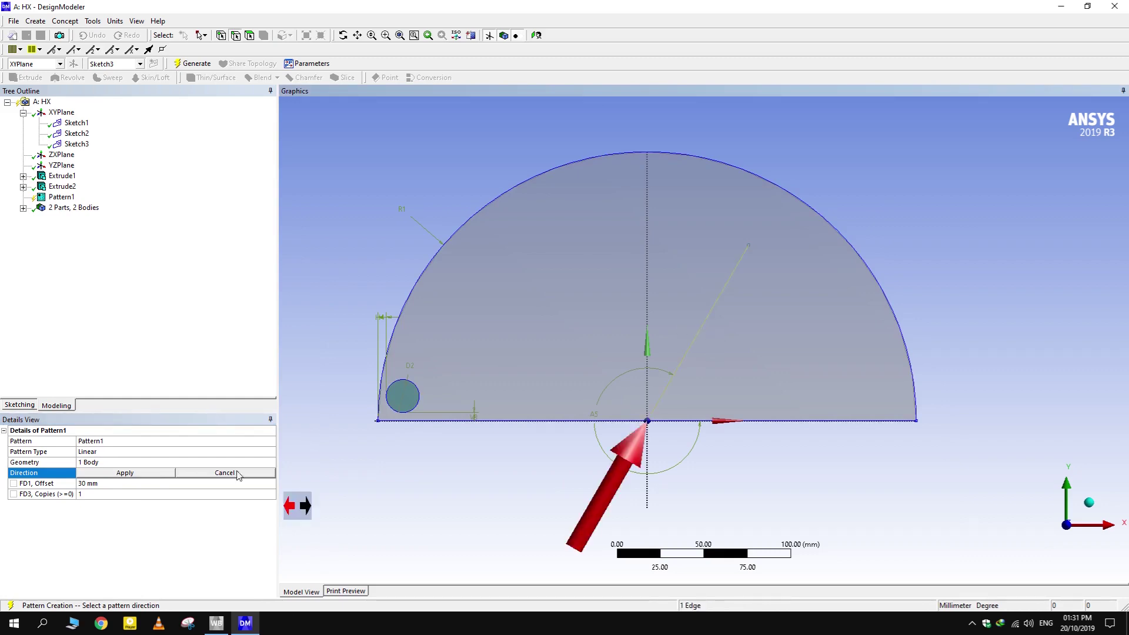
{"action": "left_click", "coordinate": [131, 472]}
Set the pattern offset to 23.8 mm with 5 copies and generate the row of tubes
{"action": "left_click", "coordinate": [120, 483]}
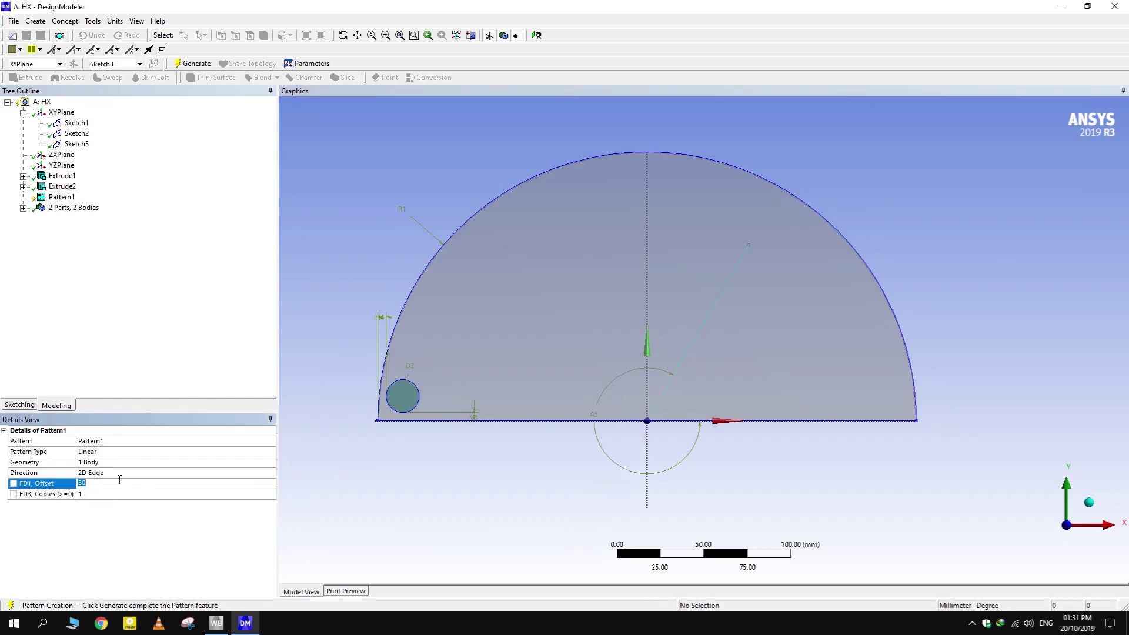
{"action": "key", "text": "Return"}
{"action": "left_click", "coordinate": [97, 493]}
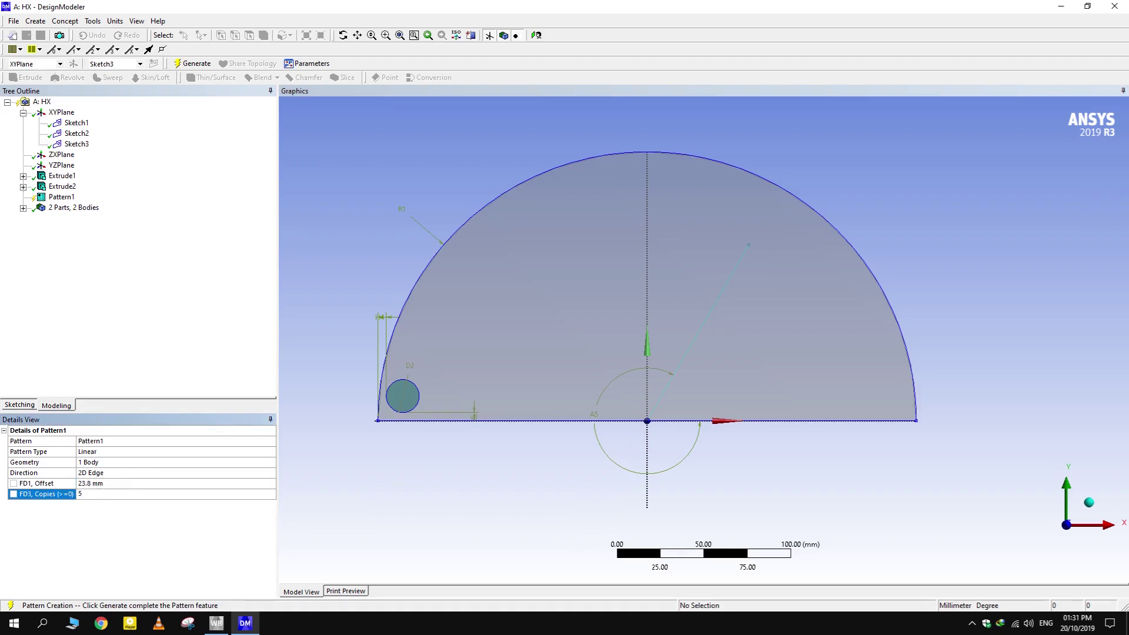
{"action": "left_click", "coordinate": [192, 63]}
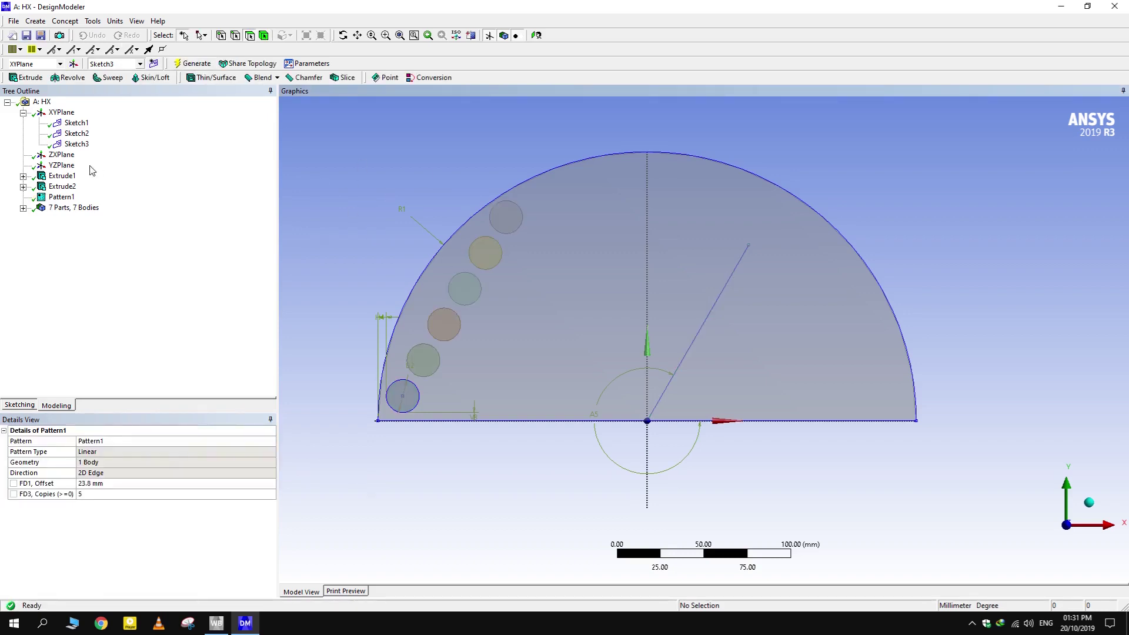
Start a second linear pattern using the six tube bodies of the slanted row, excluding the shell, as its geometry
{"action": "left_click", "coordinate": [34, 22]}
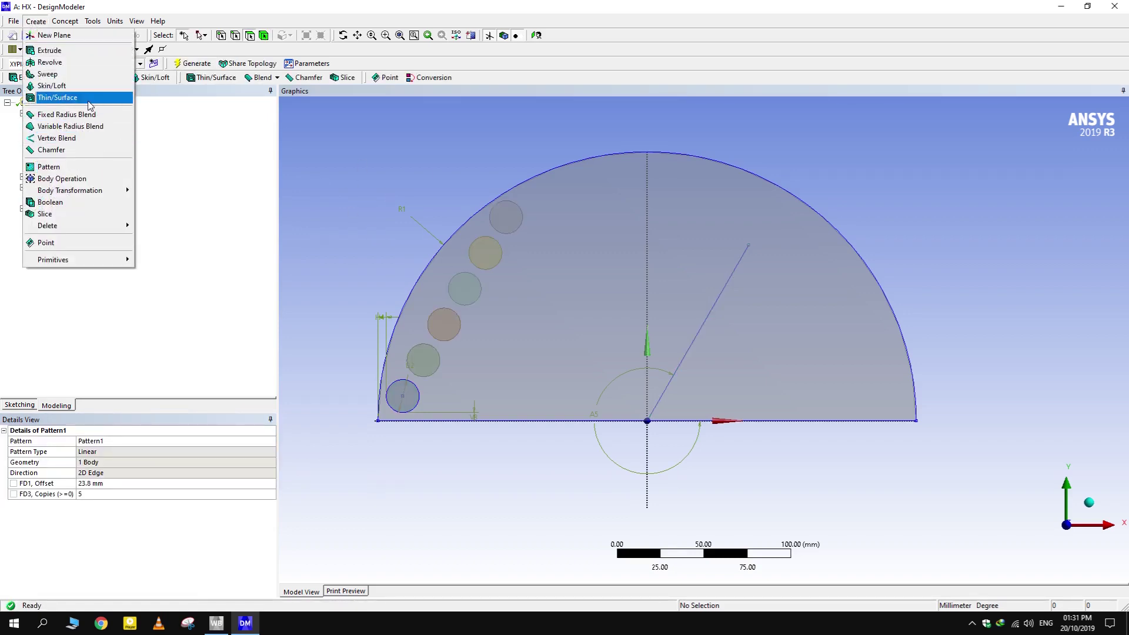
{"action": "left_click", "coordinate": [101, 169]}
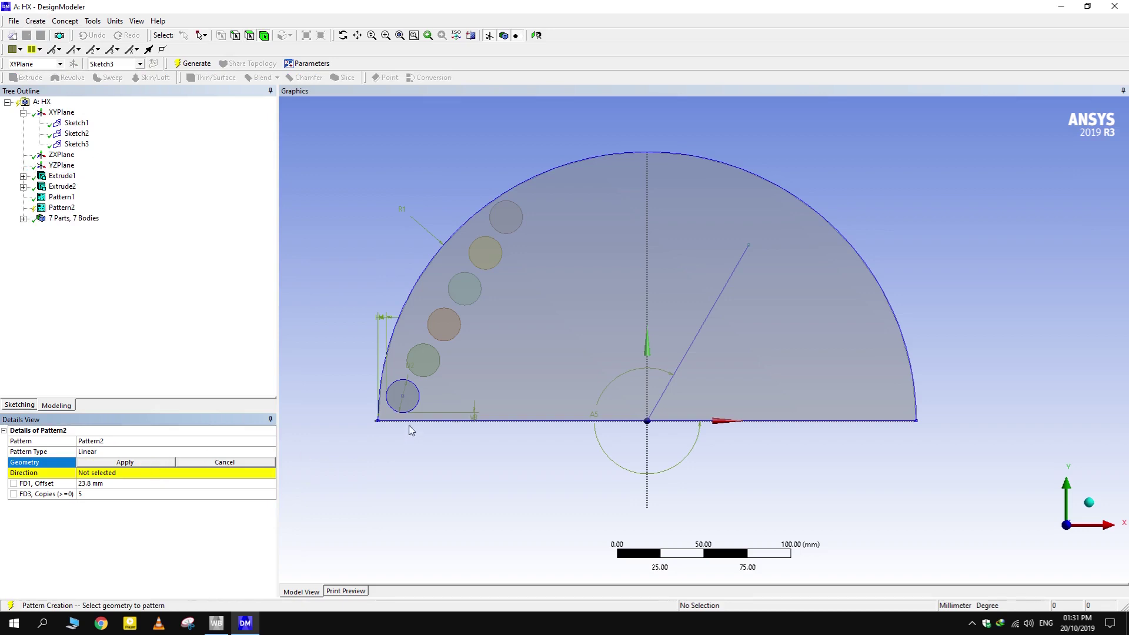
{"action": "left_click", "coordinate": [489, 377]}
{"action": "key", "text": "ctrl+a"}
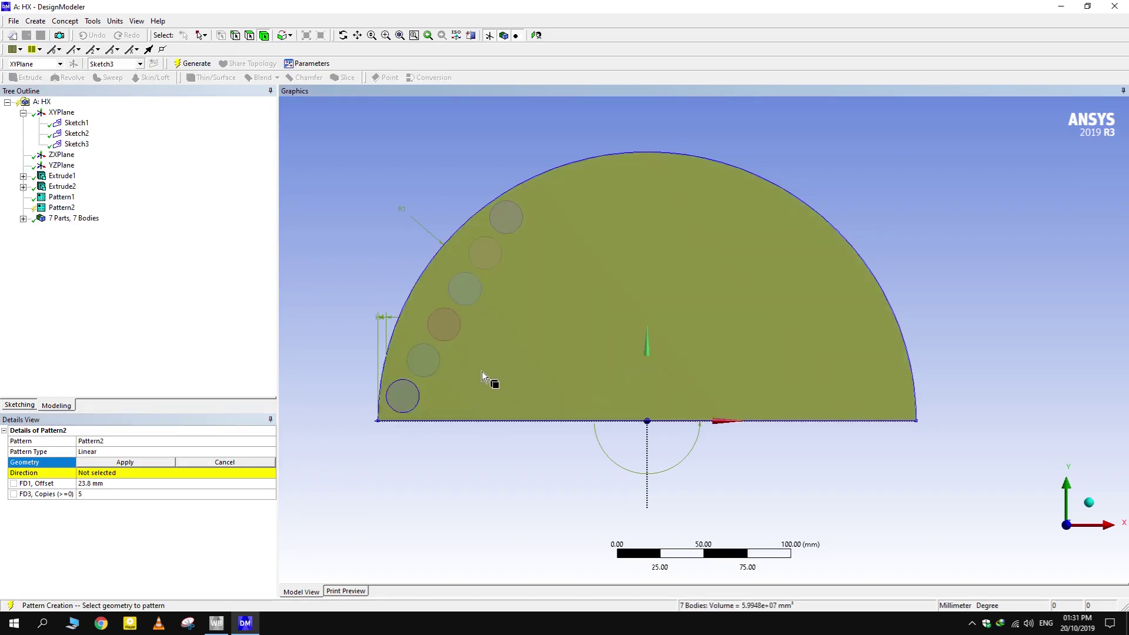
{"action": "left_click", "coordinate": [507, 357], "text": "ctrl"}
{"action": "left_click", "coordinate": [125, 462]}
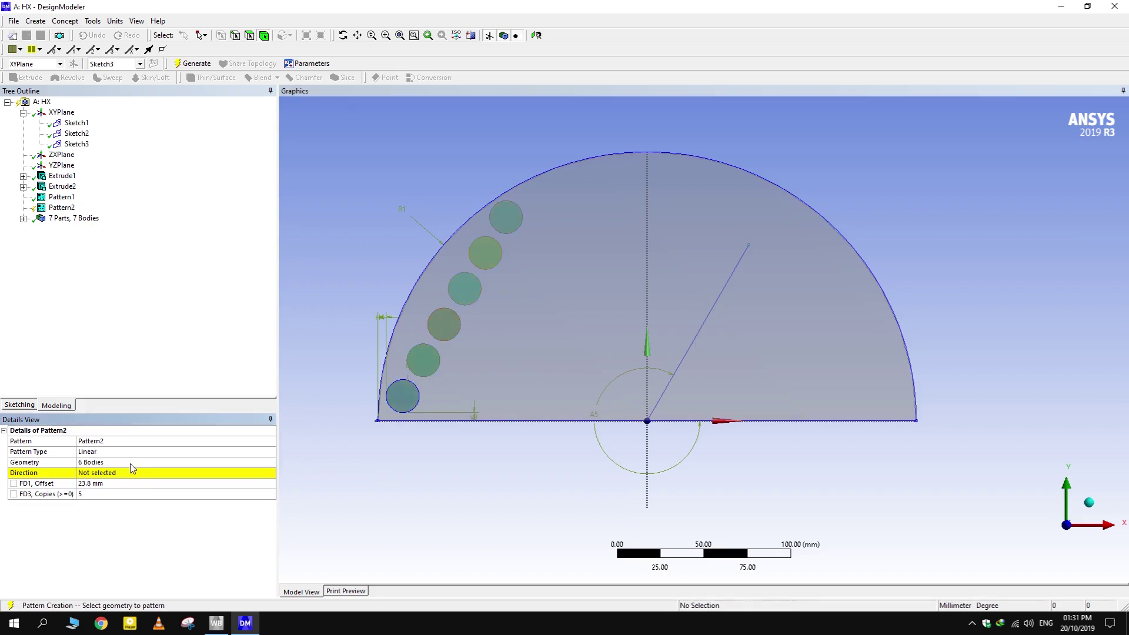
Pattern the six tubes along the semicircle's base line with a 23.8 mm offset and 6 copies, and generate the feature
{"action": "left_click", "coordinate": [117, 474]}
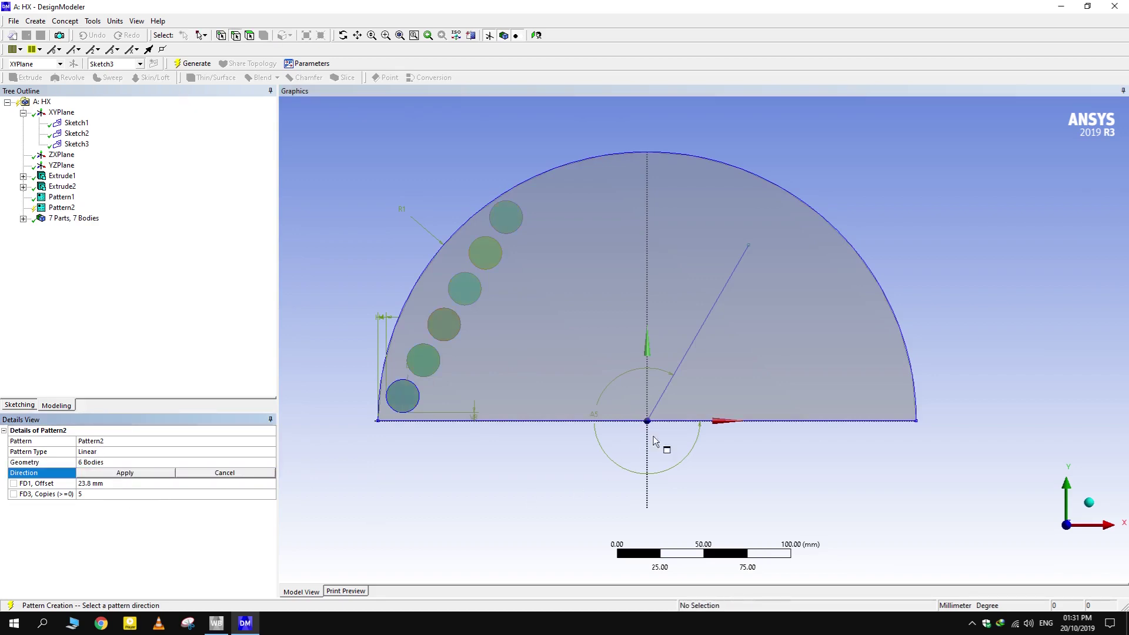
{"action": "left_click", "coordinate": [785, 422]}
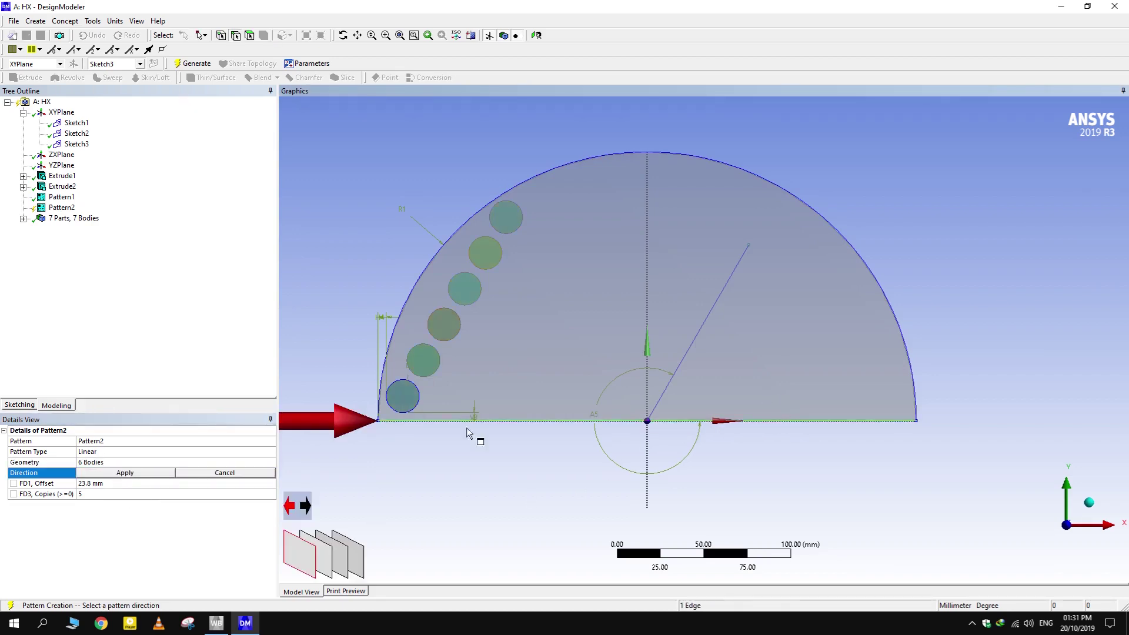
{"action": "left_click", "coordinate": [118, 473]}
{"action": "left_click", "coordinate": [112, 493]}
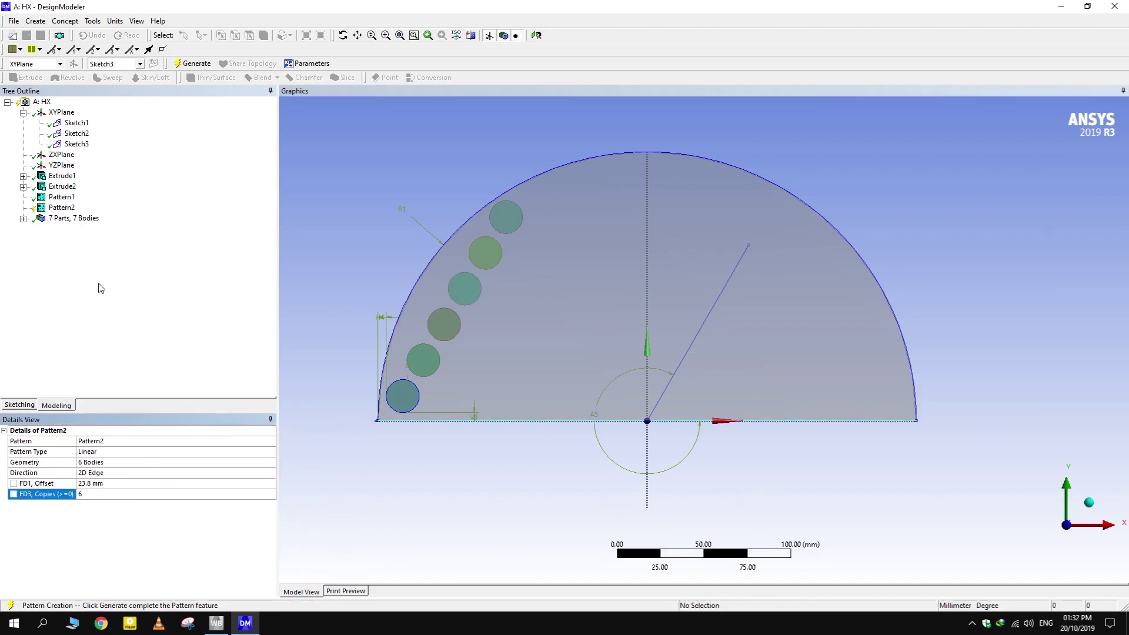
{"action": "key", "text": "F5"}
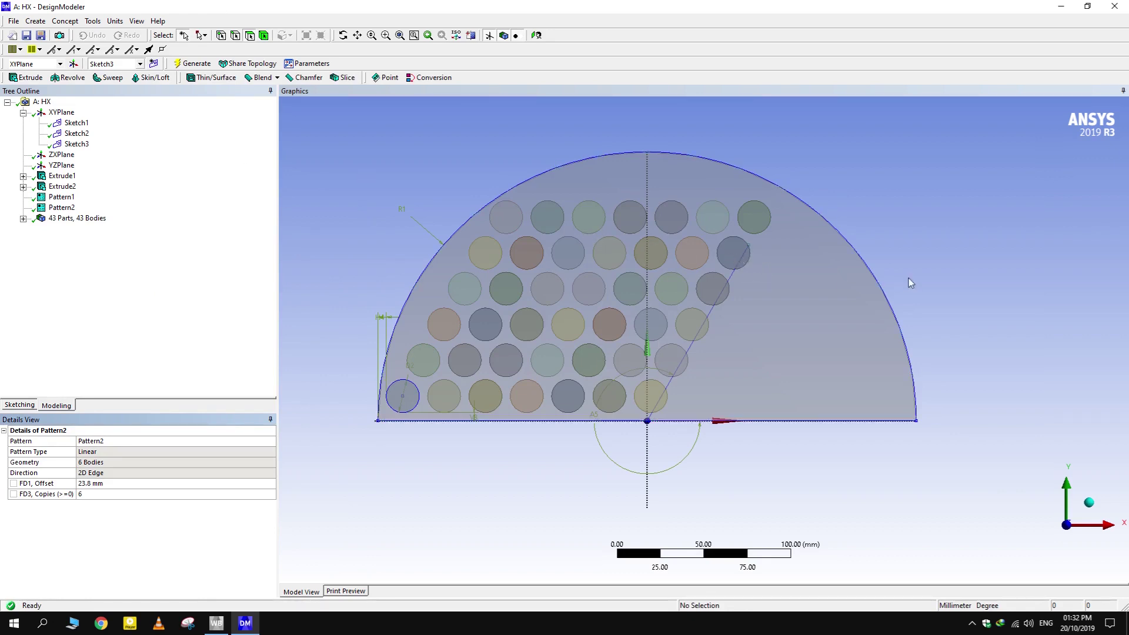
Hide the half-shell body so that only the tube bundle is displayed
{"action": "middle_click_drag", "start_coordinate": [911, 282], "coordinate": [689, 291]}
{"action": "left_click", "coordinate": [769, 303]}
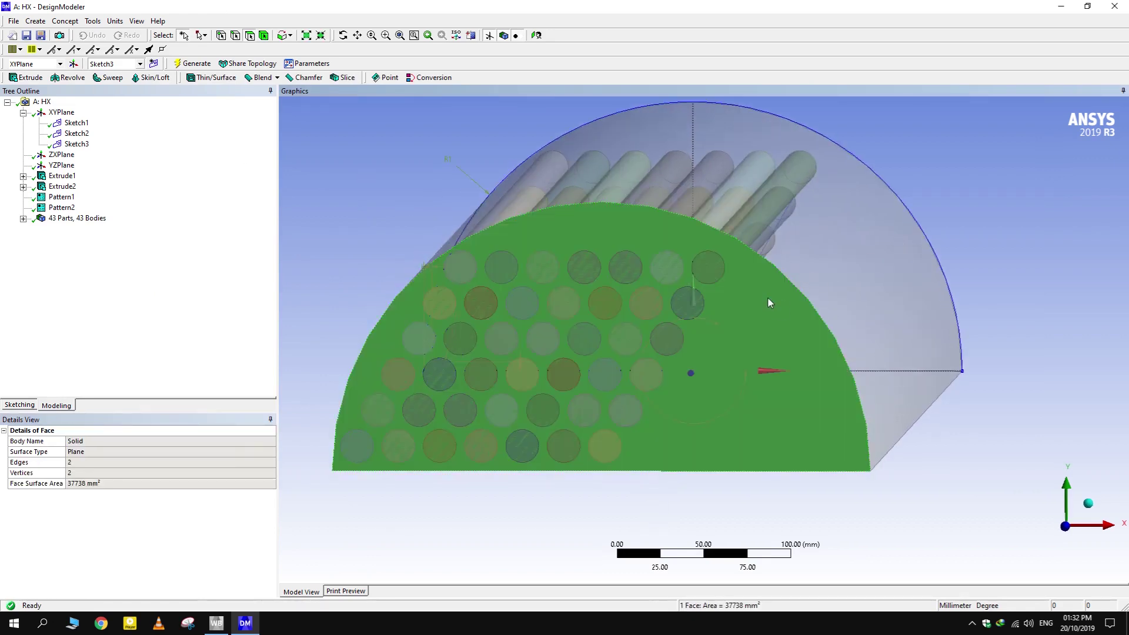
{"action": "key", "text": "F9"}
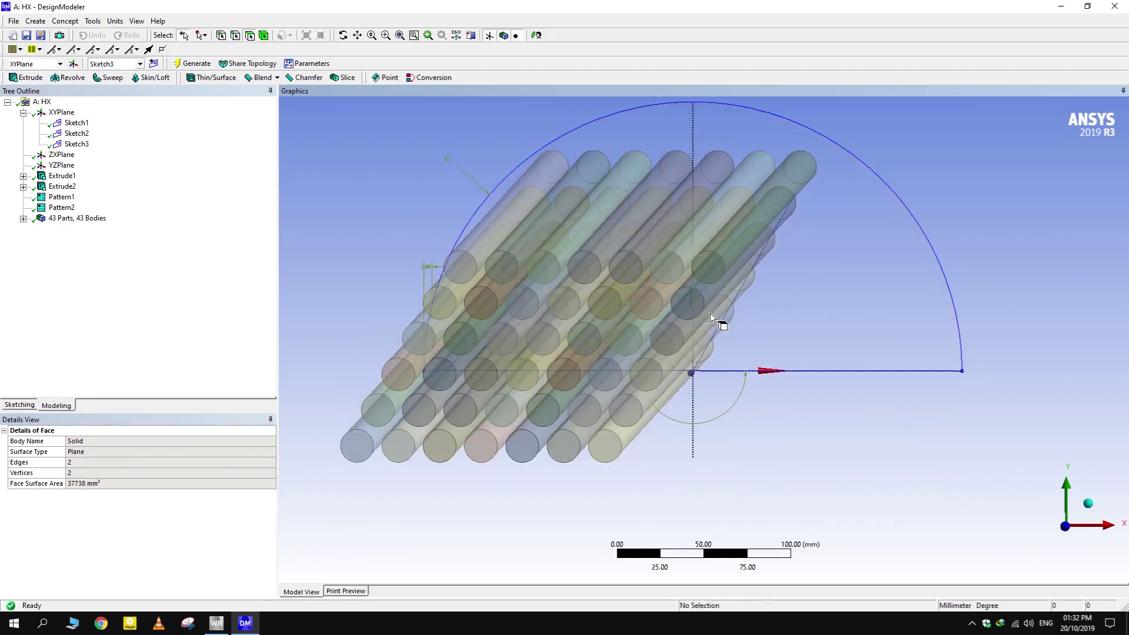
{"action": "left_click", "coordinate": [699, 313]}
{"action": "left_click", "coordinate": [650, 379], "text": "ctrl"}
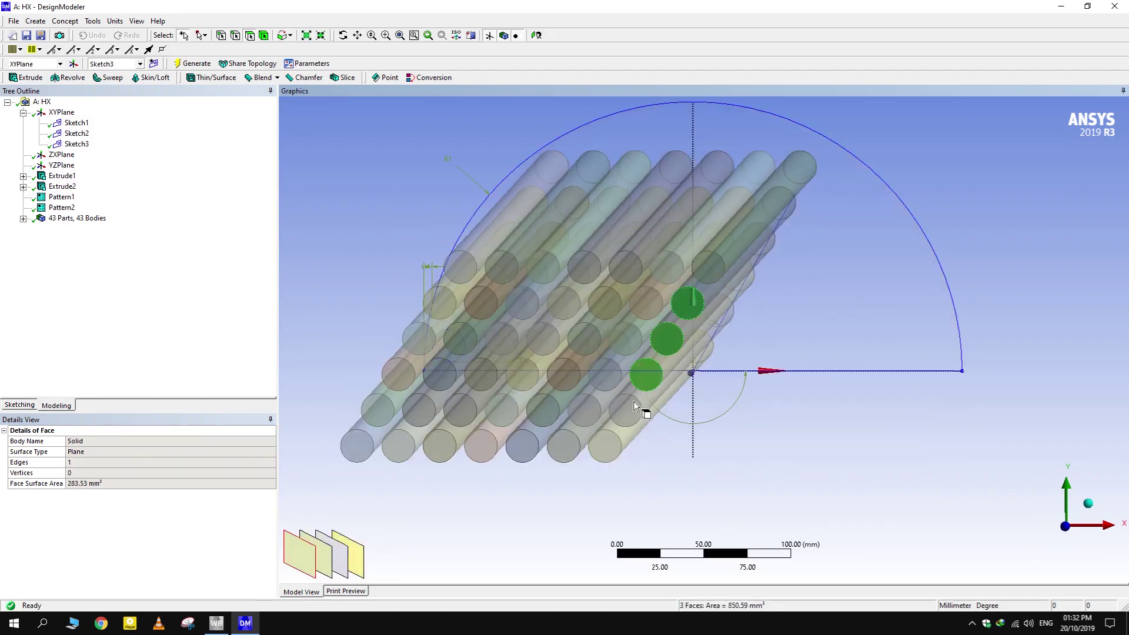
{"action": "left_click", "coordinate": [626, 412], "text": "ctrl"}
{"action": "left_click", "coordinate": [605, 446], "text": "ctrl"}
{"action": "left_click", "coordinate": [536, 35]}
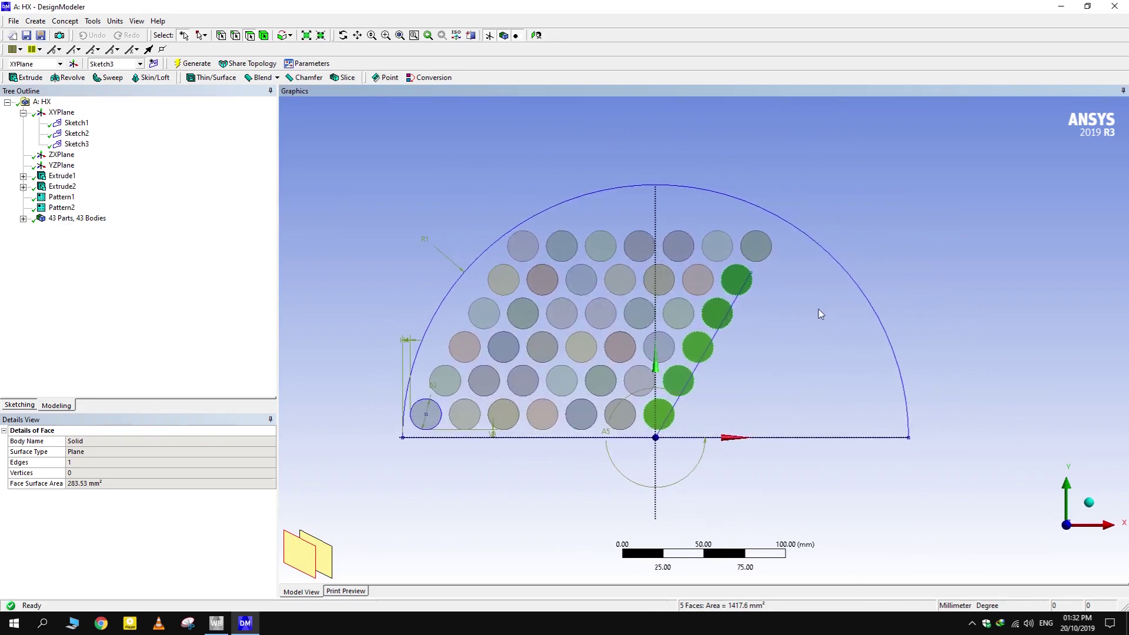
{"action": "left_click", "coordinate": [339, 138]}
Start a linear pattern of the five tube bodies on the +X end of the five lowest rows
{"action": "left_click", "coordinate": [735, 278]}
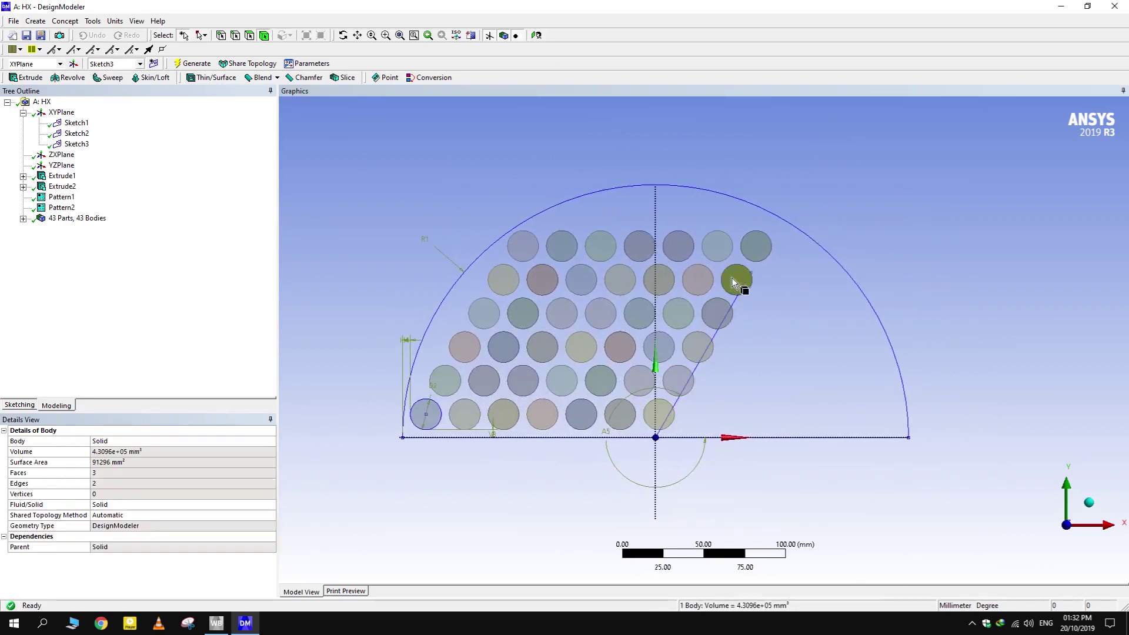
{"action": "left_click", "coordinate": [717, 313], "text": "ctrl"}
{"action": "left_click", "coordinate": [700, 341], "text": "ctrl"}
{"action": "left_click", "coordinate": [680, 379], "text": "ctrl"}
{"action": "left_click", "coordinate": [666, 416], "text": "ctrl"}
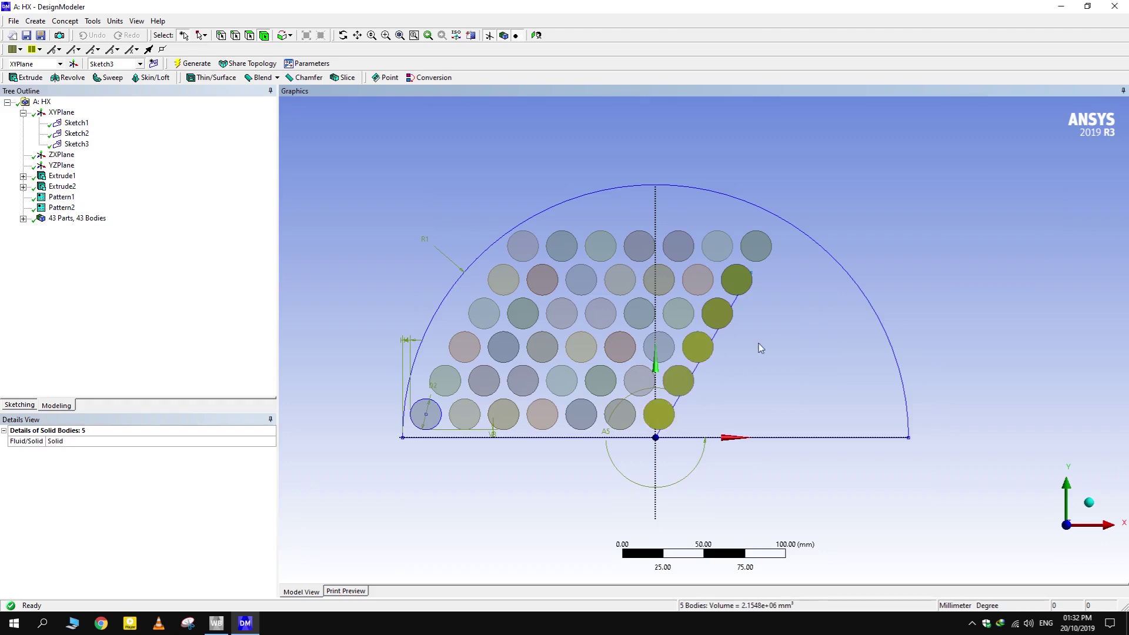
{"action": "scroll", "coordinate": [758, 344], "scroll_direction": "down", "scroll_amount": 2}
{"action": "left_click", "coordinate": [36, 21]}
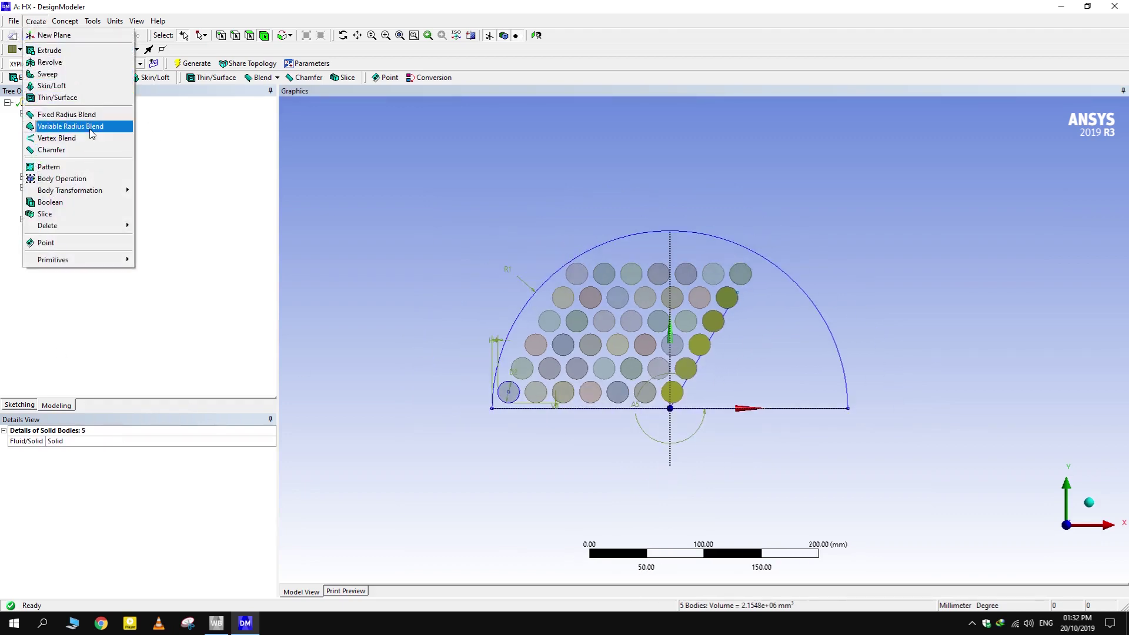
{"action": "left_click", "coordinate": [88, 168]}
{"action": "left_click", "coordinate": [121, 462]}
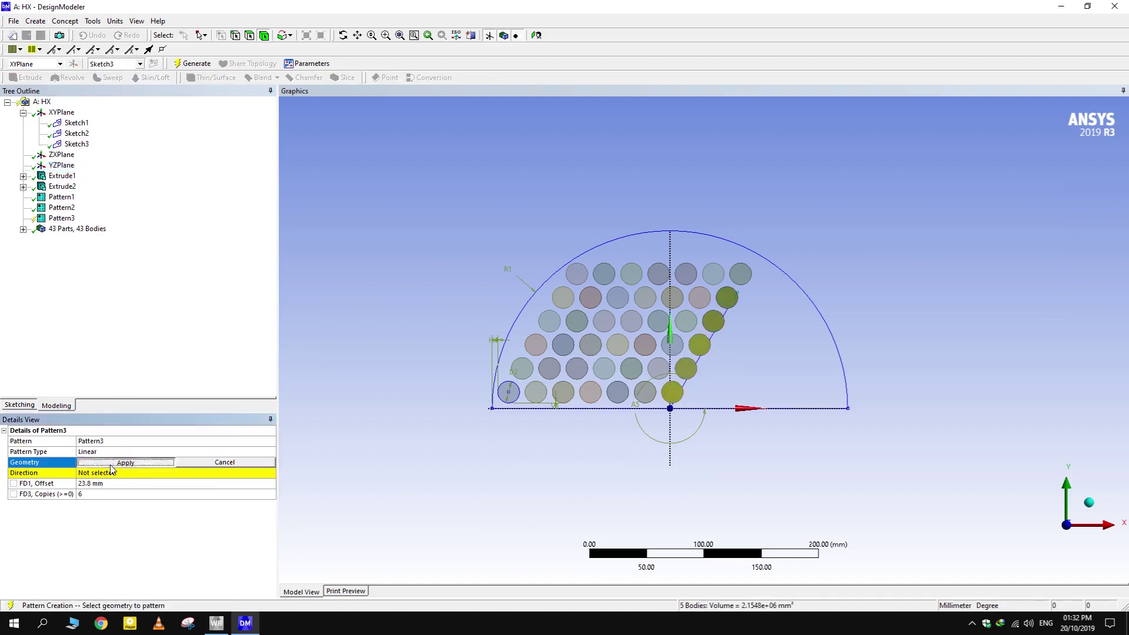
Use the semicircle's base line as the five-tube pattern's direction, set 2 copies at a 23.8 mm offset, and generate it
{"action": "left_click", "coordinate": [718, 409]}
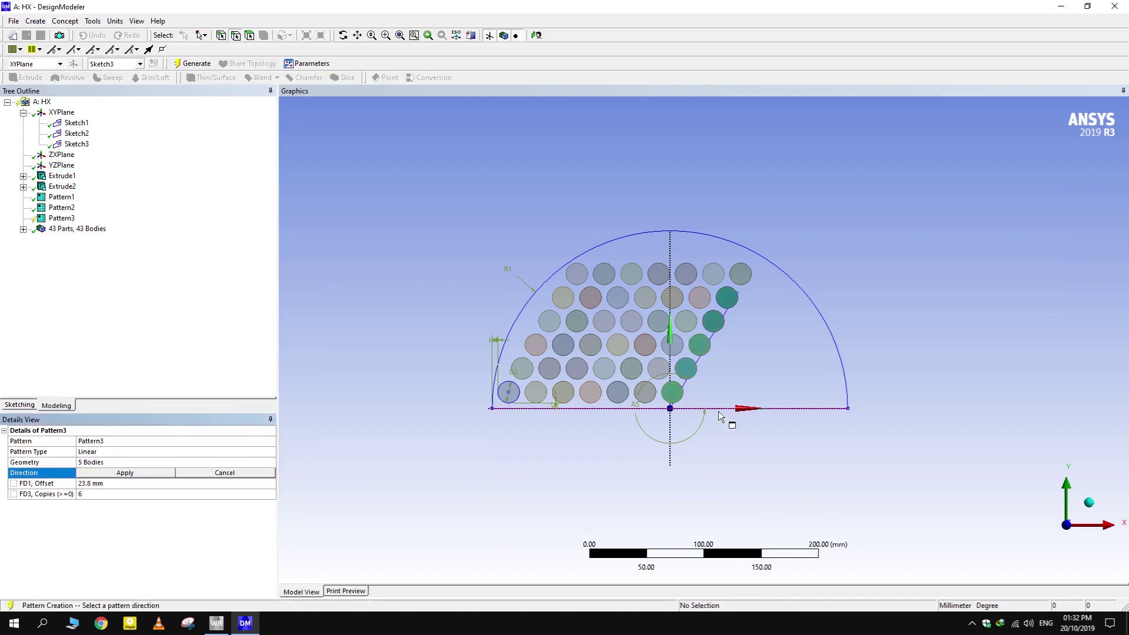
{"action": "left_click", "coordinate": [125, 472]}
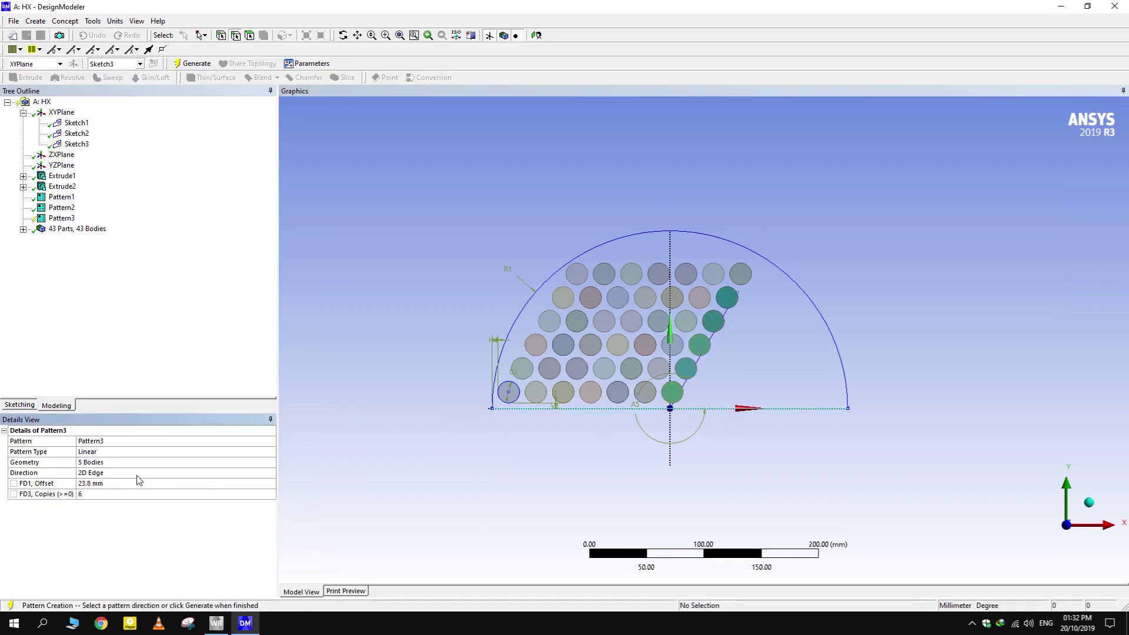
{"action": "left_click", "coordinate": [102, 492]}
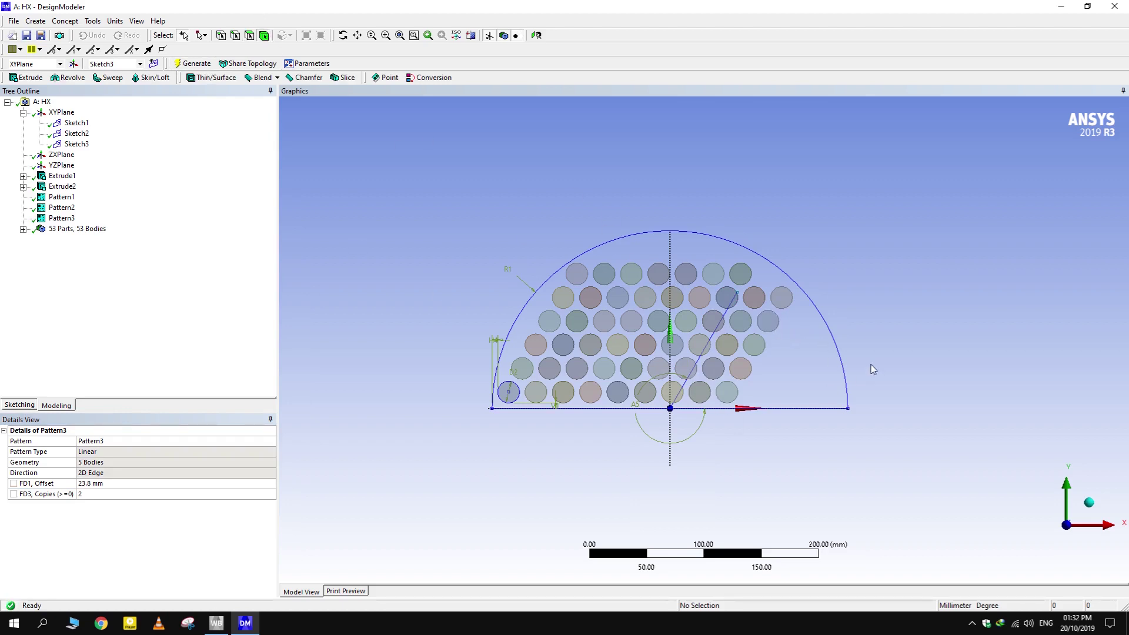
Start a linear pattern of the four tube bodies on the +X end of the four lowest rows
{"action": "middle_click_drag", "start_coordinate": [809, 330], "coordinate": [818, 282]}
{"action": "left_click", "coordinate": [536, 36]}
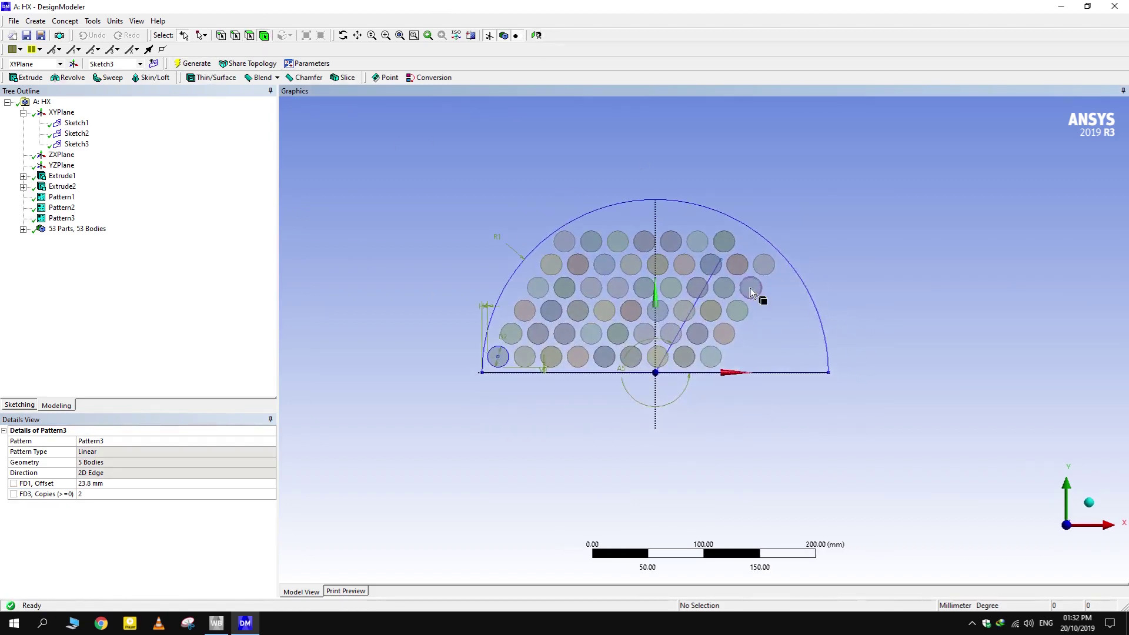
{"action": "left_click", "coordinate": [750, 288]}
{"action": "left_click", "coordinate": [738, 313], "text": "ctrl"}
{"action": "left_click", "coordinate": [723, 333], "text": "ctrl"}
{"action": "left_click", "coordinate": [710, 356], "text": "ctrl"}
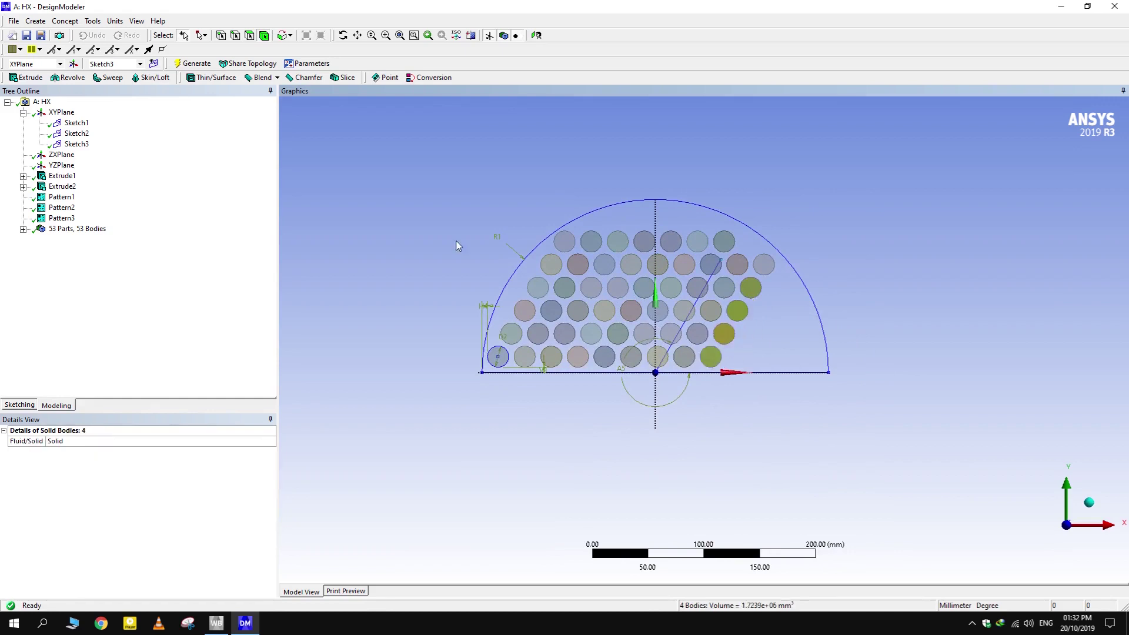
{"action": "left_click", "coordinate": [36, 22]}
{"action": "left_click", "coordinate": [87, 169]}
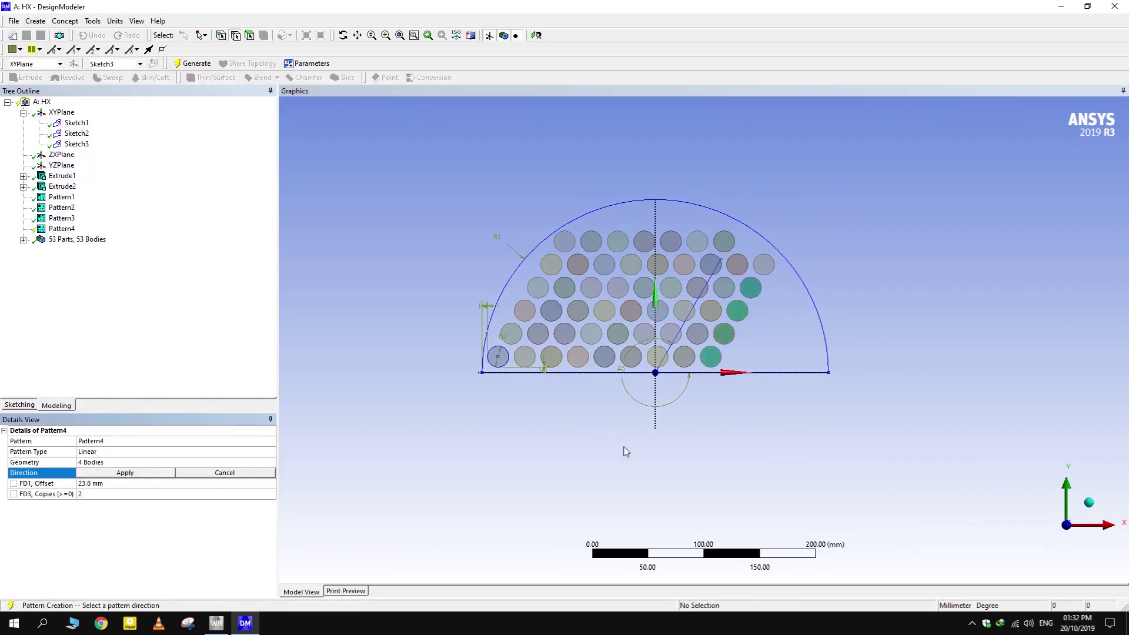
Set the four-tube pattern's direction to the base line with 1 copy at a 23.8 mm offset, and generate it
{"action": "left_click", "coordinate": [755, 373]}
{"action": "left_click", "coordinate": [127, 478]}
{"action": "left_click", "coordinate": [107, 494]}
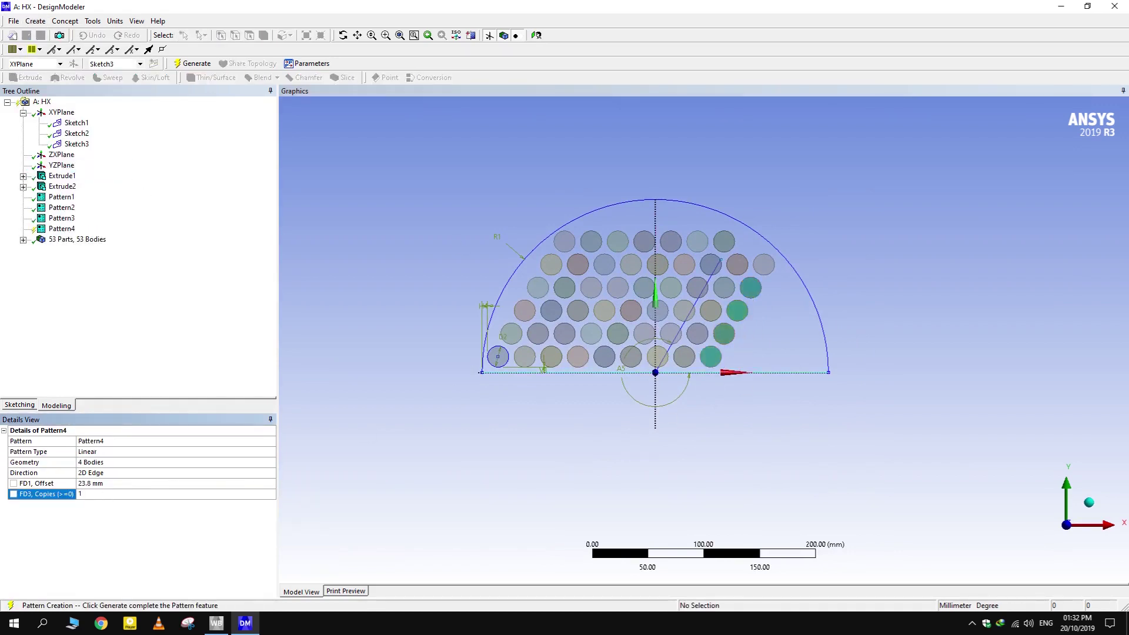
{"action": "left_click", "coordinate": [194, 63]}
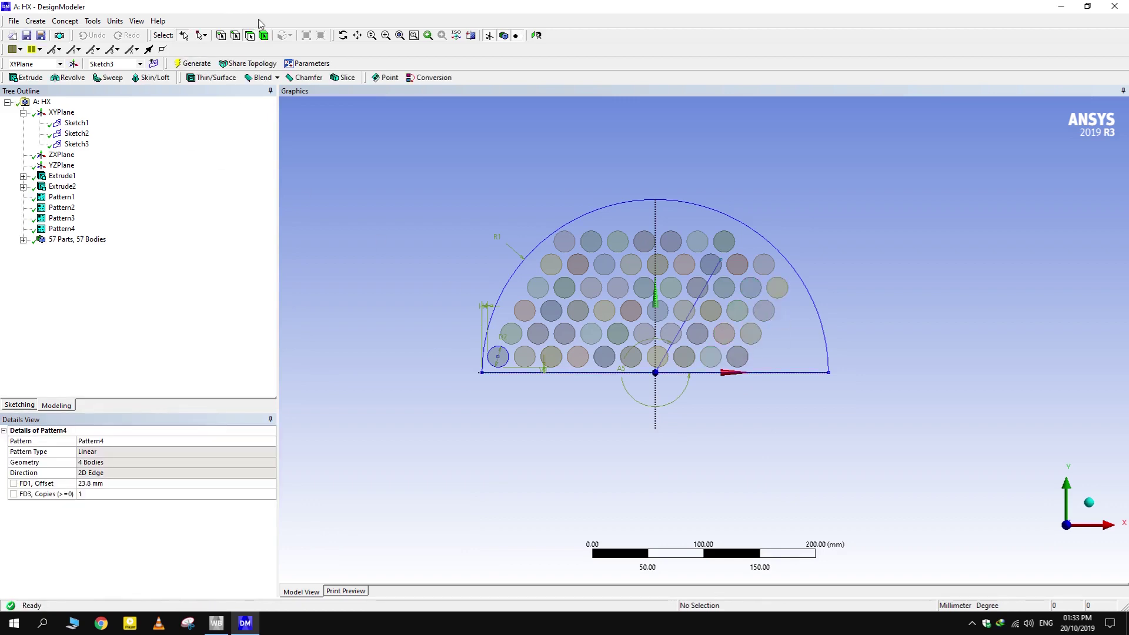
Pattern the +X end tubes of the three lowest rows along the base line with 1 copy at 23.8 mm, and generate
{"action": "left_click", "coordinate": [763, 311]}
{"action": "left_click", "coordinate": [751, 333], "text": "ctrl"}
{"action": "left_click", "coordinate": [737, 357], "text": "ctrl"}
{"action": "left_click", "coordinate": [35, 21]}
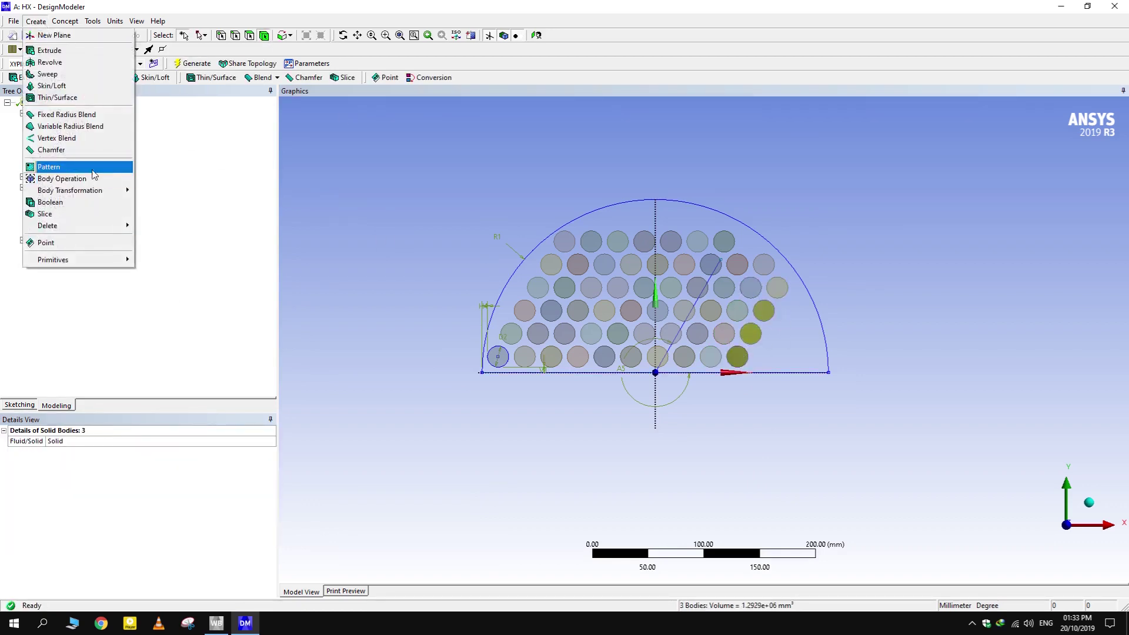
{"action": "left_click", "coordinate": [59, 167]}
{"action": "left_click", "coordinate": [125, 462]}
{"action": "left_click", "coordinate": [124, 473]}
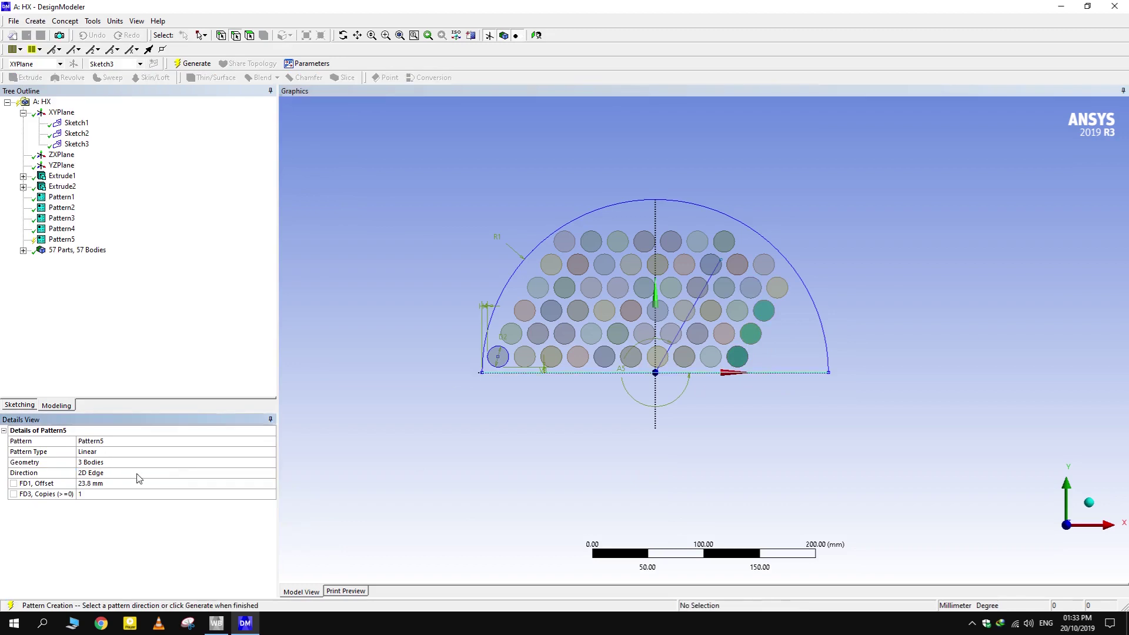
{"action": "left_click", "coordinate": [194, 63]}
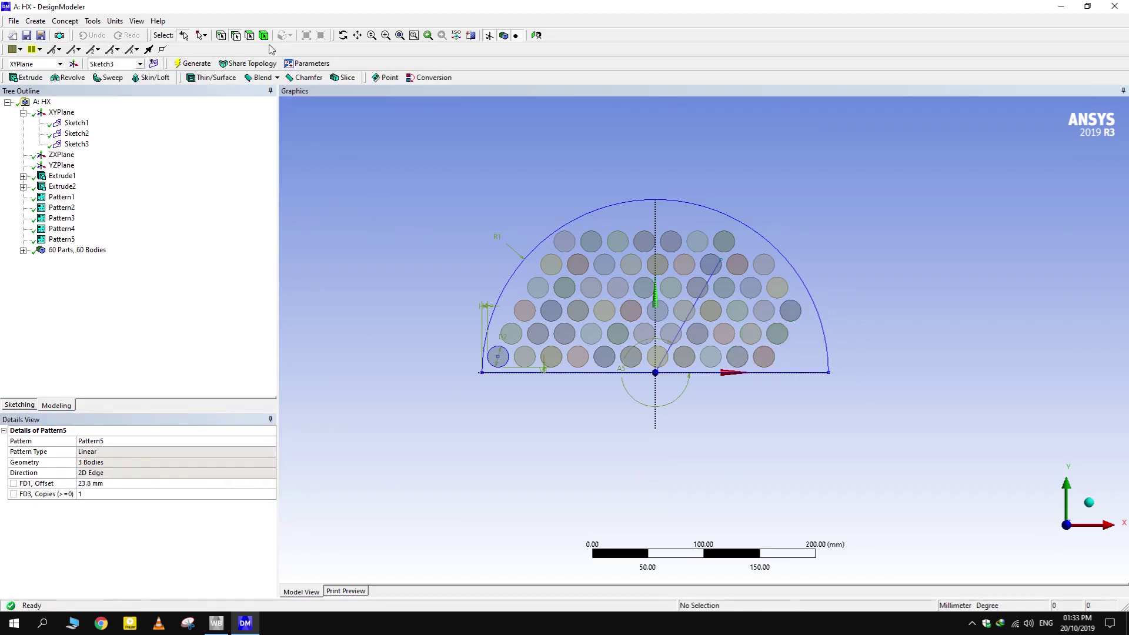
Pattern the +X end tubes of the two lowest rows along the base line with 1 copy at 23.8 mm, and generate
{"action": "left_click", "coordinate": [777, 335]}
{"action": "left_click", "coordinate": [771, 361], "text": "ctrl"}
{"action": "left_click", "coordinate": [35, 20]}
{"action": "left_click", "coordinate": [59, 169]}
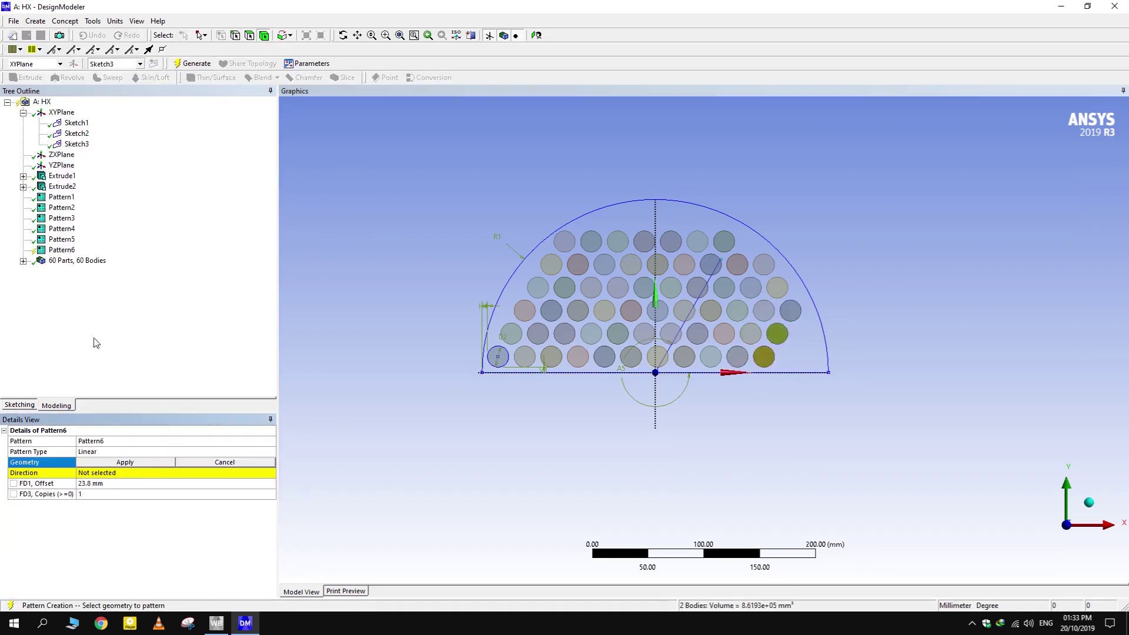
{"action": "left_click", "coordinate": [125, 462]}
{"action": "left_click", "coordinate": [778, 371]}
{"action": "left_click", "coordinate": [132, 473]}
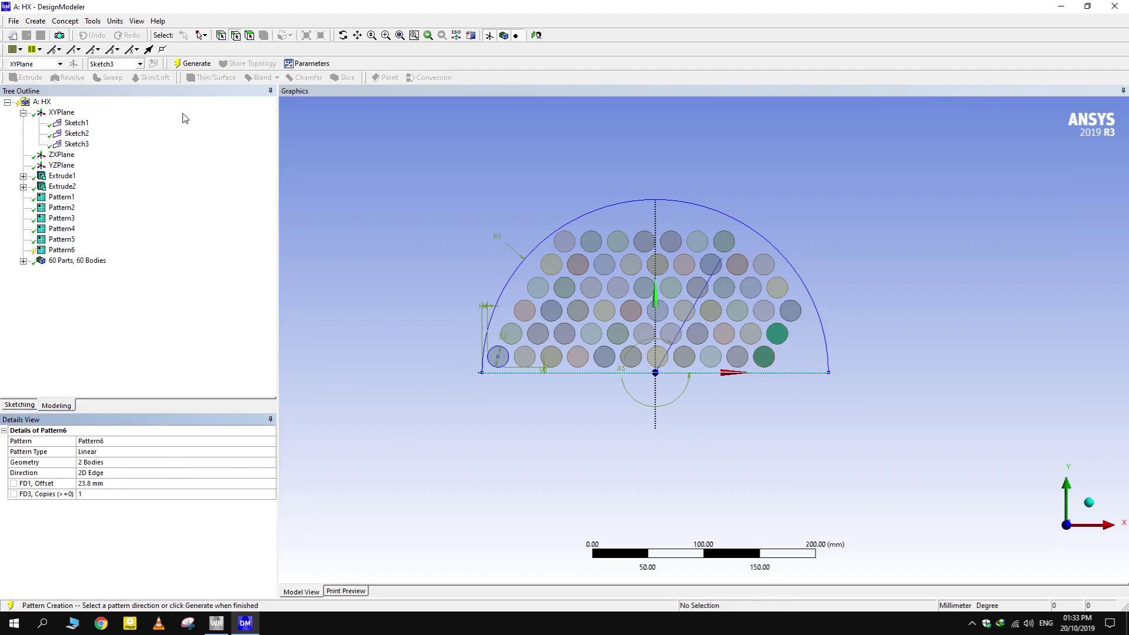
{"action": "left_click", "coordinate": [194, 64]}
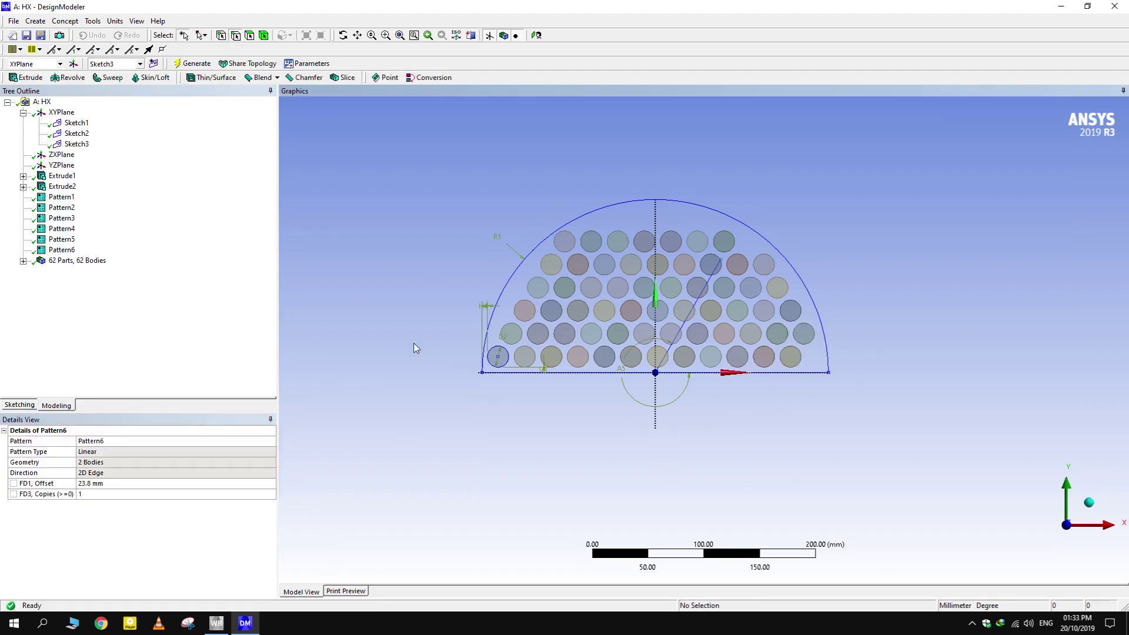
Show the hidden half-shell body and start a Boolean feature with its operation set to Subtract
{"action": "left_click", "coordinate": [567, 293]}
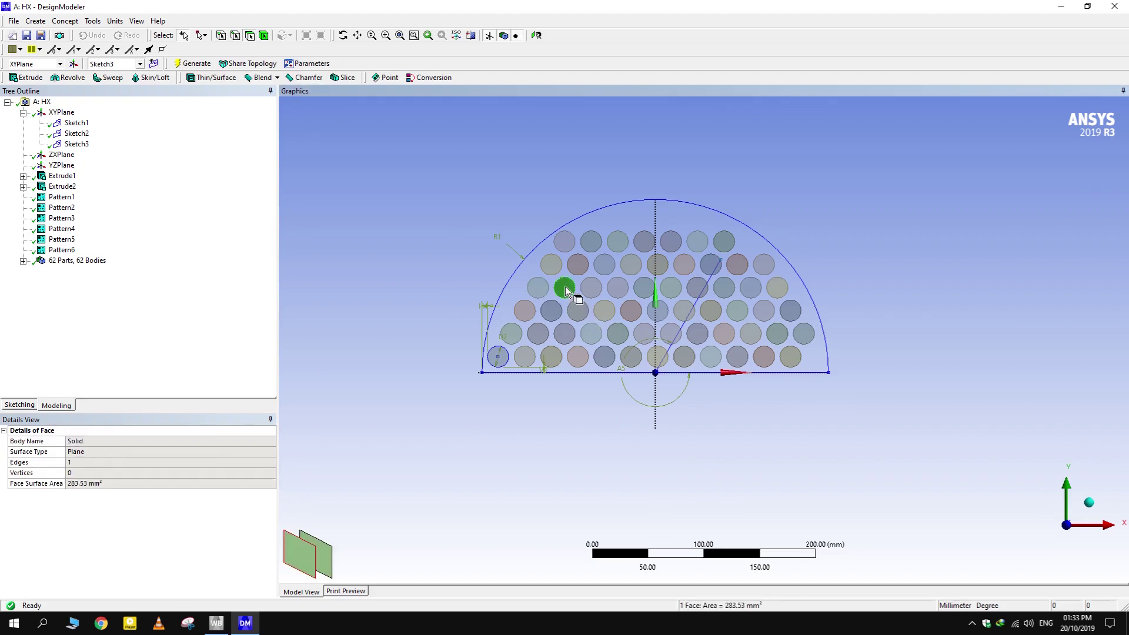
{"action": "left_click", "coordinate": [573, 296]}
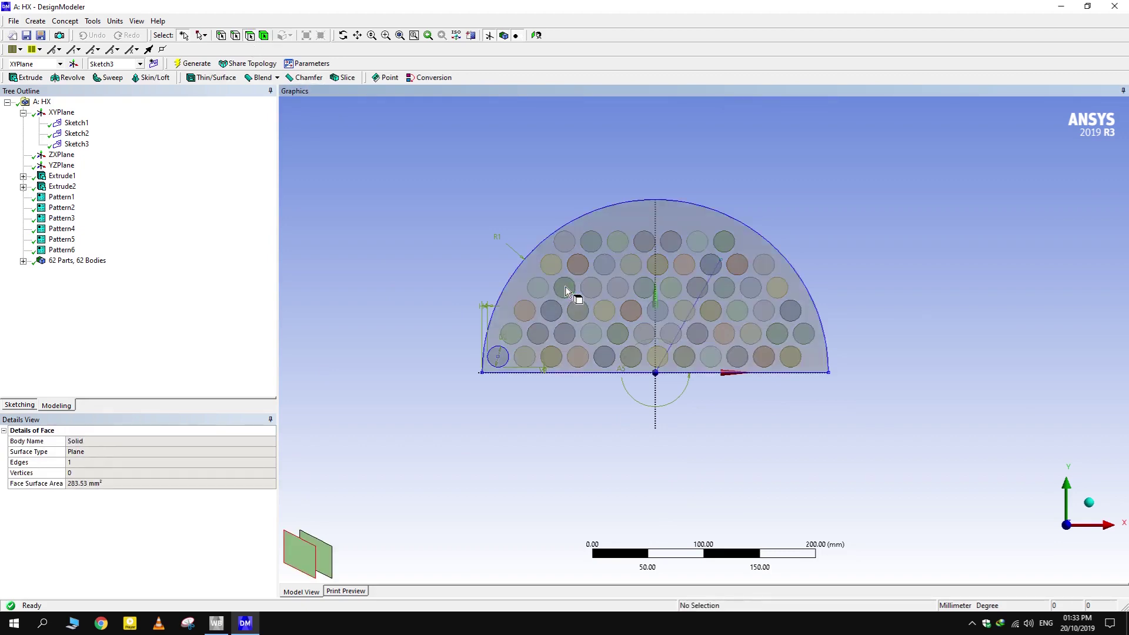
{"action": "left_click", "coordinate": [36, 22]}
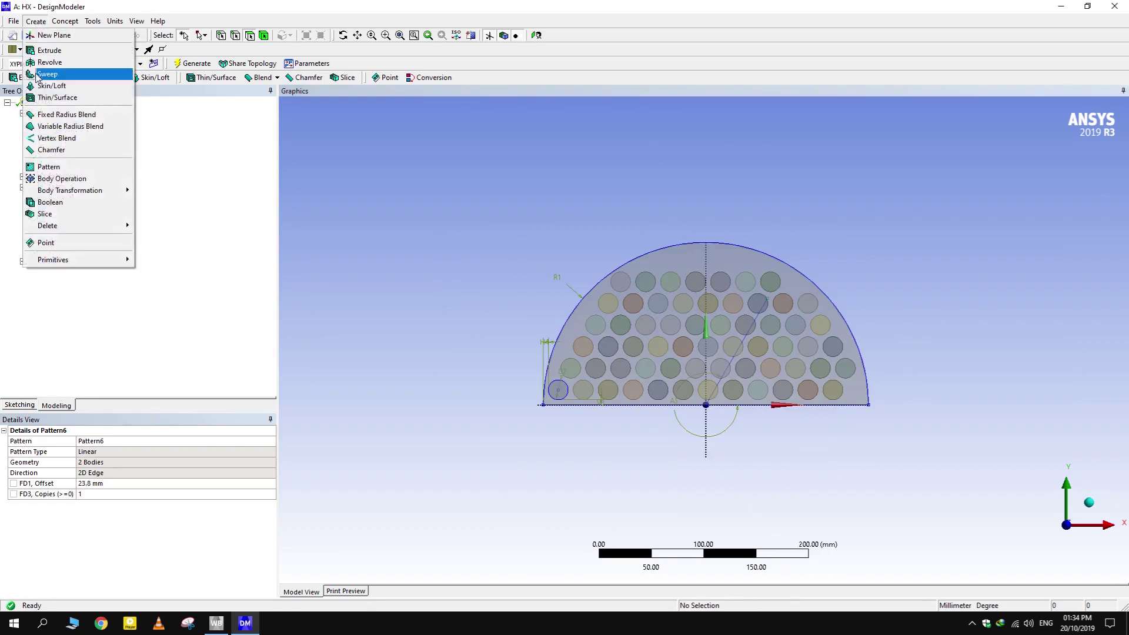
{"action": "left_click", "coordinate": [82, 202]}
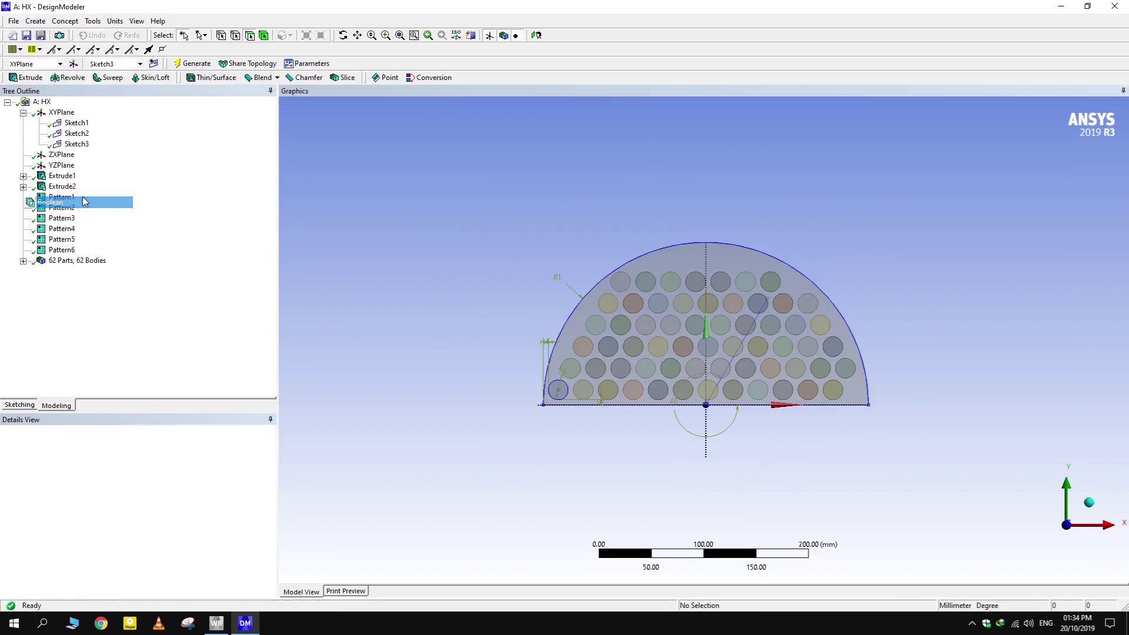
{"action": "left_click", "coordinate": [123, 455]}
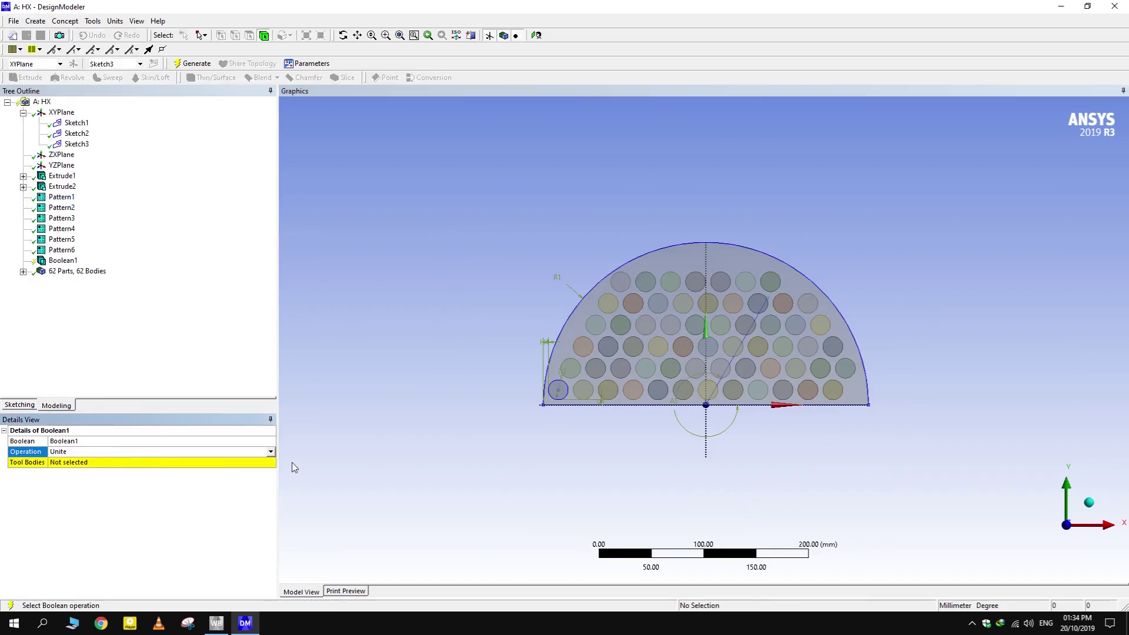
{"action": "left_click", "coordinate": [271, 453]}
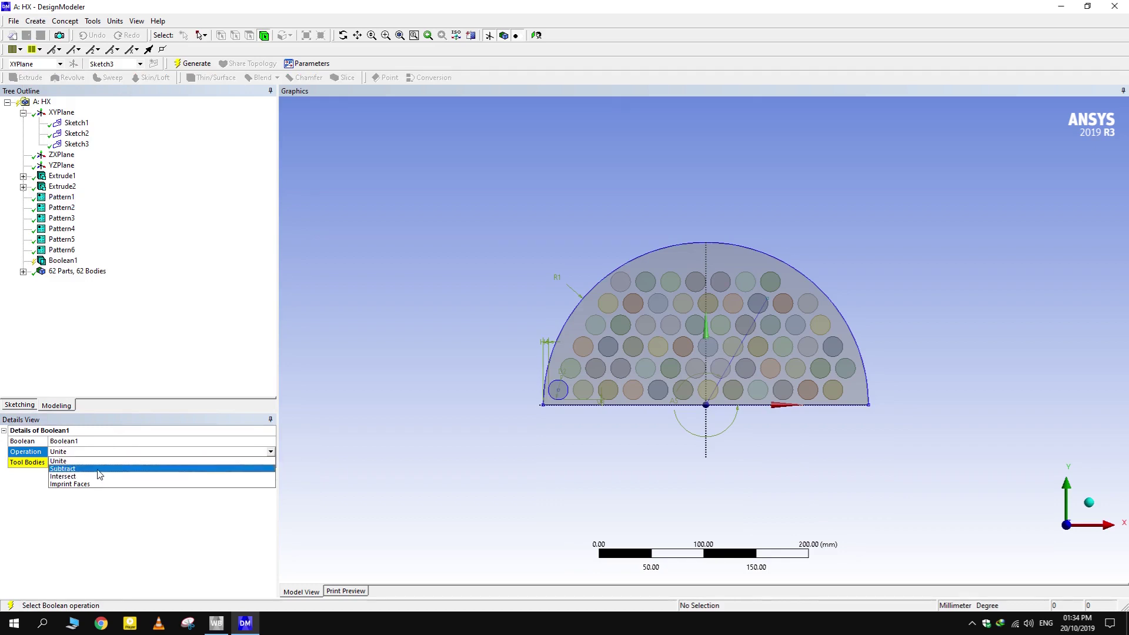
{"action": "left_click", "coordinate": [97, 471]}
Assign the half-shell body as the subtraction's target and all the tube bodies as its tool bodies
{"action": "left_click", "coordinate": [118, 462]}
{"action": "left_click", "coordinate": [749, 277]}
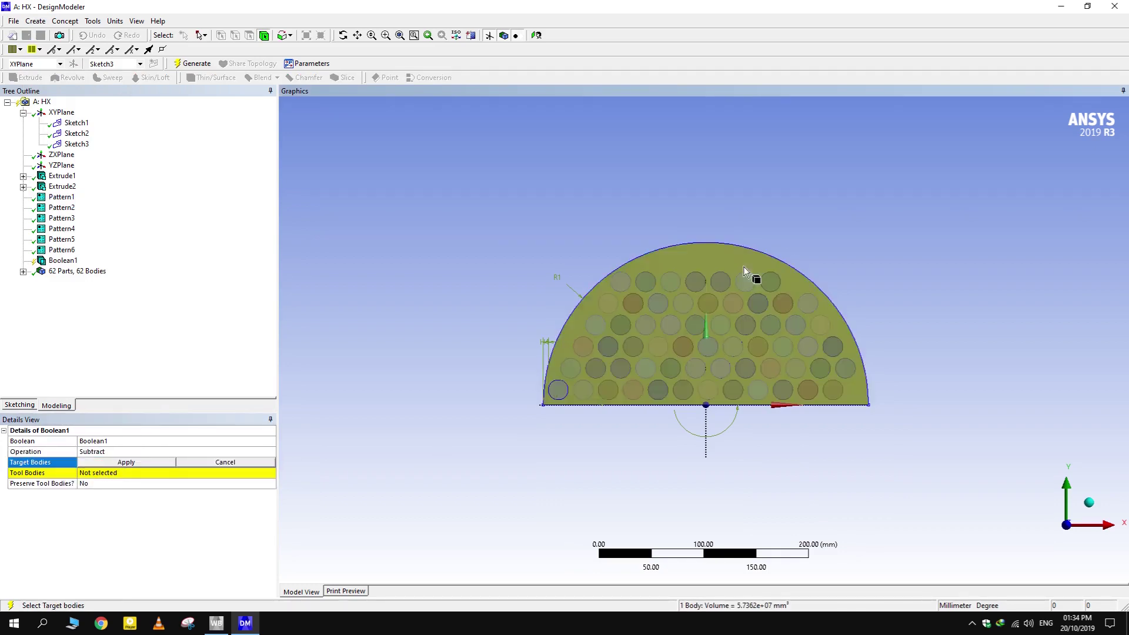
{"action": "middle_click_drag", "start_coordinate": [938, 221], "coordinate": [574, 272]}
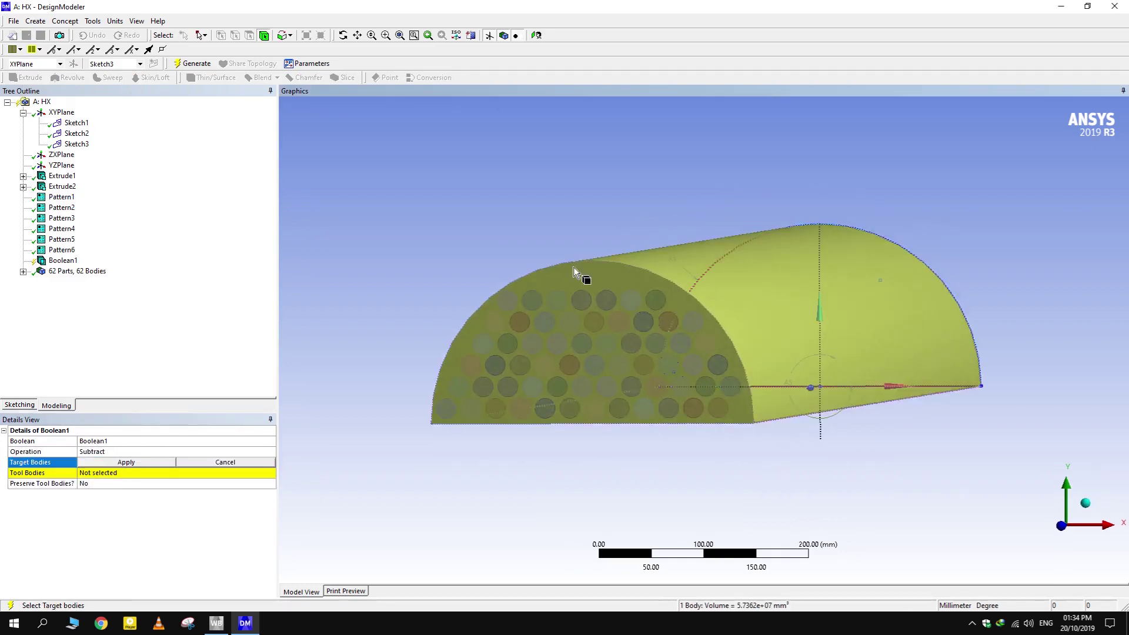
{"action": "left_click", "coordinate": [126, 463]}
{"action": "left_click", "coordinate": [140, 473]}
{"action": "left_click", "coordinate": [633, 286]}
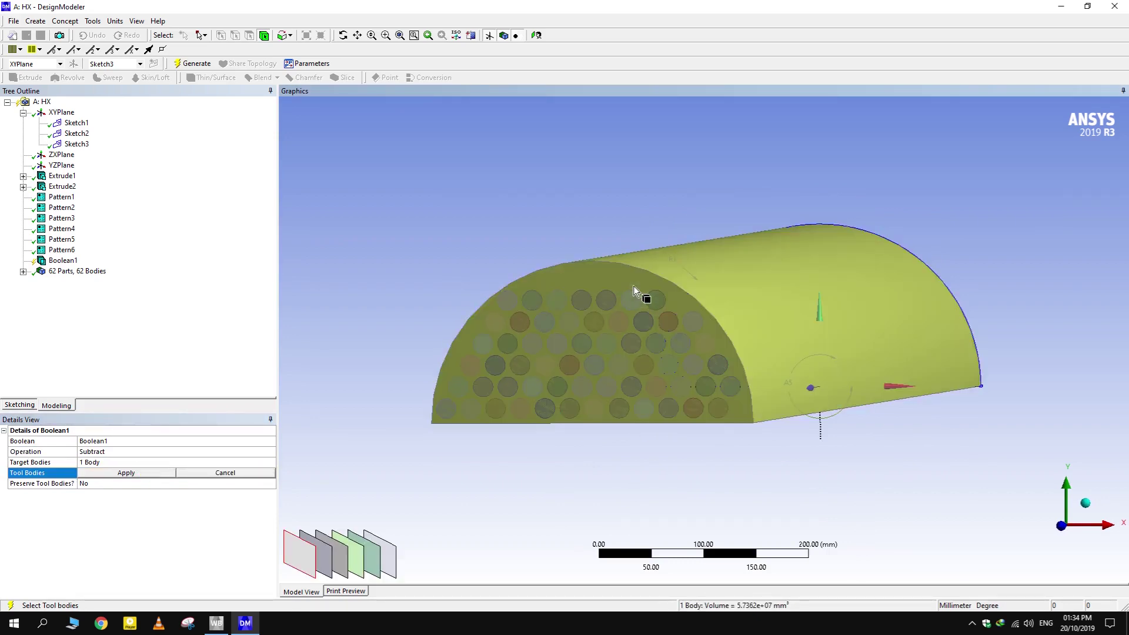
{"action": "key", "text": "ctrl+a"}
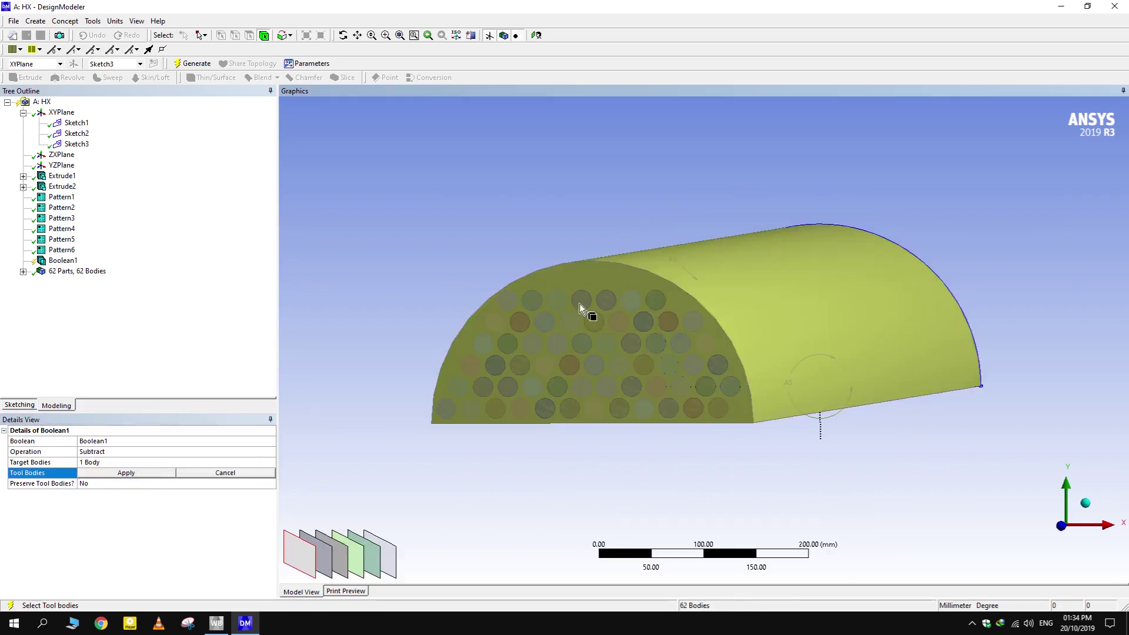
{"action": "left_click", "coordinate": [609, 278], "text": "ctrl"}
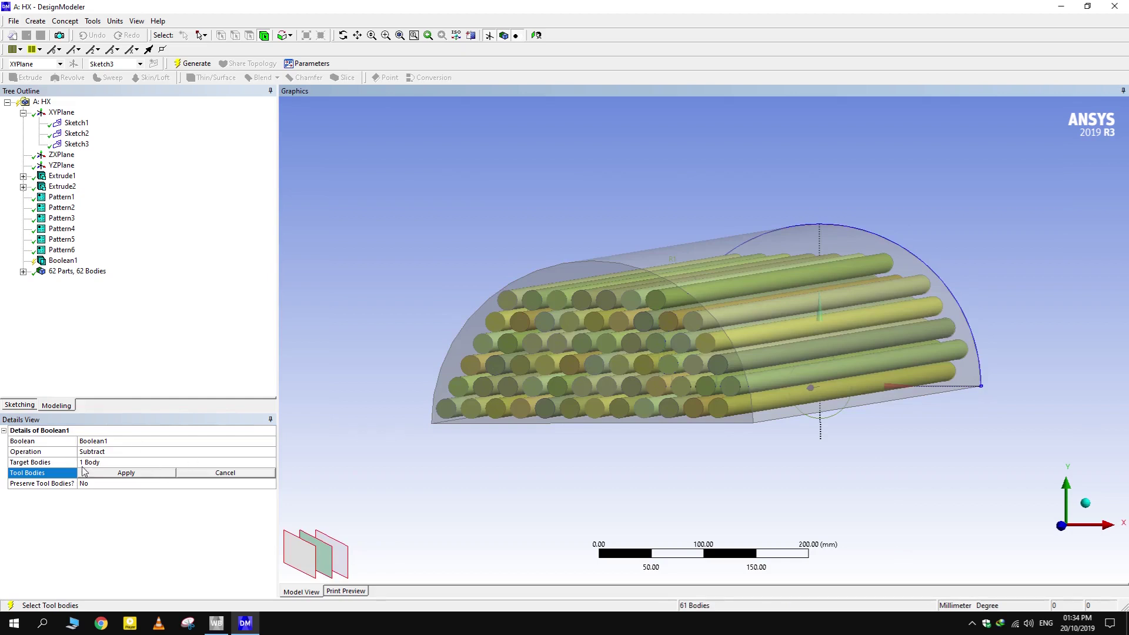
{"action": "left_click", "coordinate": [116, 473]}
Set the subtraction to preserve its tool bodies and generate it
{"action": "left_click", "coordinate": [107, 489]}
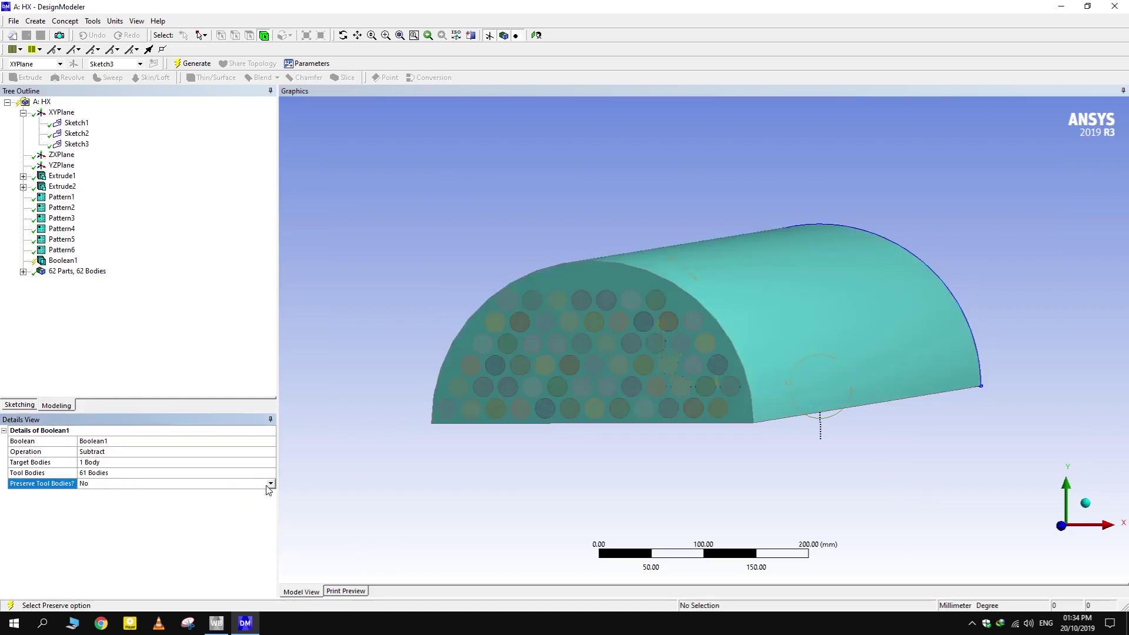
{"action": "left_click", "coordinate": [268, 488]}
{"action": "left_click", "coordinate": [100, 505]}
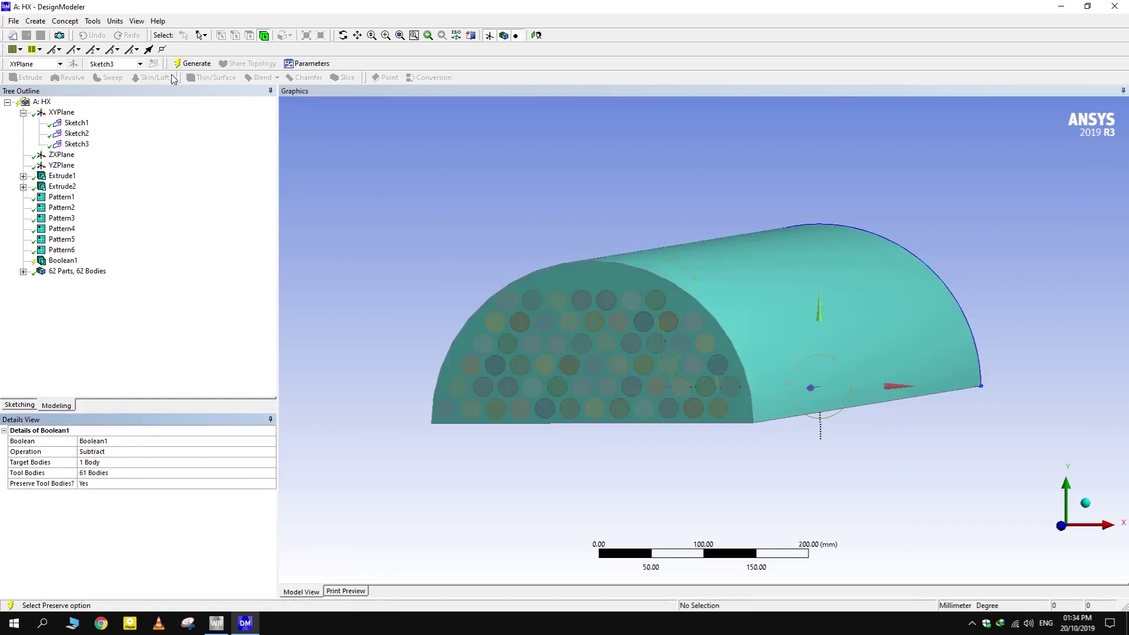
{"action": "left_click", "coordinate": [191, 64]}
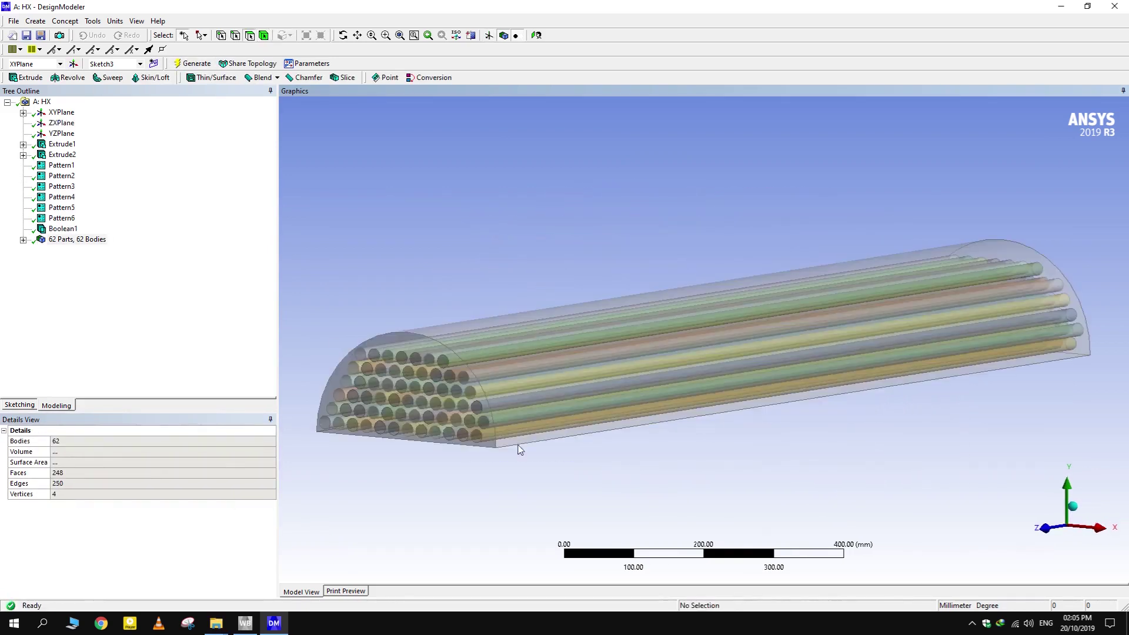
Start a new plane based on the XYPlane with an Offset Z transform
{"action": "left_click", "coordinate": [62, 114]}
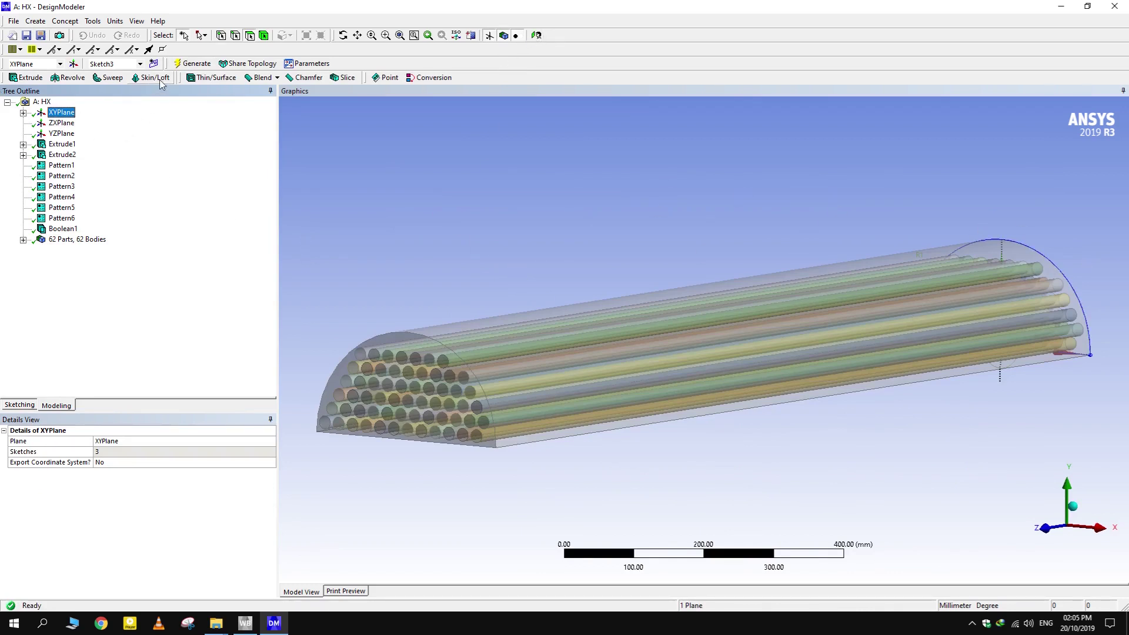
{"action": "left_click", "coordinate": [73, 64]}
{"action": "left_click", "coordinate": [62, 113]}
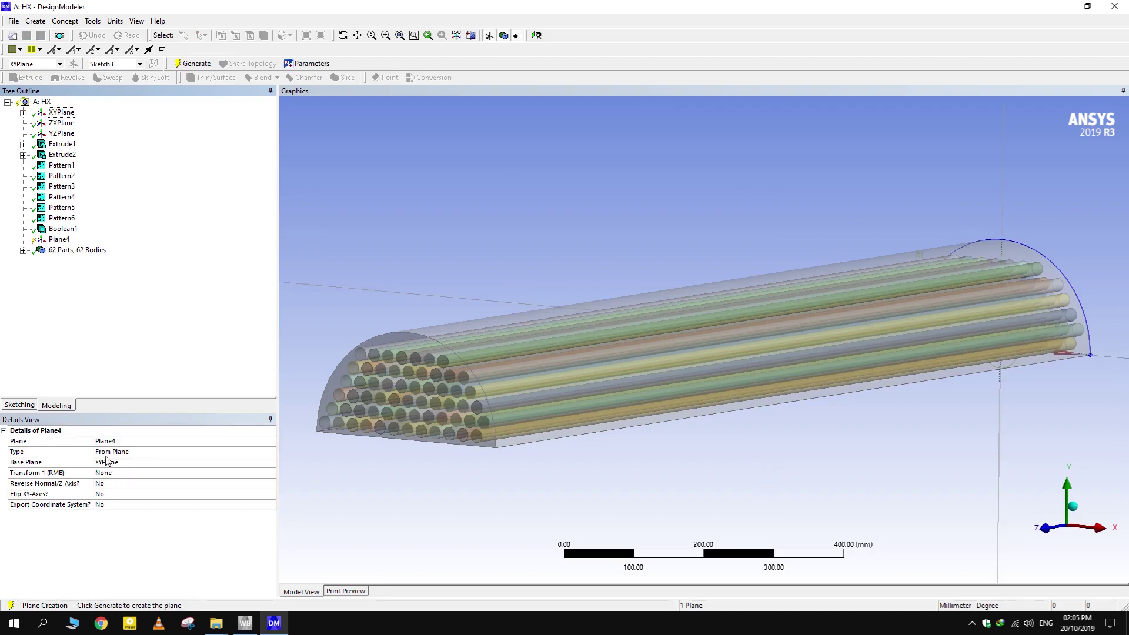
{"action": "left_click", "coordinate": [153, 472]}
{"action": "left_click", "coordinate": [272, 474]}
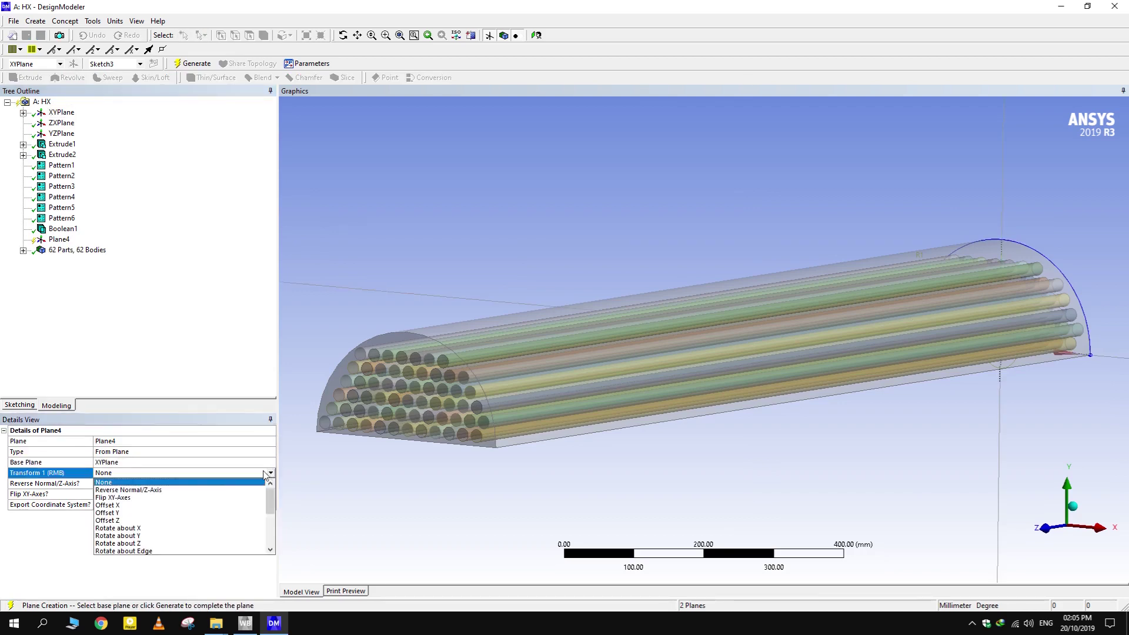
{"action": "left_click", "coordinate": [142, 523]}
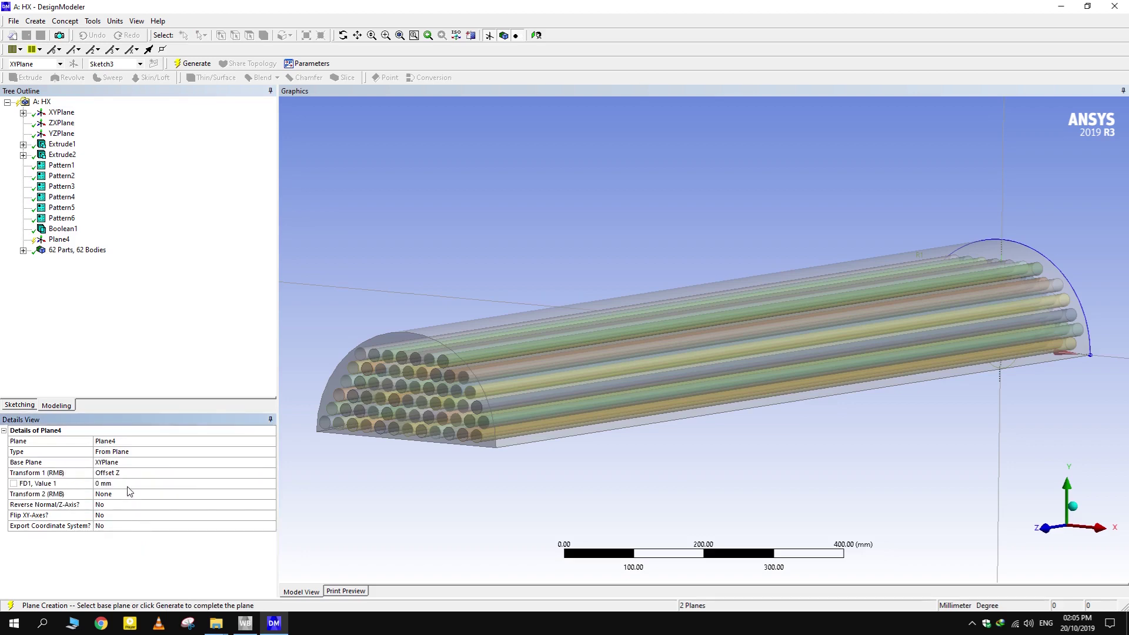
Set the new plane's Z offset to 10 mm and generate it
{"action": "left_click", "coordinate": [125, 483]}
{"action": "middle_click_drag", "start_coordinate": [652, 477], "coordinate": [546, 418]}
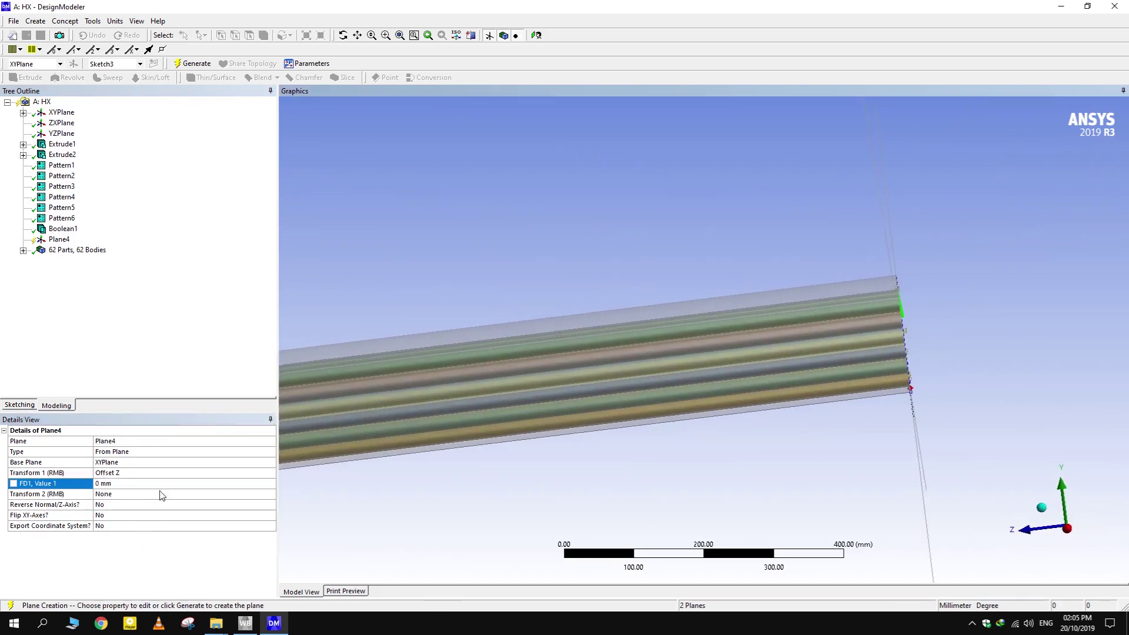
{"action": "left_click", "coordinate": [130, 483]}
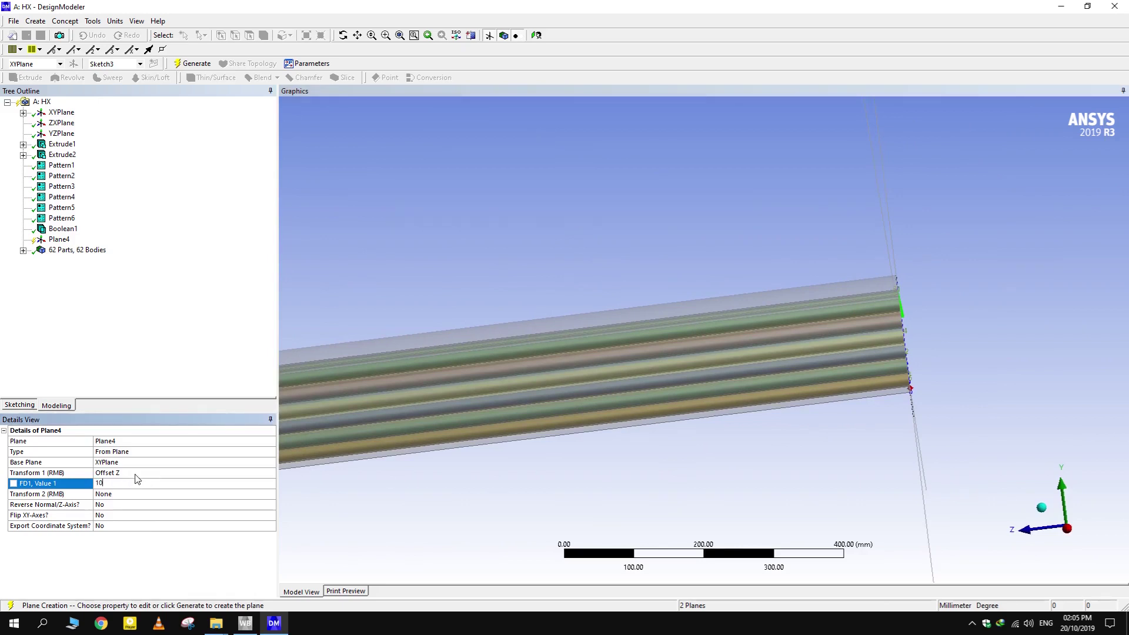
{"action": "key", "text": "Return"}
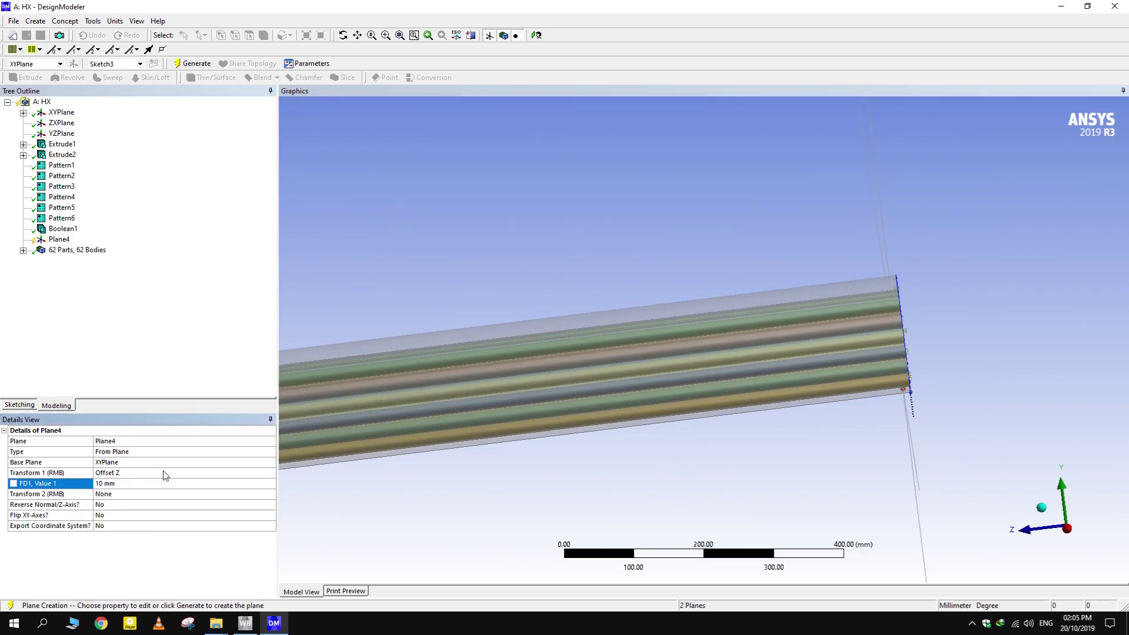
{"action": "left_click", "coordinate": [193, 63]}
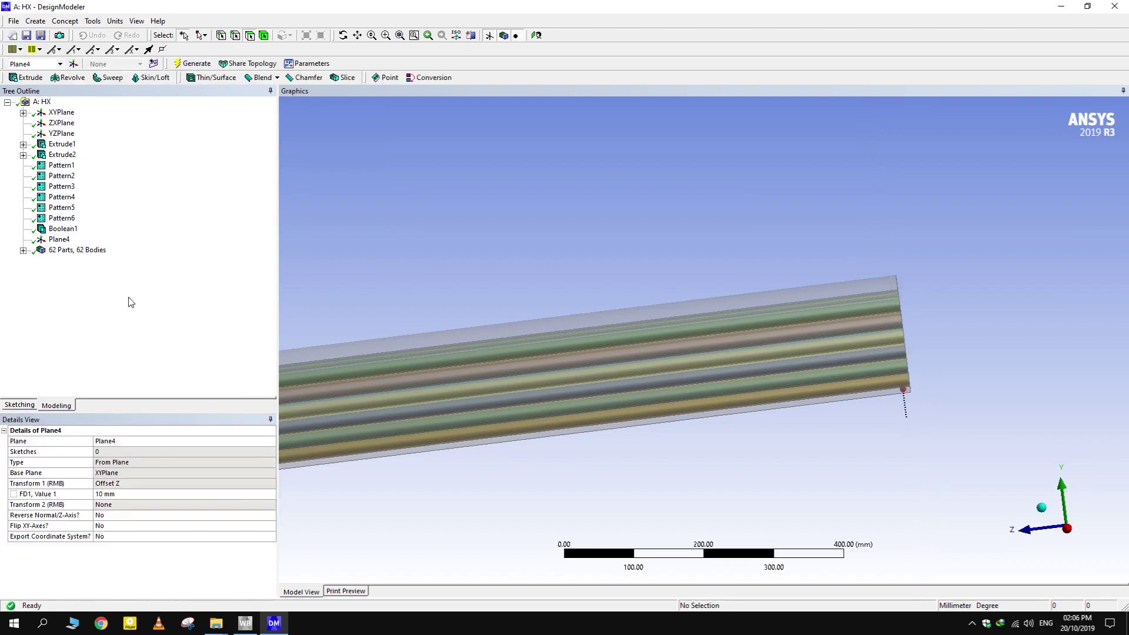
Start a Slice by Plane feature with Plane4 as its base plane
{"action": "left_click", "coordinate": [57, 242]}
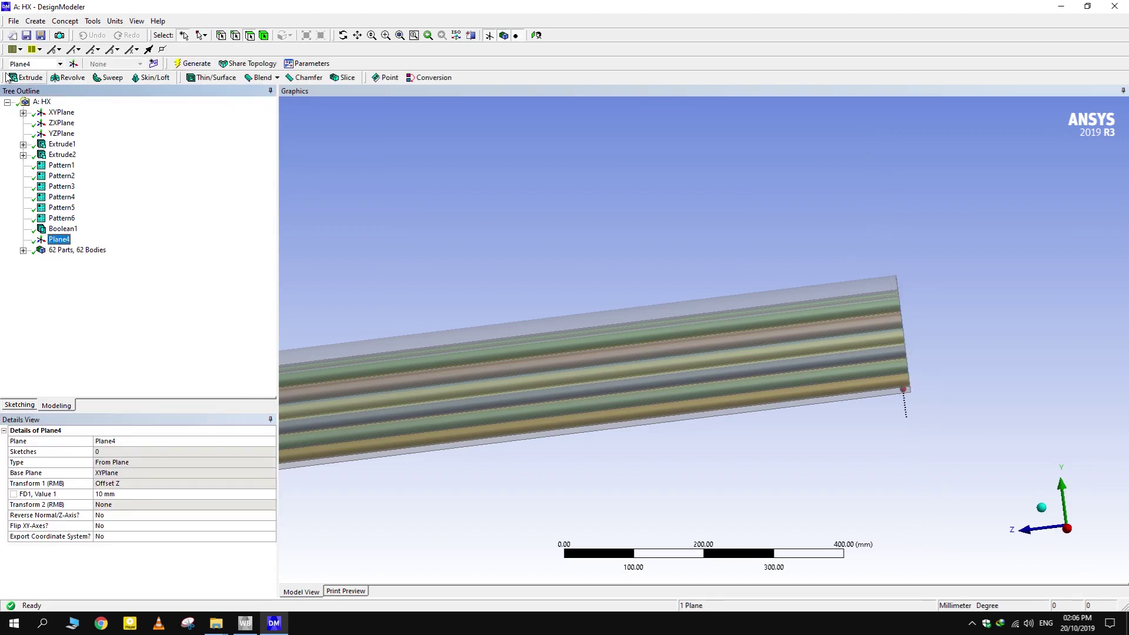
{"action": "left_click", "coordinate": [36, 21]}
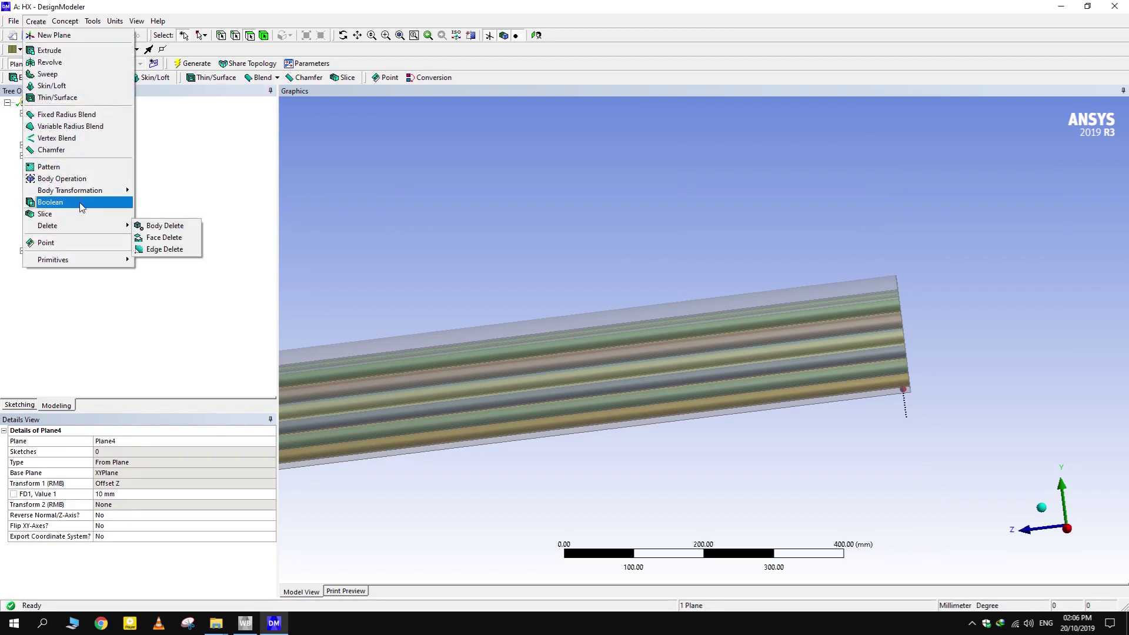
{"action": "left_click", "coordinate": [82, 214]}
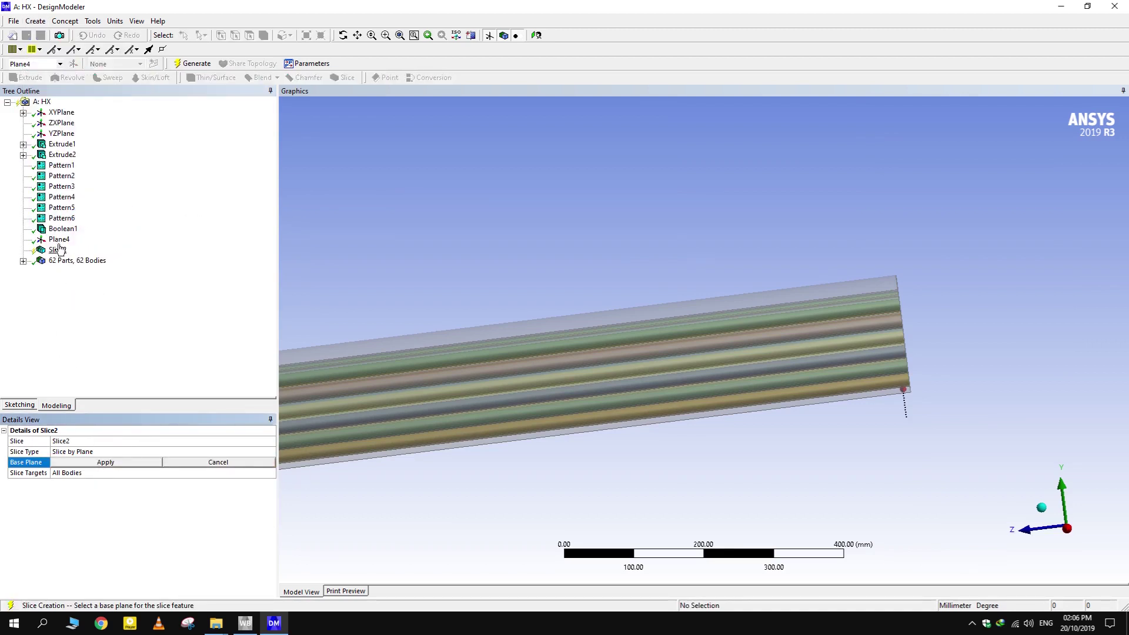
{"action": "left_click", "coordinate": [59, 240]}
{"action": "left_click", "coordinate": [109, 462]}
Restrict the slice to selected bodies, choose only the half-shell body, and generate it
{"action": "left_click", "coordinate": [88, 474]}
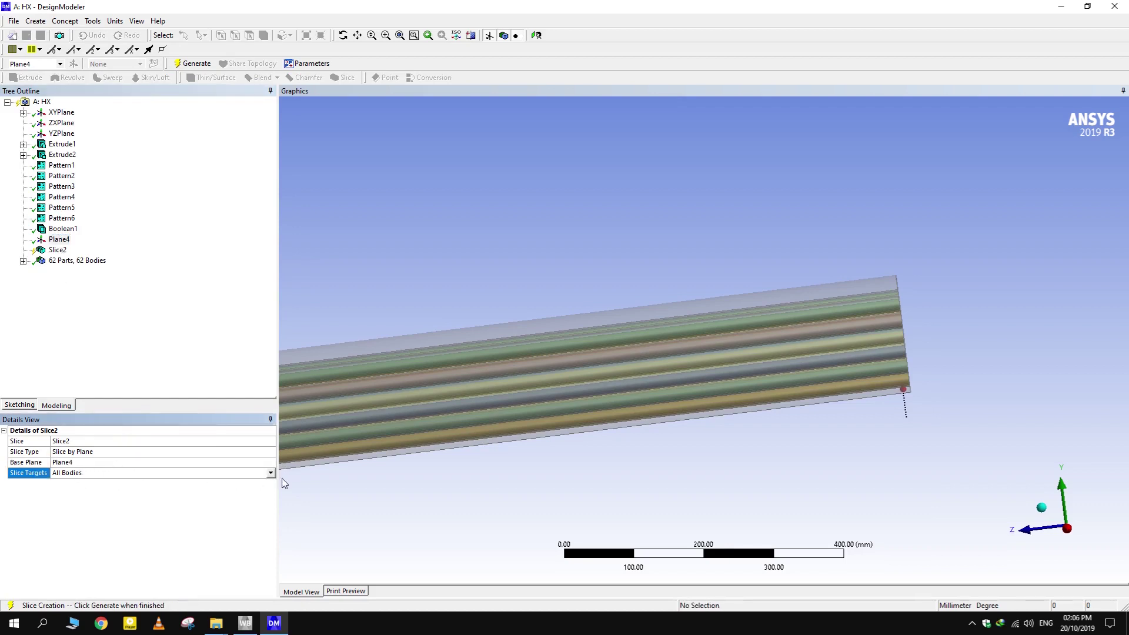
{"action": "left_click", "coordinate": [271, 473]}
{"action": "left_click", "coordinate": [130, 491]}
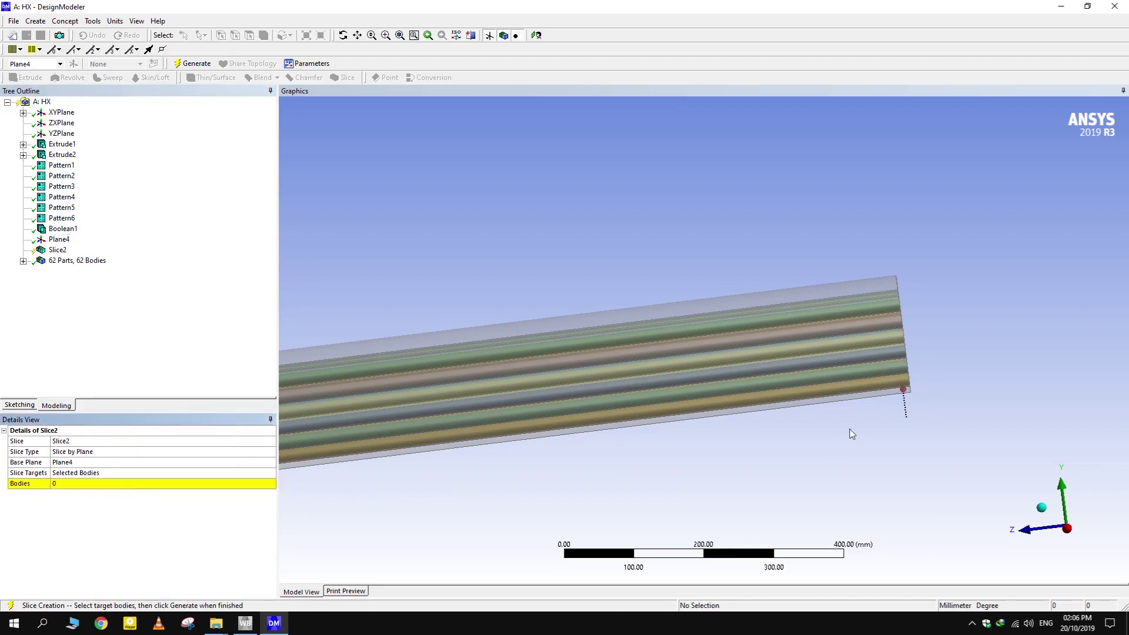
{"action": "middle_click_drag", "start_coordinate": [851, 434], "coordinate": [738, 461]}
{"action": "left_click", "coordinate": [88, 483]}
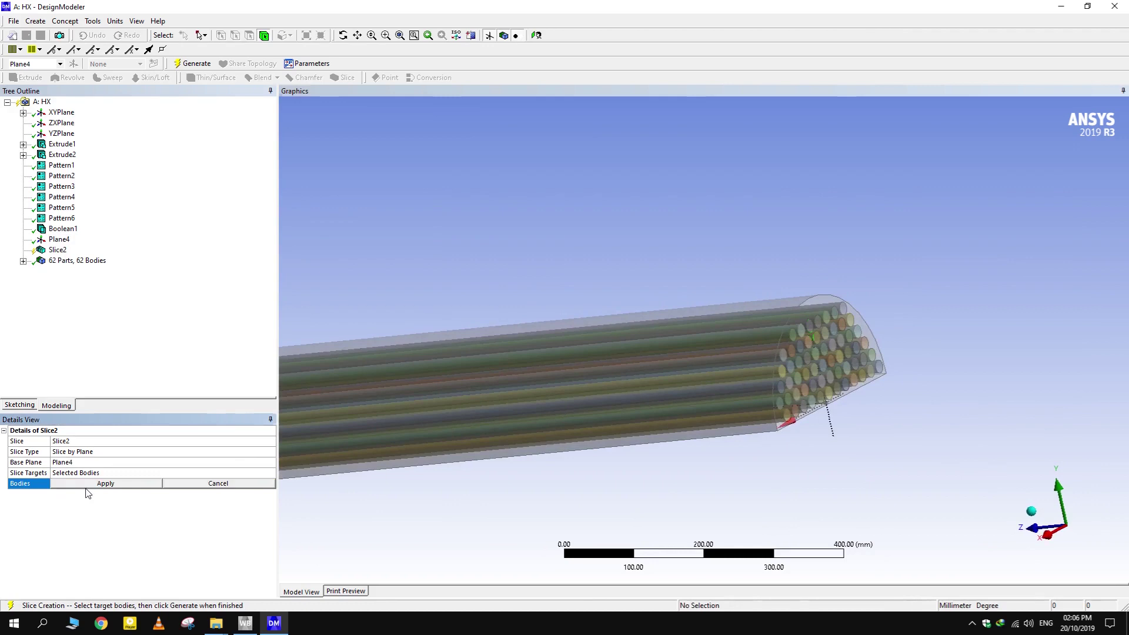
{"action": "left_click", "coordinate": [709, 364]}
{"action": "left_click", "coordinate": [103, 484]}
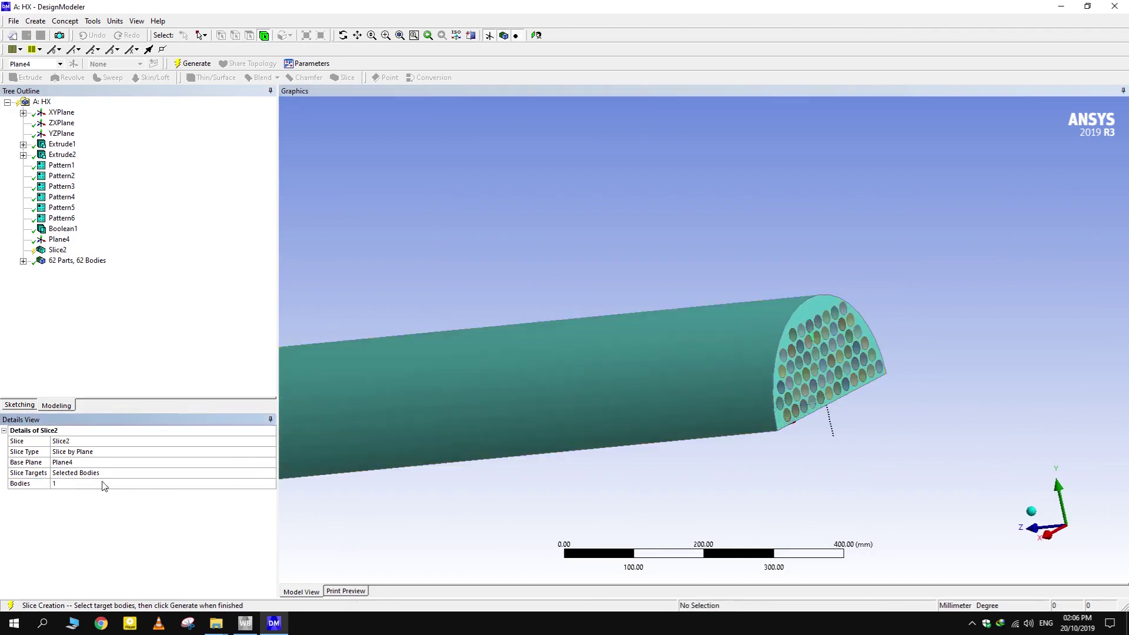
{"action": "left_click", "coordinate": [191, 63]}
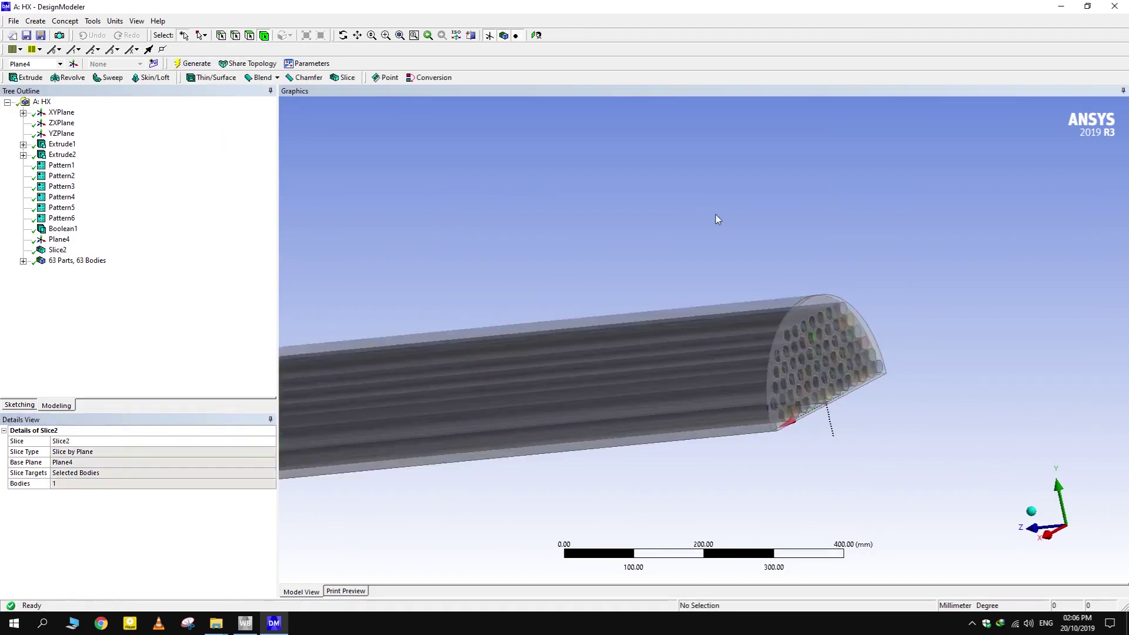
Suppress the thin sliced-off piece of the shell body between the XYPlane and Plane4
{"action": "middle_click_drag", "start_coordinate": [716, 217], "coordinate": [885, 316]}
{"action": "scroll", "coordinate": [744, 274], "scroll_direction": "up", "scroll_amount": 4}
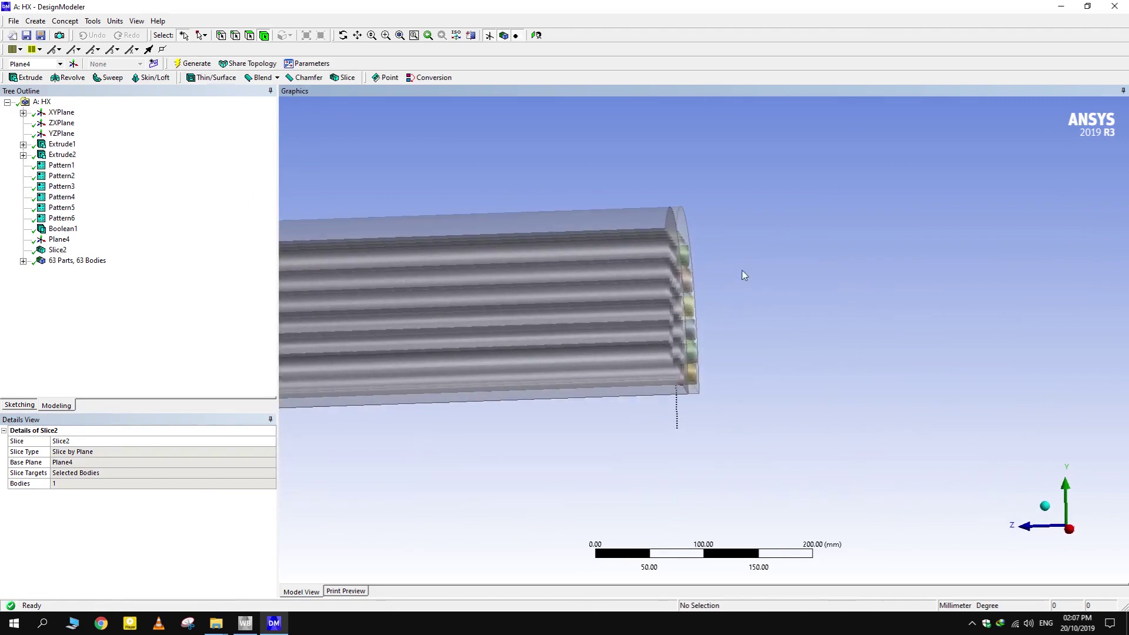
{"action": "left_click", "coordinate": [680, 219]}
{"action": "middle_click_drag", "start_coordinate": [856, 267], "coordinate": [801, 265]}
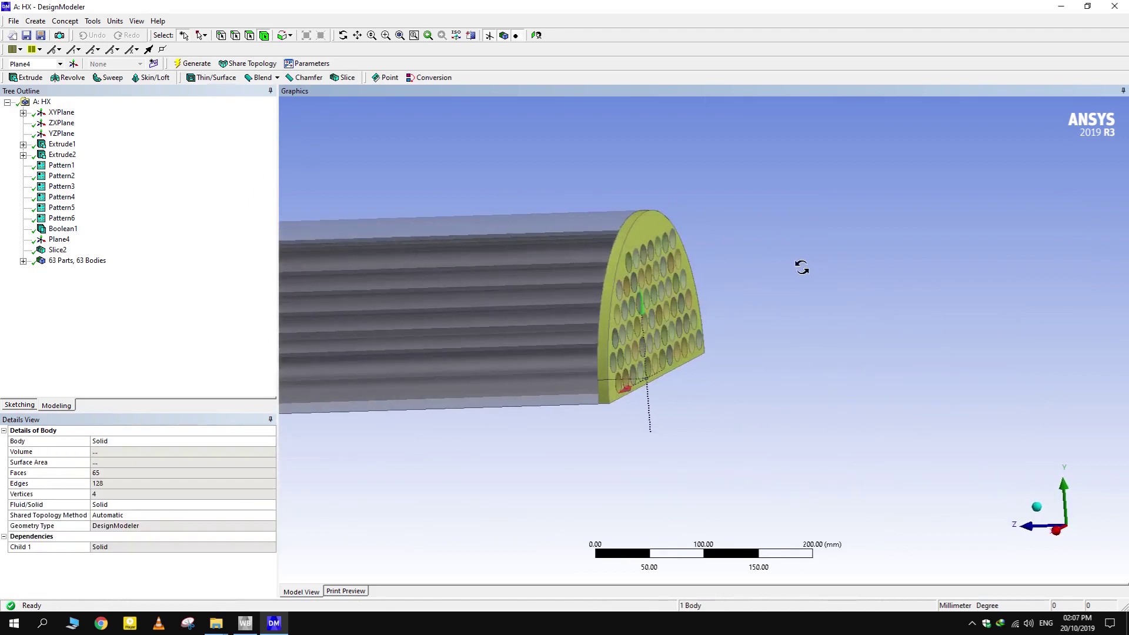
{"action": "right_click", "coordinate": [636, 236]}
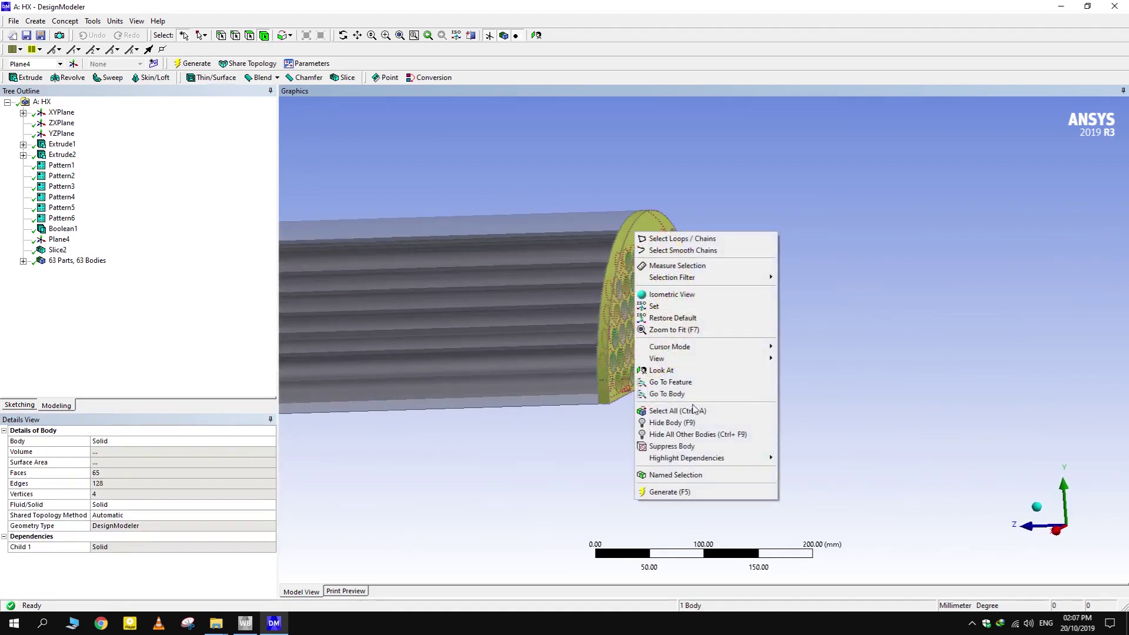
{"action": "left_click", "coordinate": [723, 445]}
{"action": "middle_click_drag", "start_coordinate": [735, 365], "coordinate": [773, 329]}
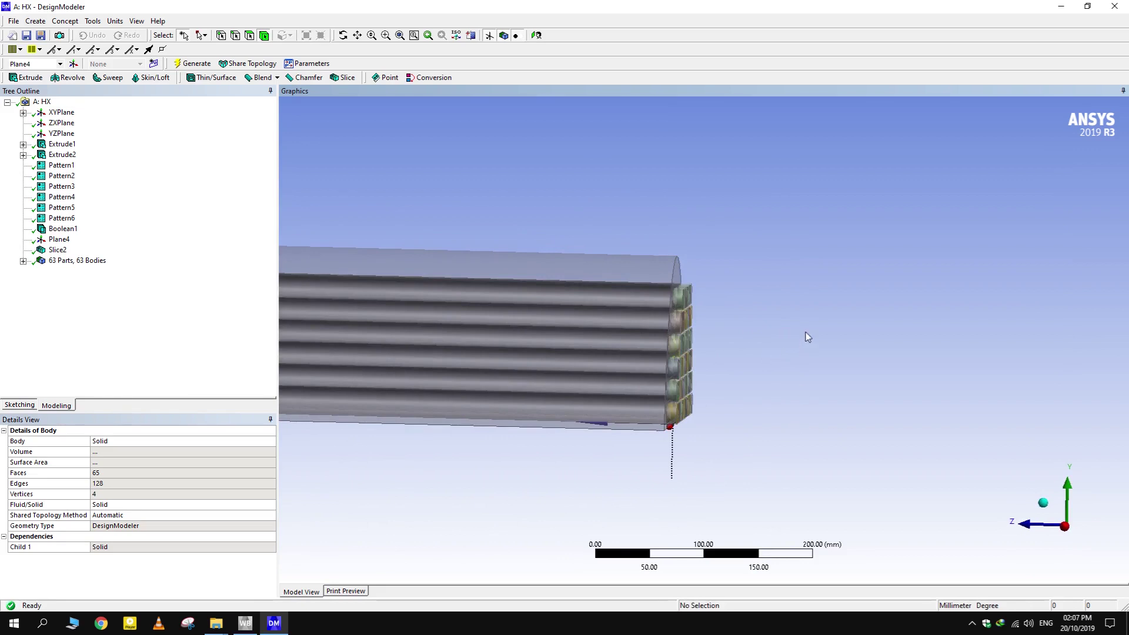
Add a new plane based on the XYPlane and open its first transform setting
{"action": "left_click", "coordinate": [66, 113]}
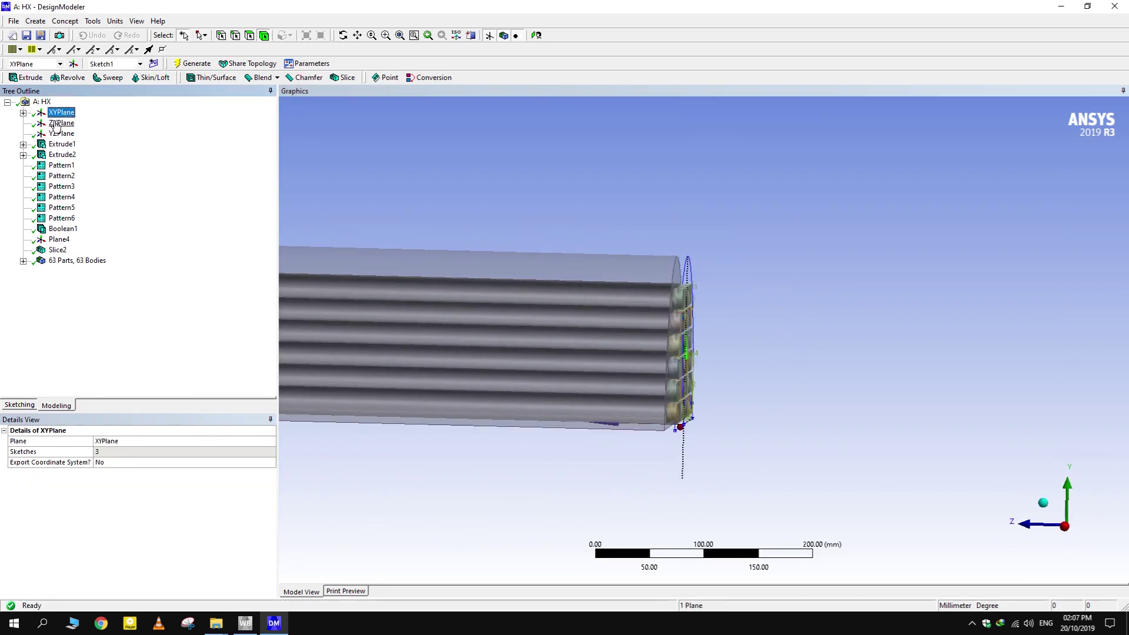
{"action": "left_click", "coordinate": [73, 64]}
{"action": "left_click", "coordinate": [59, 260]}
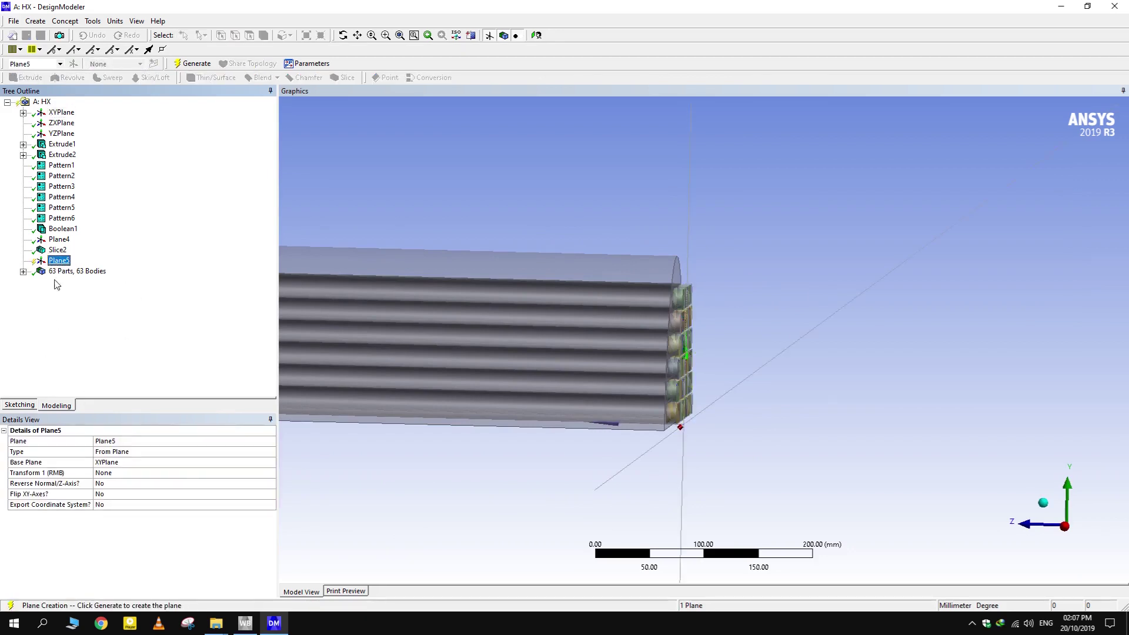
{"action": "left_click", "coordinate": [163, 476]}
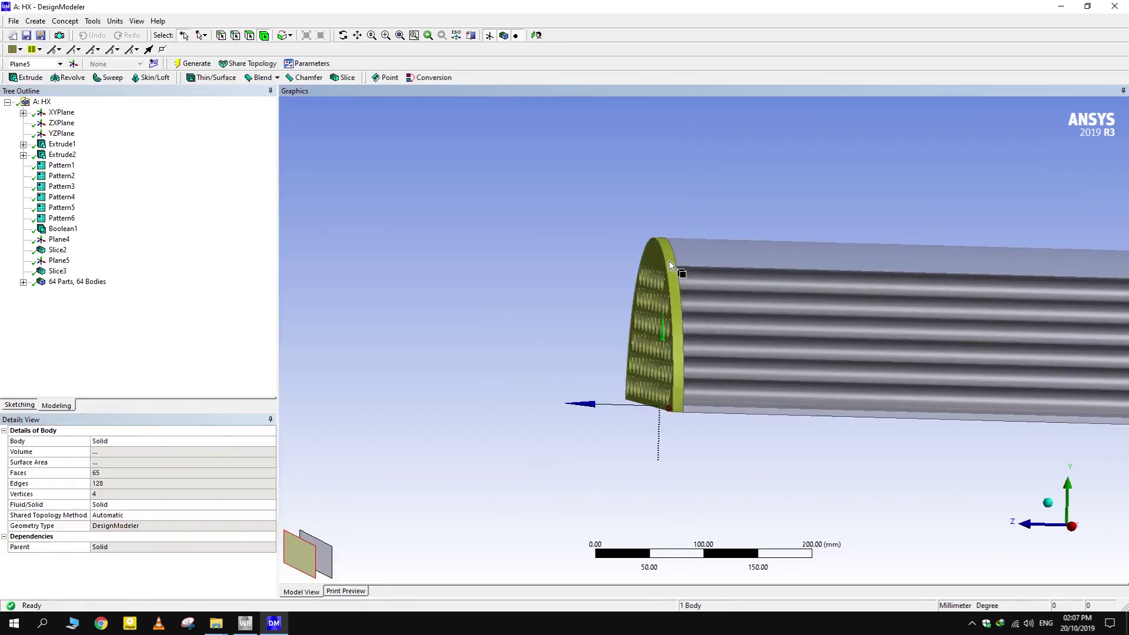
Suppress the thin sliced-off shell piece at the far end of the tube bundle
{"action": "right_click", "coordinate": [670, 262]}
{"action": "left_click", "coordinate": [702, 475]}
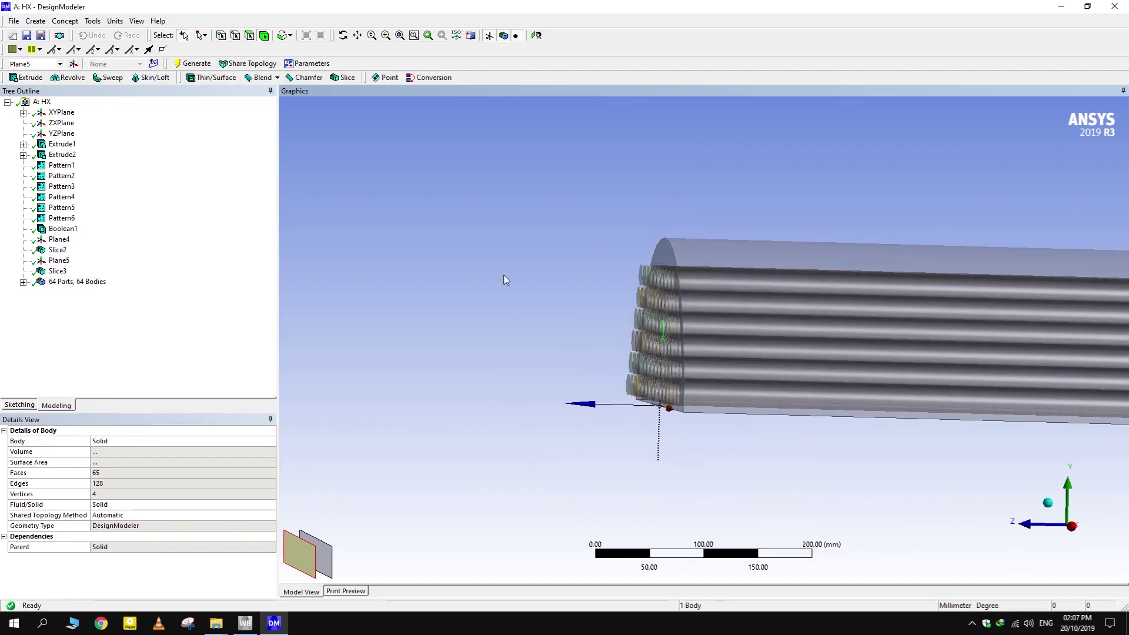
{"action": "middle_click_drag", "start_coordinate": [589, 270], "coordinate": [532, 295]}
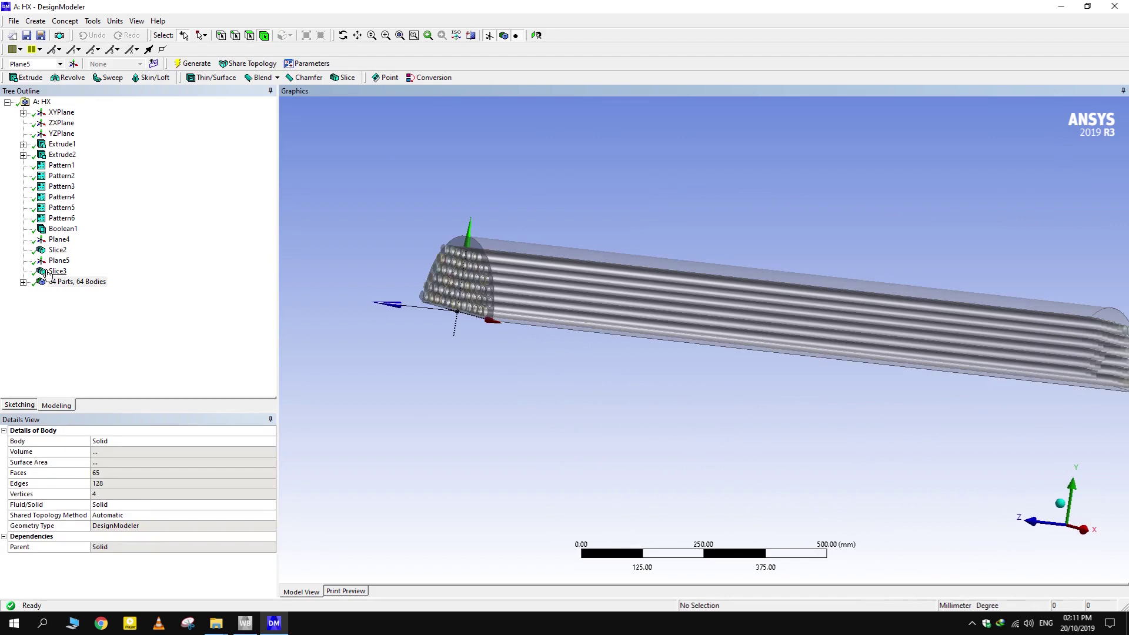
Create a new sketch on Plane5 and view it face-on
{"action": "left_click", "coordinate": [57, 260]}
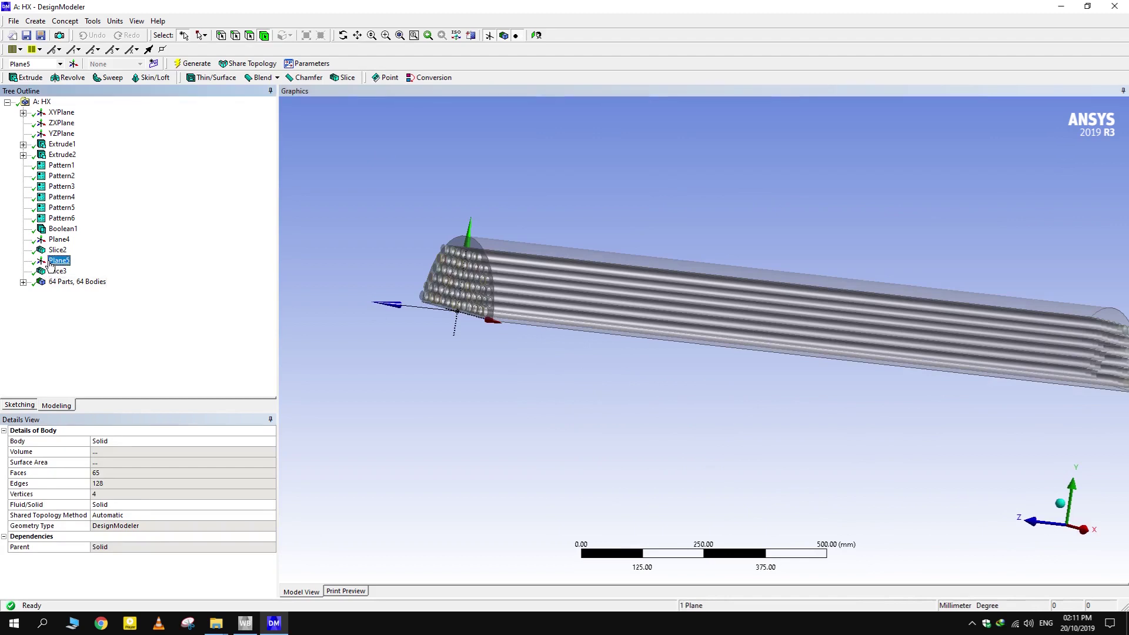
{"action": "left_click", "coordinate": [154, 63]}
{"action": "left_click", "coordinate": [76, 272]}
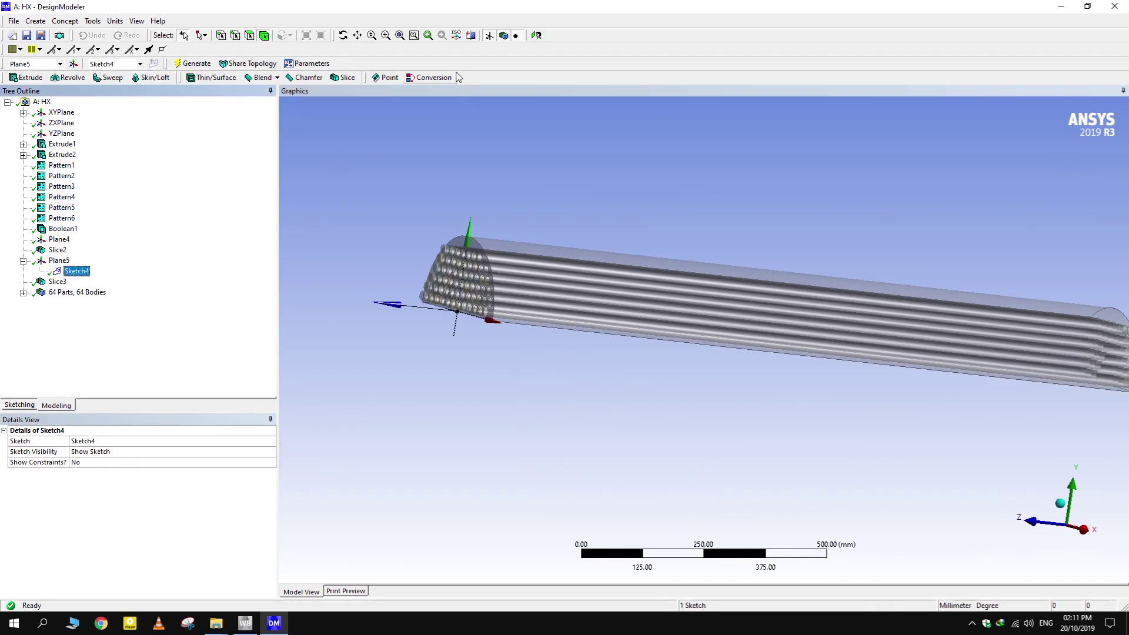
{"action": "left_click", "coordinate": [536, 36]}
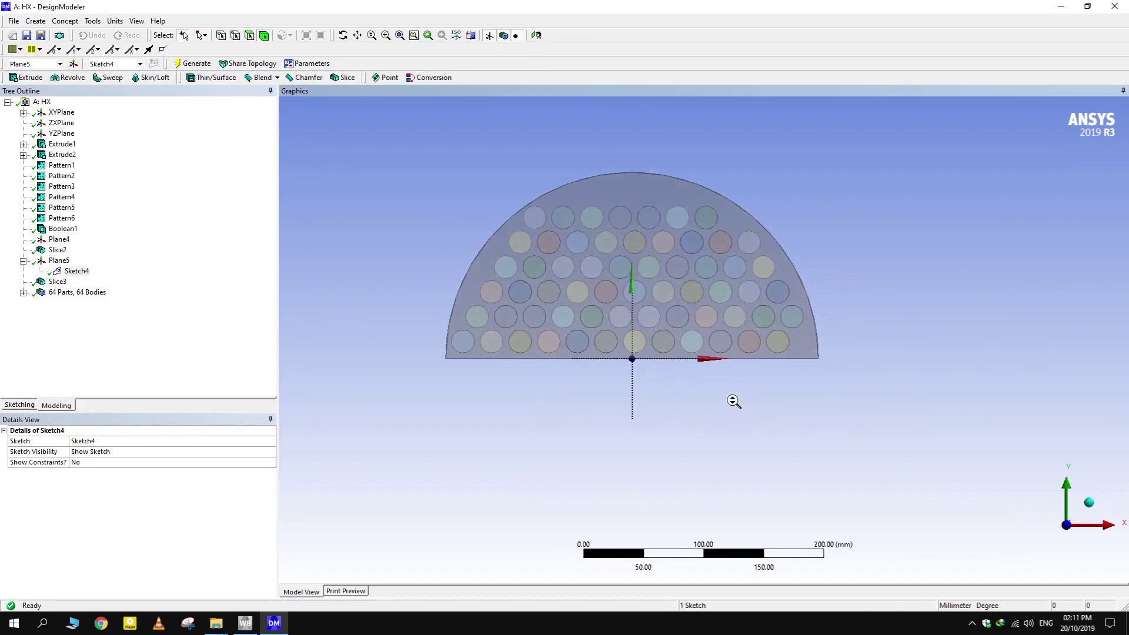
Sketch a rectangle about 310 mm wide and 15 mm high directly below the half shell's flat edge, starting at its corner
{"action": "left_click", "coordinate": [83, 271]}
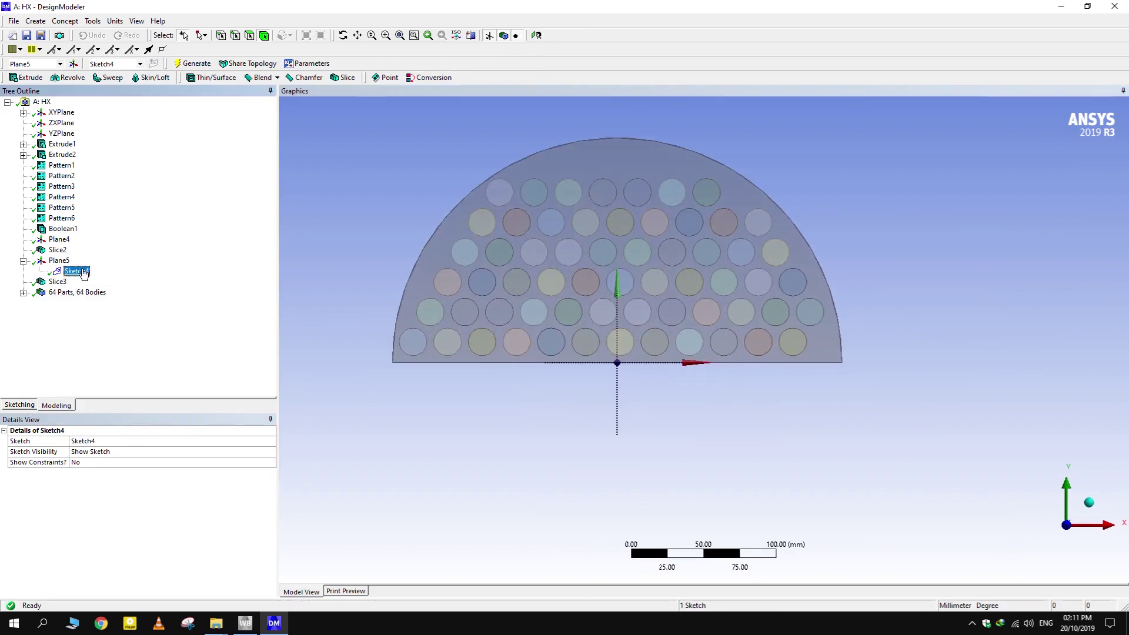
{"action": "left_click", "coordinate": [19, 404]}
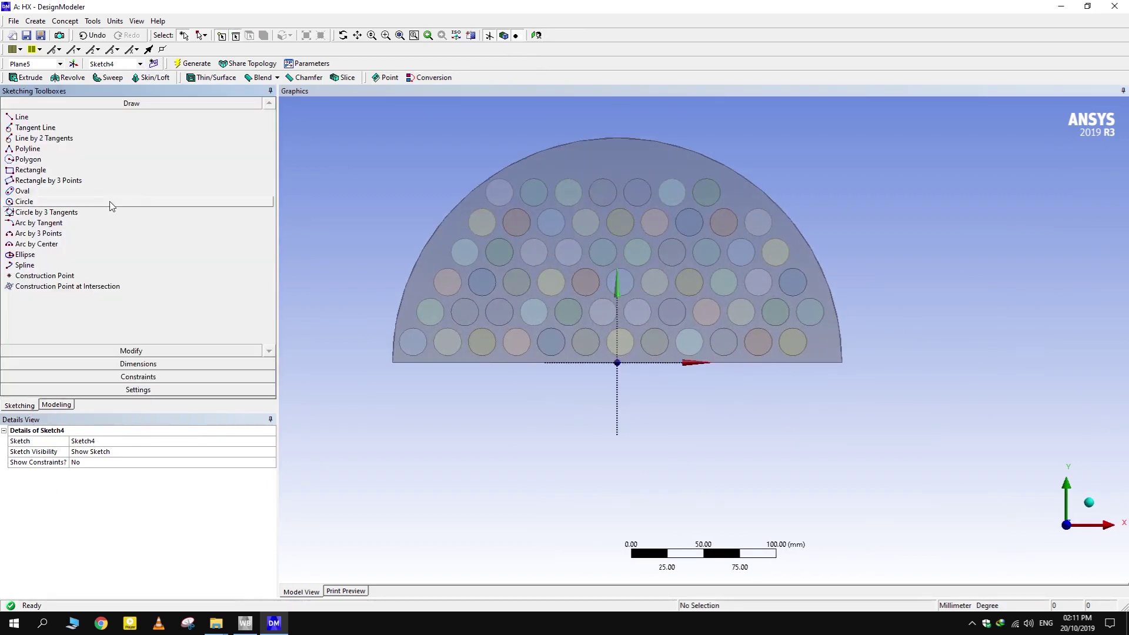
{"action": "left_click", "coordinate": [31, 170]}
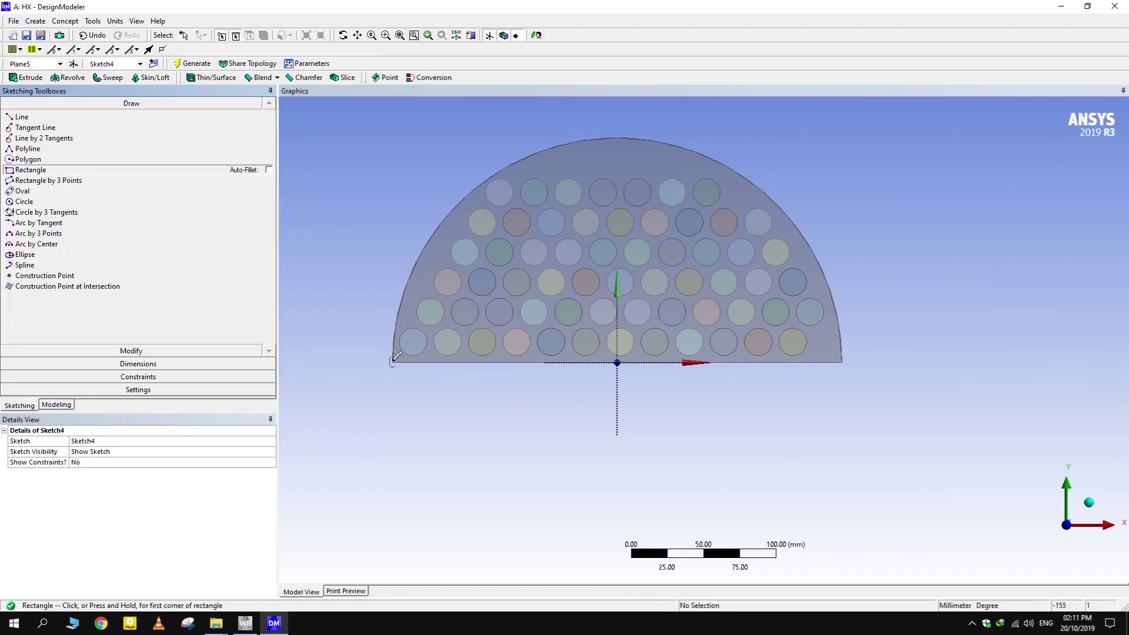
{"action": "left_click", "coordinate": [392, 362]}
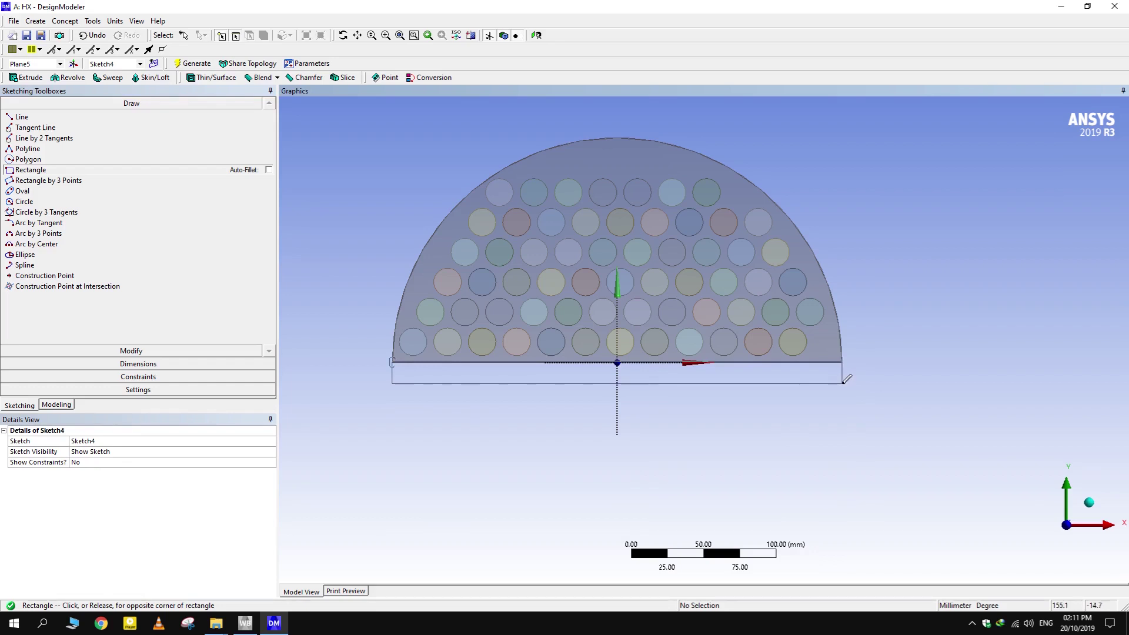
{"action": "left_click", "coordinate": [843, 383]}
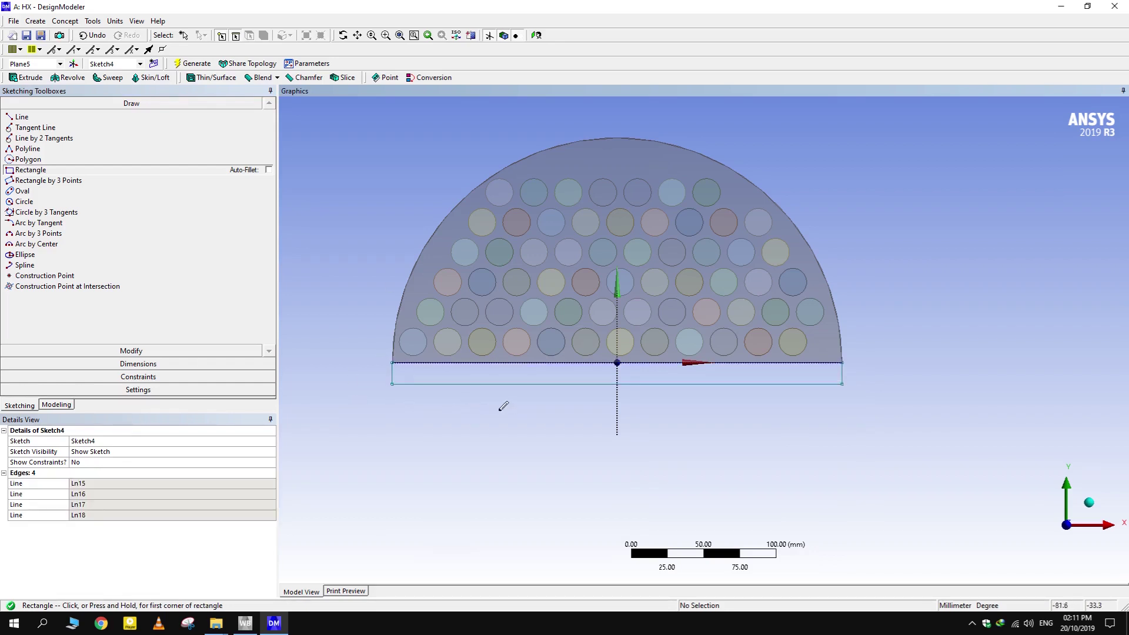
Dimension the rectangle's height and set it to 10 mm
{"action": "left_click", "coordinate": [139, 364]}
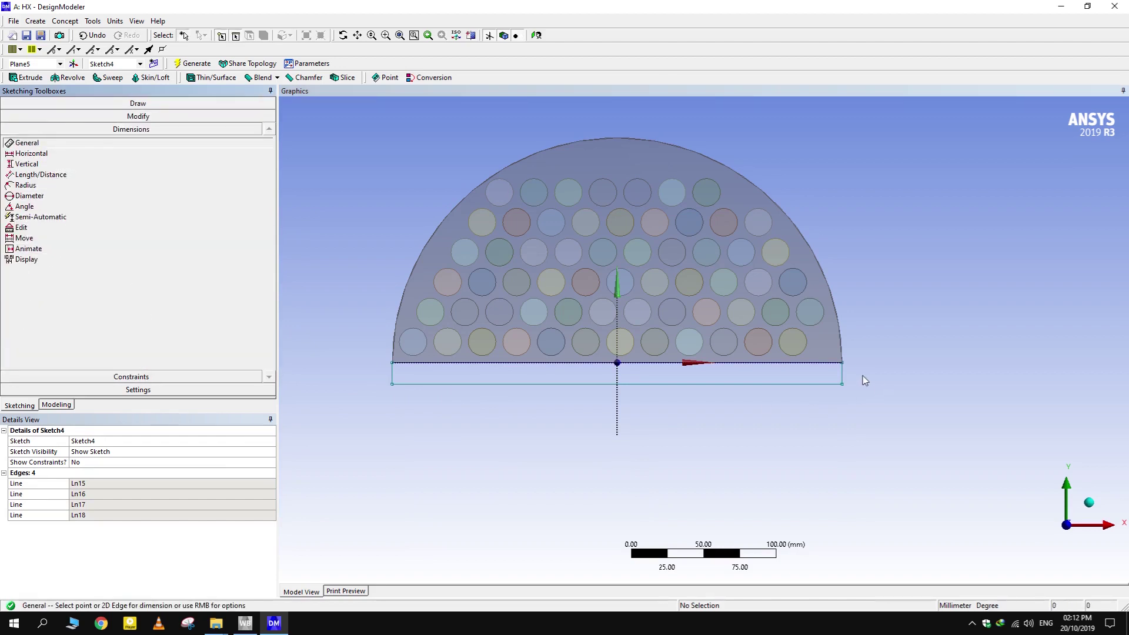
{"action": "left_click", "coordinate": [842, 377]}
{"action": "left_click", "coordinate": [871, 351]}
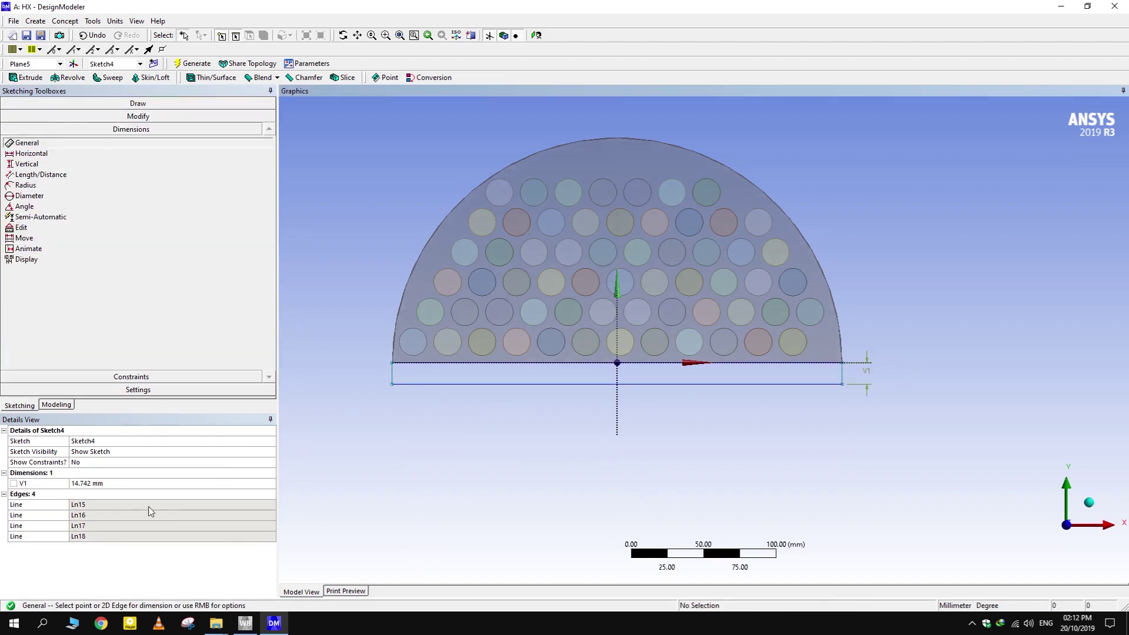
{"action": "left_click", "coordinate": [113, 482]}
{"action": "type", "text": "10"}
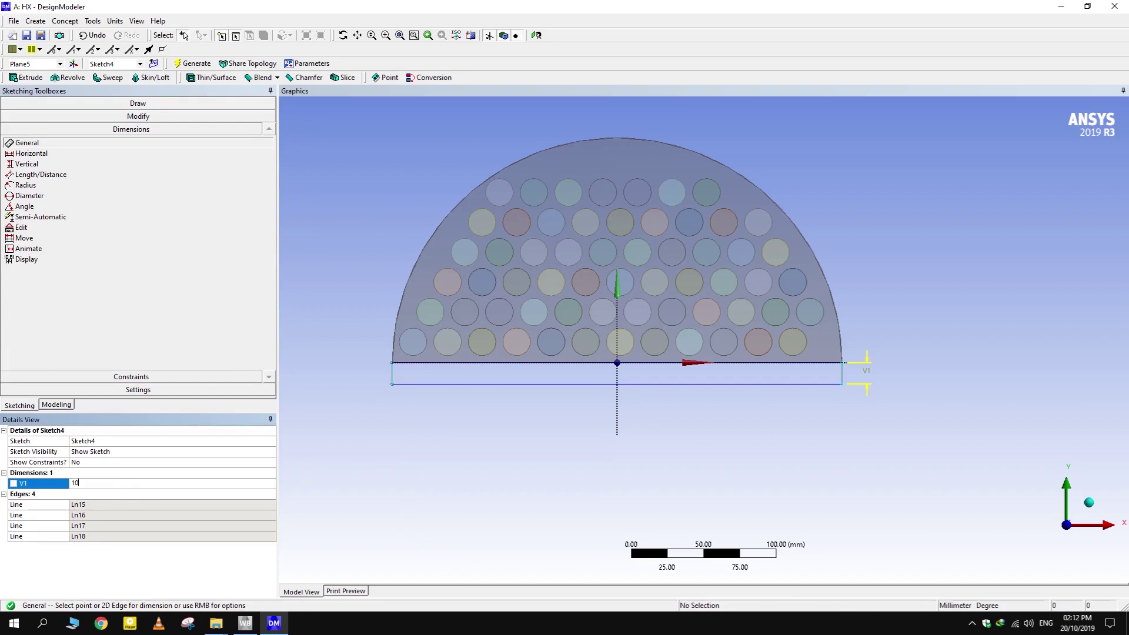
{"action": "key", "text": "Return"}
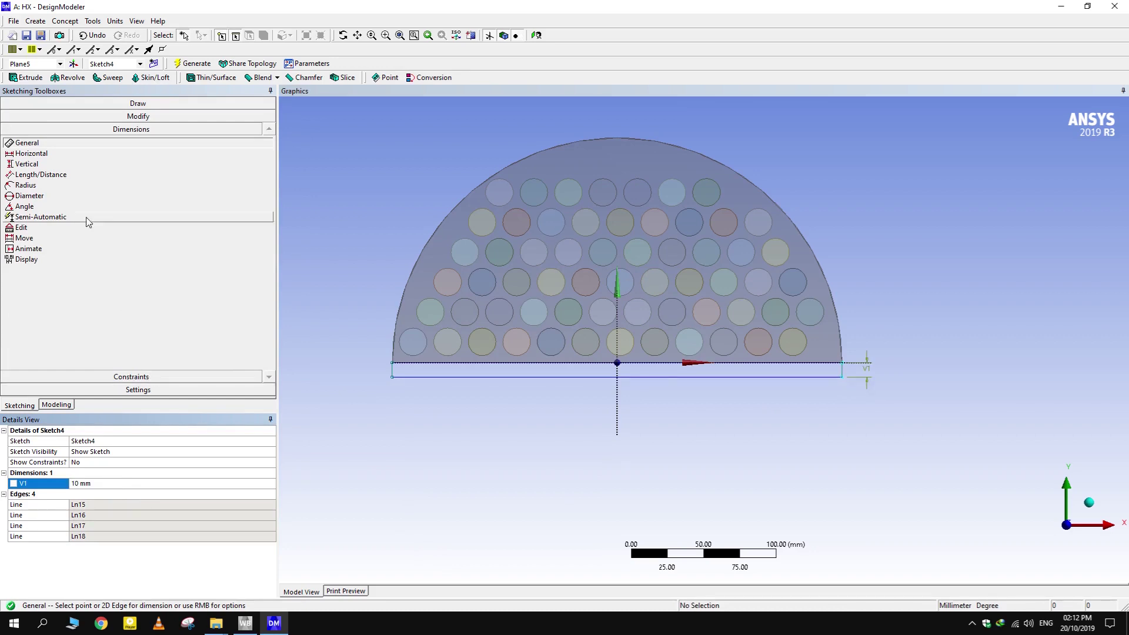
Dimension the rectangle's width and set it to 310 mm
{"action": "left_click", "coordinate": [646, 376]}
{"action": "left_click", "coordinate": [661, 405]}
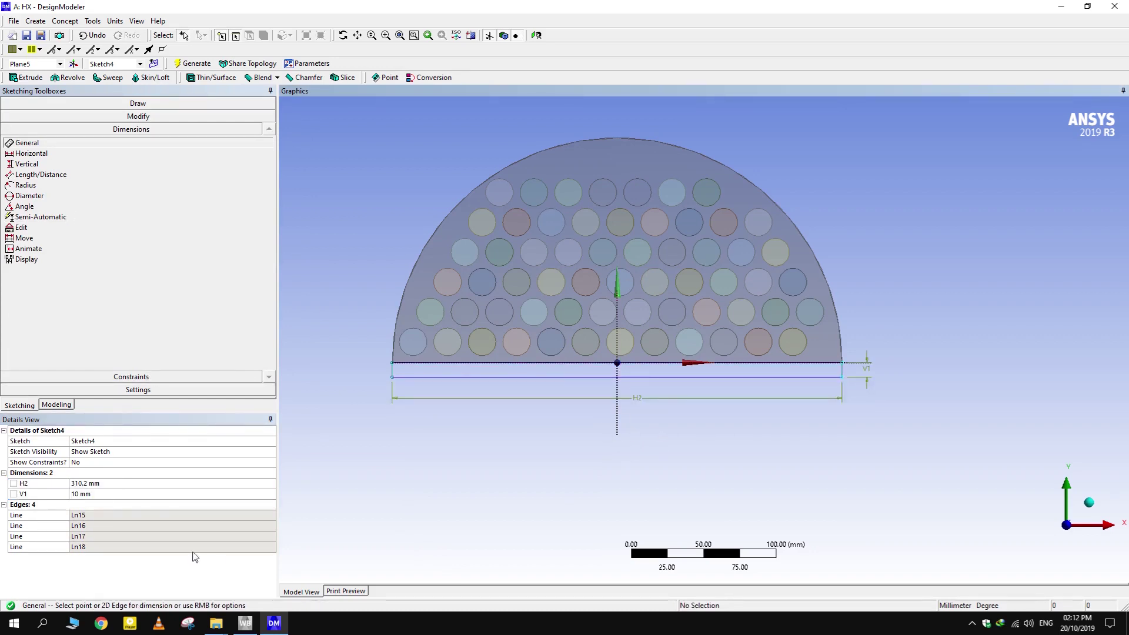
{"action": "left_click", "coordinate": [107, 483]}
{"action": "type", "text": "310"}
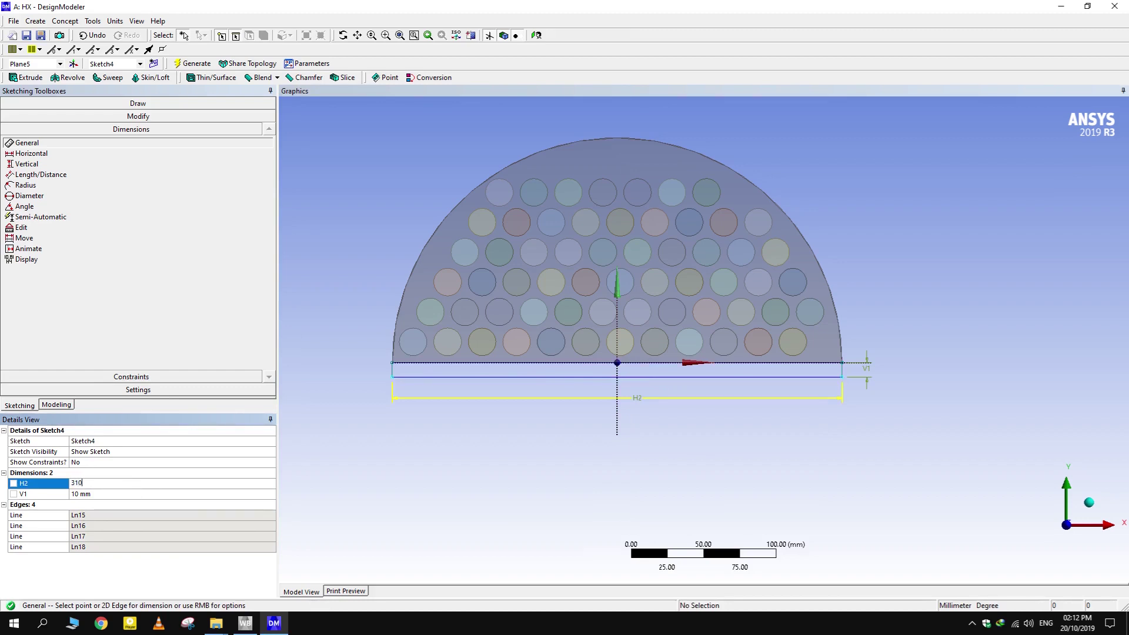
{"action": "key", "text": "Return"}
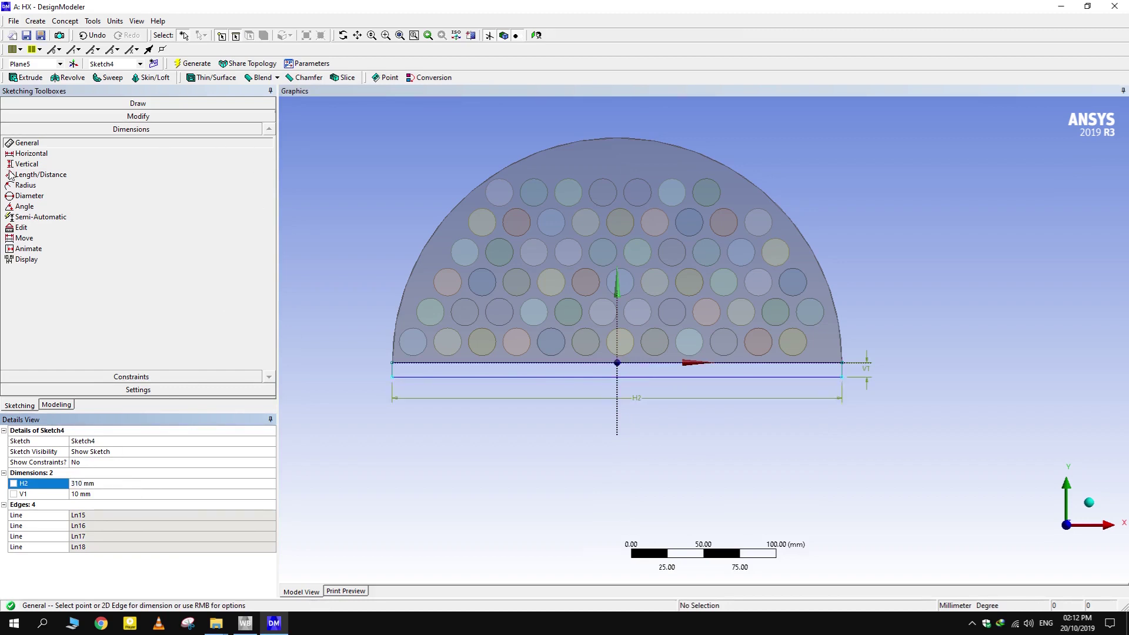
Constrain the rectangle's two short sides to be symmetric about the vertical axis and finish sketching
{"action": "left_click", "coordinate": [130, 377]}
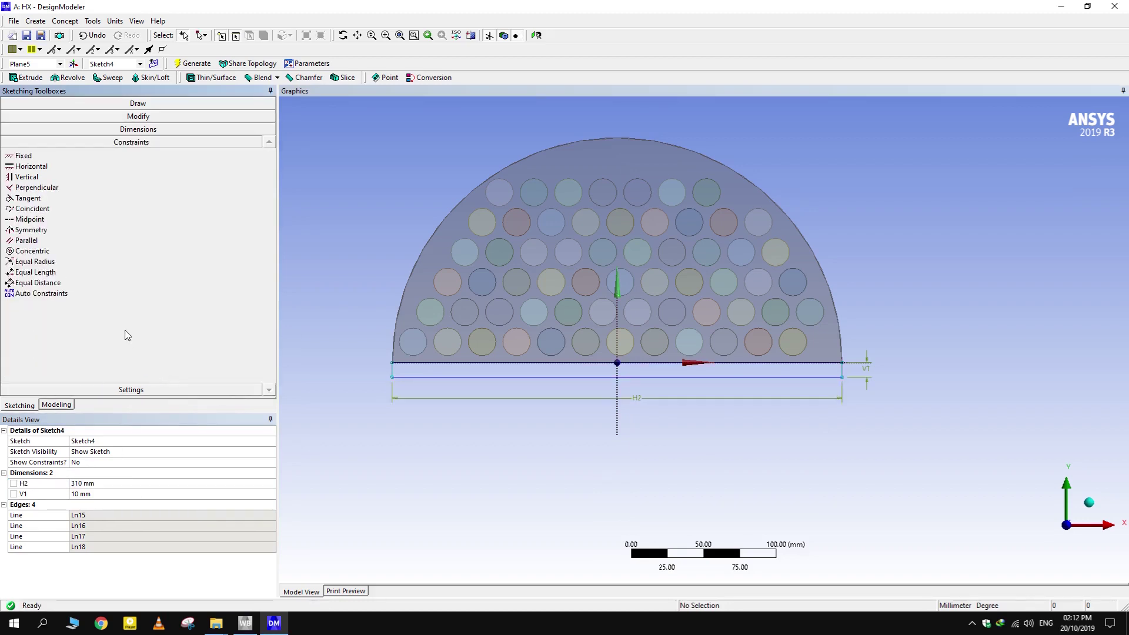
{"action": "left_click", "coordinate": [69, 233]}
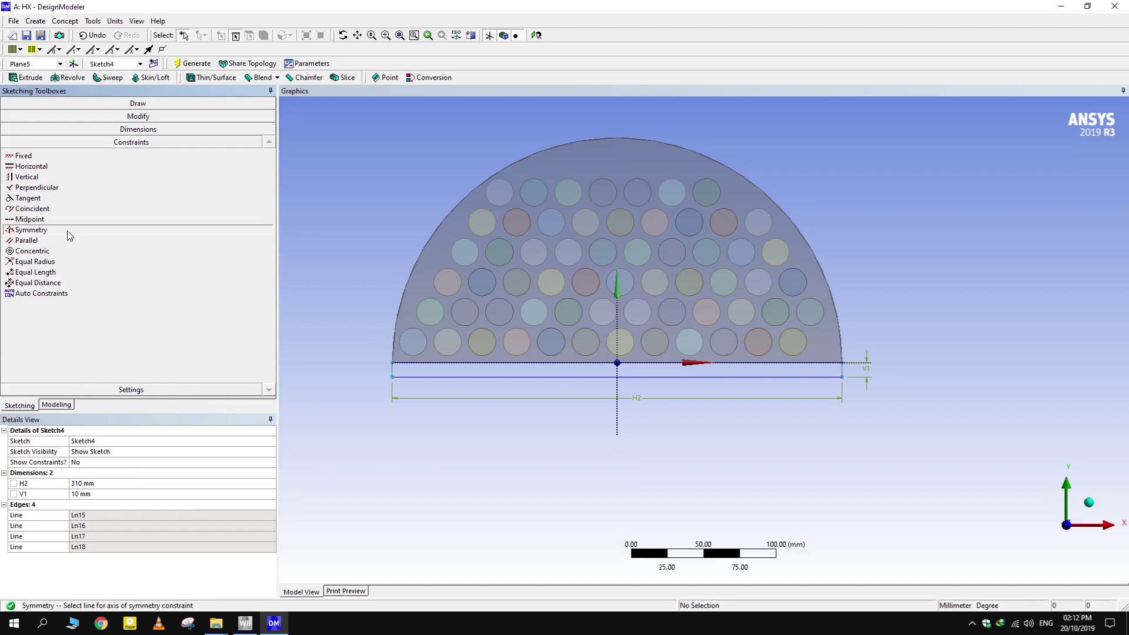
{"action": "left_click", "coordinate": [617, 417]}
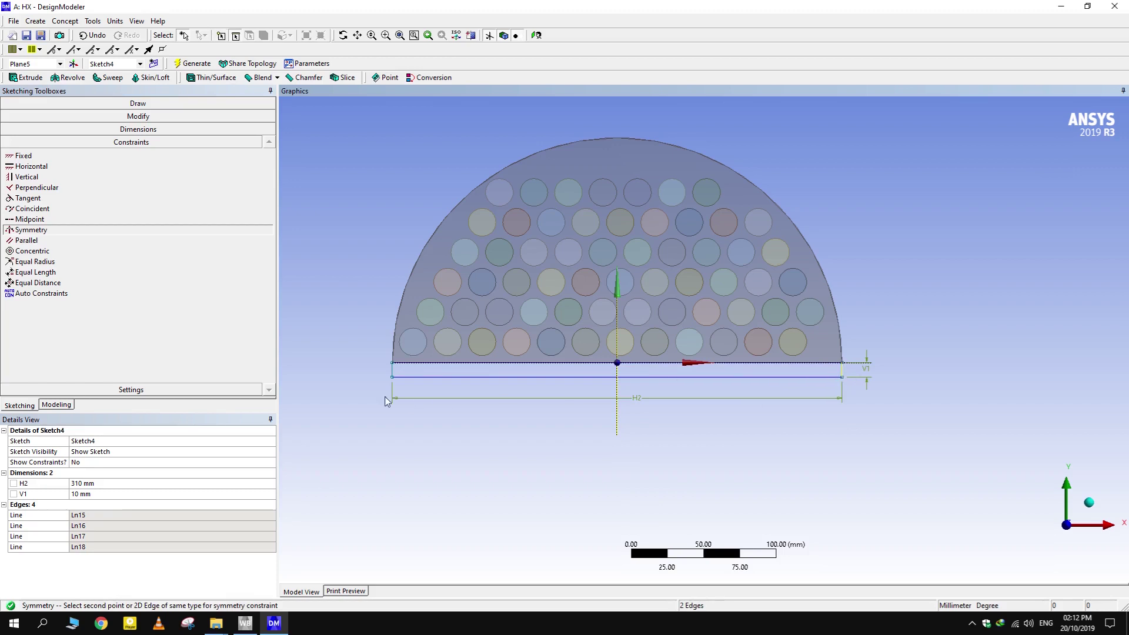
{"action": "left_click", "coordinate": [392, 367]}
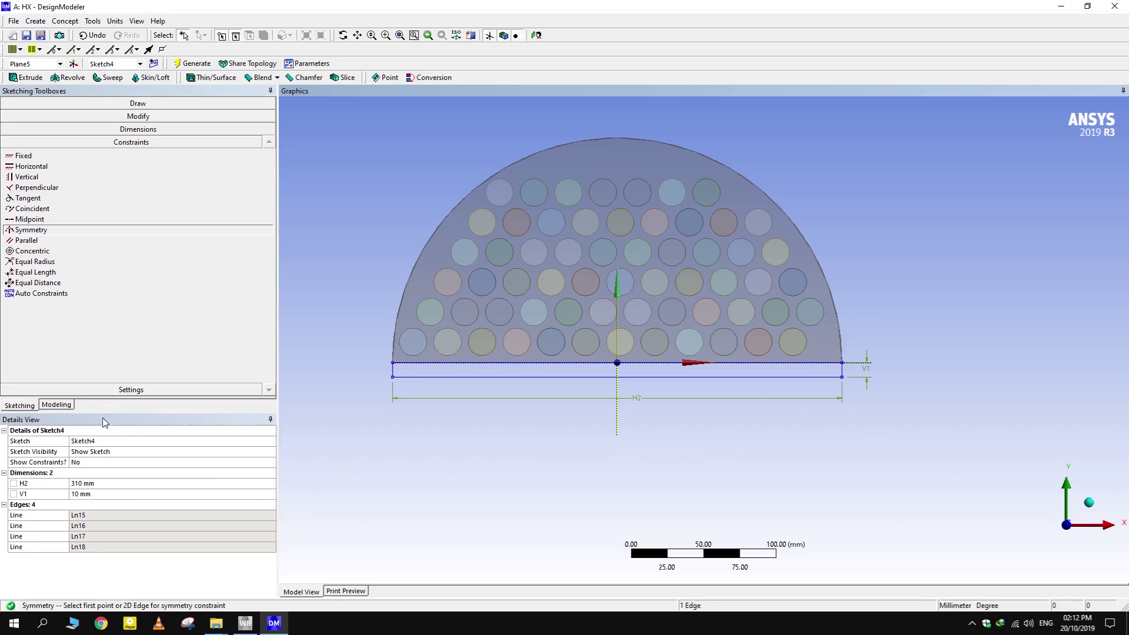
{"action": "left_click", "coordinate": [59, 405]}
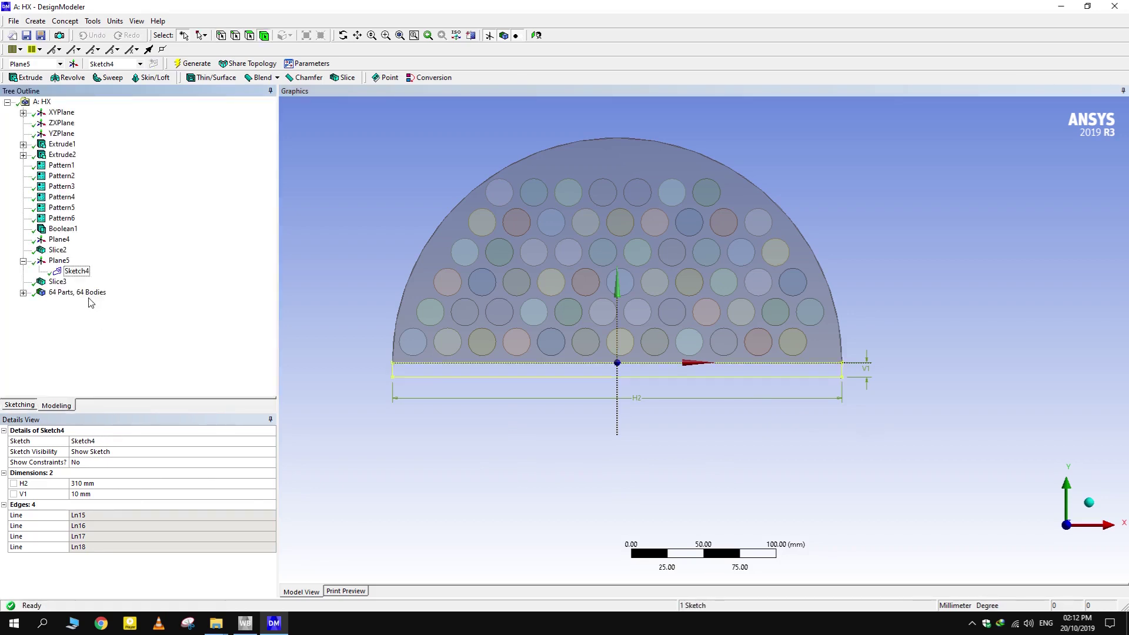
Start an extrusion of Sketch4 that adds material, with a depth of 300 mm
{"action": "left_click", "coordinate": [77, 271]}
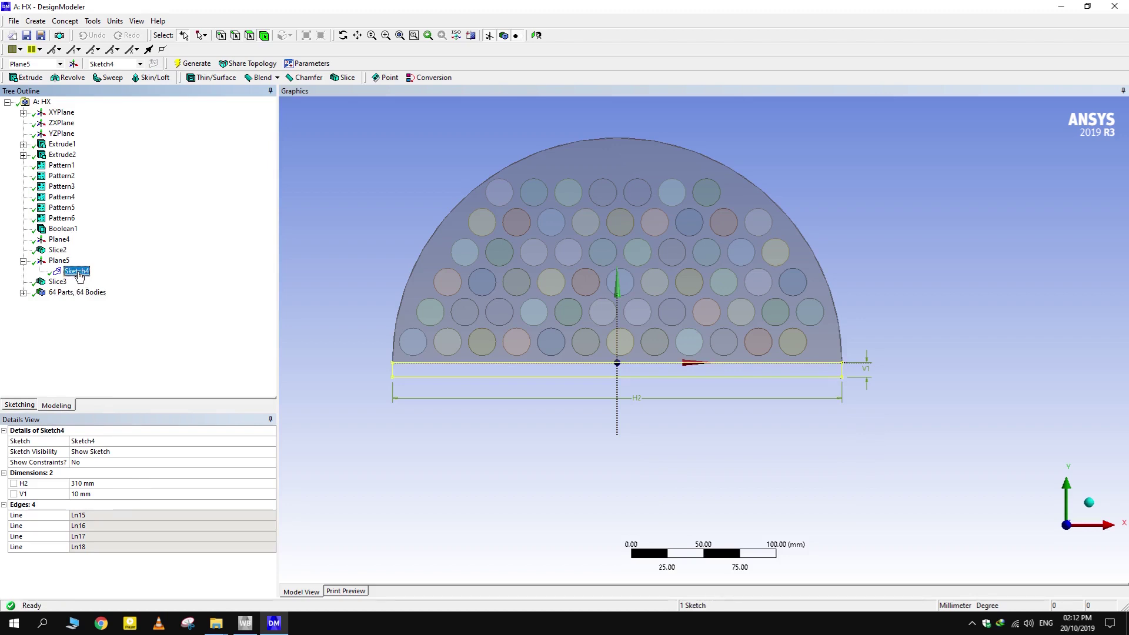
{"action": "left_click", "coordinate": [23, 78]}
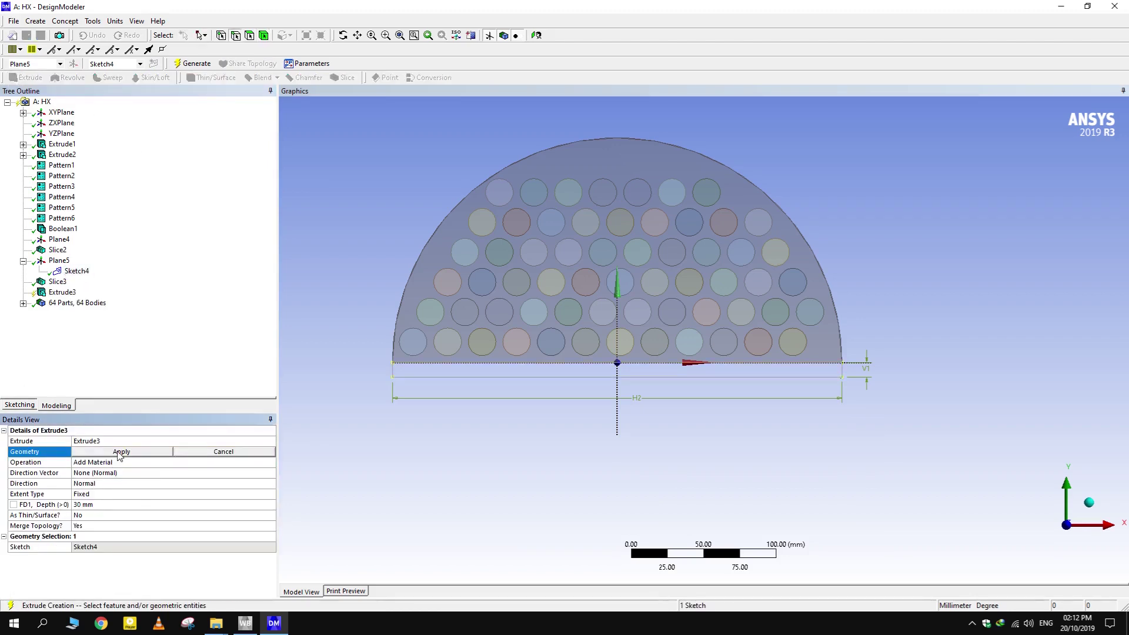
{"action": "left_click", "coordinate": [120, 453]}
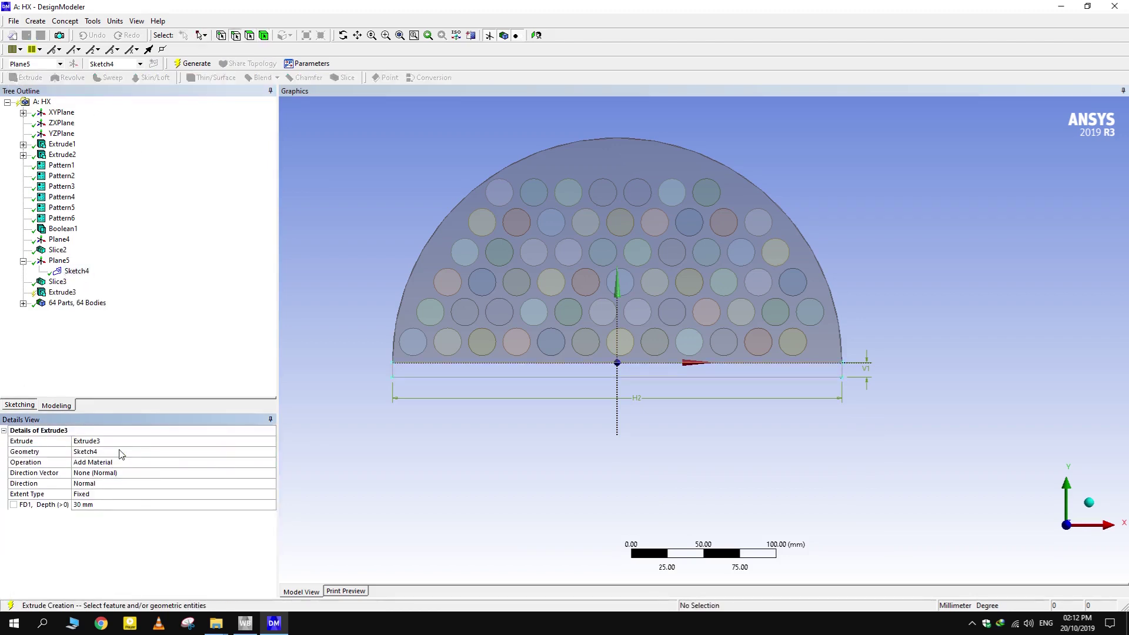
{"action": "left_click", "coordinate": [110, 504]}
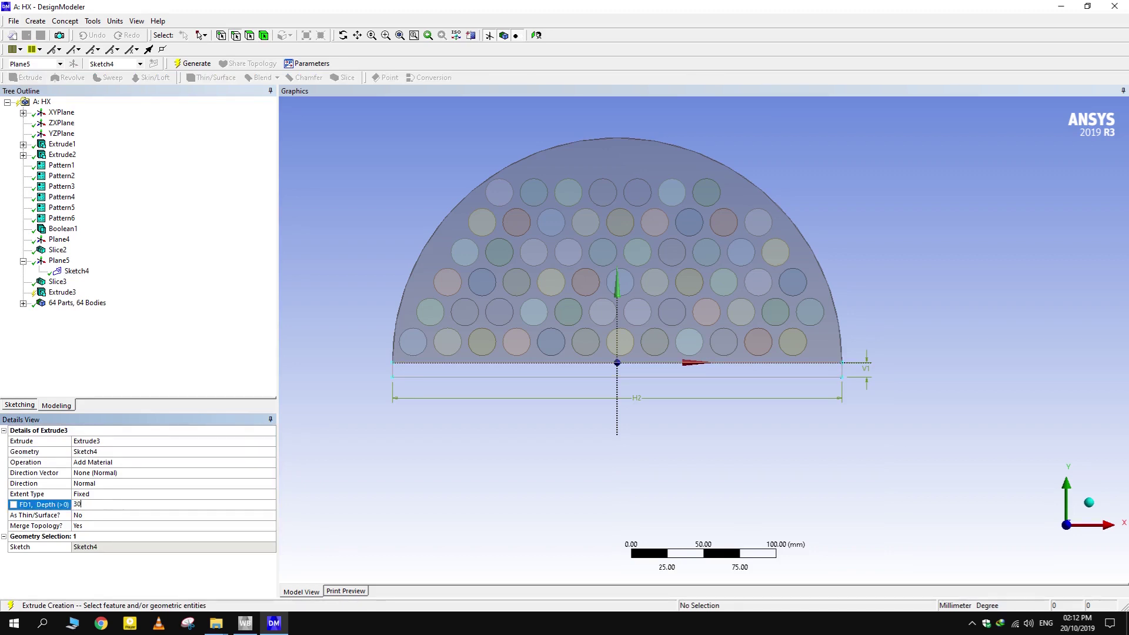
{"action": "type", "text": "0"}
{"action": "key", "text": "Return"}
{"action": "middle_click_drag", "start_coordinate": [726, 408], "coordinate": [801, 434]}
{"action": "scroll", "coordinate": [757, 415], "scroll_direction": "down", "scroll_amount": 3}
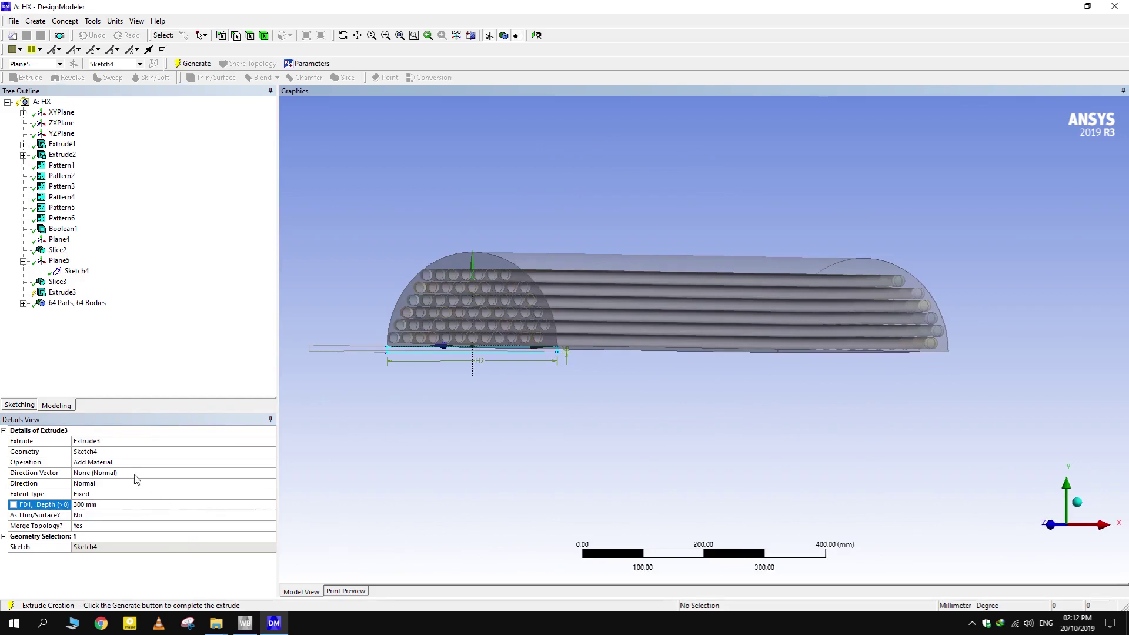
Reverse the extrusion direction so it runs along the shell, and generate the extrusion
{"action": "double_click", "coordinate": [158, 484]}
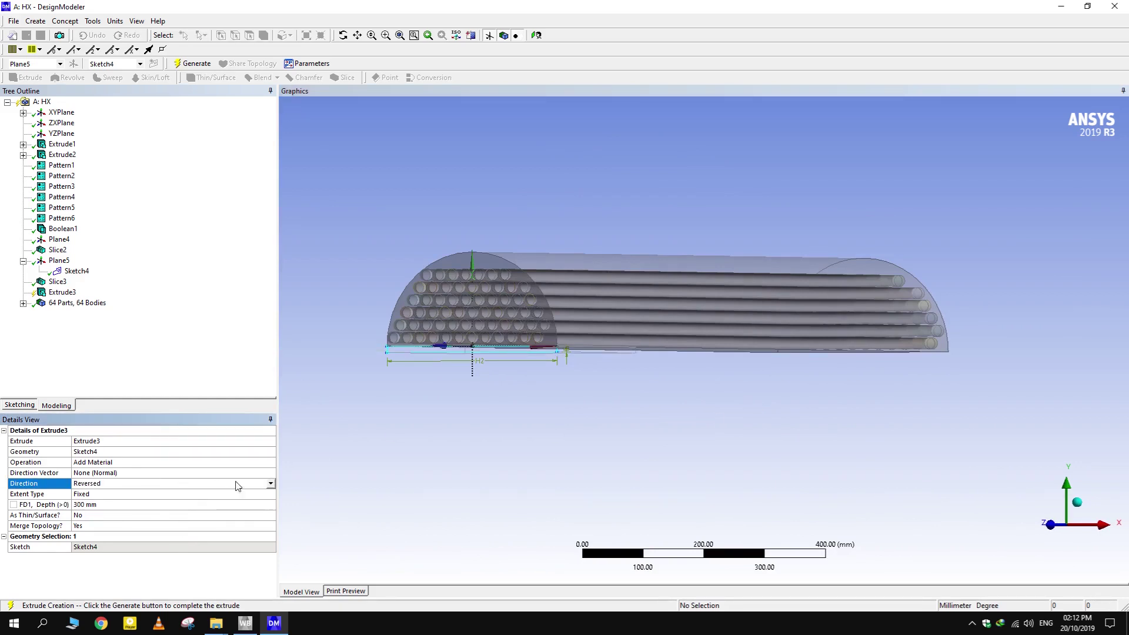
{"action": "middle_click_drag", "start_coordinate": [735, 435], "coordinate": [580, 408]}
{"action": "scroll", "coordinate": [513, 424], "scroll_direction": "down", "scroll_amount": 1}
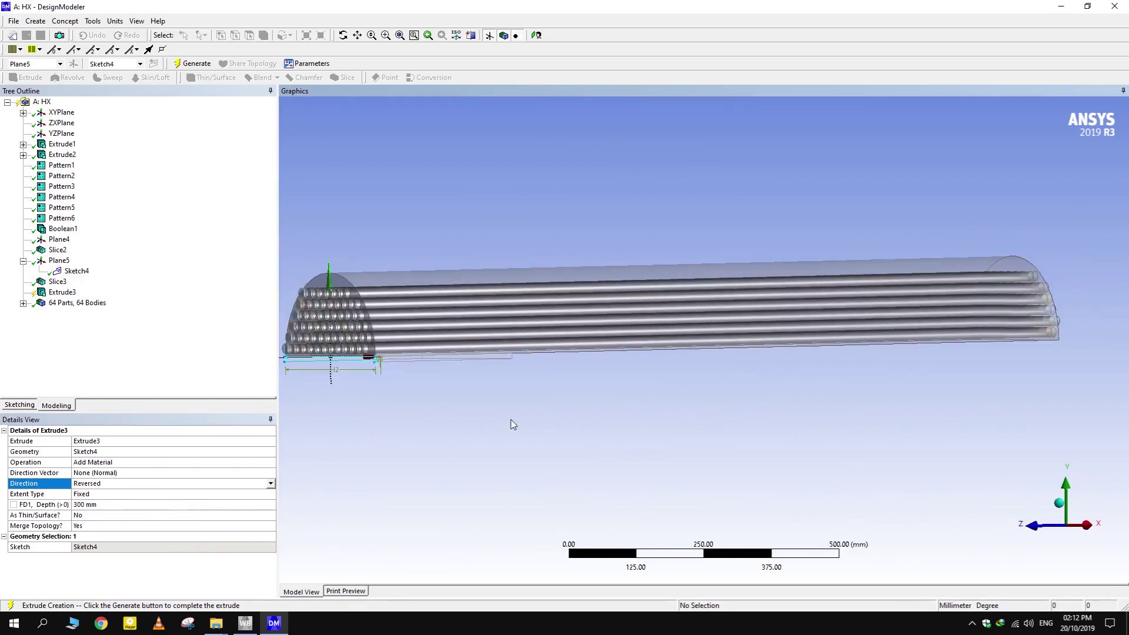
{"action": "left_click", "coordinate": [193, 64]}
Create a new plane from the half shell's large flat face and name it Mirror_Plane
{"action": "middle_click_drag", "start_coordinate": [426, 363], "coordinate": [584, 288]}
{"action": "scroll", "coordinate": [612, 350], "scroll_direction": "up", "scroll_amount": 2}
{"action": "left_click", "coordinate": [584, 287]}
{"action": "middle_click_drag", "start_coordinate": [592, 421], "coordinate": [502, 312]}
{"action": "scroll", "coordinate": [592, 386], "scroll_direction": "down", "scroll_amount": 3}
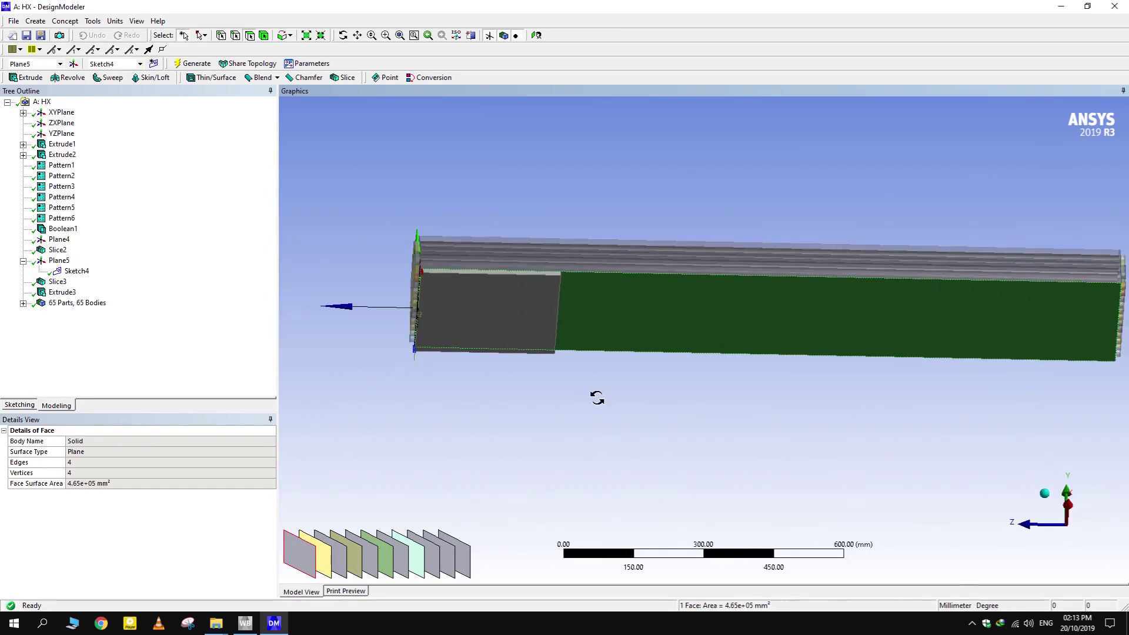
{"action": "middle_click_drag", "start_coordinate": [597, 395], "coordinate": [662, 378]}
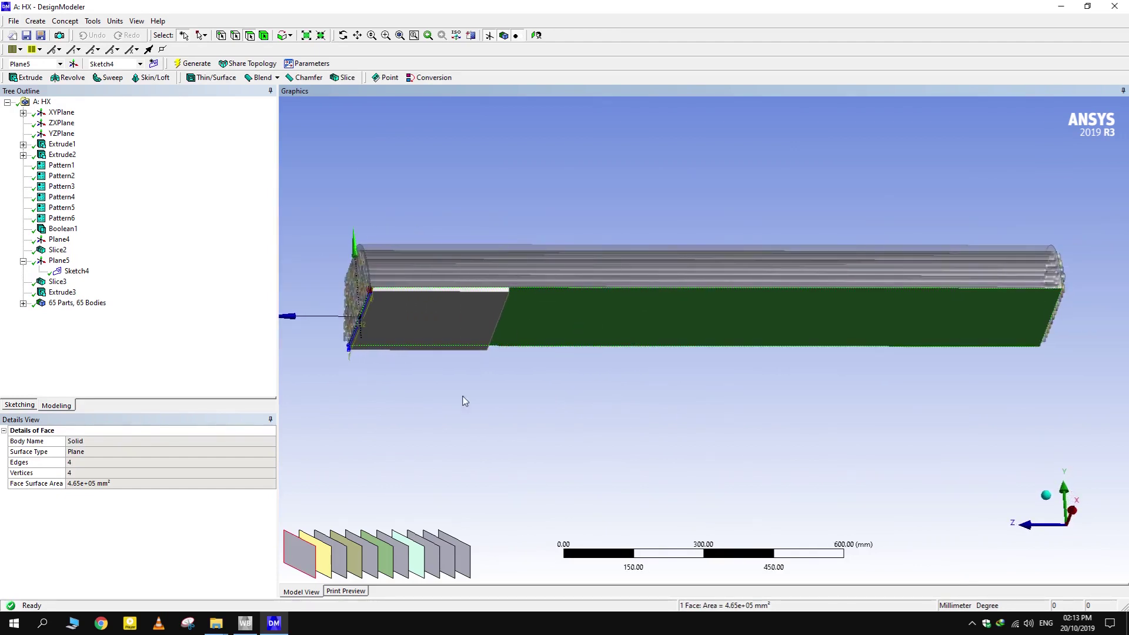
{"action": "left_click", "coordinate": [74, 64]}
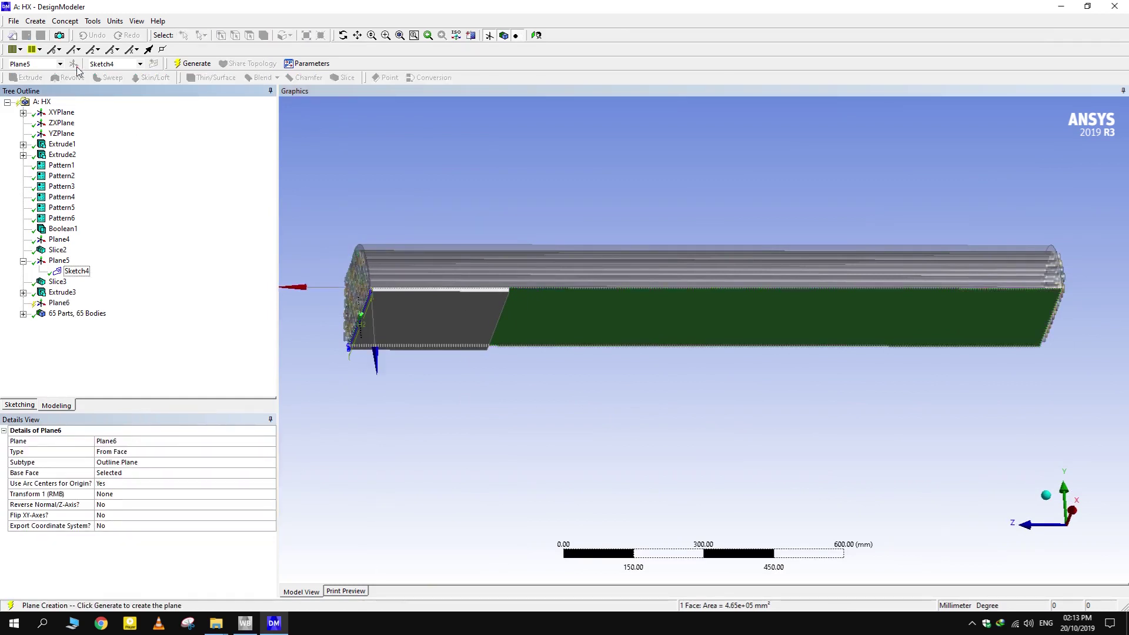
{"action": "left_click", "coordinate": [147, 443]}
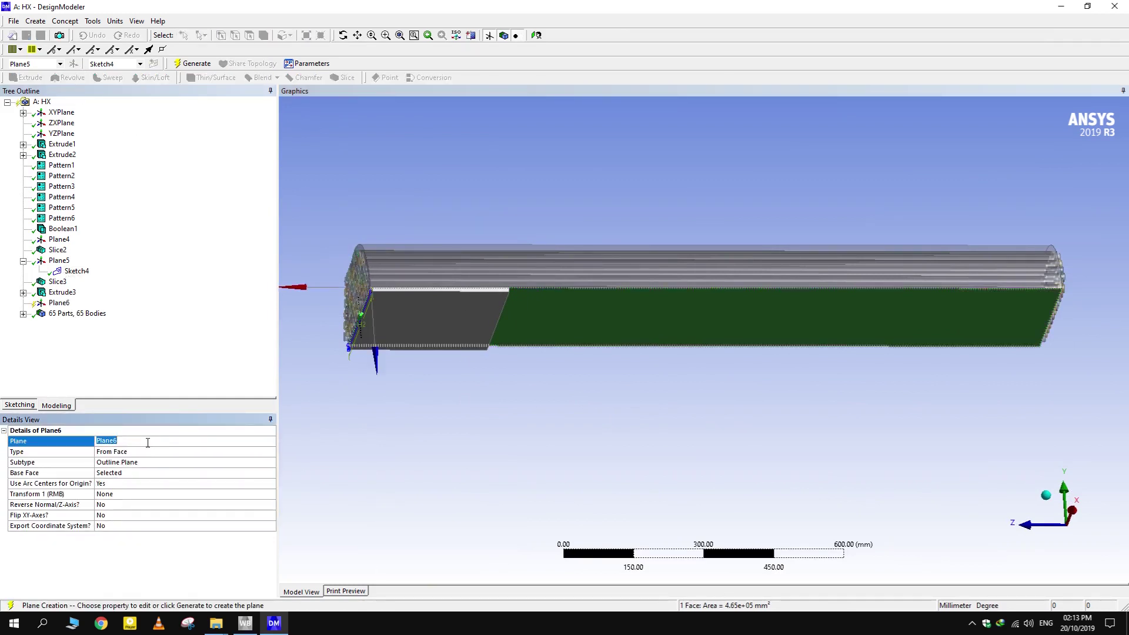
{"action": "type", "text": "Mirror_"}
Offset Mirror_Plane 5 mm along its Z axis
{"action": "left_click", "coordinate": [178, 495]}
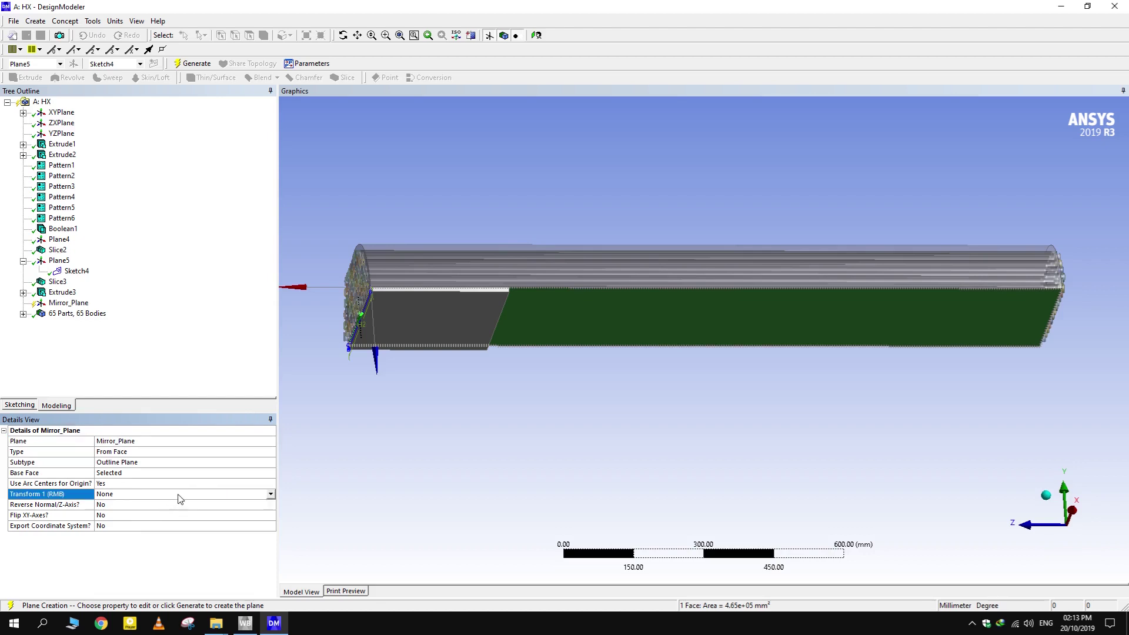
{"action": "left_click", "coordinate": [270, 494]}
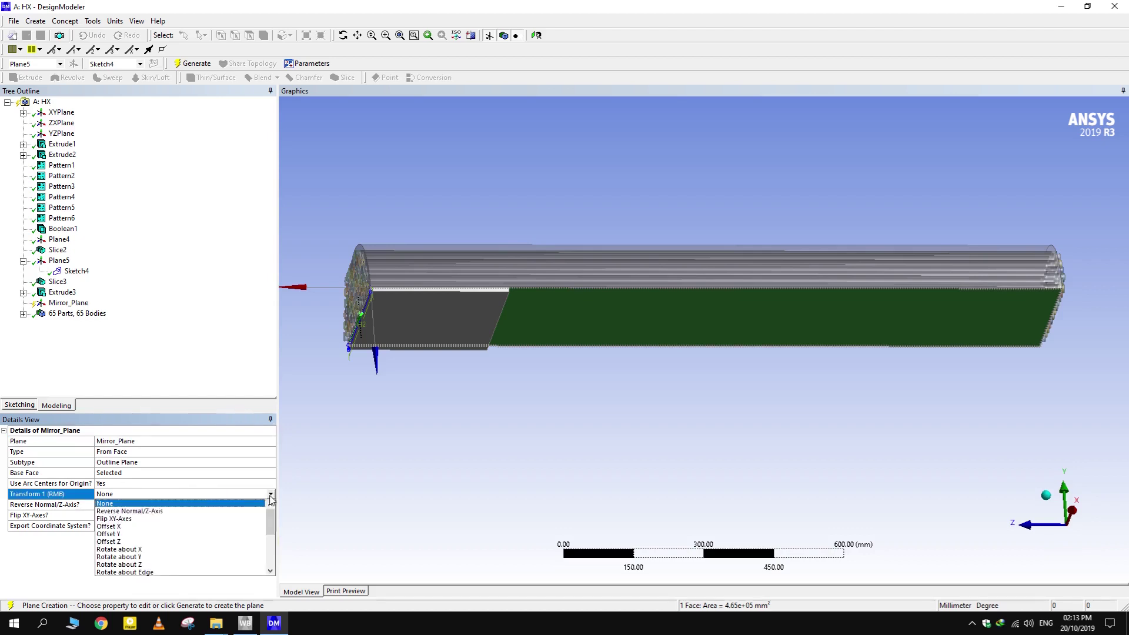
{"action": "left_click", "coordinate": [136, 539]}
{"action": "left_click", "coordinate": [137, 503]}
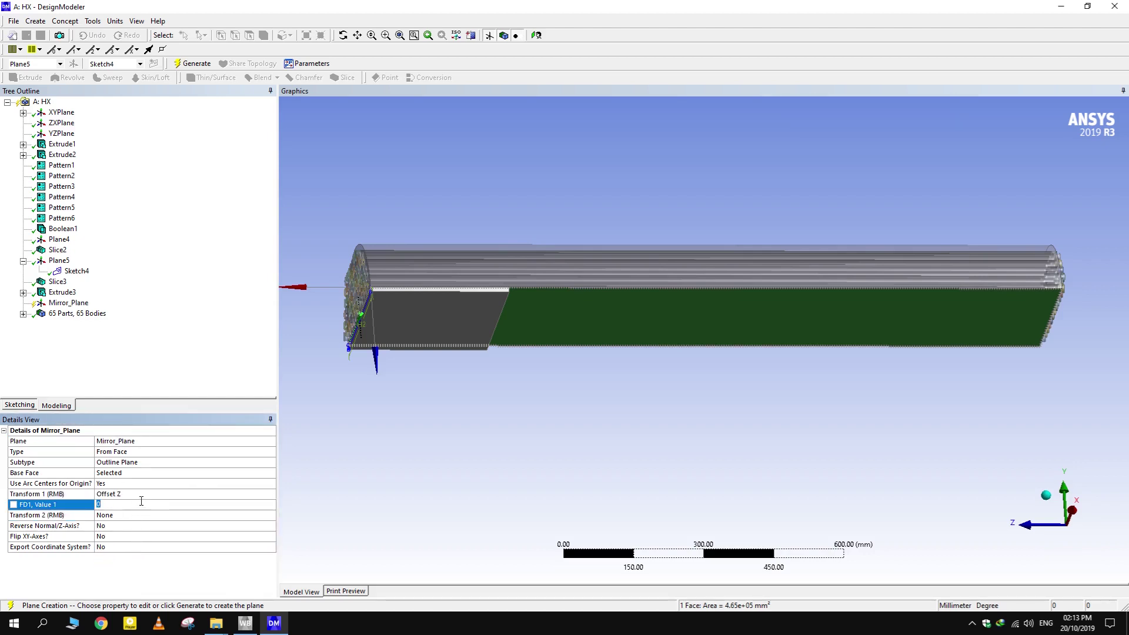
{"action": "key", "text": "Return"}
{"action": "middle_click_drag", "start_coordinate": [645, 302], "coordinate": [610, 340]}
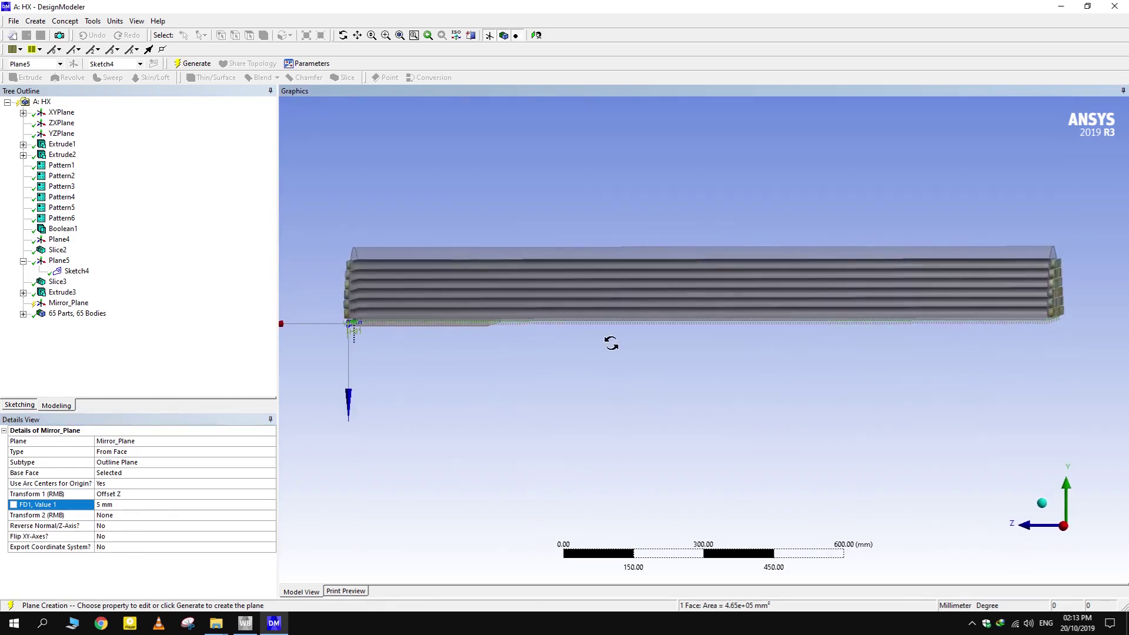
{"action": "scroll", "coordinate": [582, 335], "scroll_direction": "up", "scroll_amount": 3}
{"action": "scroll", "coordinate": [506, 353], "scroll_direction": "down", "scroll_amount": 1}
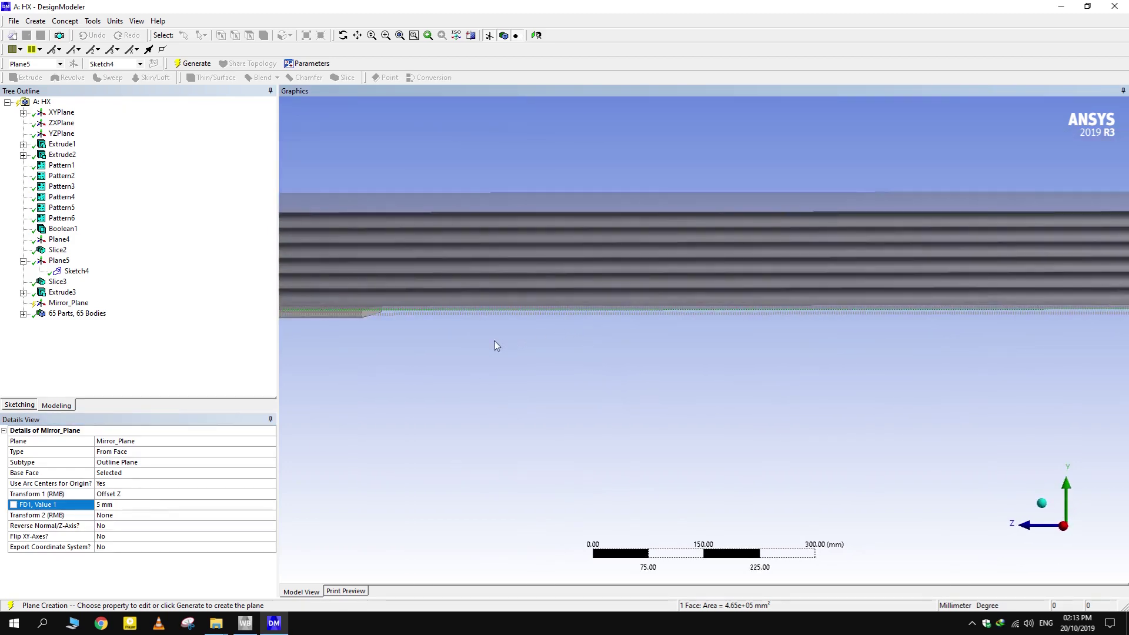
{"action": "scroll", "coordinate": [465, 343], "scroll_direction": "down", "scroll_amount": 1}
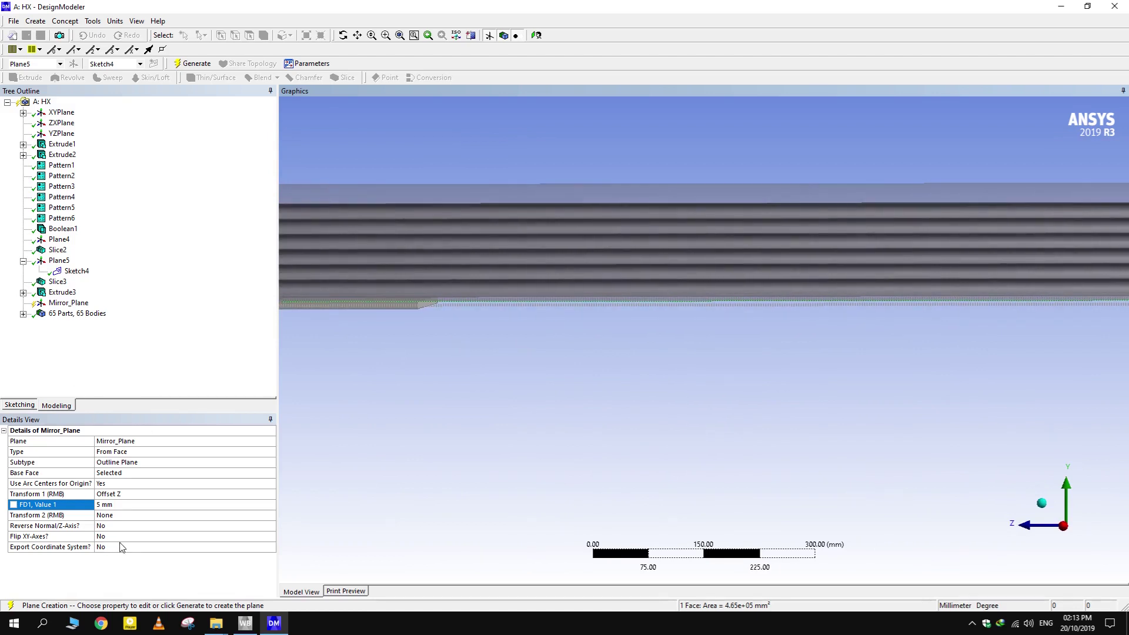
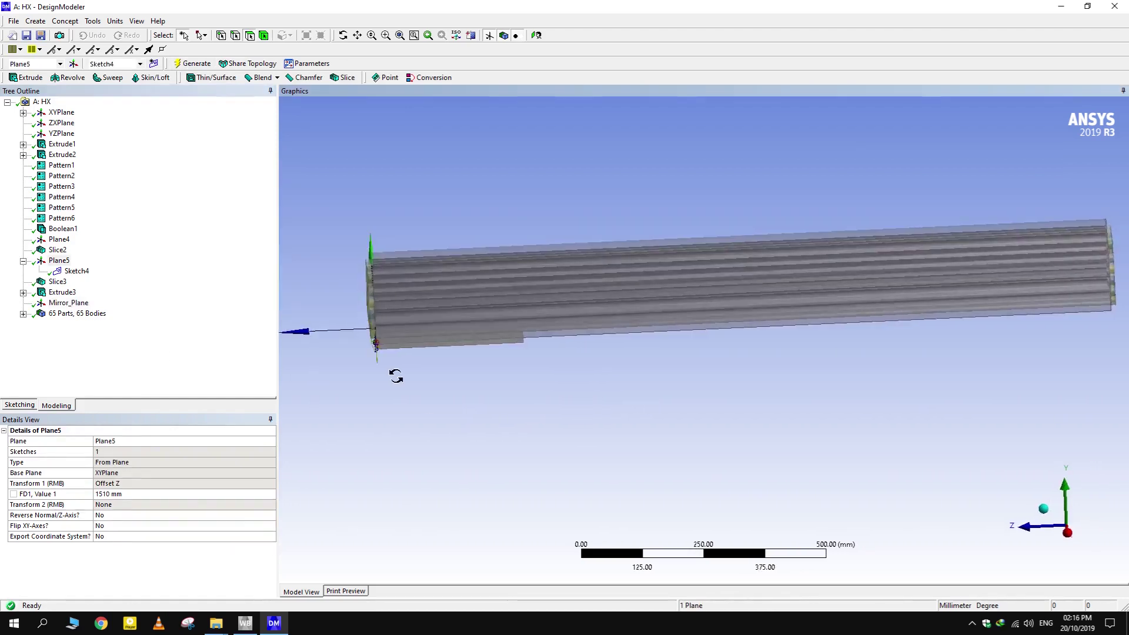
Create a plane based on Plane5, offset it -300 mm along Z, and generate it
{"action": "middle_click_drag", "start_coordinate": [393, 373], "coordinate": [415, 363]}
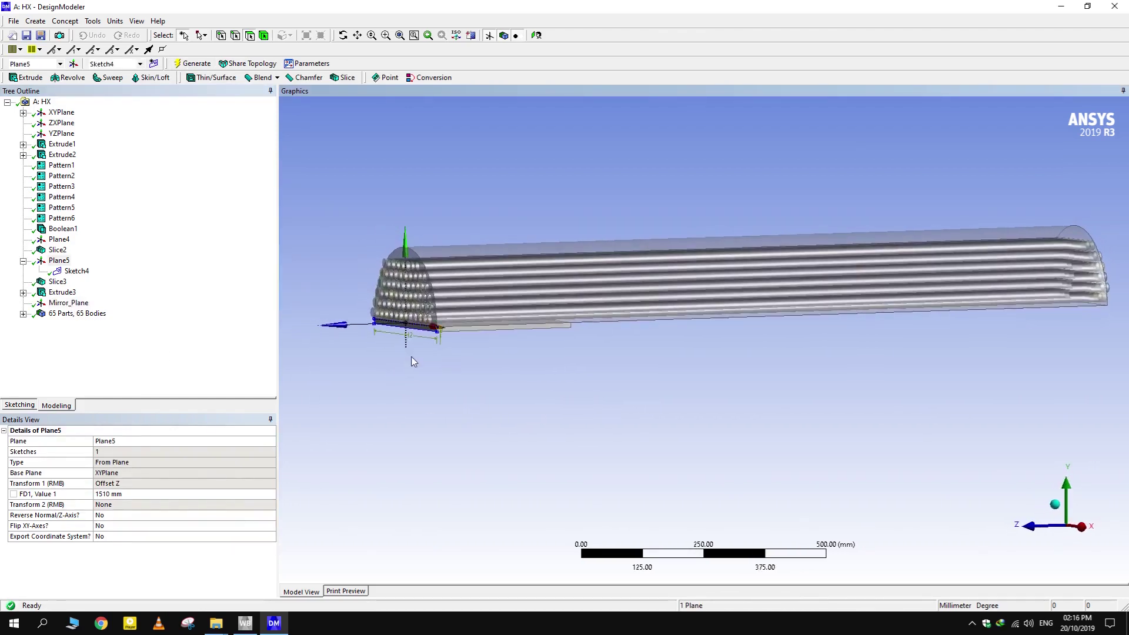
{"action": "left_click", "coordinate": [59, 260]}
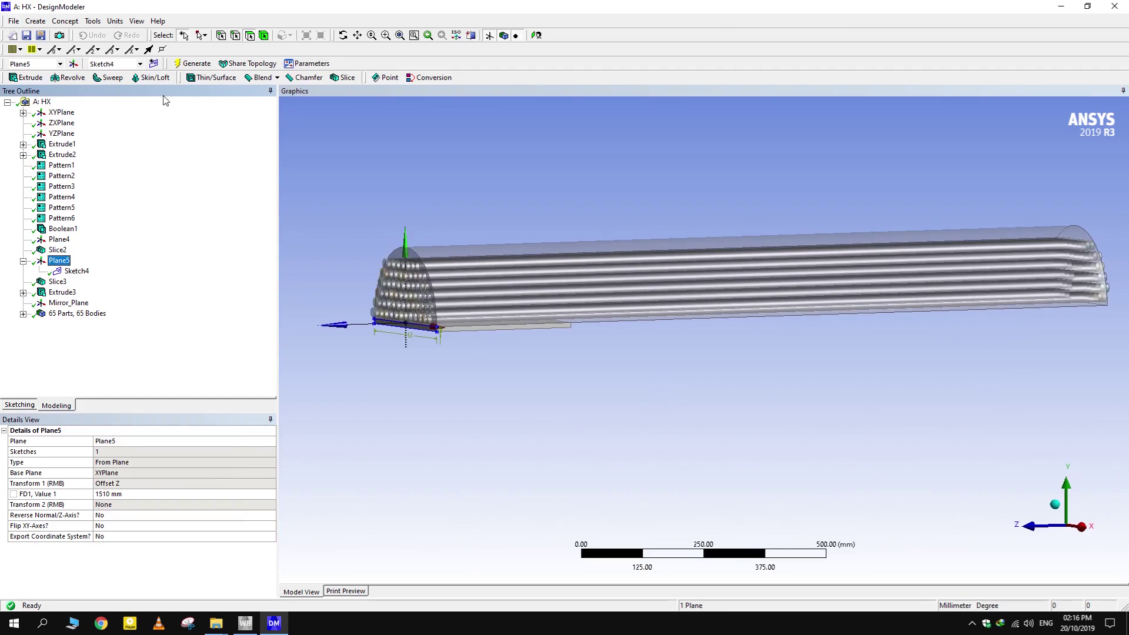
{"action": "left_click", "coordinate": [73, 63]}
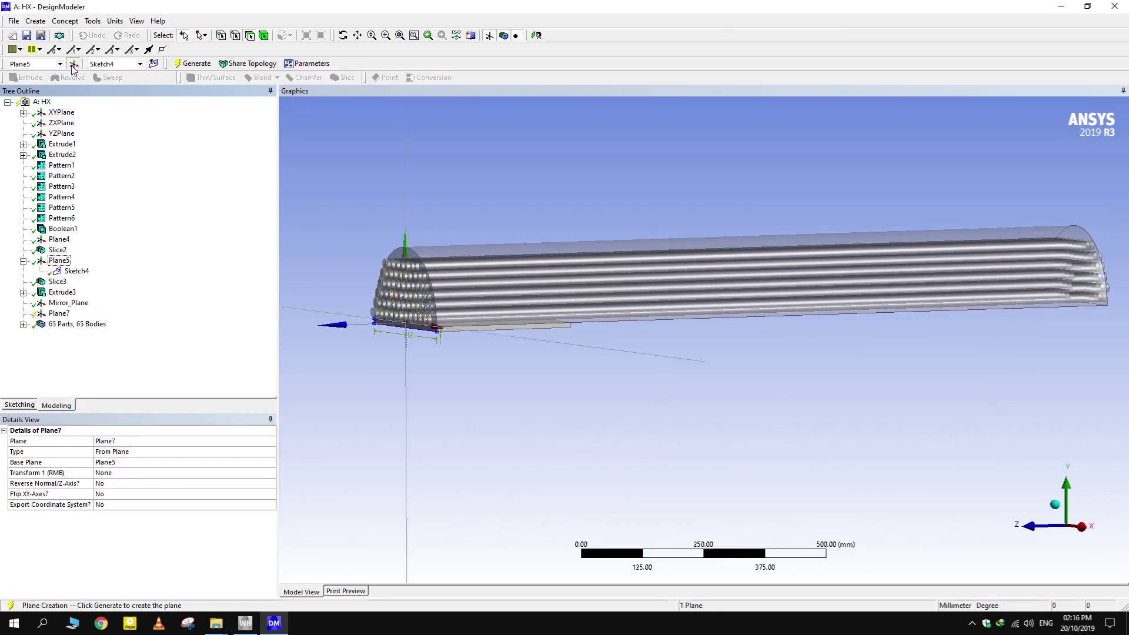
{"action": "left_click", "coordinate": [172, 475]}
{"action": "left_click", "coordinate": [270, 473]}
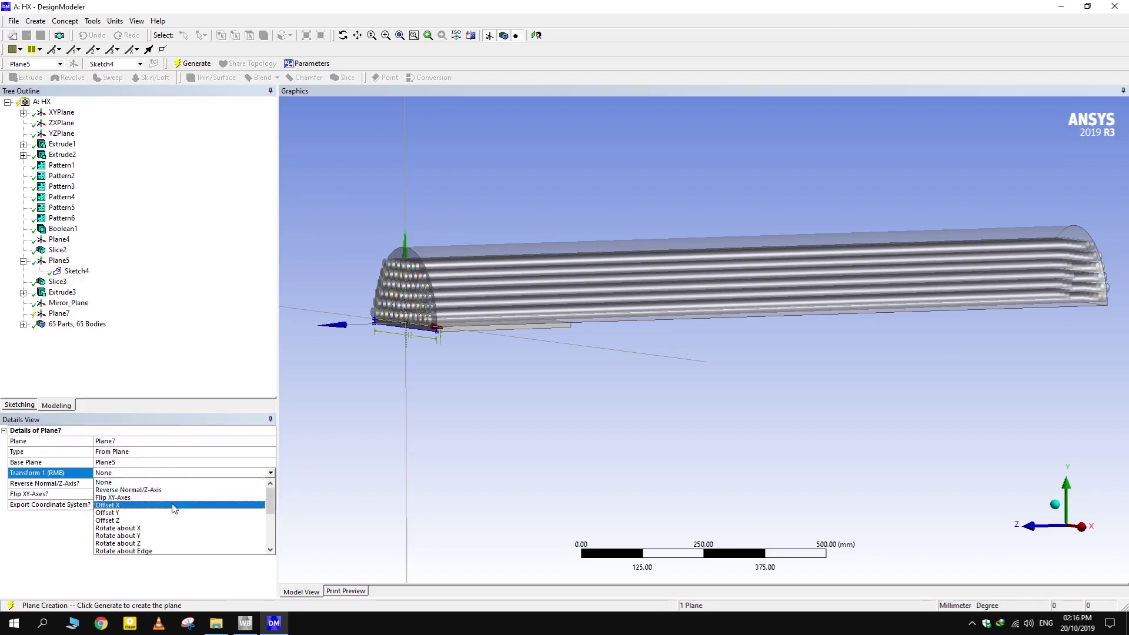
{"action": "left_click", "coordinate": [121, 519]}
{"action": "left_click", "coordinate": [114, 487]}
{"action": "type", "text": "-"}
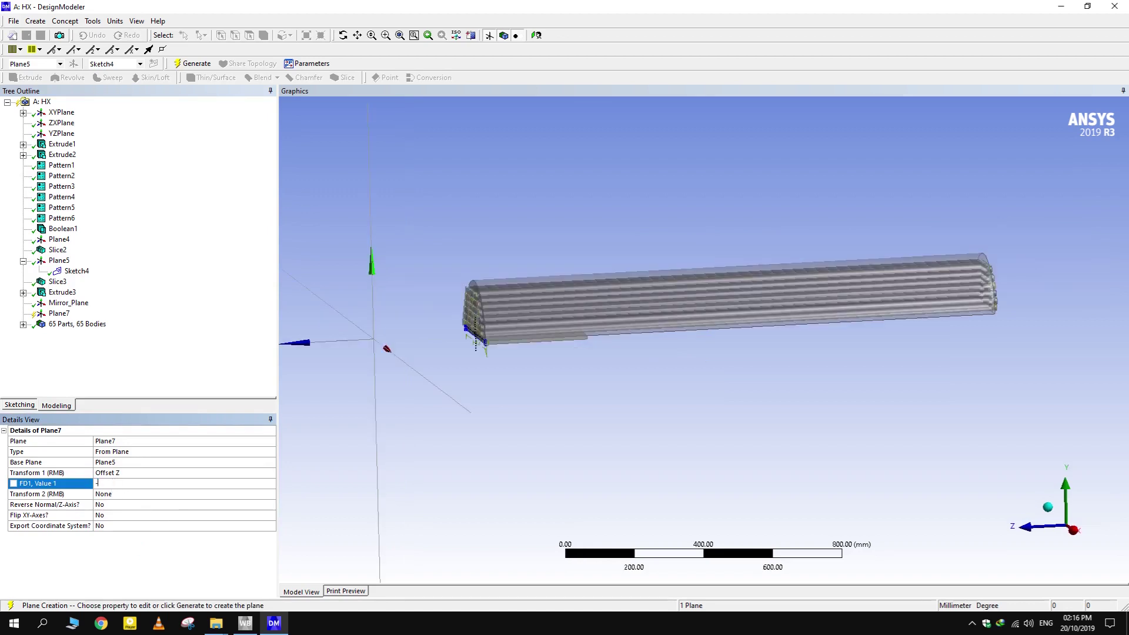
{"action": "type", "text": "300"}
{"action": "key", "text": "Return"}
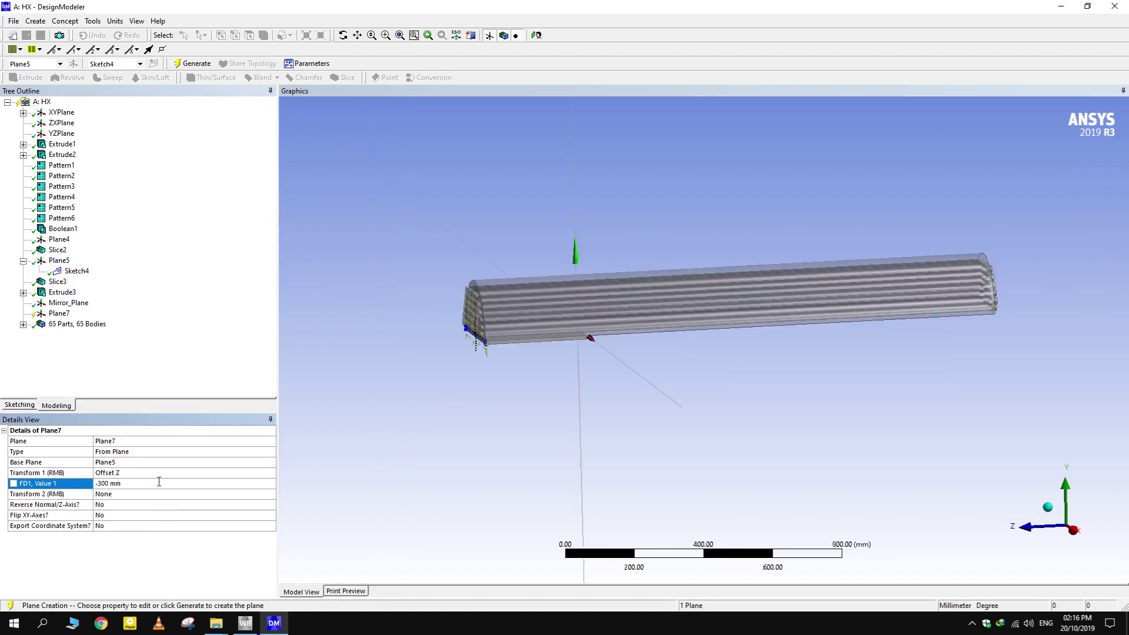
{"action": "left_click", "coordinate": [629, 475]}
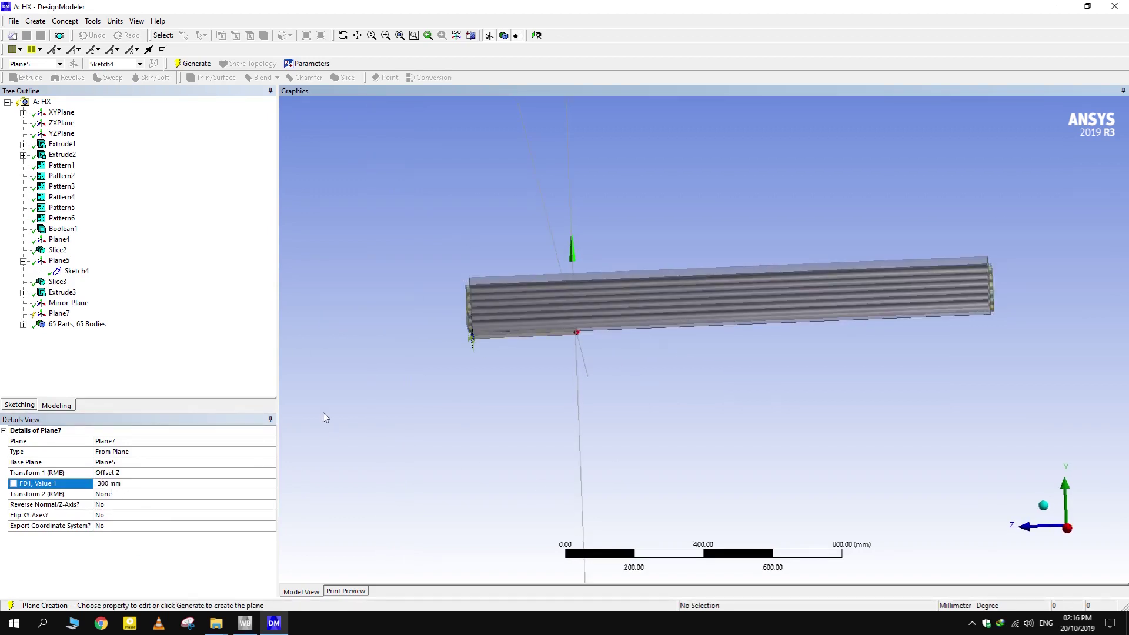
{"action": "left_click", "coordinate": [192, 62]}
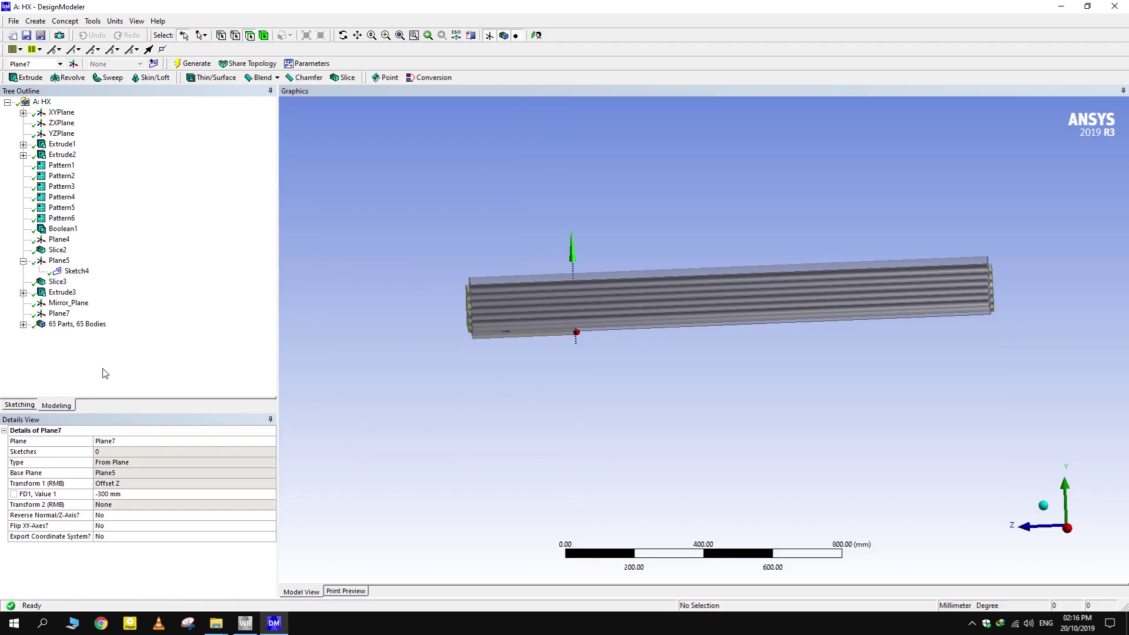
Add a sketch on Plane7 and draw a horizontal line across the whole shell section, about 92 mm above the horizontal axis
{"action": "left_click", "coordinate": [59, 314]}
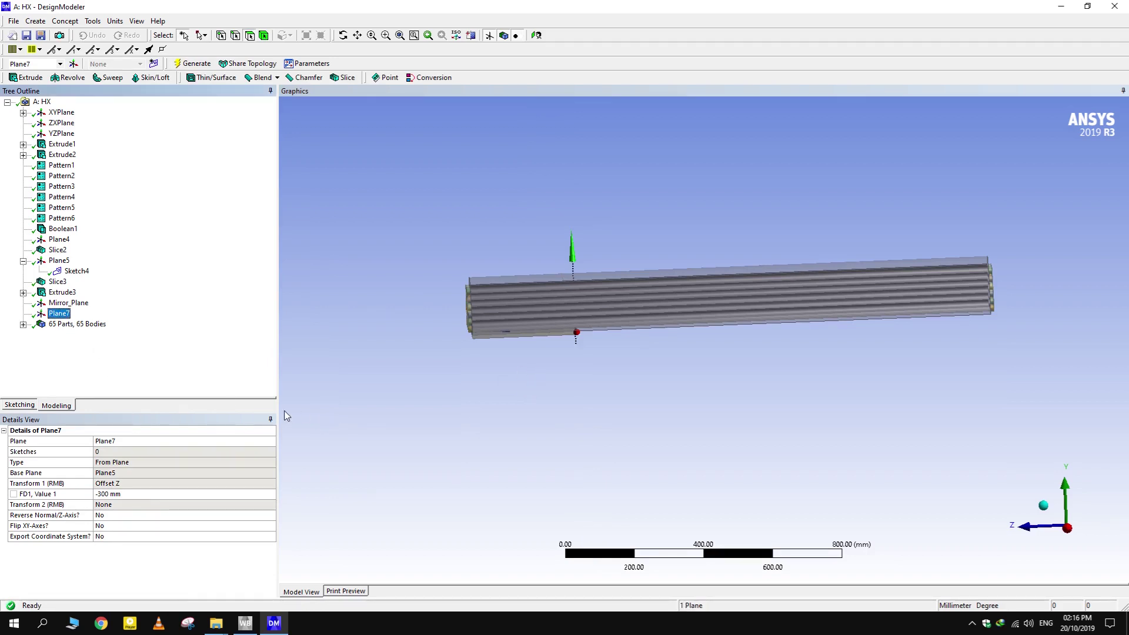
{"action": "left_click", "coordinate": [154, 64]}
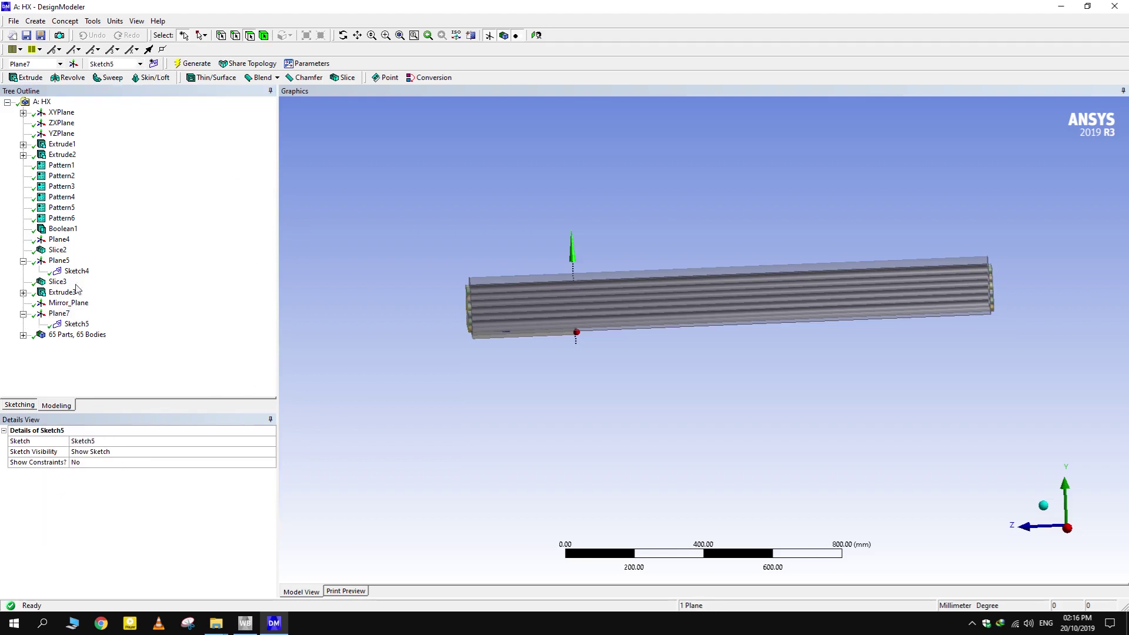
{"action": "left_click", "coordinate": [19, 405]}
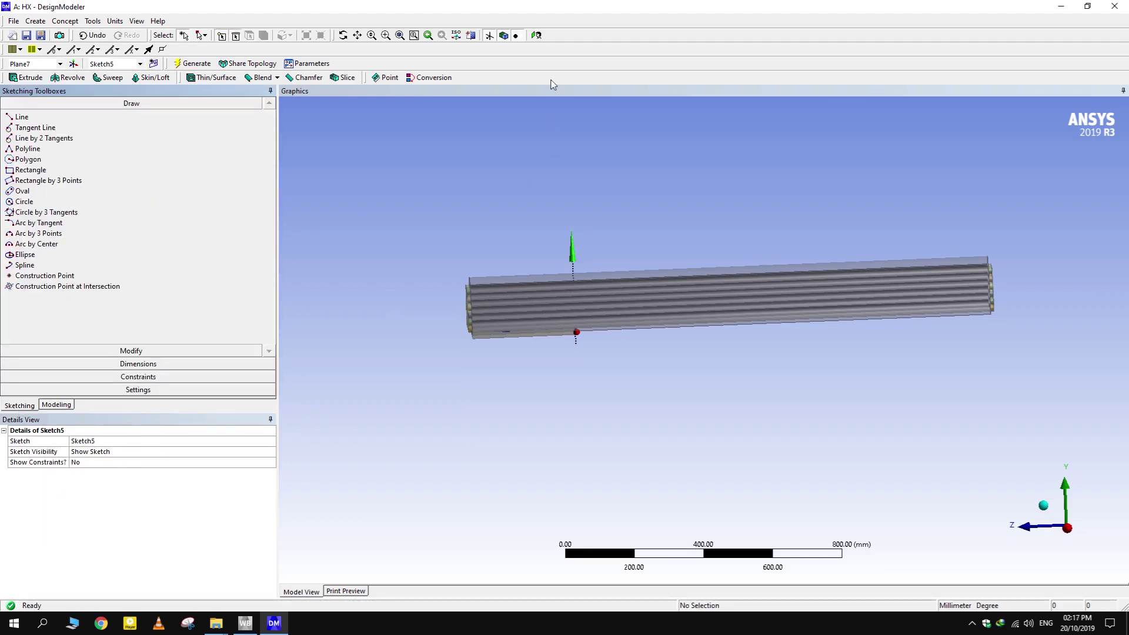
{"action": "left_click", "coordinate": [535, 35]}
{"action": "scroll", "coordinate": [758, 376], "scroll_direction": "up", "scroll_amount": 6}
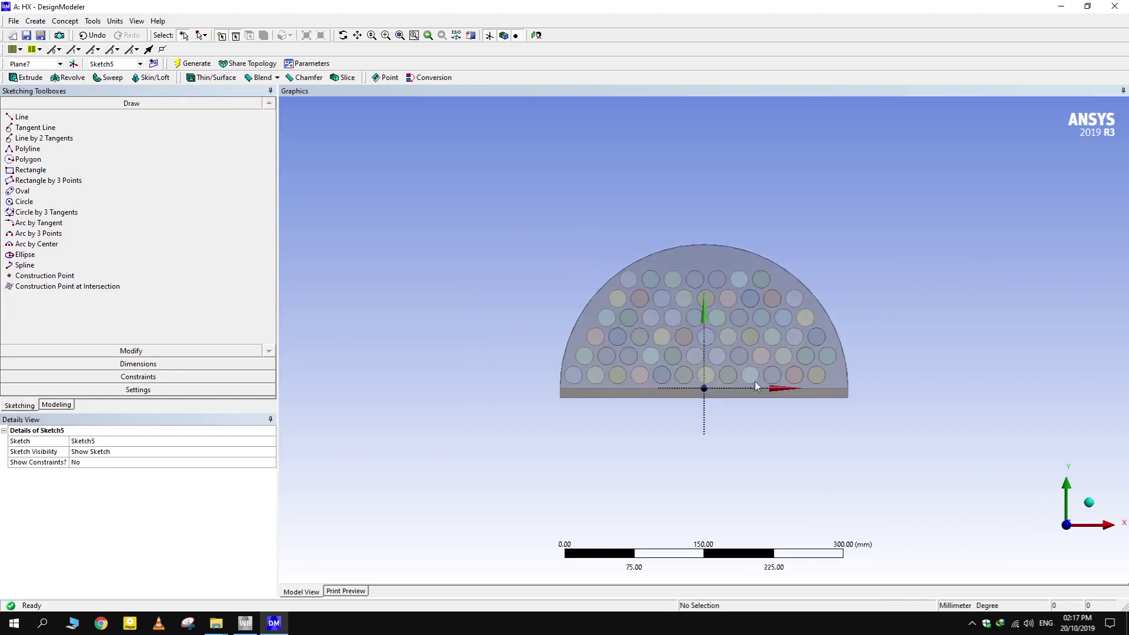
{"action": "scroll", "coordinate": [721, 406], "scroll_direction": "up", "scroll_amount": 3}
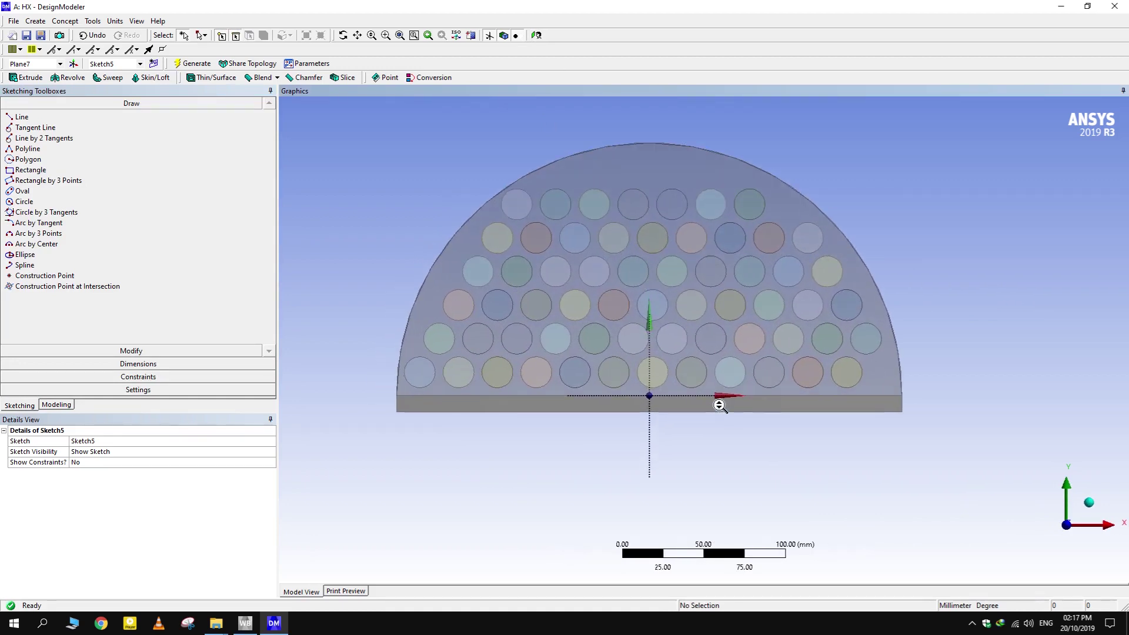
{"action": "left_click", "coordinate": [22, 117]}
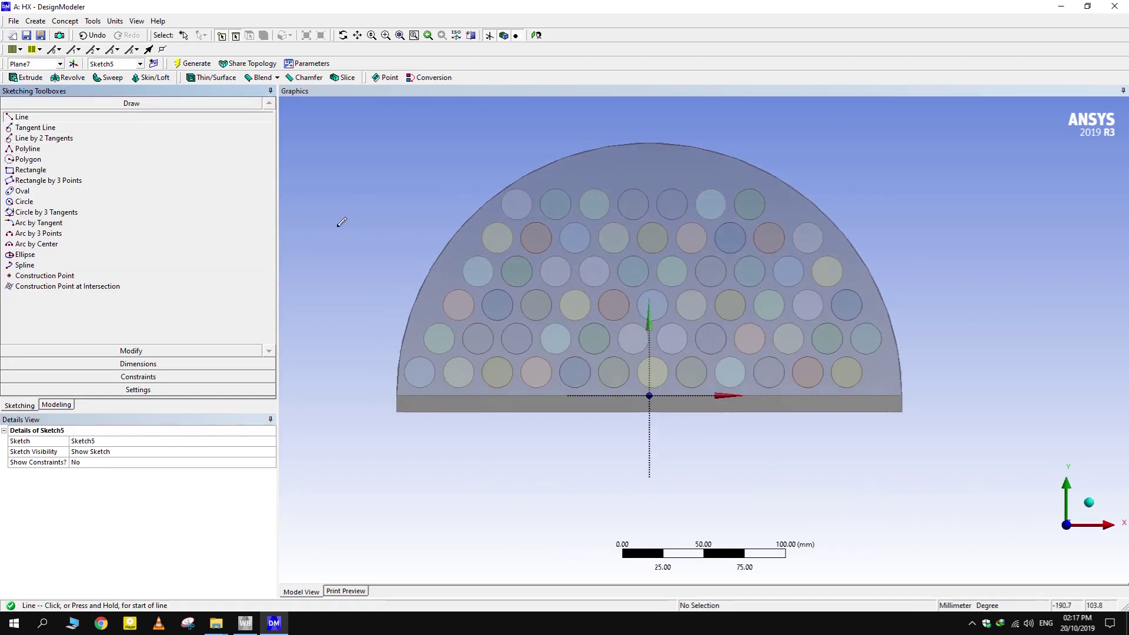
{"action": "left_click", "coordinate": [338, 245]}
{"action": "left_click", "coordinate": [920, 247]}
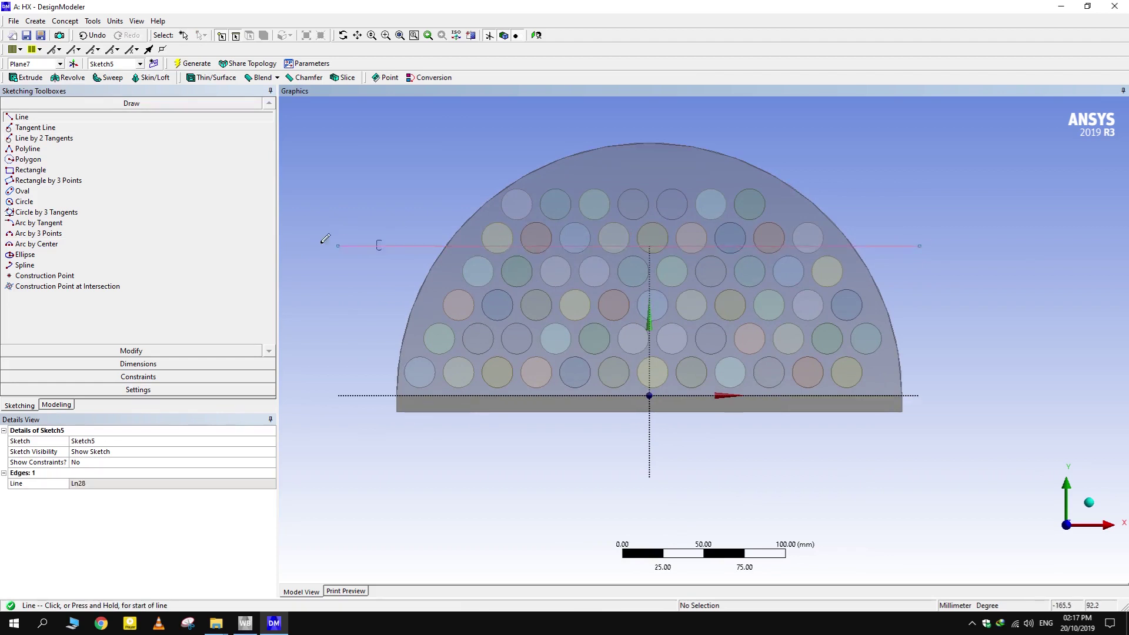
Add a vertical dimension between the line and the horizontal axis and set it to 85 mm
{"action": "left_click", "coordinate": [159, 365]}
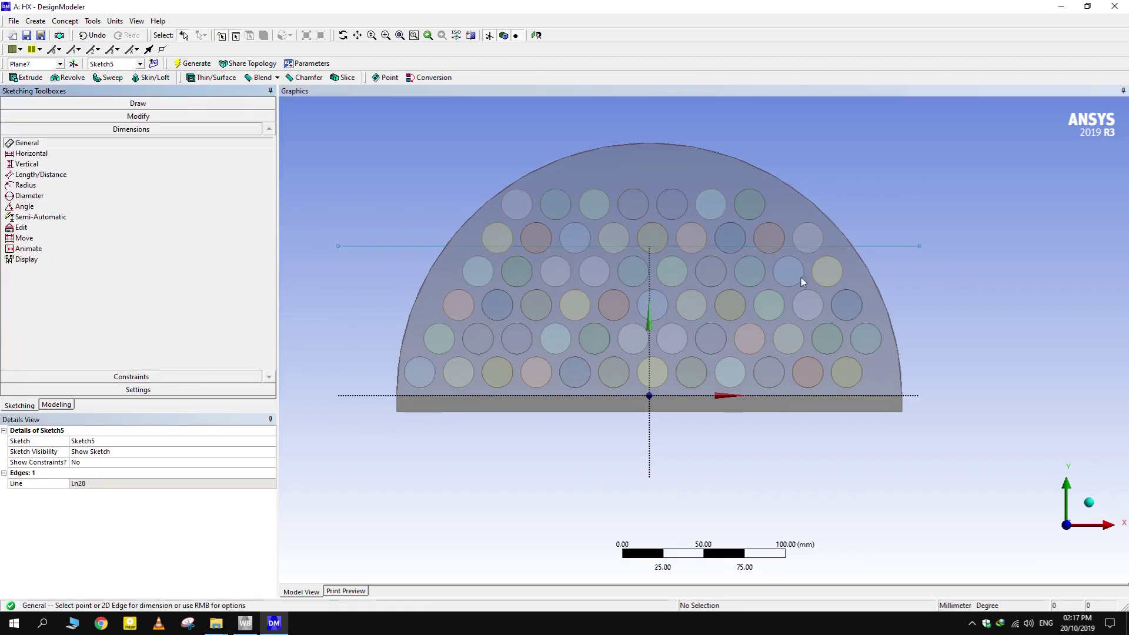
{"action": "left_click", "coordinate": [59, 166]}
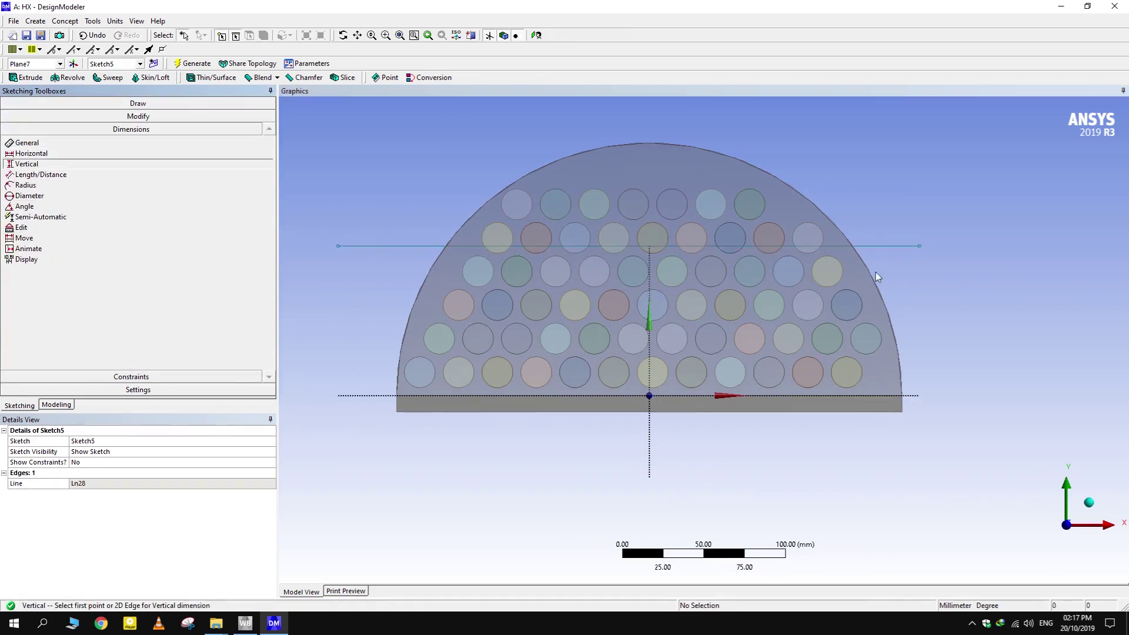
{"action": "left_click", "coordinate": [894, 247]}
{"action": "left_click", "coordinate": [893, 400]}
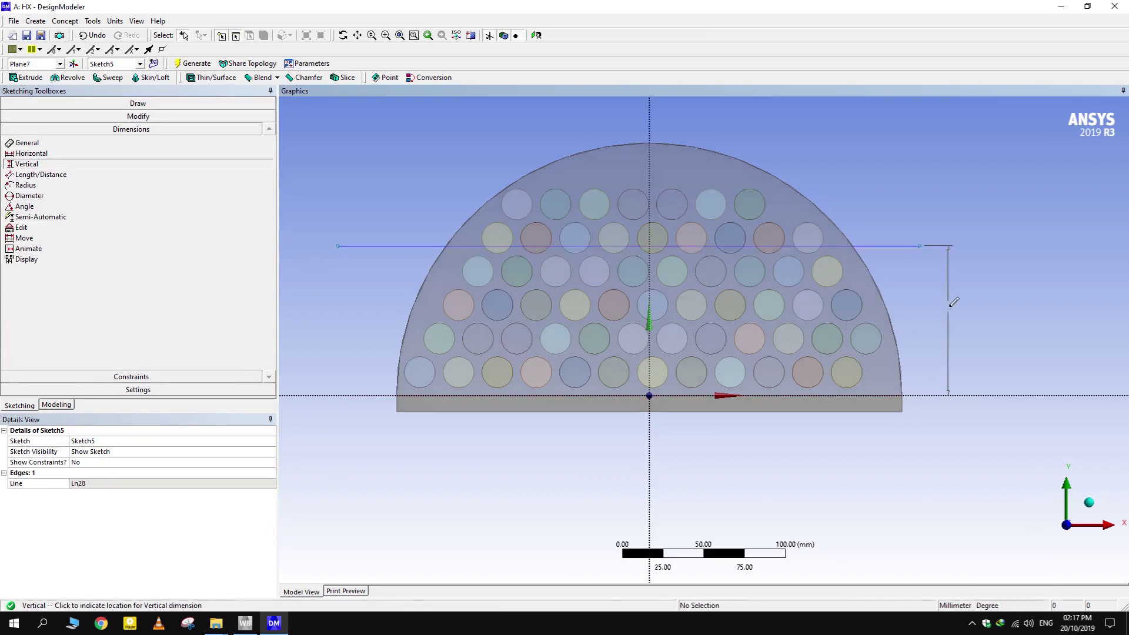
{"action": "left_click", "coordinate": [950, 305]}
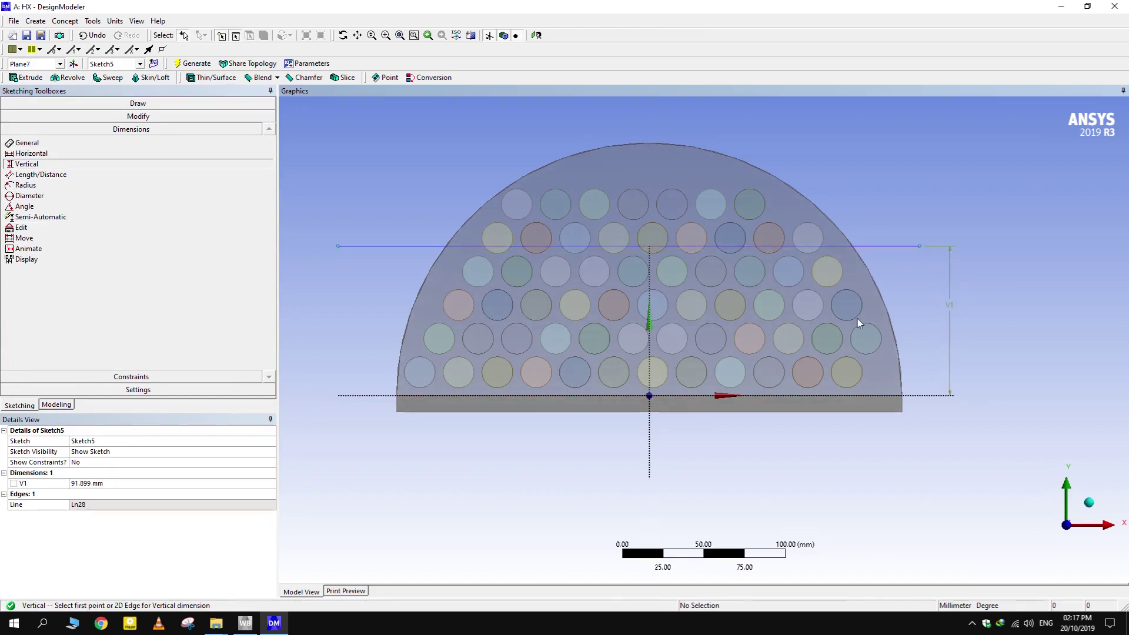
{"action": "left_click", "coordinate": [110, 483]}
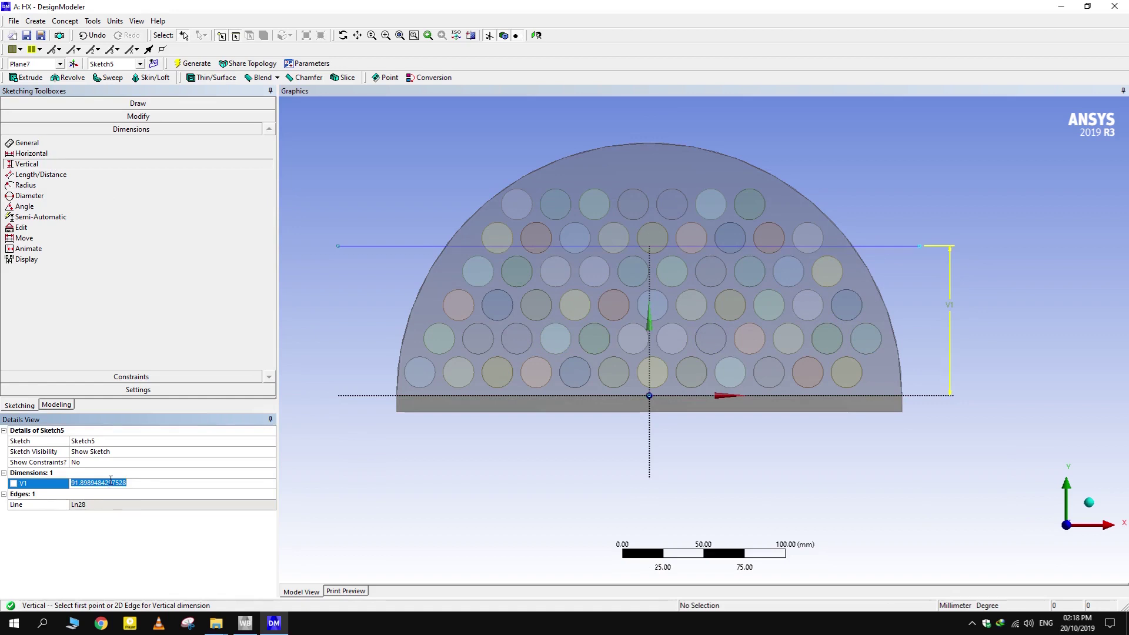
{"action": "type", "text": "85"}
{"action": "key", "text": "Return"}
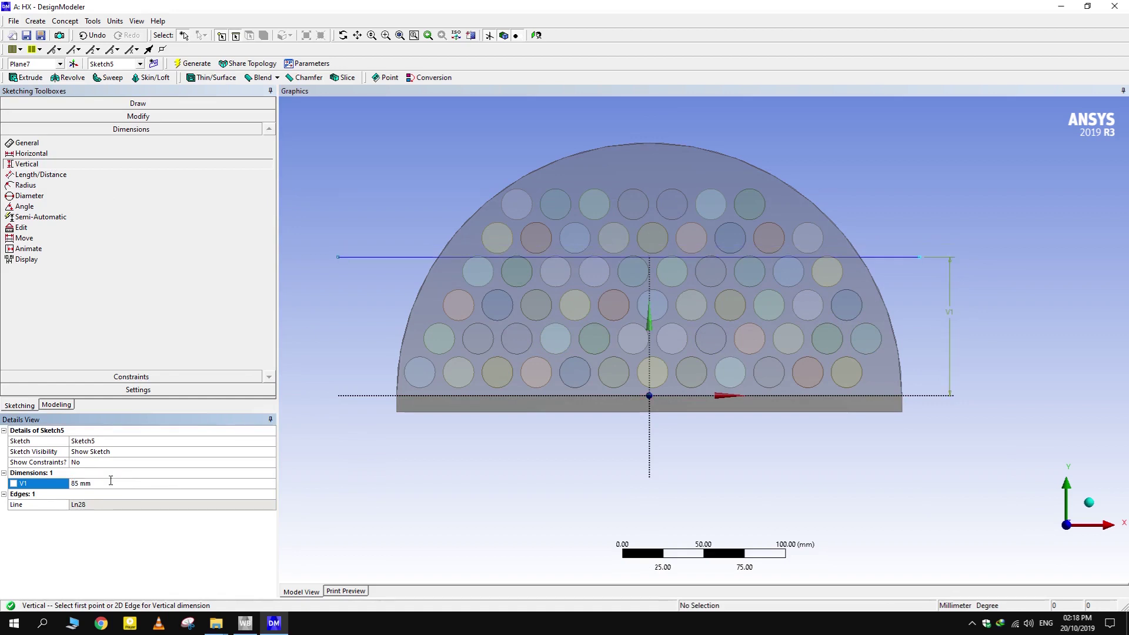
Change the line's height above the horizontal axis to 87 mm
{"action": "left_click", "coordinate": [109, 480]}
{"action": "type", "text": "87"}
{"action": "key", "text": "Return"}
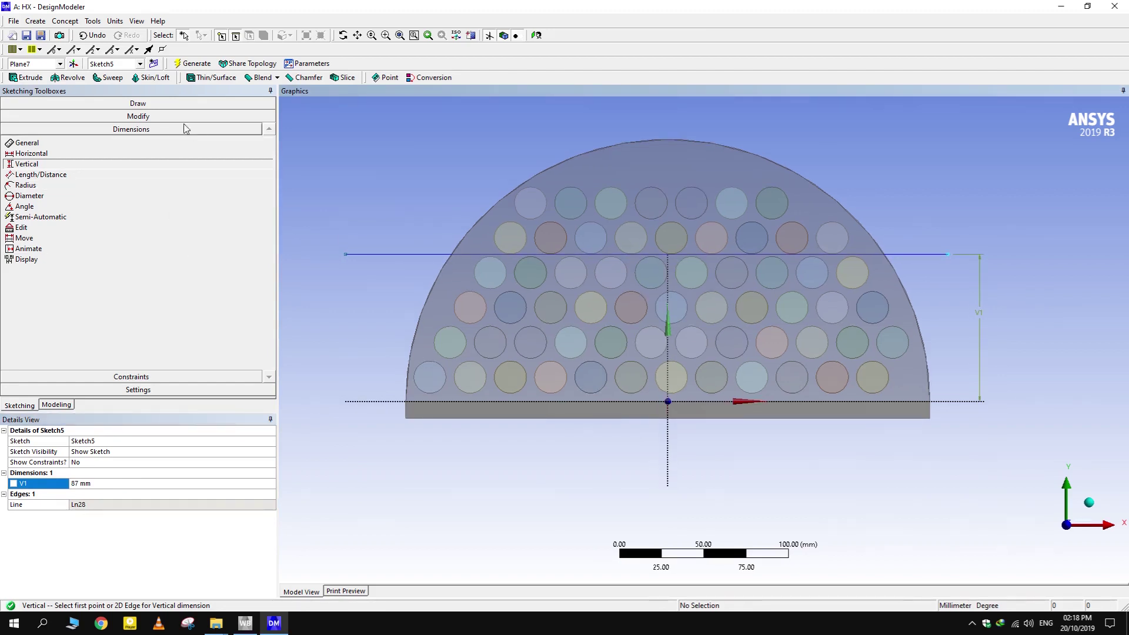
Draw two arcs centred on the origin along the shell outline, each running from the 87 mm line down to the horizontal axis
{"action": "left_click", "coordinate": [160, 105]}
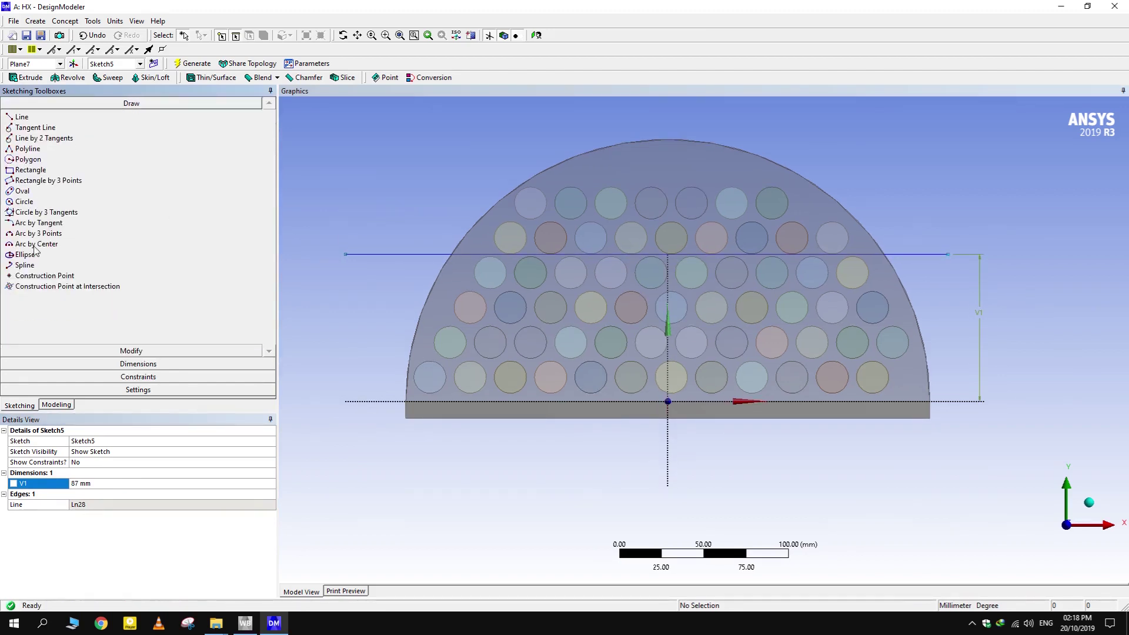
{"action": "left_click", "coordinate": [65, 244]}
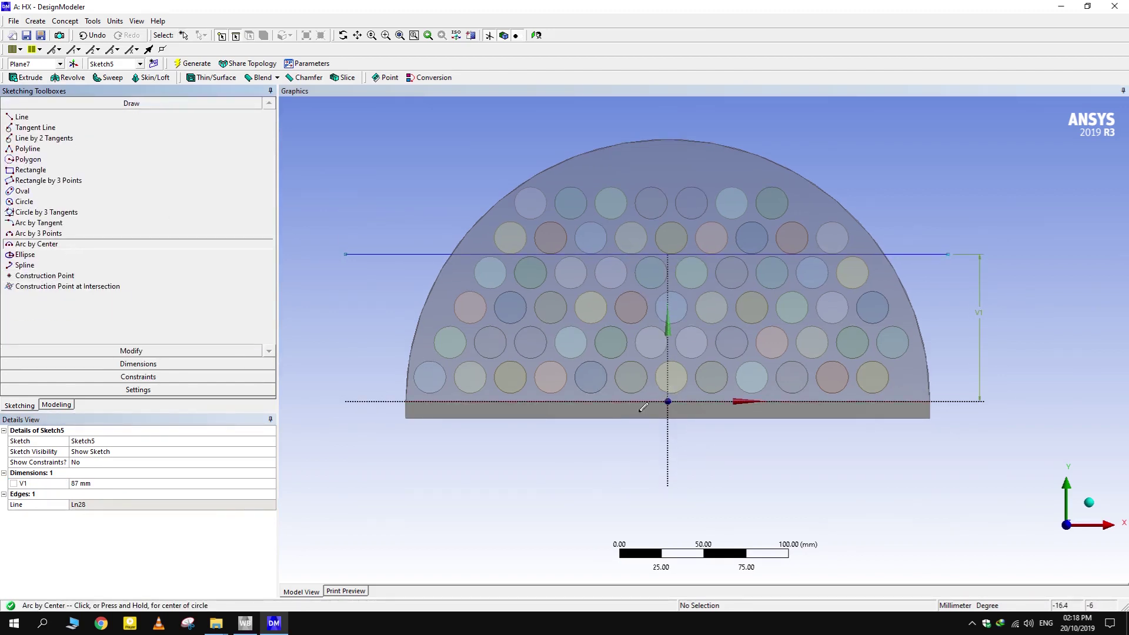
{"action": "left_click", "coordinate": [668, 401]}
{"action": "left_click", "coordinate": [453, 254]}
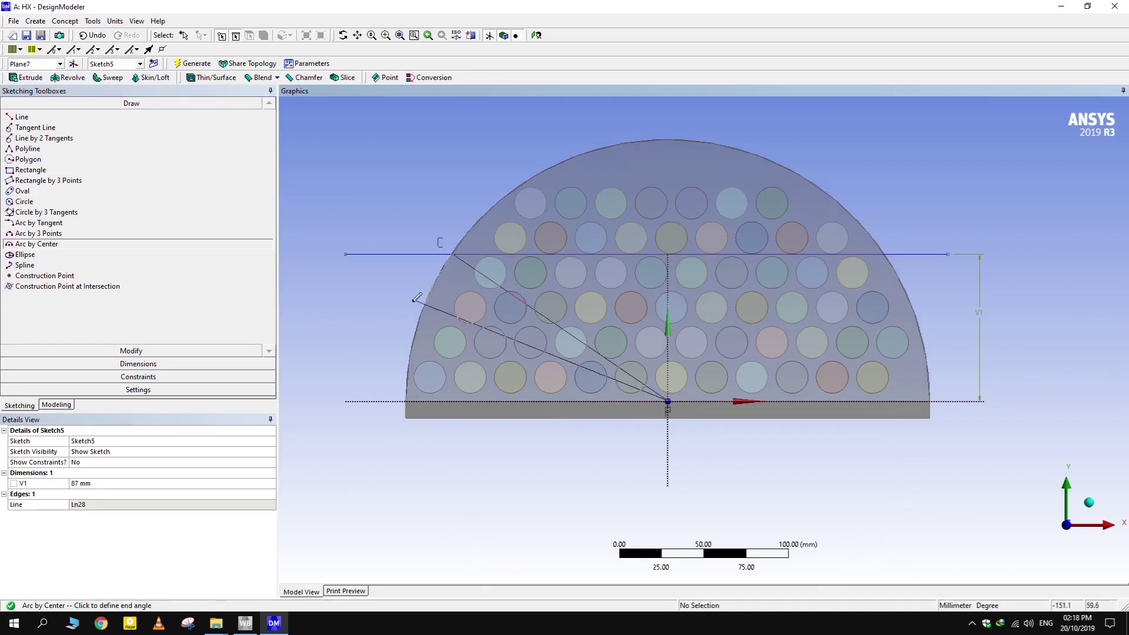
{"action": "left_click", "coordinate": [408, 398]}
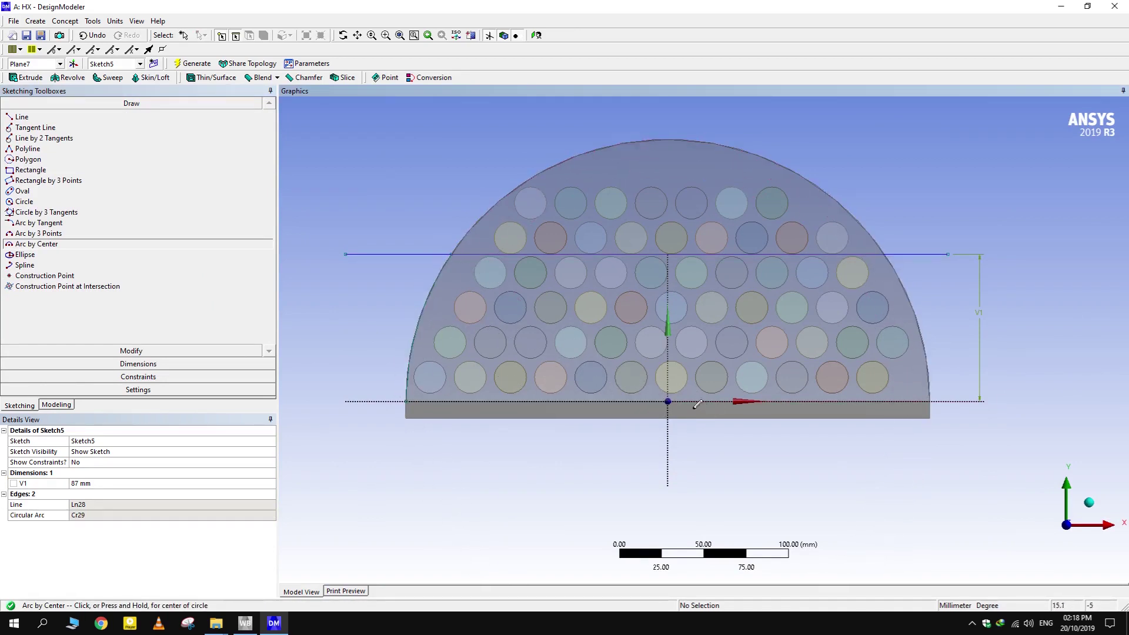
{"action": "left_click", "coordinate": [668, 401]}
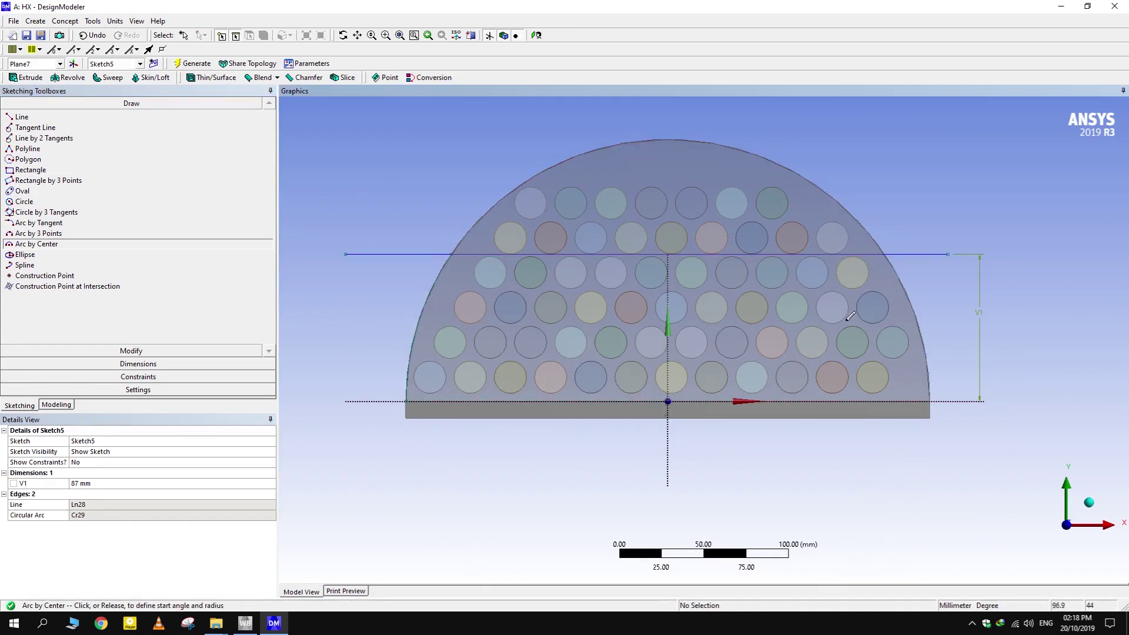
{"action": "left_click", "coordinate": [887, 253]}
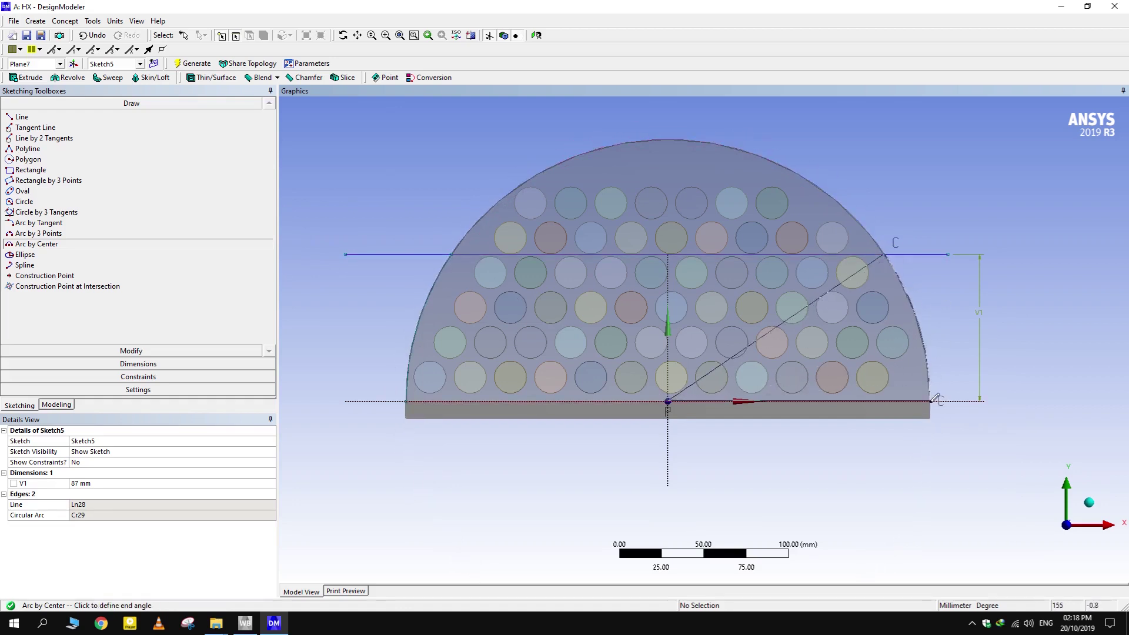
{"action": "left_click", "coordinate": [935, 399]}
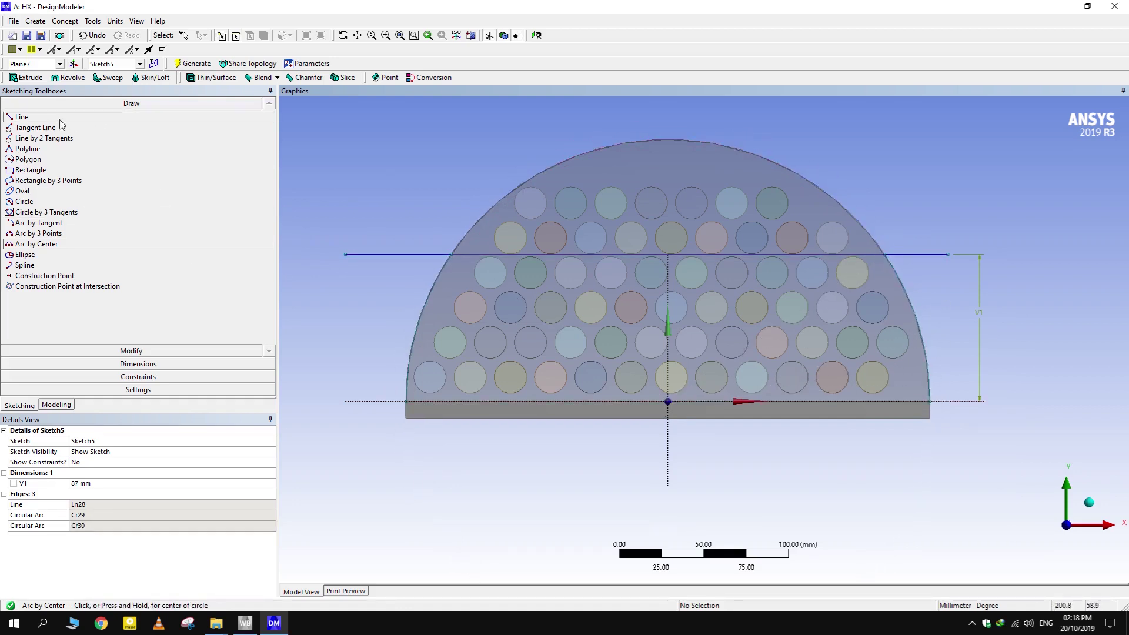
Draw a horizontal line along the horizontal axis joining the lower ends of the two arcs
{"action": "left_click", "coordinate": [22, 116]}
{"action": "left_click", "coordinate": [408, 398]}
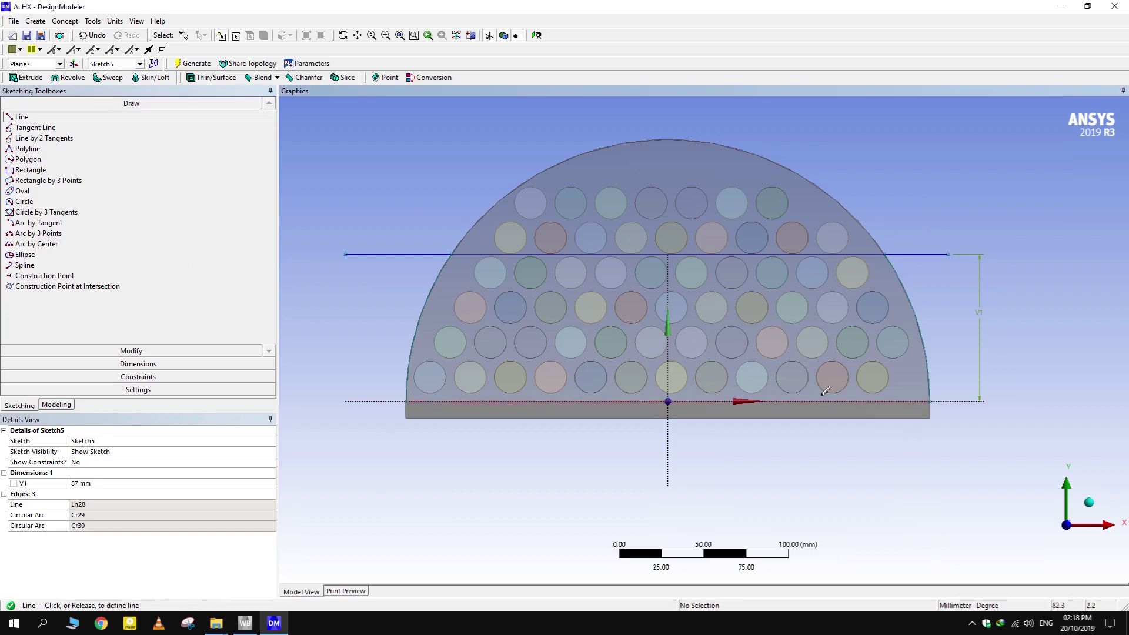
{"action": "left_click", "coordinate": [931, 399]}
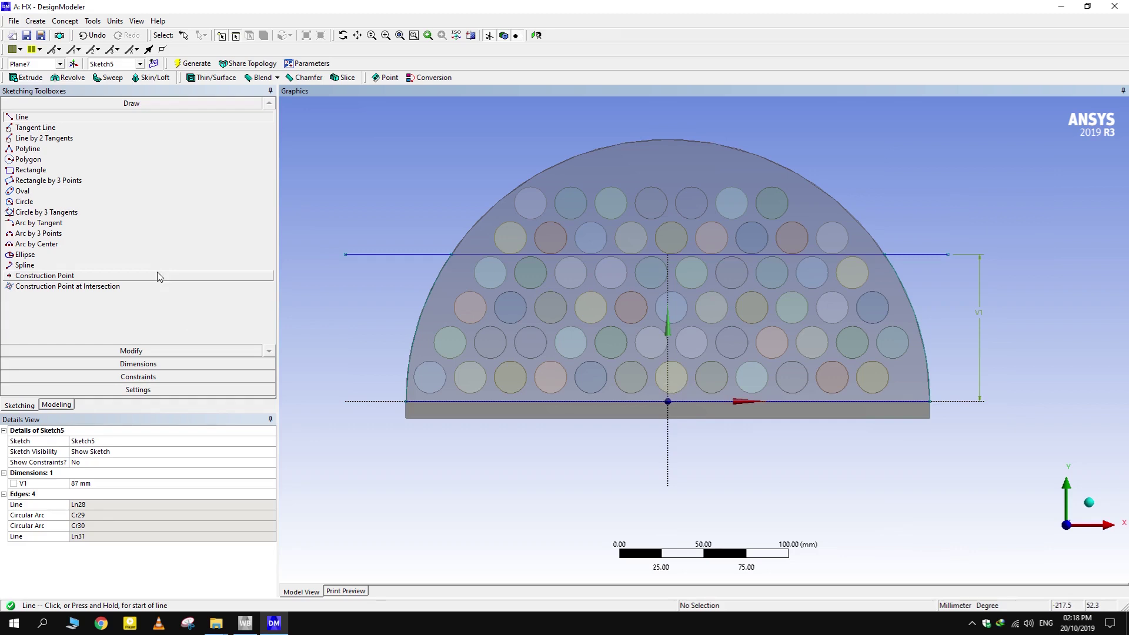
Trim both ends of the upper horizontal line that extend beyond the arcs to close the baffle profile
{"action": "left_click", "coordinate": [136, 352]}
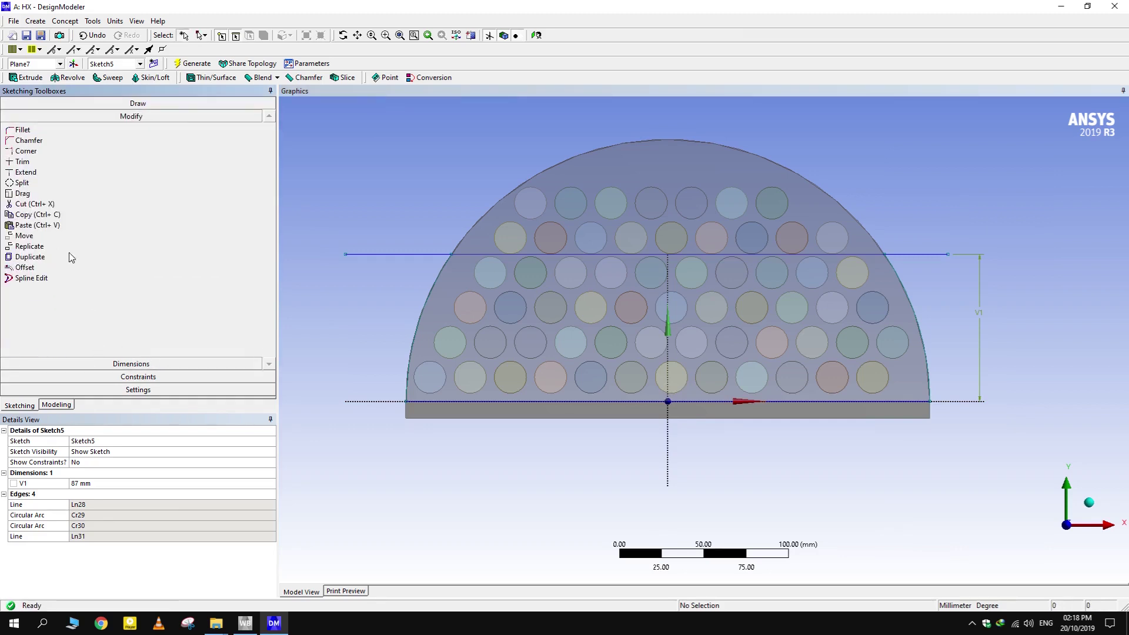
{"action": "left_click", "coordinate": [33, 162]}
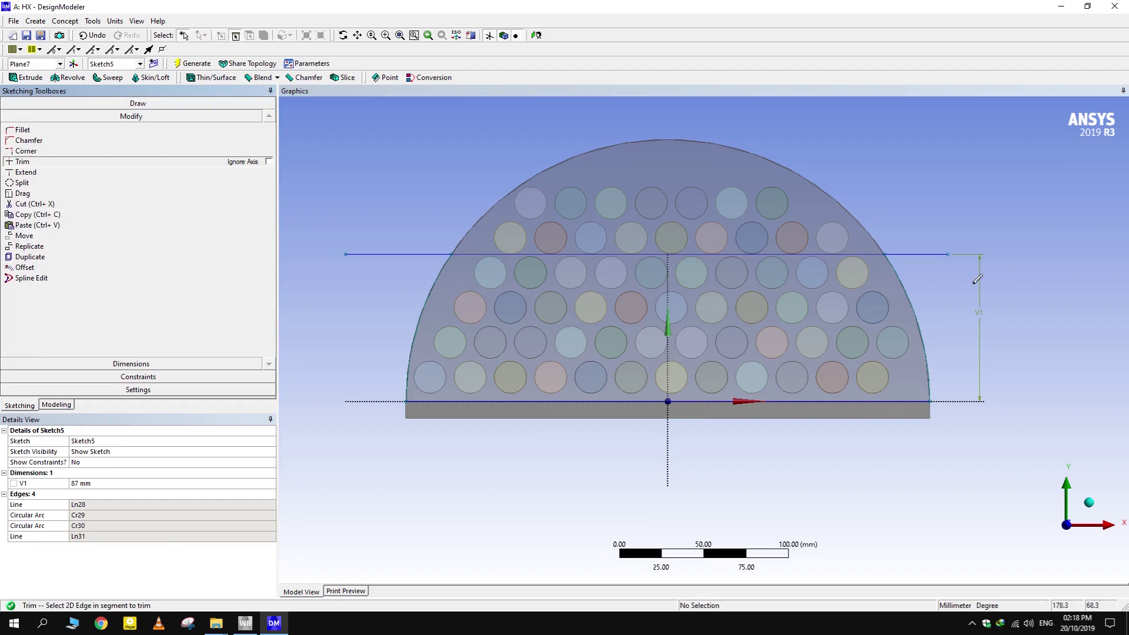
{"action": "left_click", "coordinate": [939, 254]}
{"action": "left_click", "coordinate": [383, 254]}
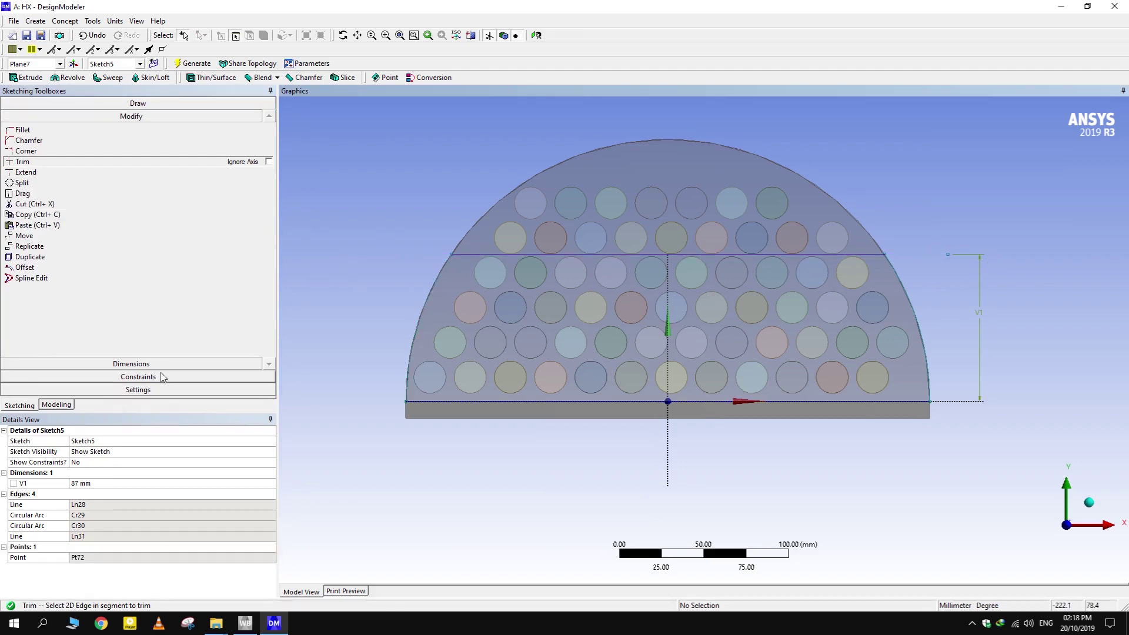
Leave sketching and select the baffle sketch on Plane7, viewing it in 3D against the shell and tubes
{"action": "left_click", "coordinate": [59, 405]}
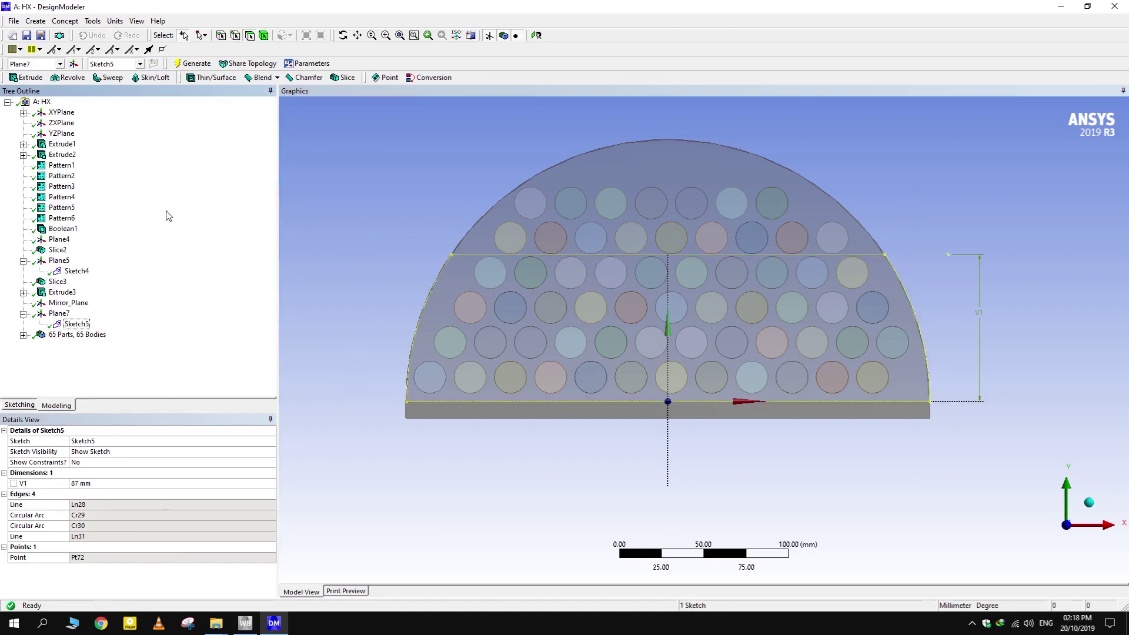
{"action": "left_click", "coordinate": [82, 325]}
{"action": "scroll", "coordinate": [764, 235], "scroll_direction": "down", "scroll_amount": 3}
{"action": "middle_click_drag", "start_coordinate": [900, 245], "coordinate": [829, 246]}
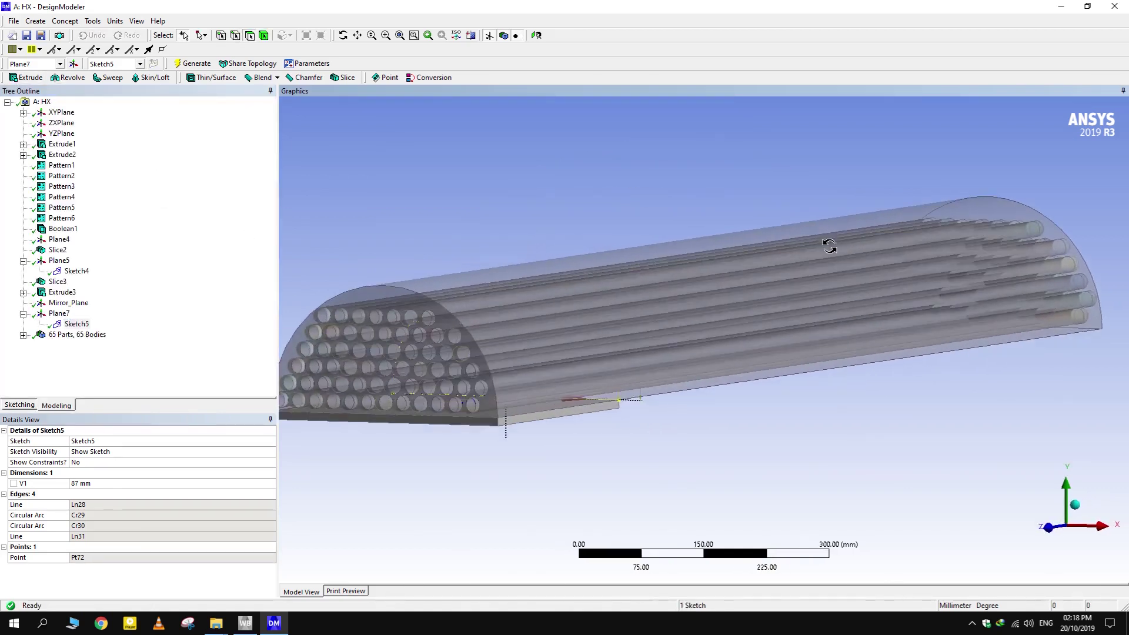
{"action": "mouse_move", "coordinate": [724, 333]}
{"action": "middle_mouse_down"}
{"action": "mouse_move", "coordinate": [814, 290]}
{"action": "mouse_move", "coordinate": [619, 311]}
{"action": "middle_mouse_up"}
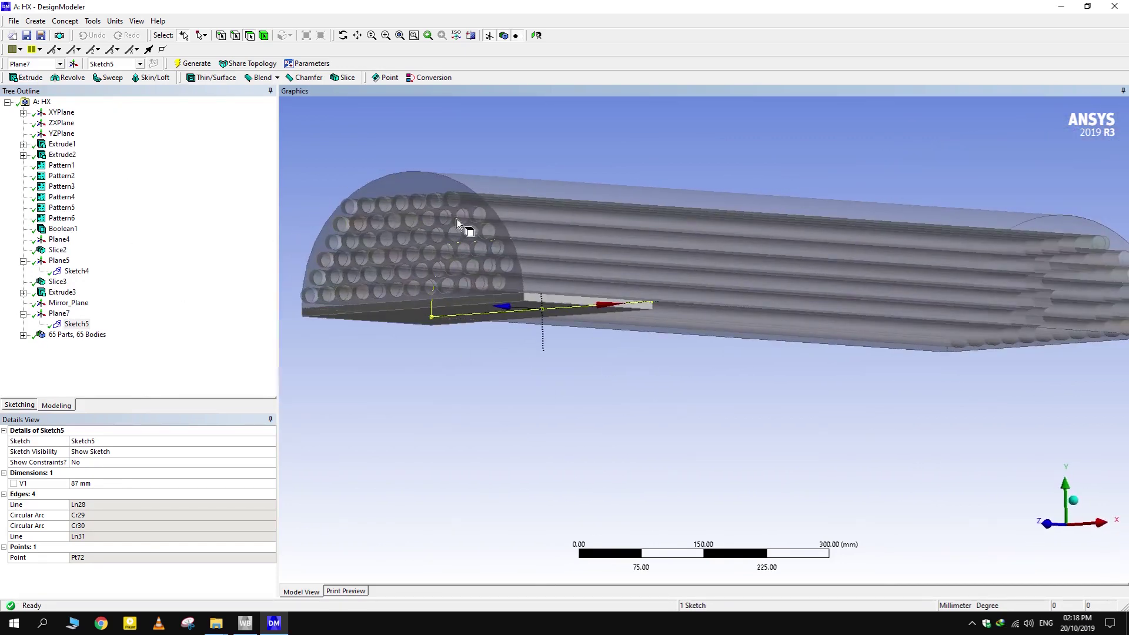
Start an extrusion of Sketch5 on Plane7 with the operation set to Add Frozen
{"action": "middle_click_drag", "start_coordinate": [456, 219], "coordinate": [701, 230]}
{"action": "scroll", "coordinate": [731, 295], "scroll_direction": "down", "scroll_amount": 2}
{"action": "middle_click_drag", "start_coordinate": [731, 295], "coordinate": [724, 299]}
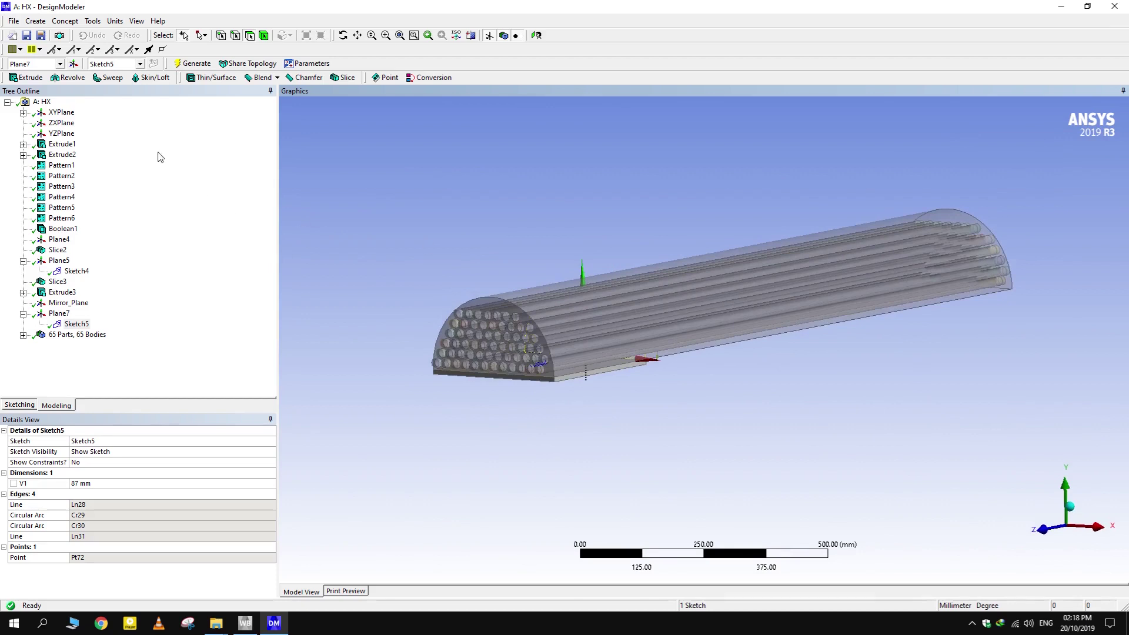
{"action": "left_click", "coordinate": [78, 324]}
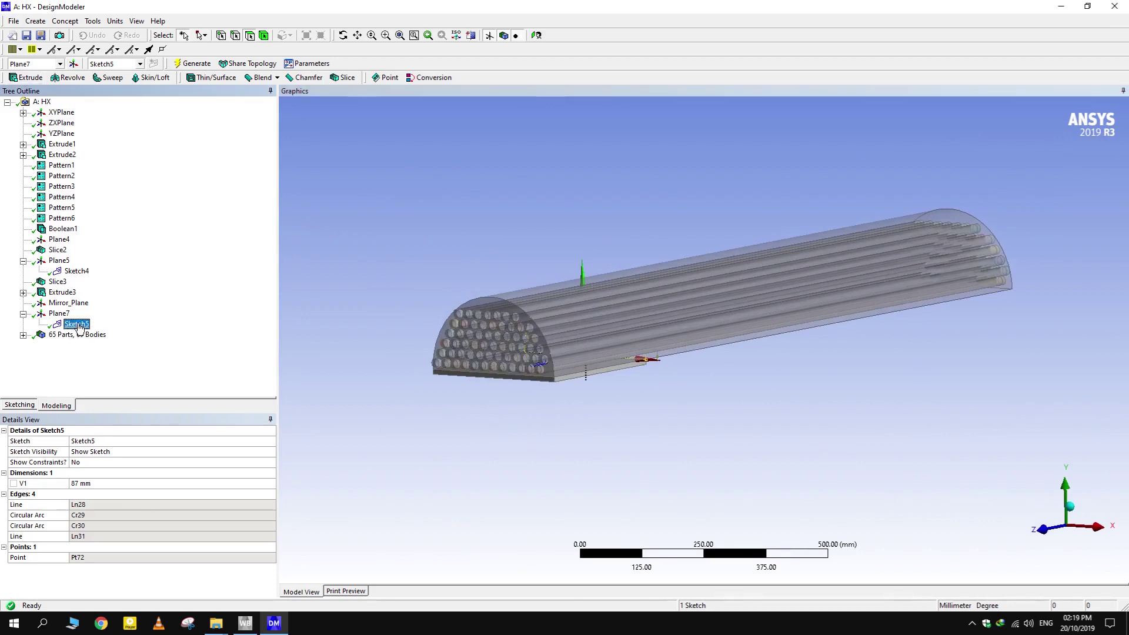
{"action": "left_click", "coordinate": [27, 78]}
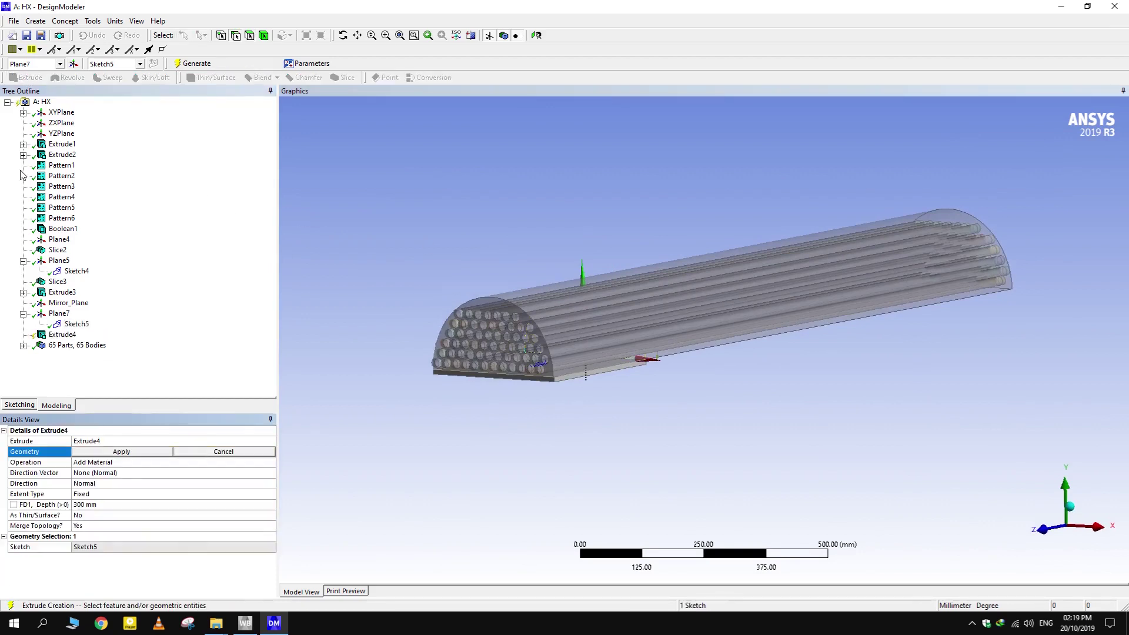
{"action": "left_click", "coordinate": [120, 452]}
{"action": "left_click", "coordinate": [200, 463]}
{"action": "left_click", "coordinate": [270, 462]}
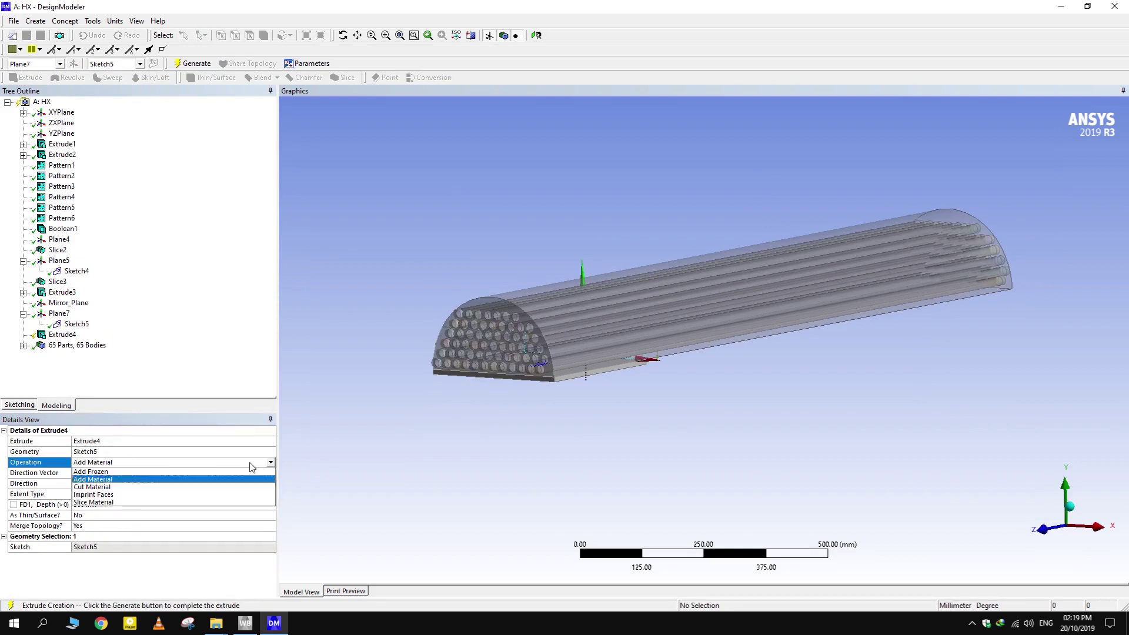
{"action": "left_click", "coordinate": [106, 477]}
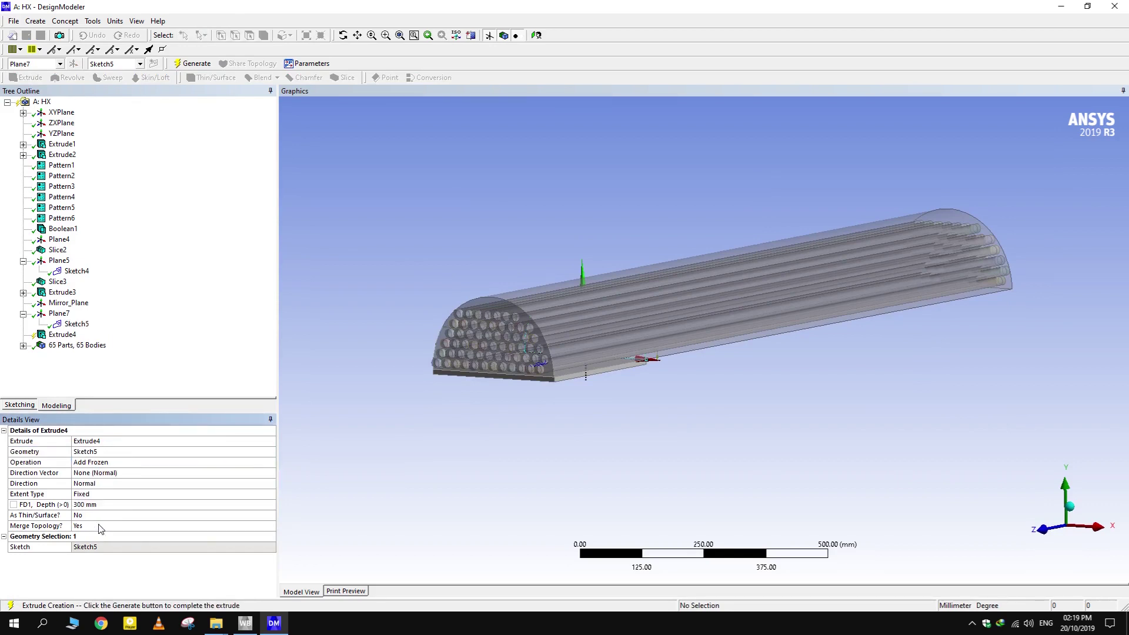
Set the extrusion depth to 10 mm and generate the baffle as a separate body
{"action": "left_click", "coordinate": [113, 504]}
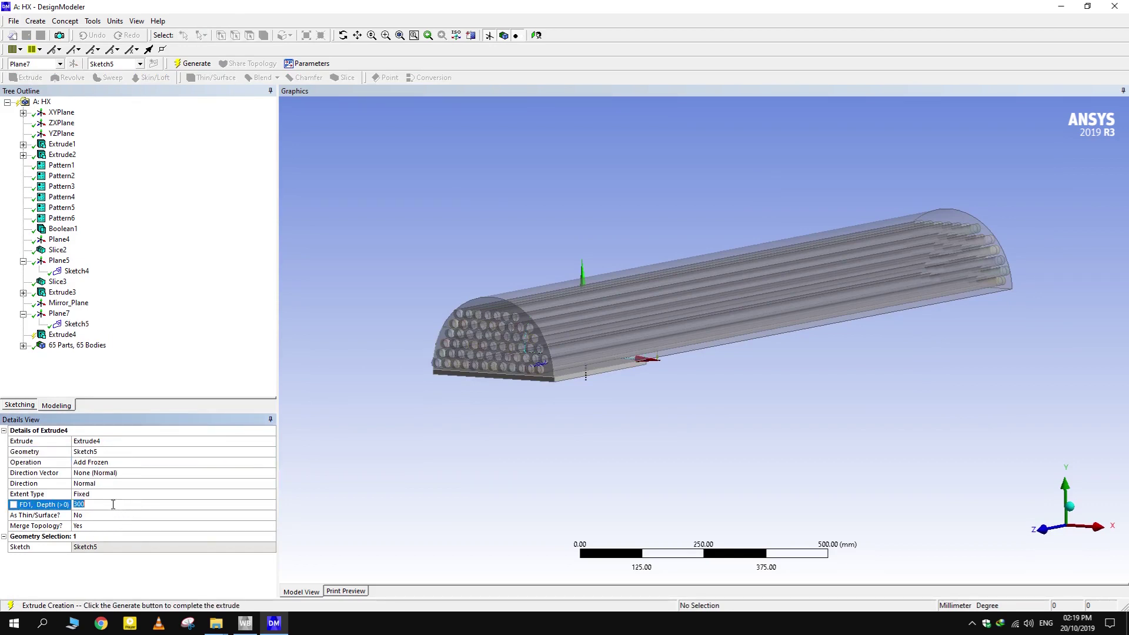
{"action": "type", "text": "10"}
{"action": "key", "text": "Return"}
{"action": "left_click", "coordinate": [192, 63]}
Start a linear pattern from the baffle's curved face, using the shell's end-face normal reversed to point along the tubes
{"action": "middle_click_drag", "start_coordinate": [650, 456], "coordinate": [721, 394]}
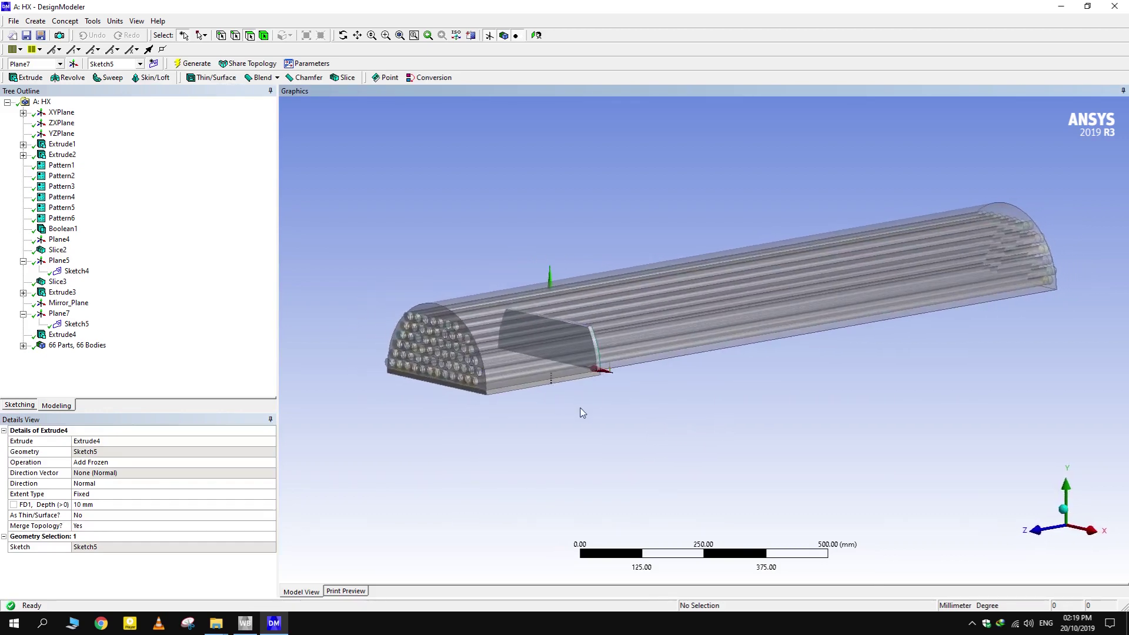
{"action": "left_click", "coordinate": [594, 341]}
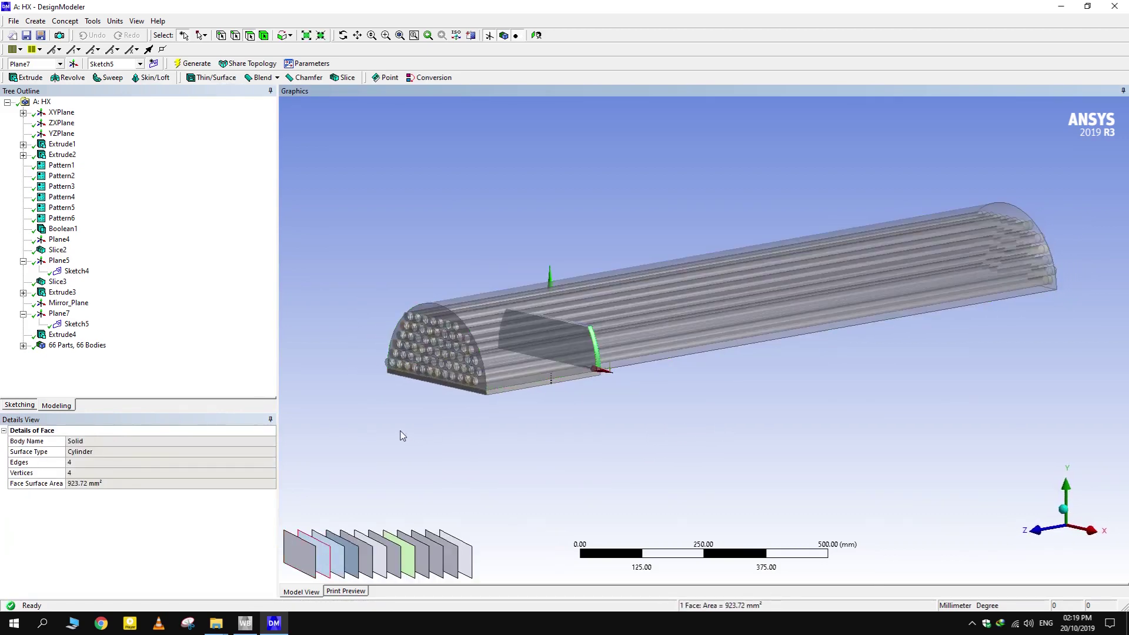
{"action": "left_click", "coordinate": [36, 22]}
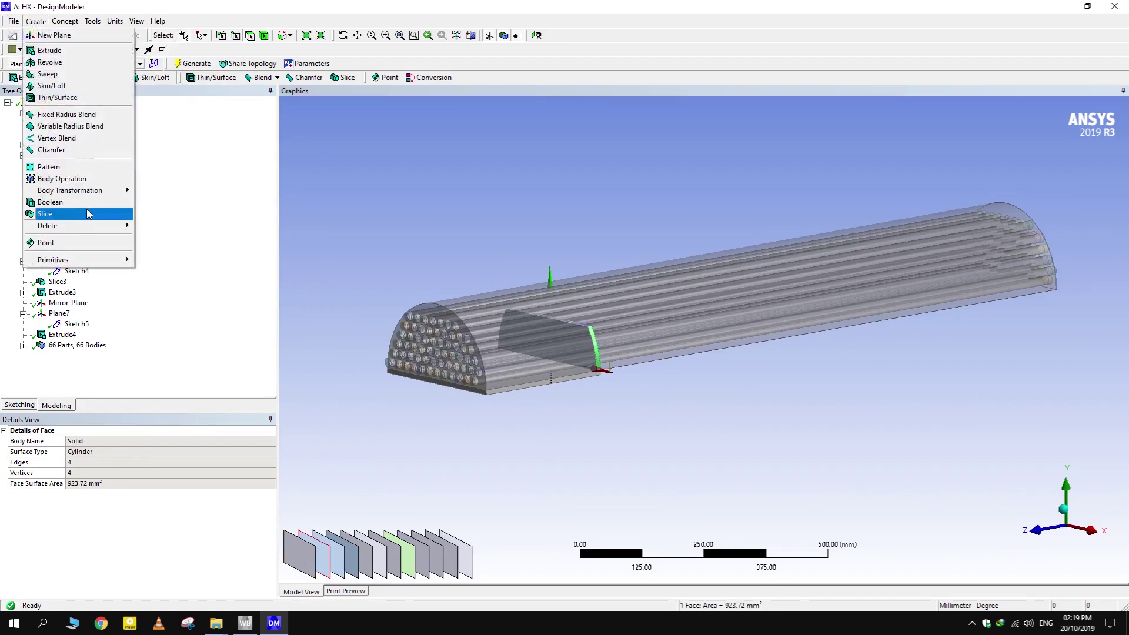
{"action": "left_click", "coordinate": [75, 167]}
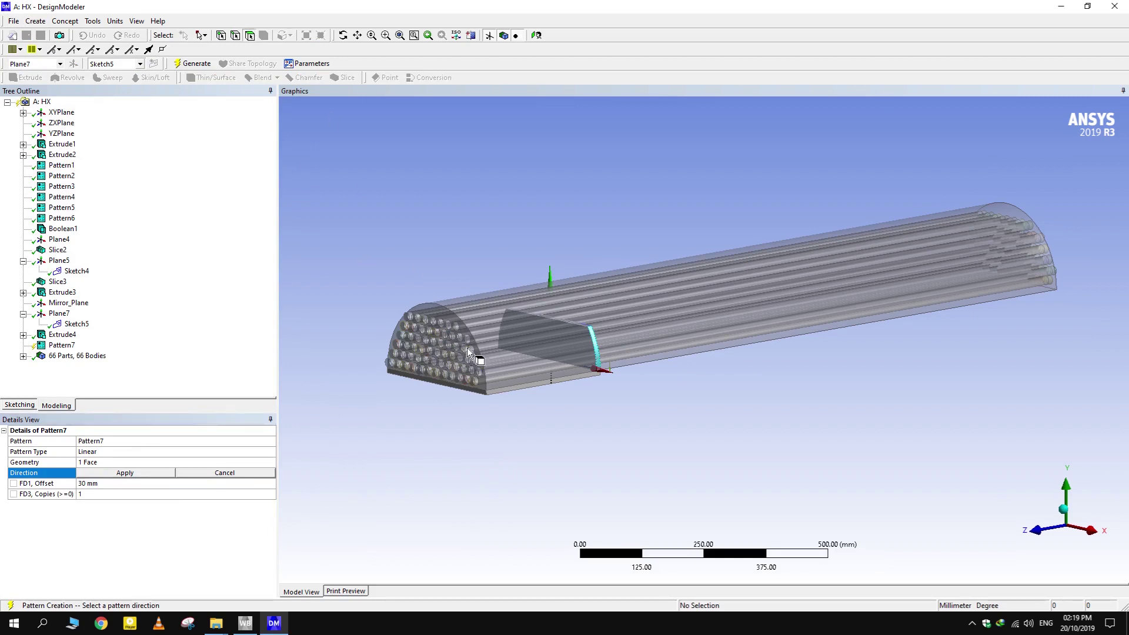
{"action": "left_click", "coordinate": [441, 312]}
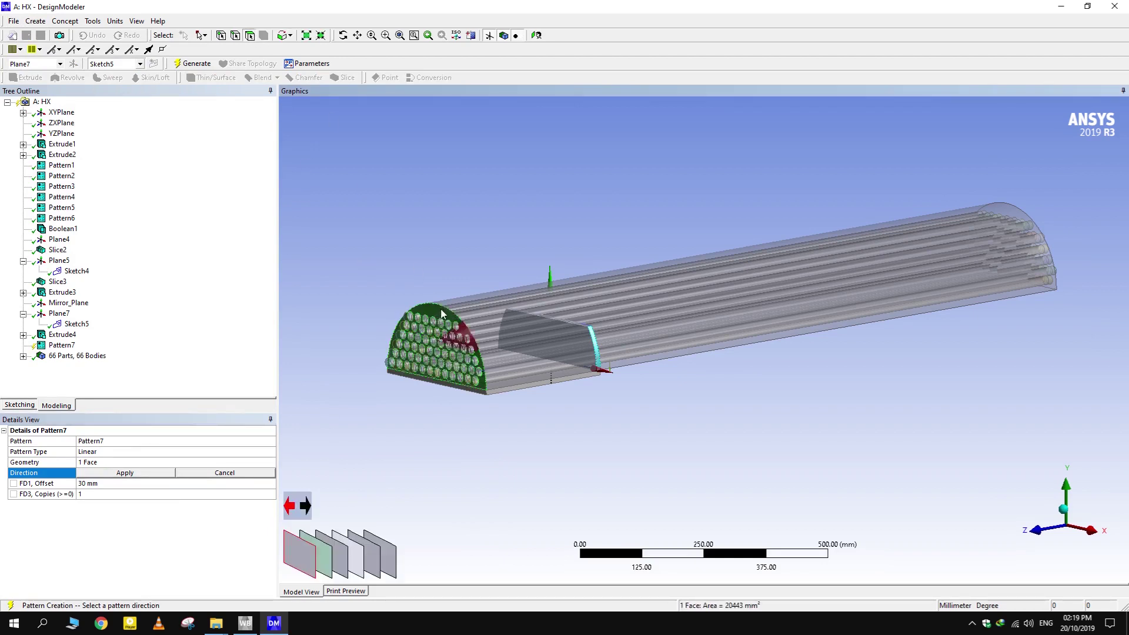
{"action": "left_click", "coordinate": [307, 506]}
{"action": "left_click", "coordinate": [109, 473]}
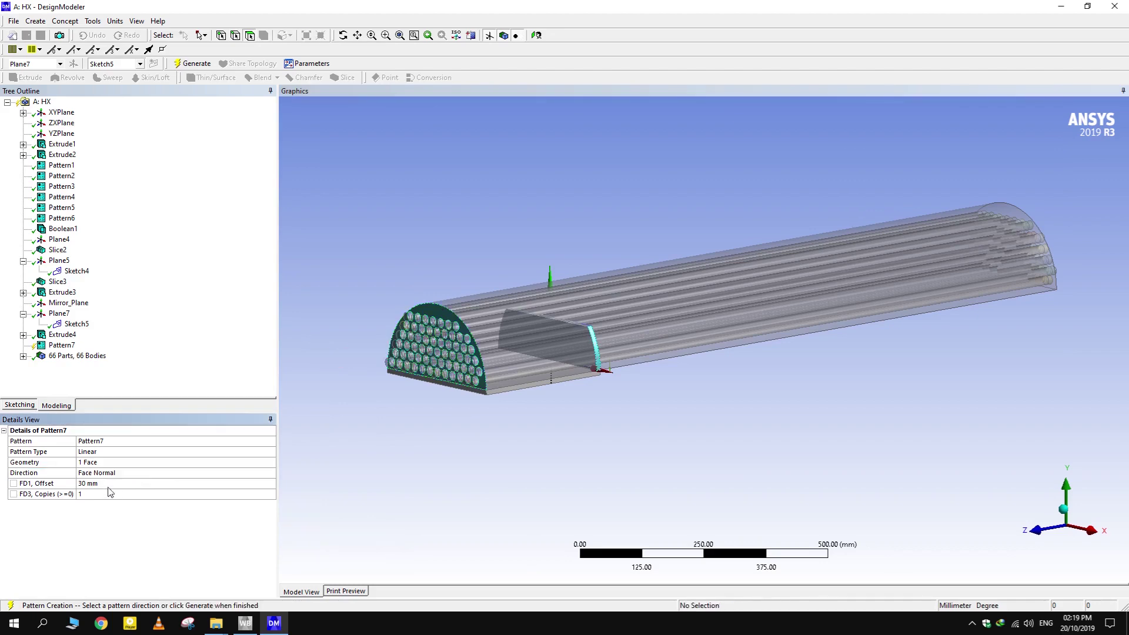
Replace the pattern geometry with the whole baffle body and generate one copy at a 300 mm offset
{"action": "left_click", "coordinate": [141, 465]}
{"action": "scroll", "coordinate": [563, 370], "scroll_direction": "up", "scroll_amount": 3}
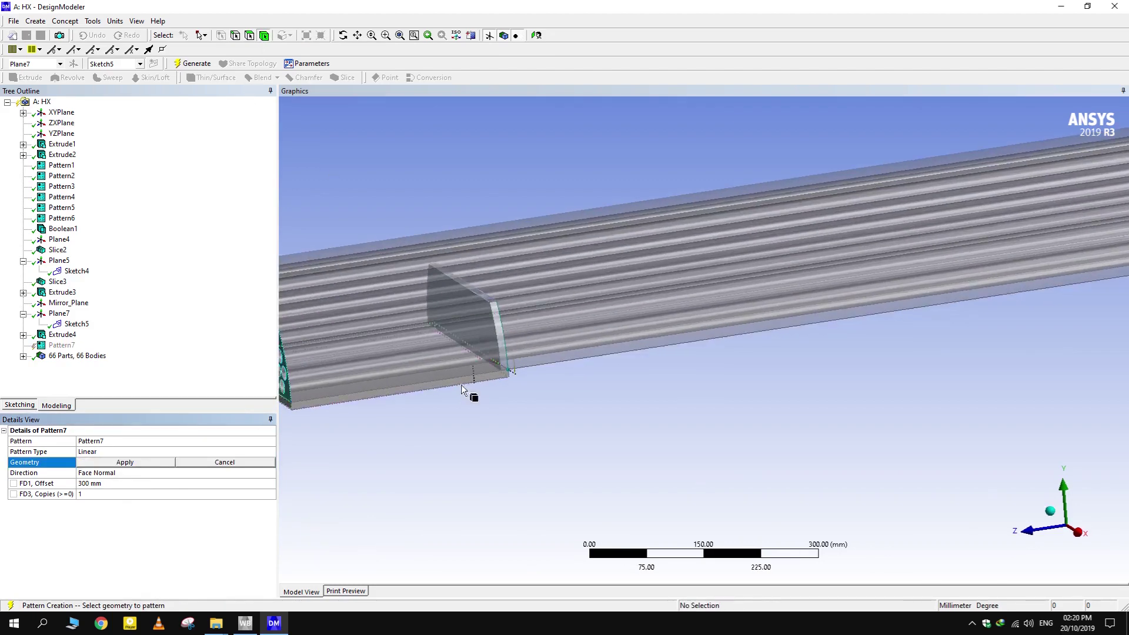
{"action": "left_click", "coordinate": [504, 323]}
{"action": "left_click", "coordinate": [326, 566]}
{"action": "scroll", "coordinate": [552, 439], "scroll_direction": "down", "scroll_amount": 2}
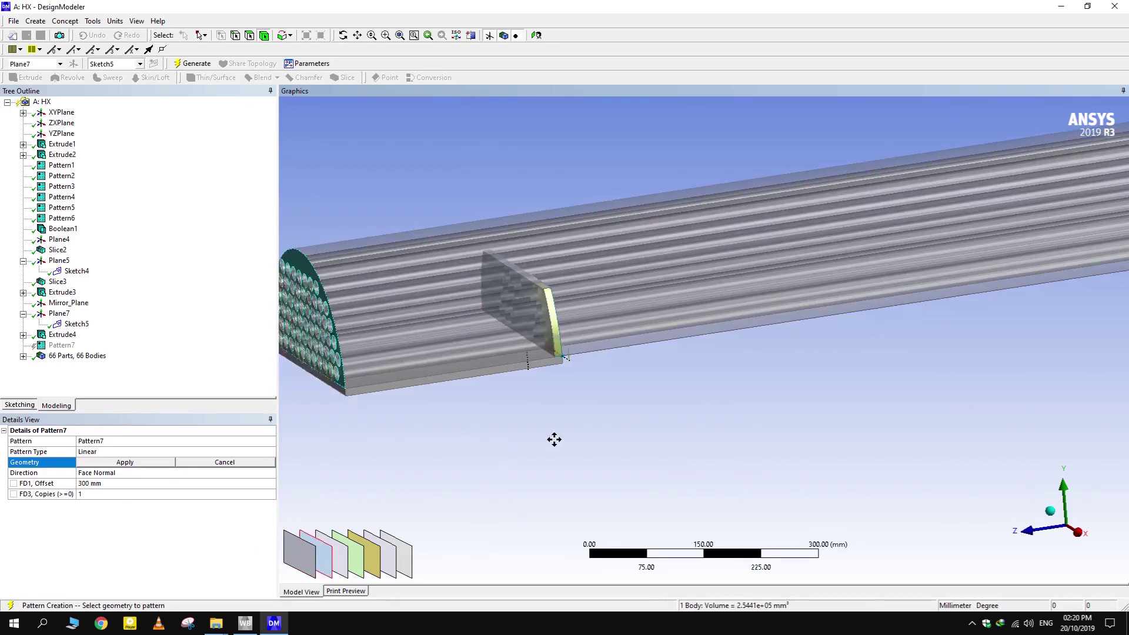
{"action": "left_click", "coordinate": [114, 467]}
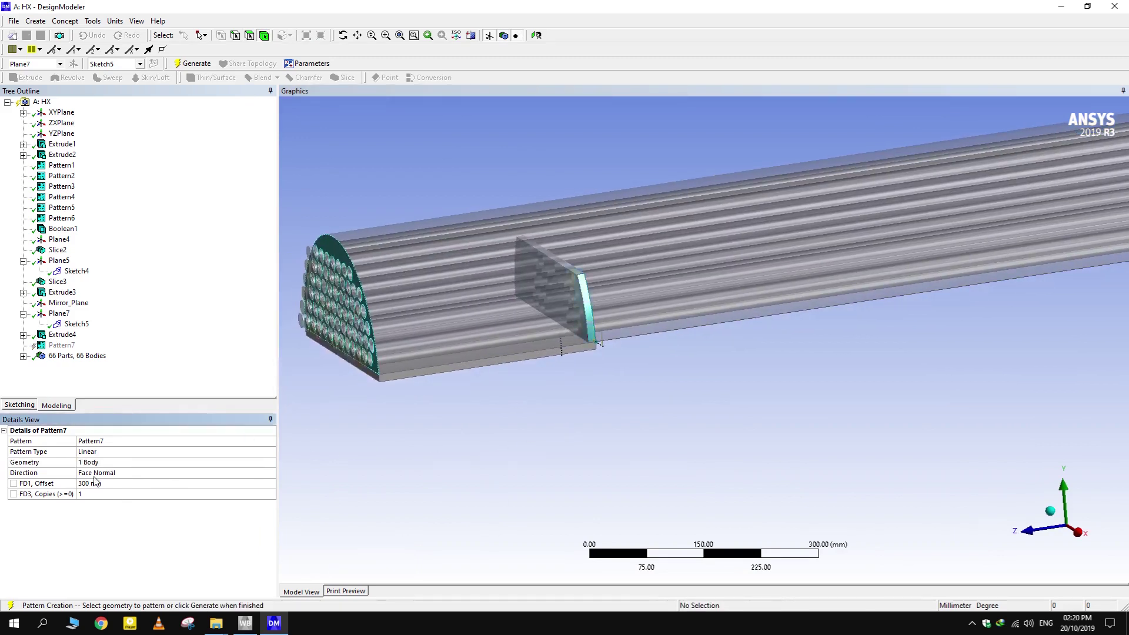
{"action": "scroll", "coordinate": [410, 398], "scroll_direction": "down", "scroll_amount": 2}
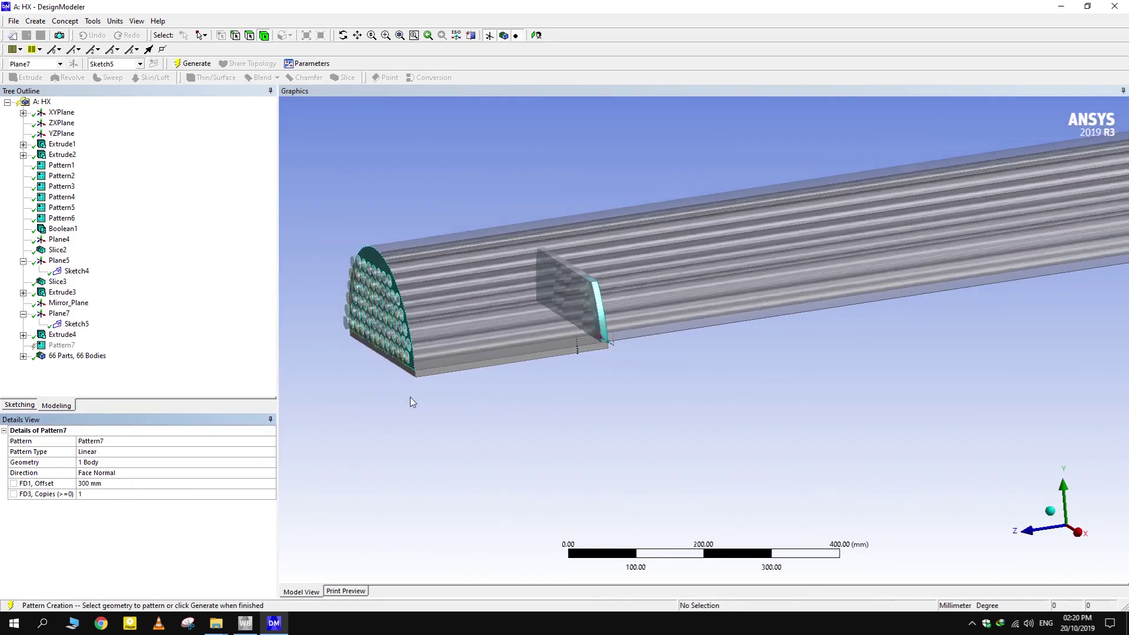
{"action": "left_click", "coordinate": [193, 62]}
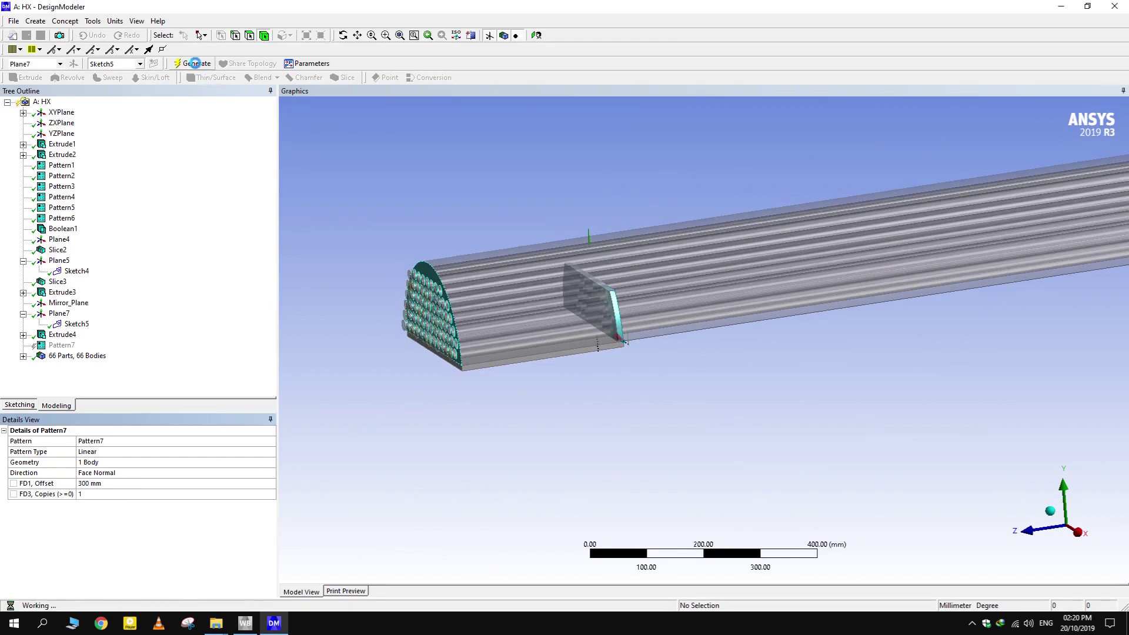
{"action": "scroll", "coordinate": [729, 341], "scroll_direction": "down", "scroll_amount": 3}
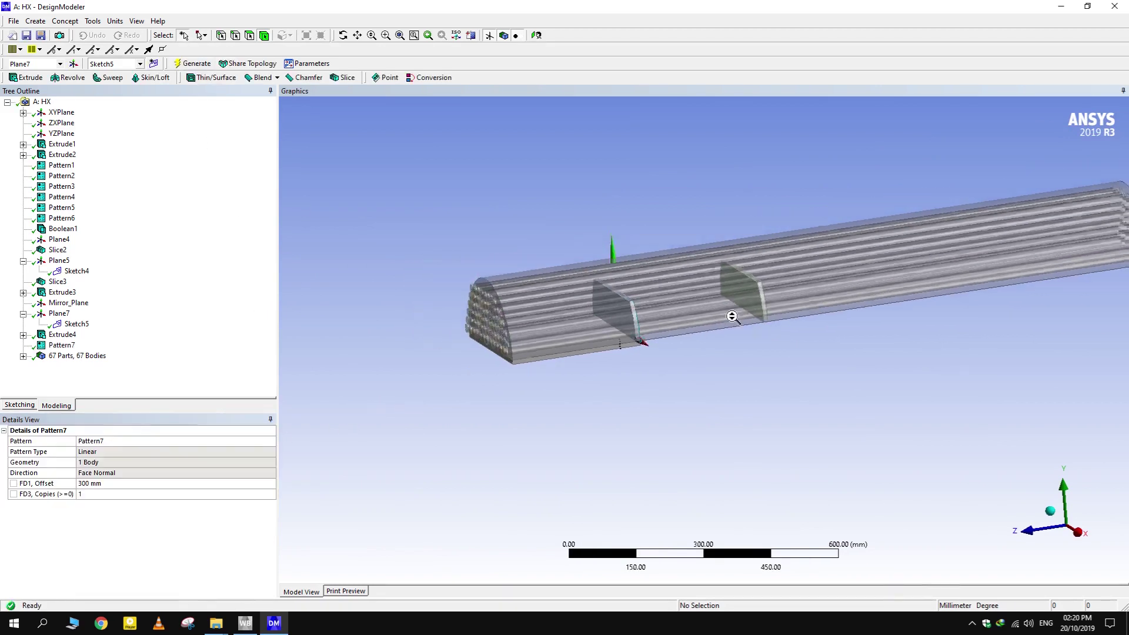
Set the baffle pattern's offset to 600 mm and regenerate it
{"action": "left_click", "coordinate": [112, 484]}
{"action": "key", "text": "Return"}
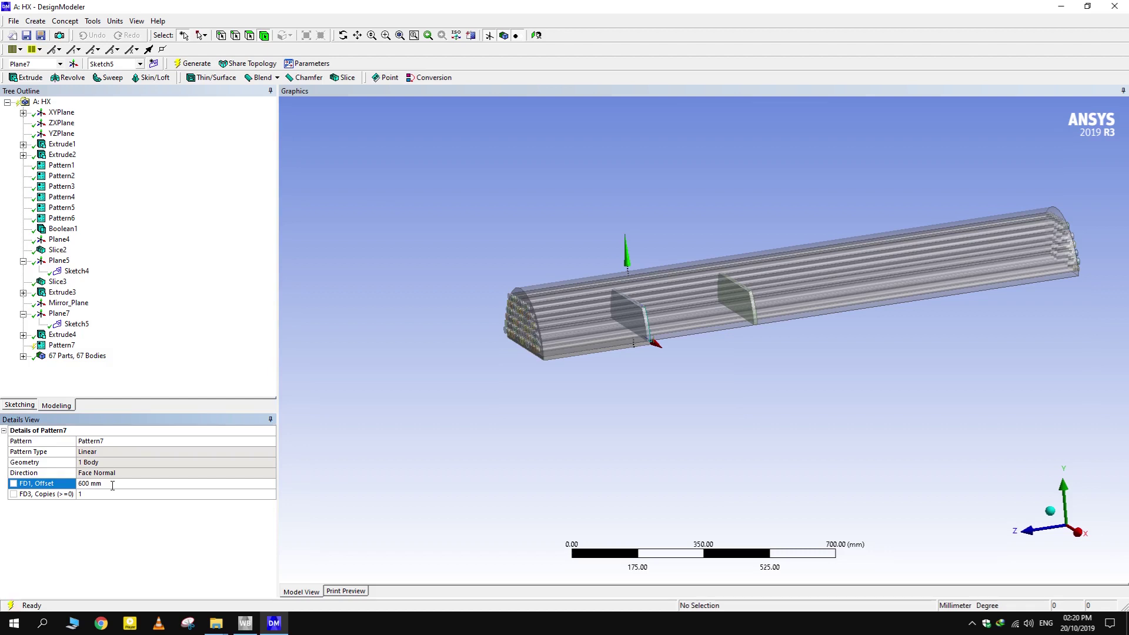
{"action": "left_click", "coordinate": [192, 63]}
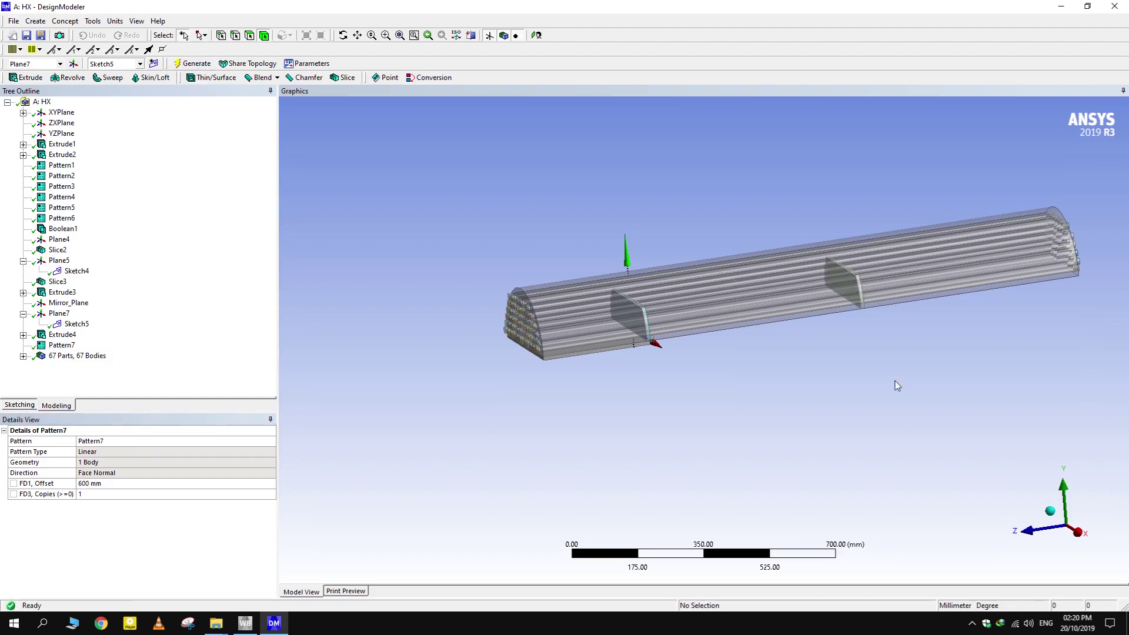
{"action": "scroll", "coordinate": [769, 360], "scroll_direction": "down", "scroll_amount": 1}
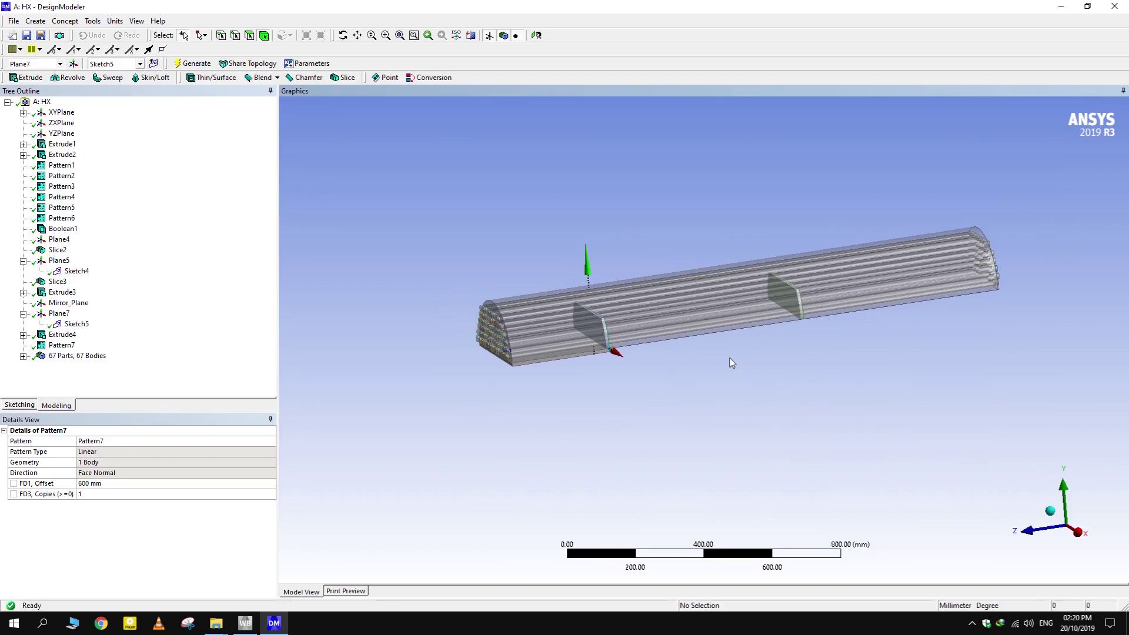
{"action": "scroll", "coordinate": [737, 363], "scroll_direction": "up", "scroll_amount": 4}
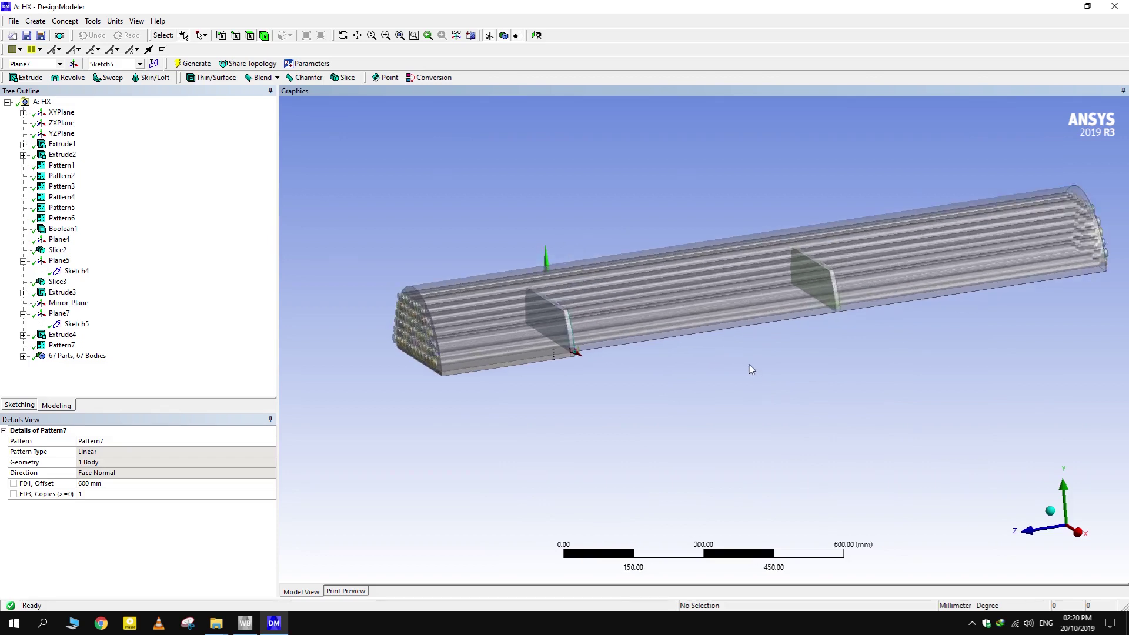
Start a Boolean Subtract with the half-cylindrical shell body as the target
{"action": "left_click", "coordinate": [37, 22]}
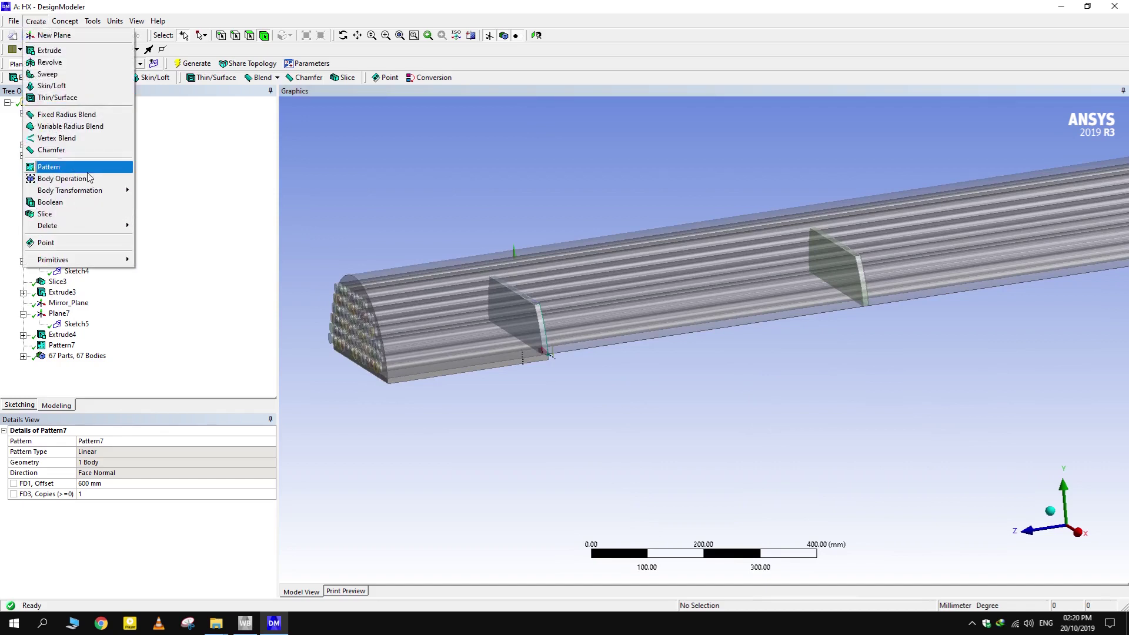
{"action": "left_click", "coordinate": [86, 202]}
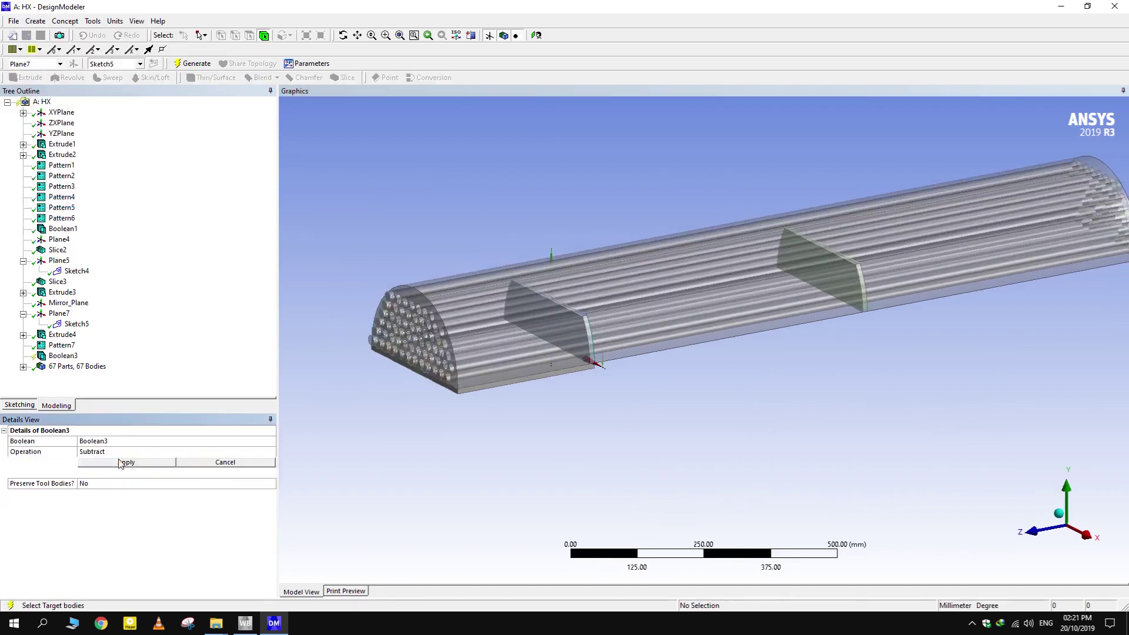
{"action": "left_click", "coordinate": [506, 311]}
{"action": "left_click", "coordinate": [126, 463]}
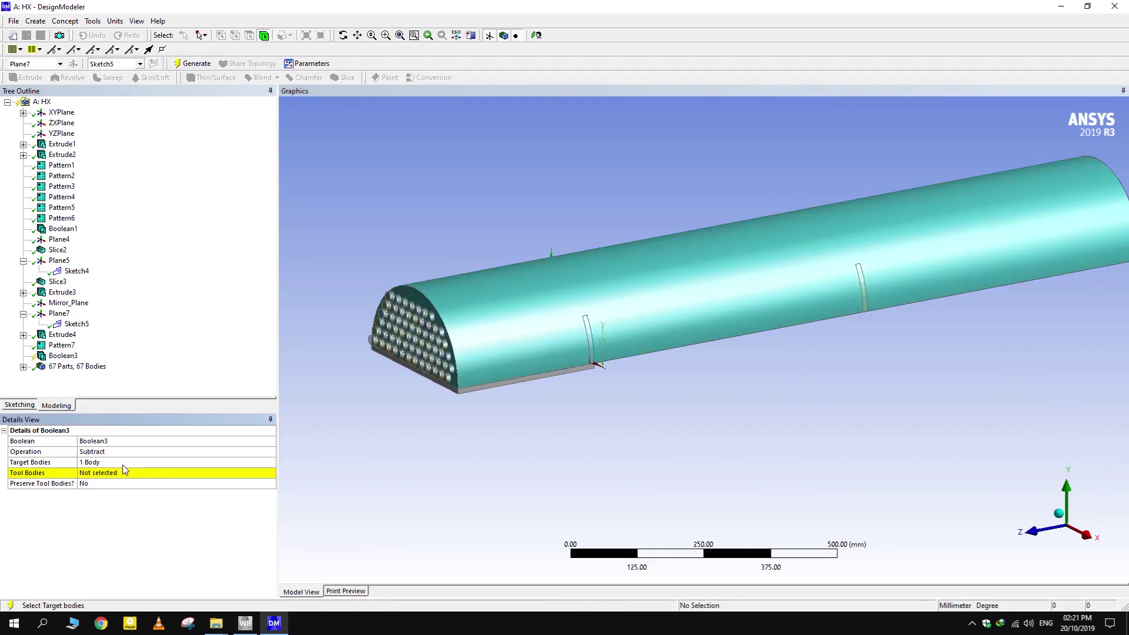
Assign both baffle bodies as the subtraction's tool bodies and generate the Boolean without preserving them
{"action": "left_click", "coordinate": [129, 474]}
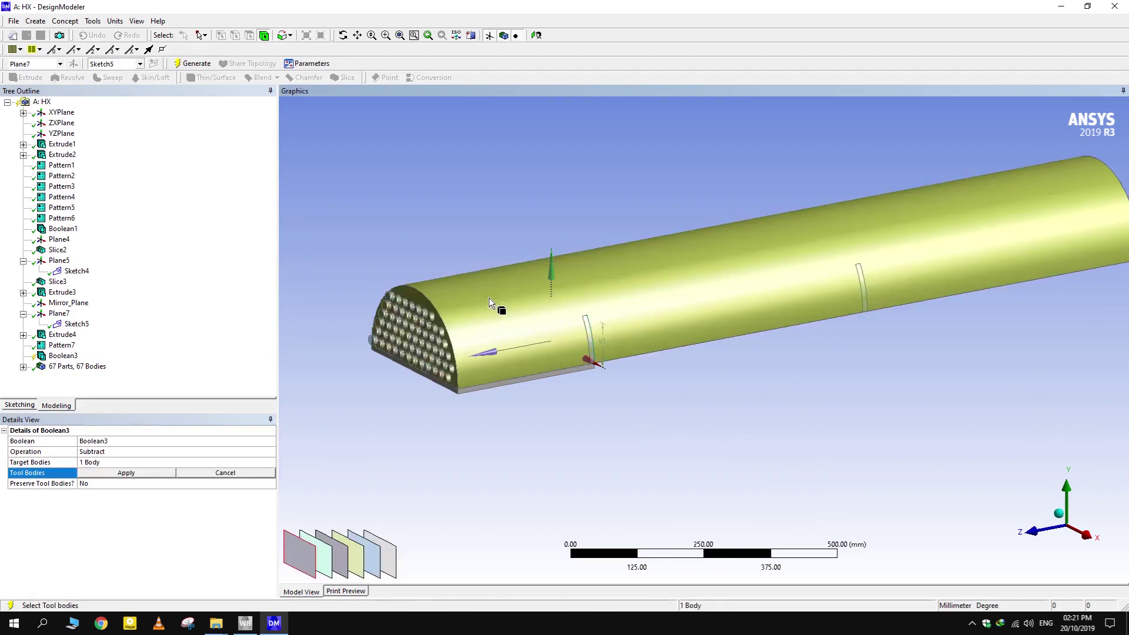
{"action": "scroll", "coordinate": [584, 335], "scroll_direction": "up", "scroll_amount": 3}
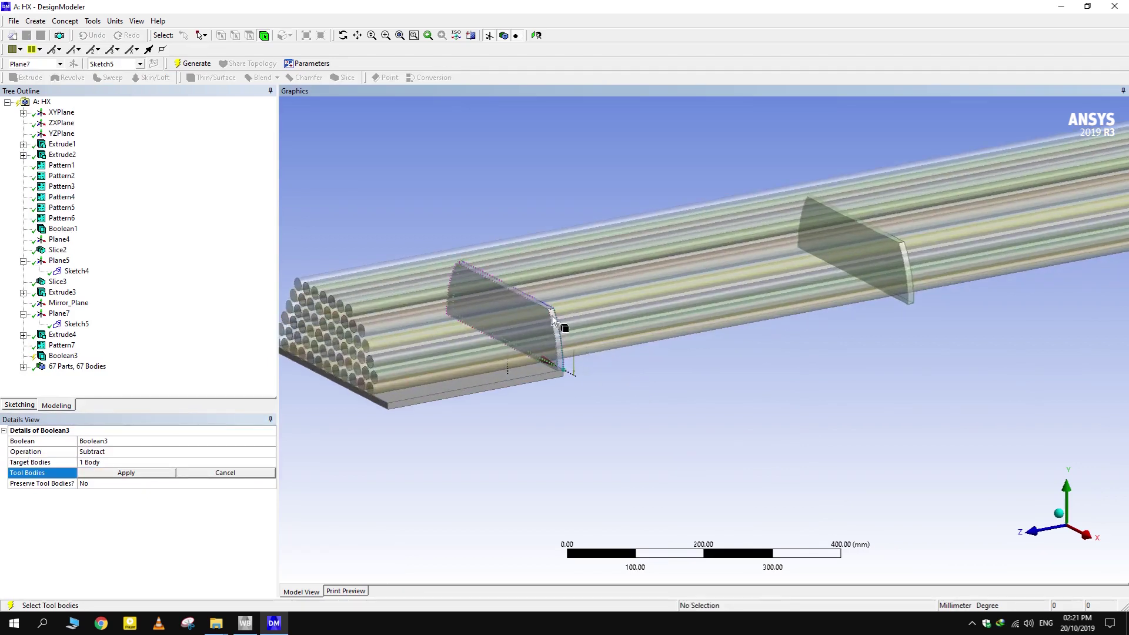
{"action": "left_click", "coordinate": [552, 318]}
{"action": "left_click", "coordinate": [906, 256], "text": "ctrl"}
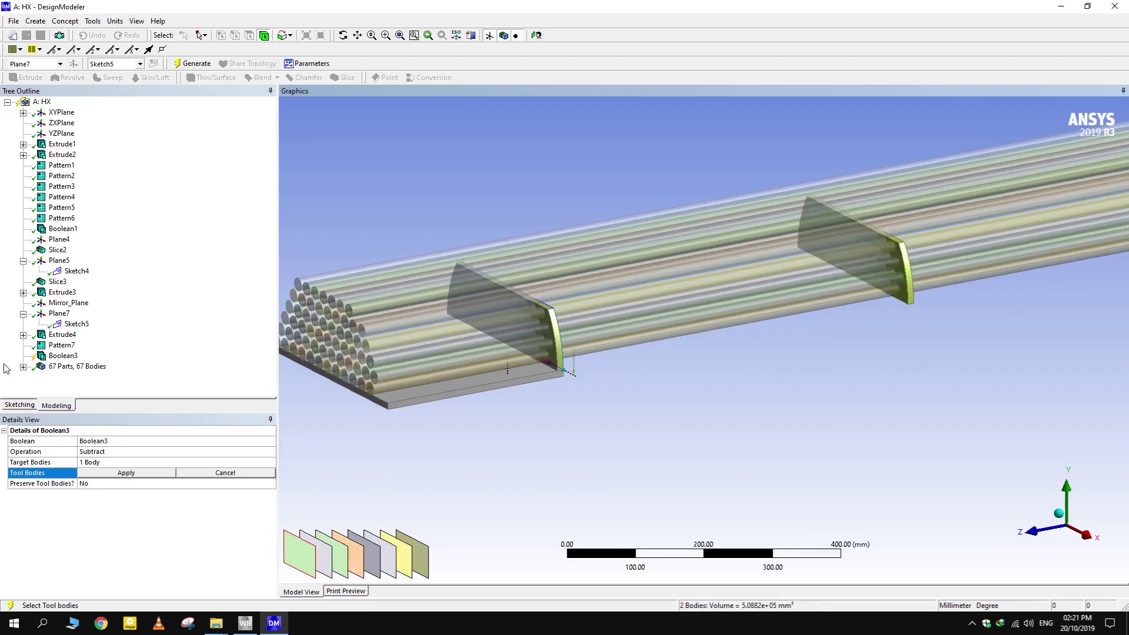
{"action": "left_click", "coordinate": [122, 474]}
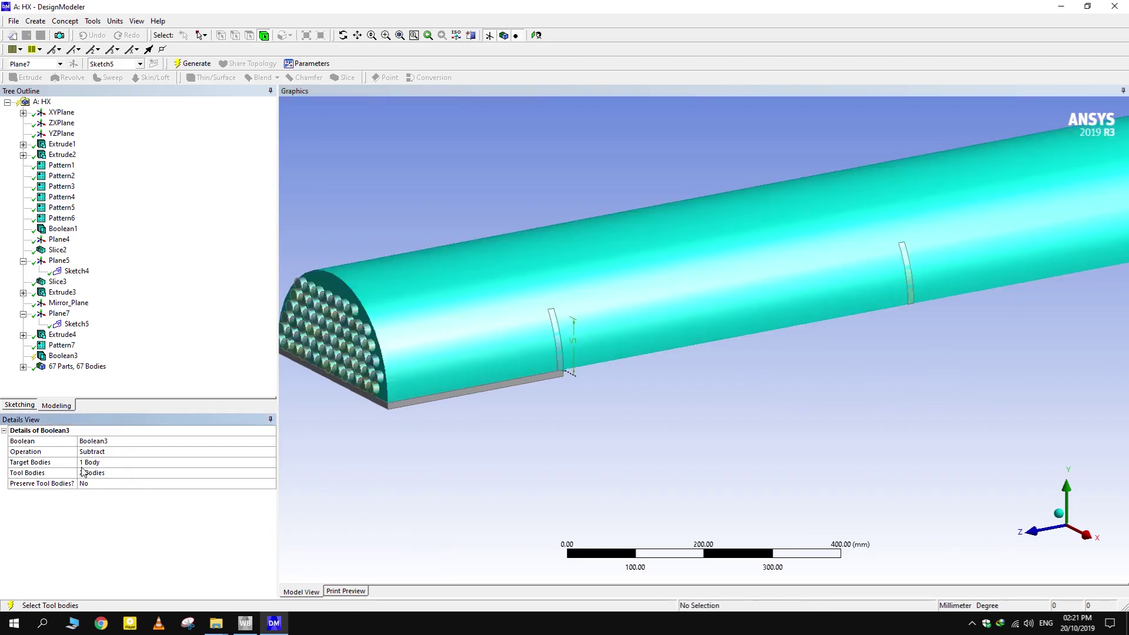
{"action": "left_click", "coordinate": [197, 65]}
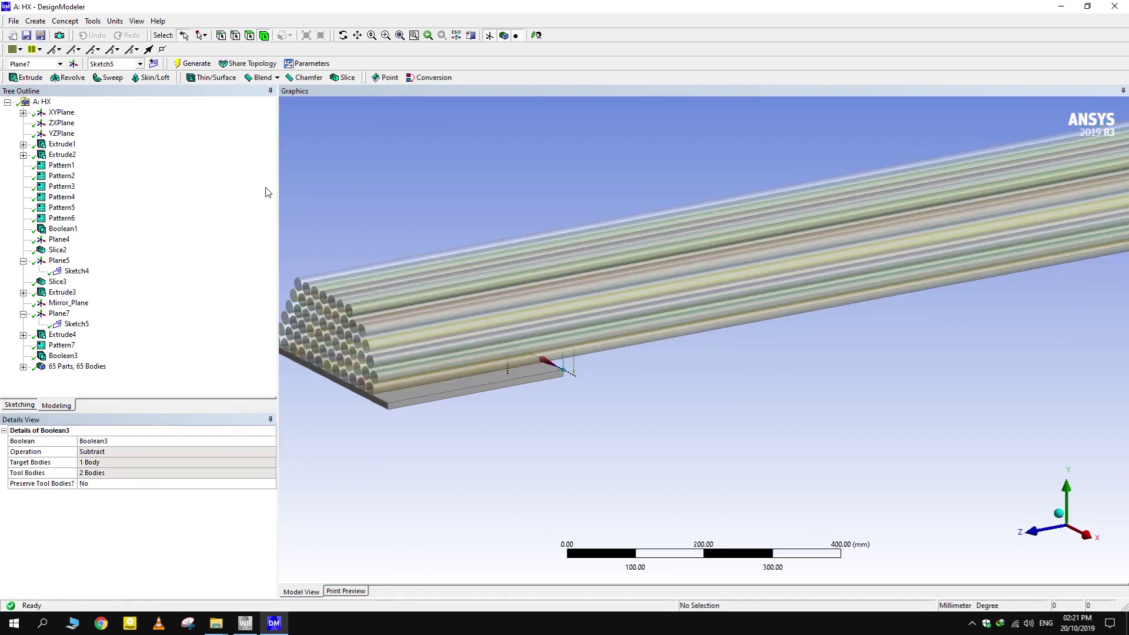
Create a new plane from the half-round end face of the shell body
{"action": "left_click", "coordinate": [506, 347]}
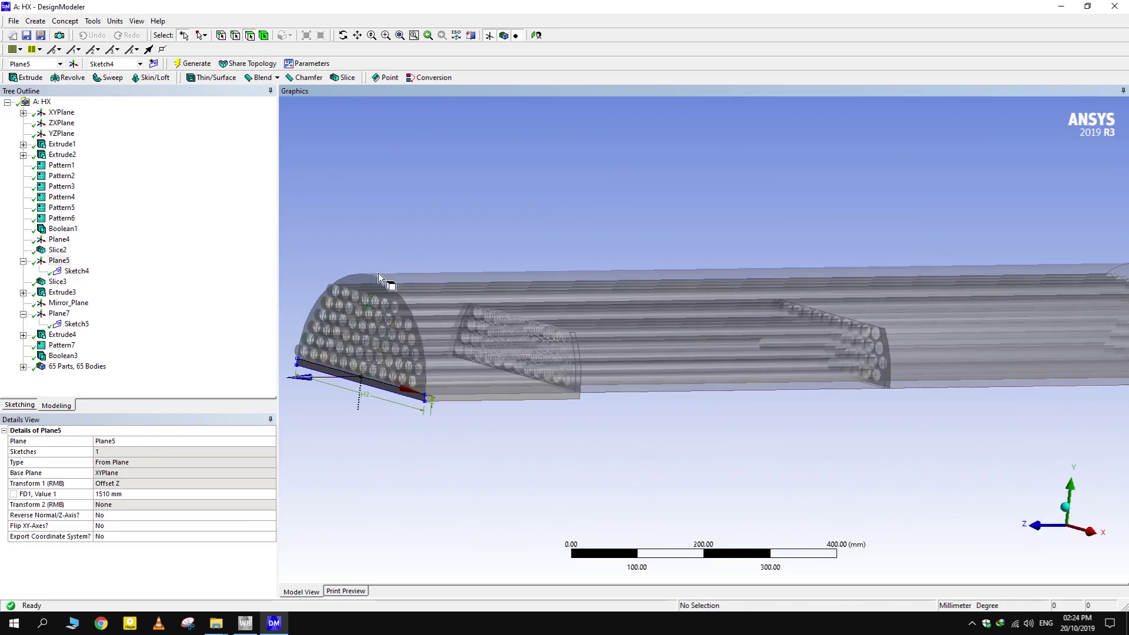
{"action": "left_click", "coordinate": [379, 274]}
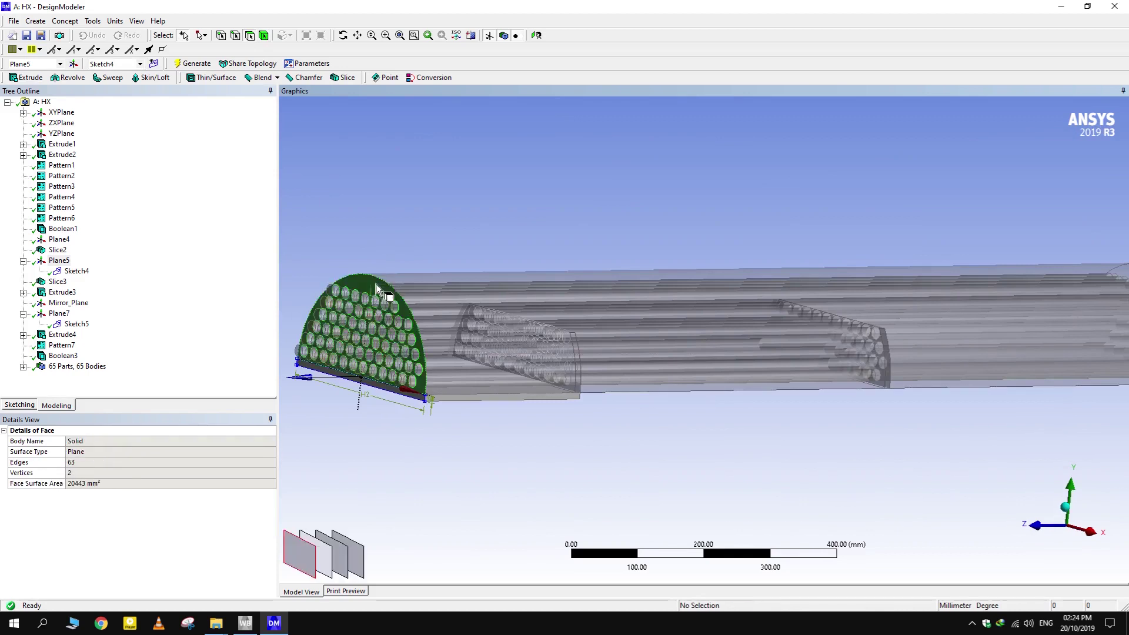
{"action": "left_click", "coordinate": [154, 63]}
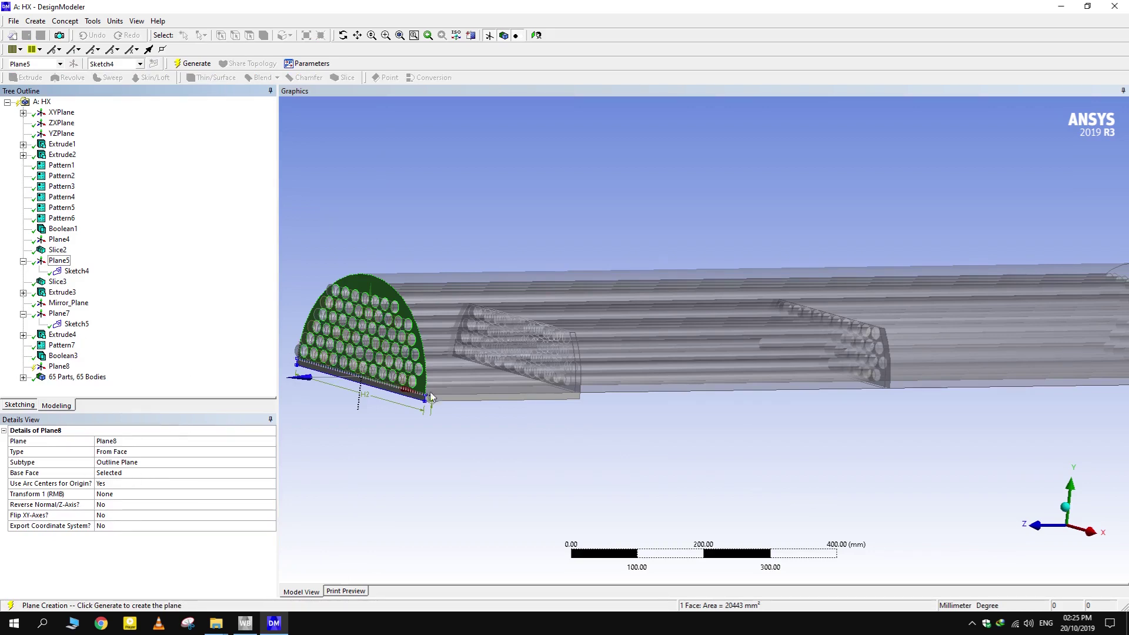
{"action": "scroll", "coordinate": [464, 404], "scroll_direction": "down", "scroll_amount": 1}
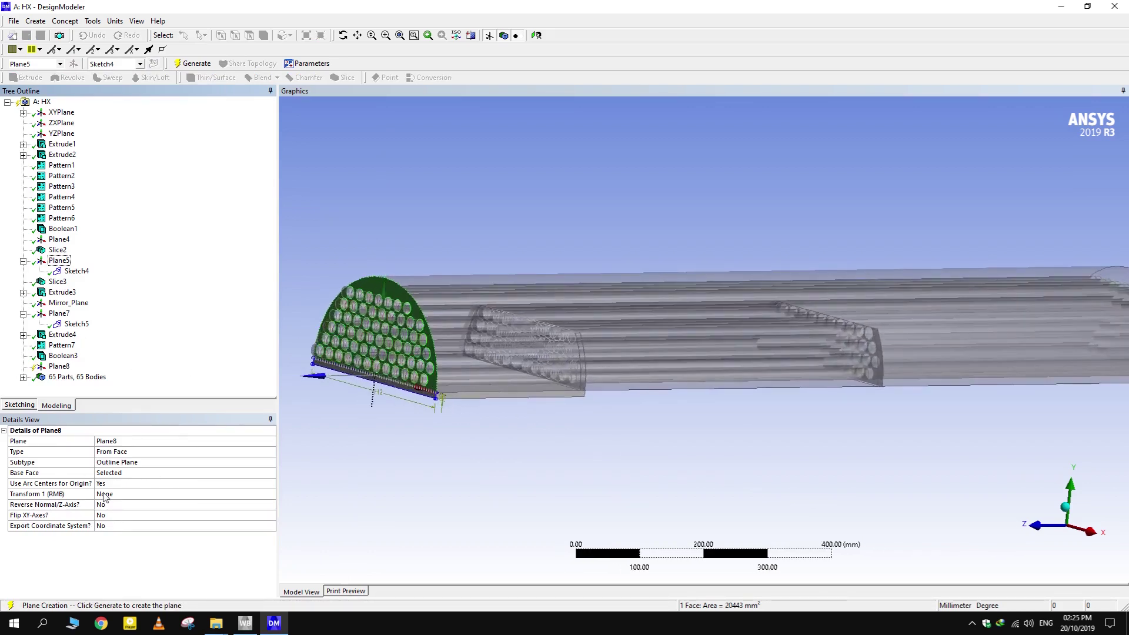
Give the new plane an Offset Z transform of -600 mm and generate it
{"action": "left_click", "coordinate": [178, 496]}
{"action": "left_click", "coordinate": [270, 493]}
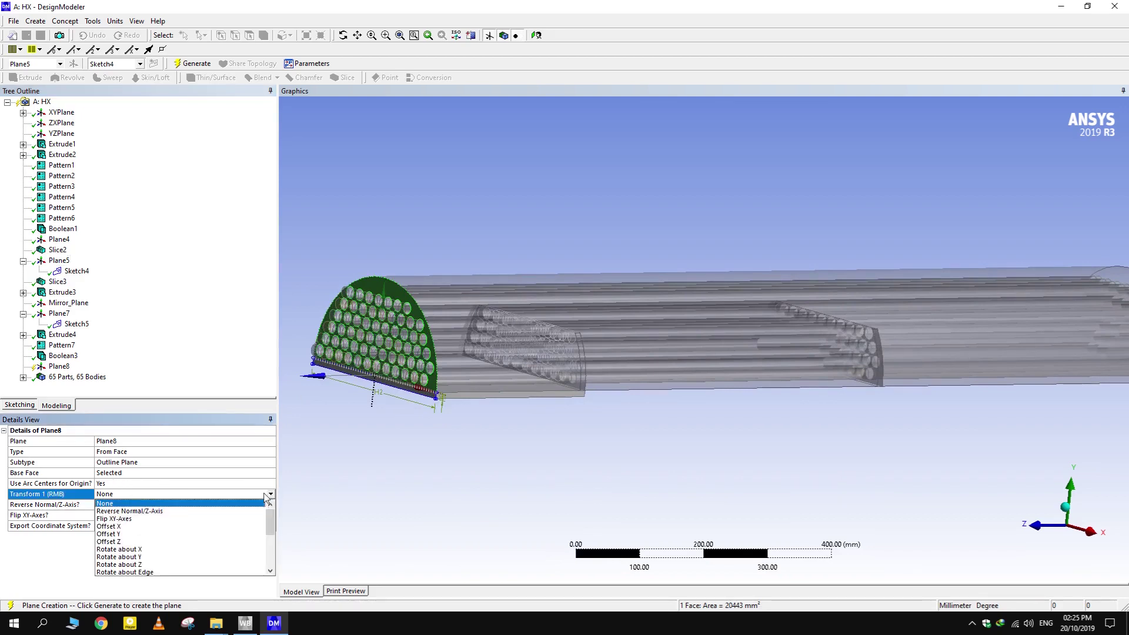
{"action": "left_click", "coordinate": [131, 542]}
{"action": "left_click", "coordinate": [132, 504]}
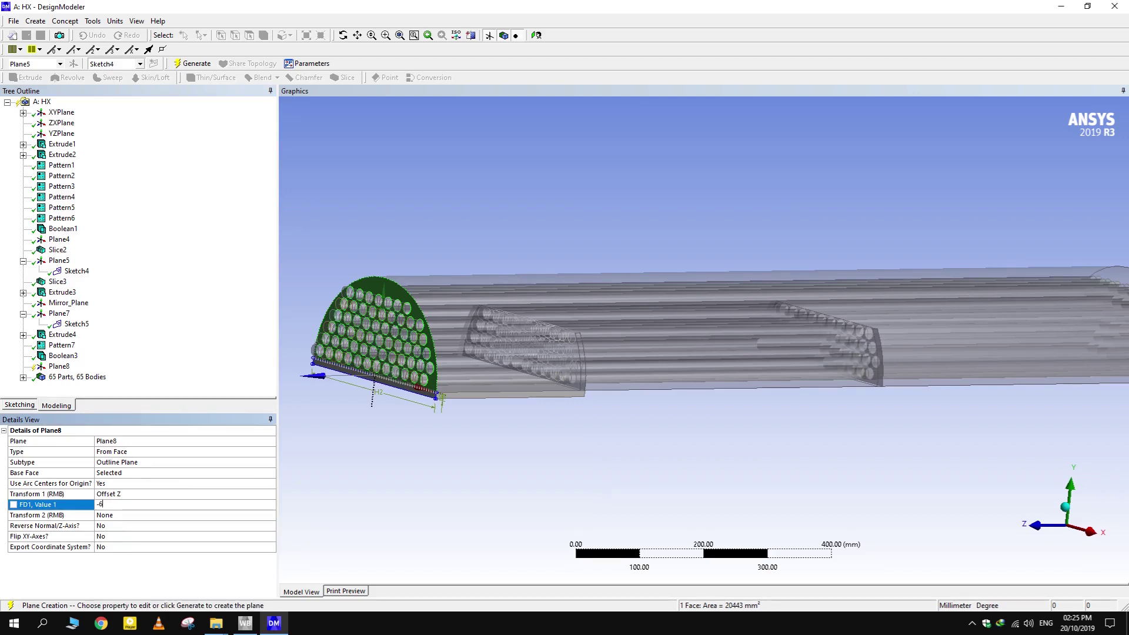
{"action": "key", "text": "Return"}
{"action": "middle_click_drag", "start_coordinate": [911, 443], "coordinate": [470, 412]}
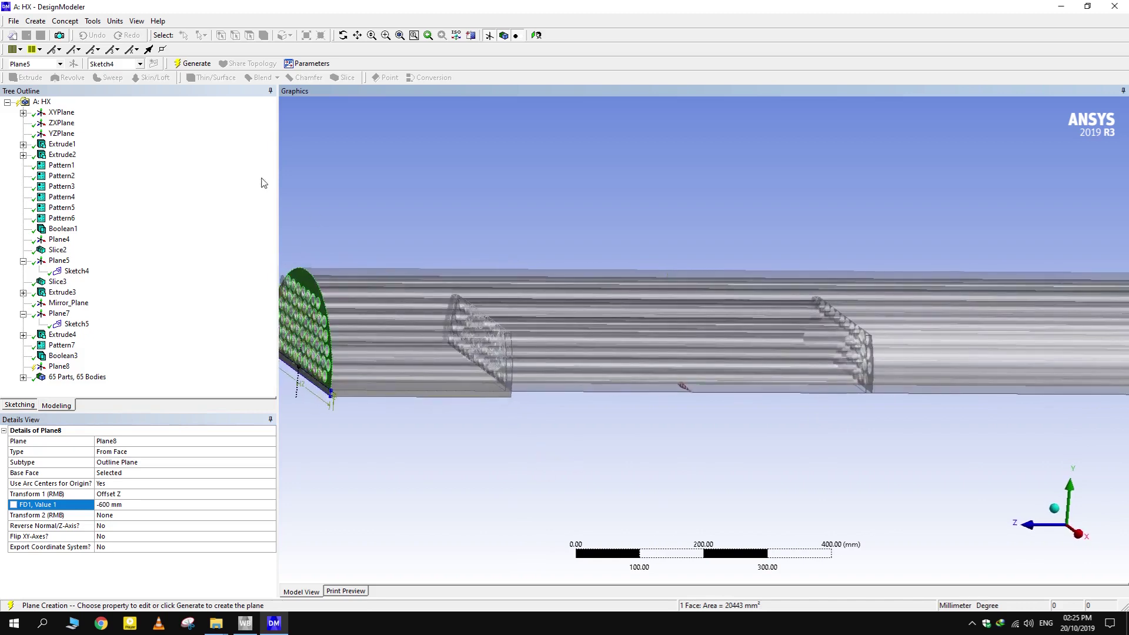
{"action": "left_click", "coordinate": [192, 63]}
Add a new sketch on the offset plane and open it for sketching in a face-on view
{"action": "left_click", "coordinate": [58, 367]}
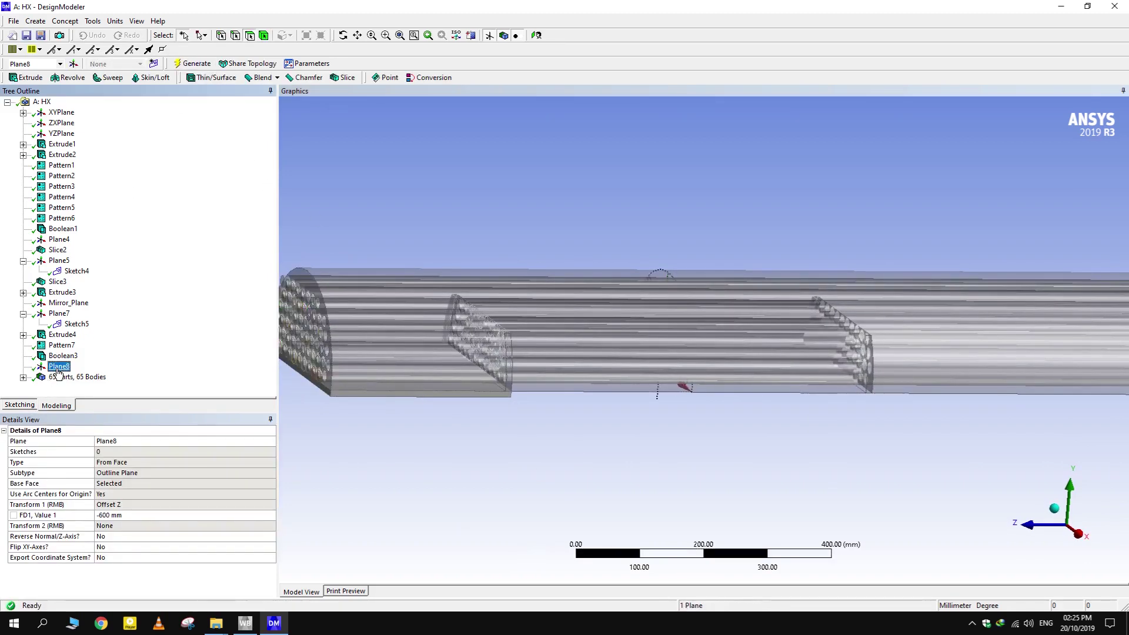
{"action": "left_click", "coordinate": [153, 63]}
{"action": "left_click", "coordinate": [76, 377]}
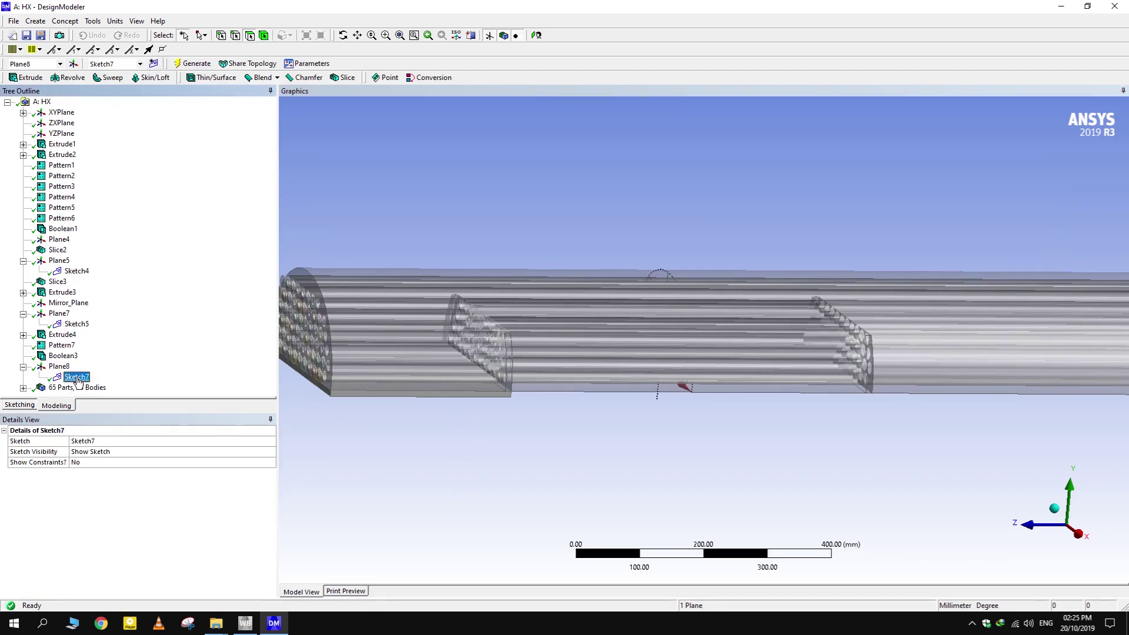
{"action": "left_click", "coordinate": [20, 405]}
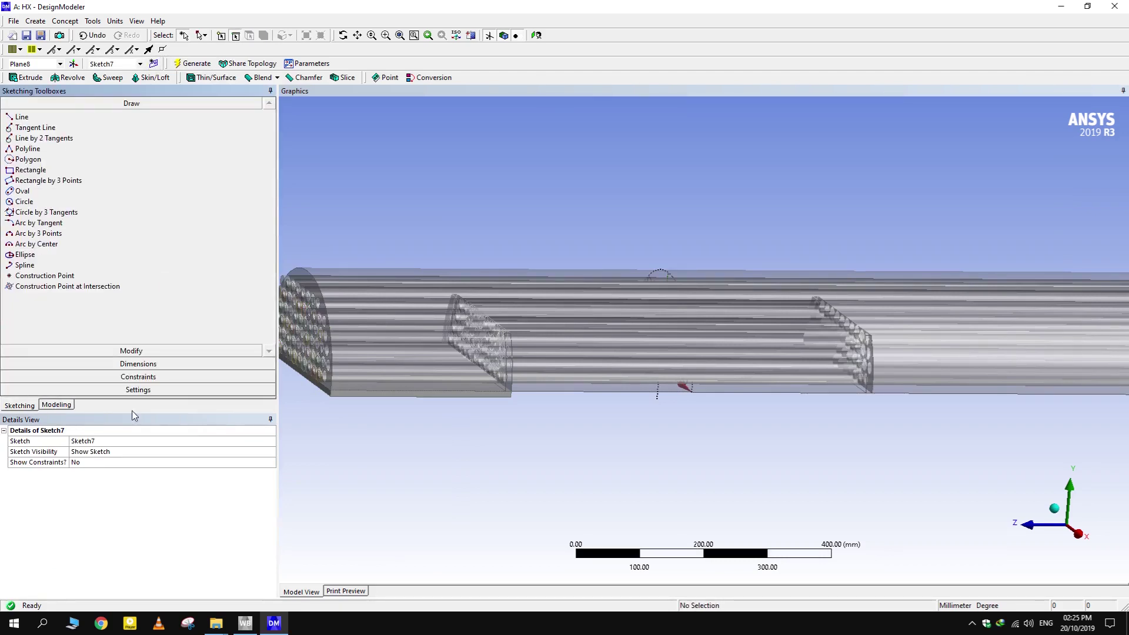
{"action": "left_click", "coordinate": [536, 36]}
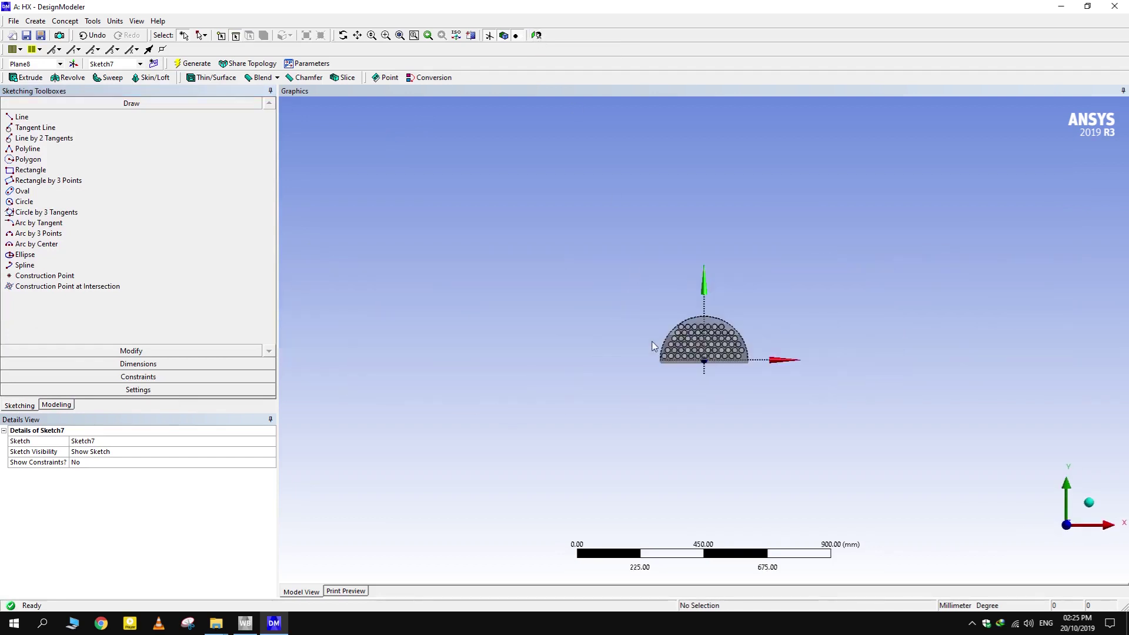
{"action": "scroll", "coordinate": [796, 404], "scroll_direction": "up", "scroll_amount": 5}
{"action": "scroll", "coordinate": [814, 378], "scroll_direction": "up", "scroll_amount": 3}
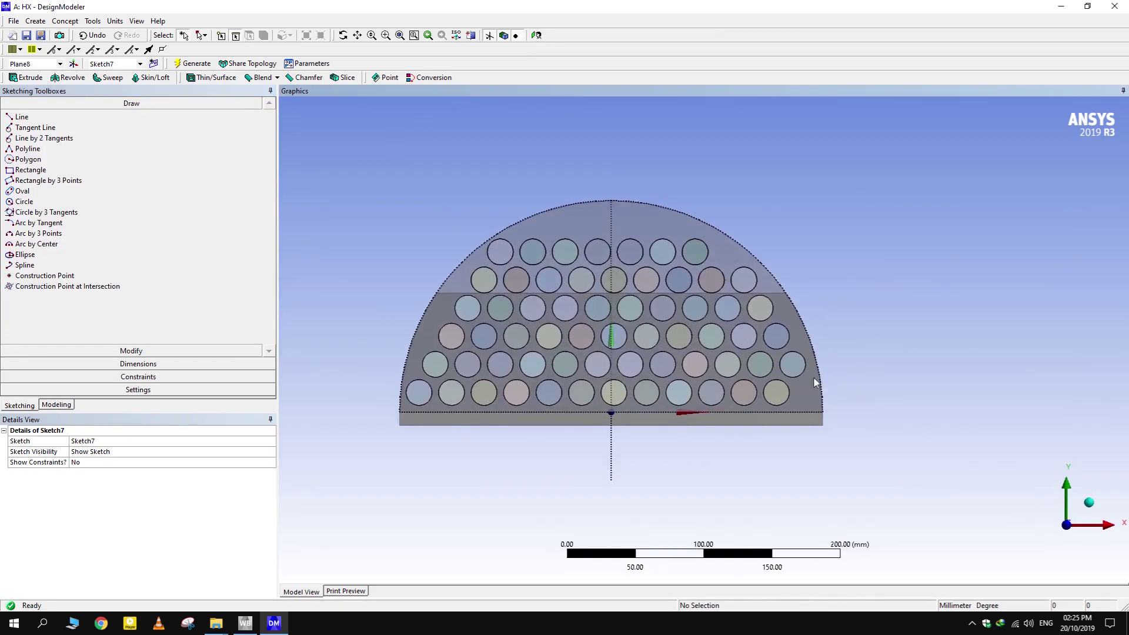
{"action": "scroll", "coordinate": [706, 343], "scroll_direction": "up", "scroll_amount": 1}
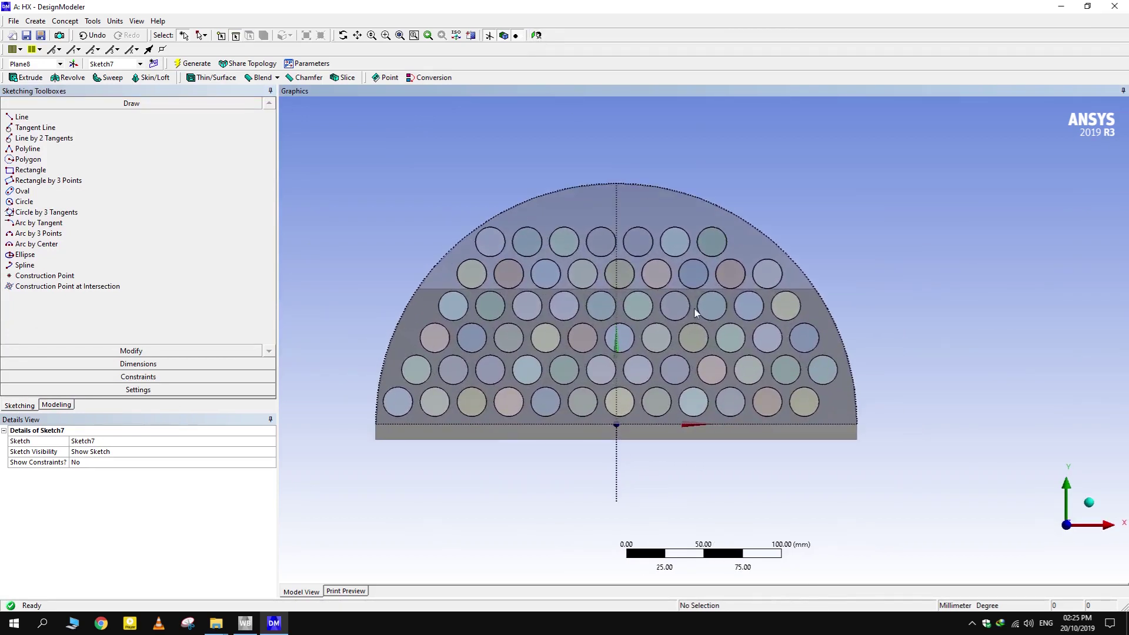
Draw a horizontal line across the full tube bundle, about 48 mm above the horizontal axis and extending beyond the shell outline
{"action": "left_click", "coordinate": [22, 117]}
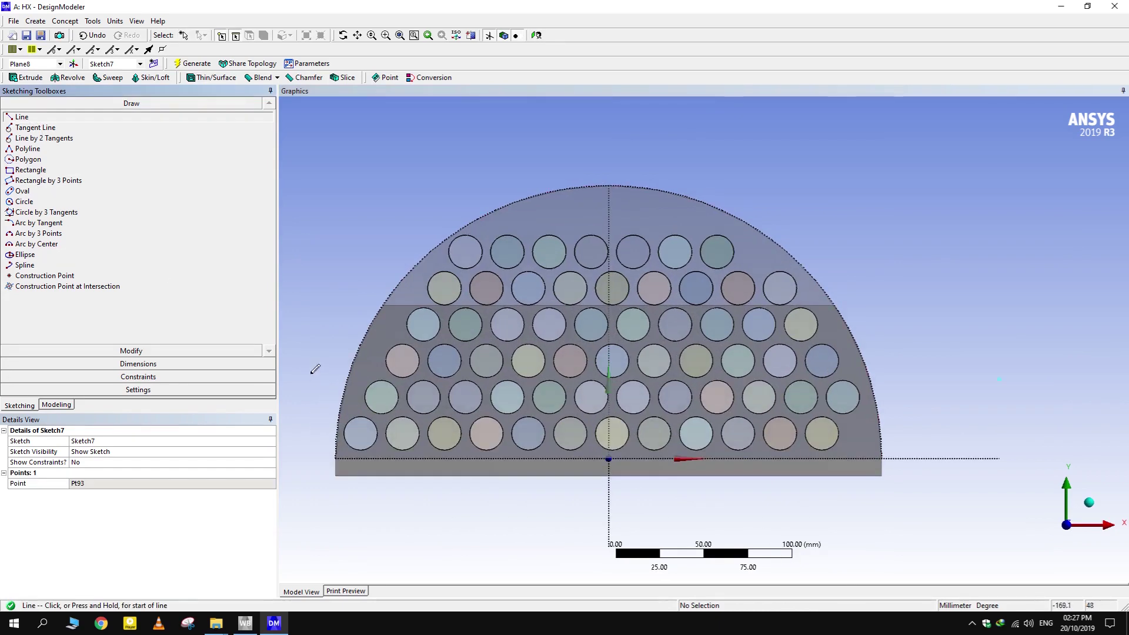
{"action": "left_click", "coordinate": [311, 373]}
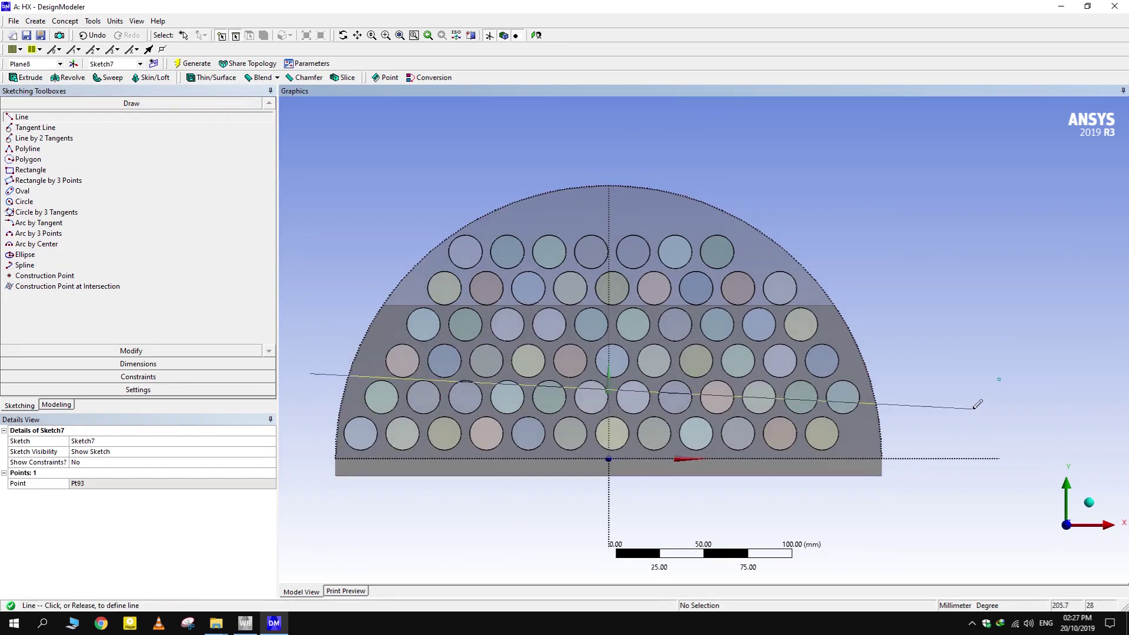
{"action": "left_click", "coordinate": [968, 373]}
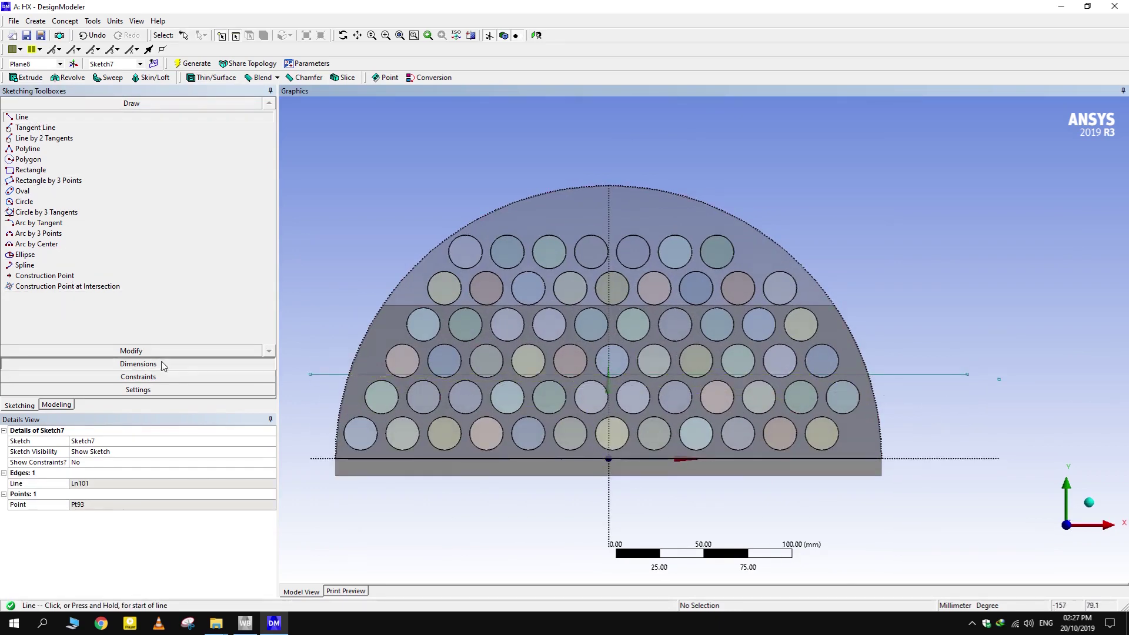
Add a vertical dimension between the horizontal axis and the line and set it to 45 mm
{"action": "left_click", "coordinate": [138, 364]}
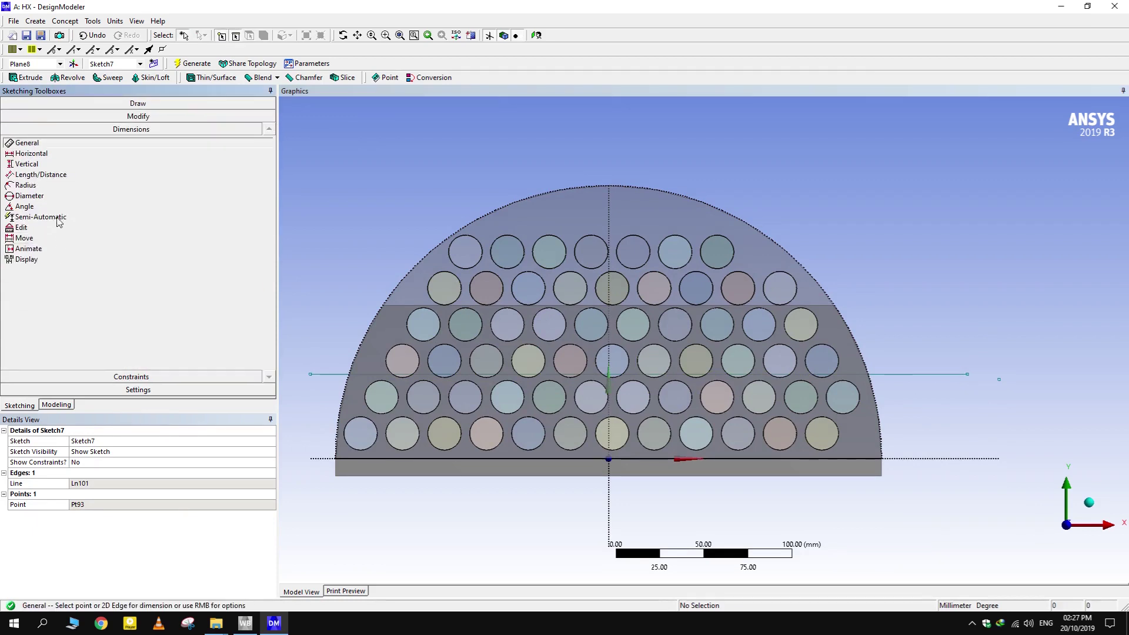
{"action": "left_click", "coordinate": [57, 165]}
{"action": "left_click", "coordinate": [898, 374]}
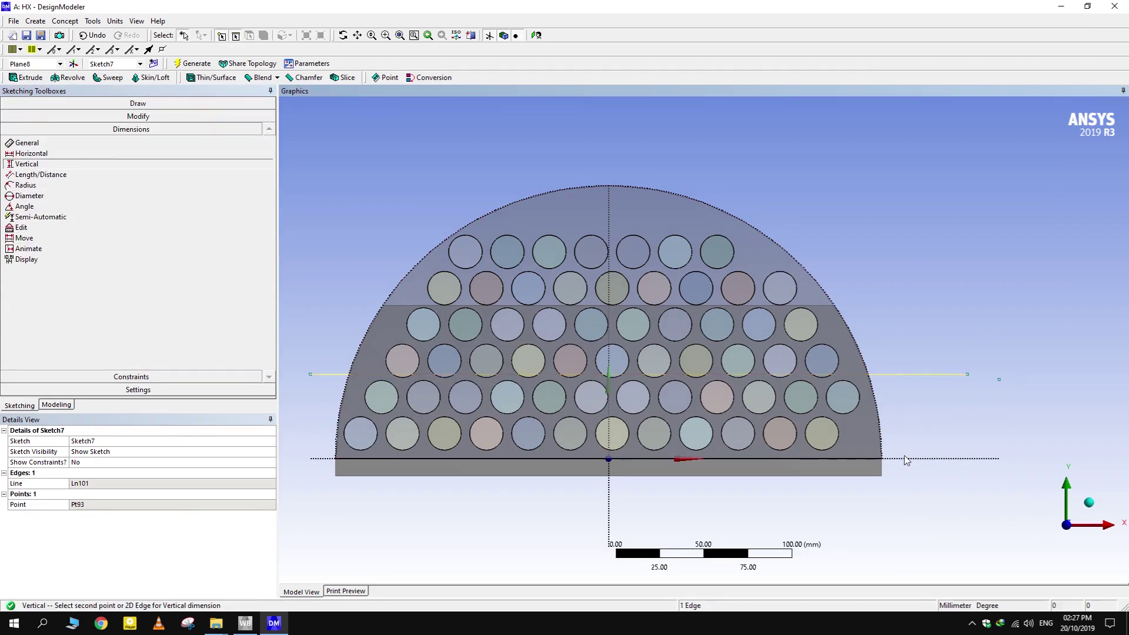
{"action": "left_click", "coordinate": [915, 459]}
{"action": "left_click", "coordinate": [963, 398]}
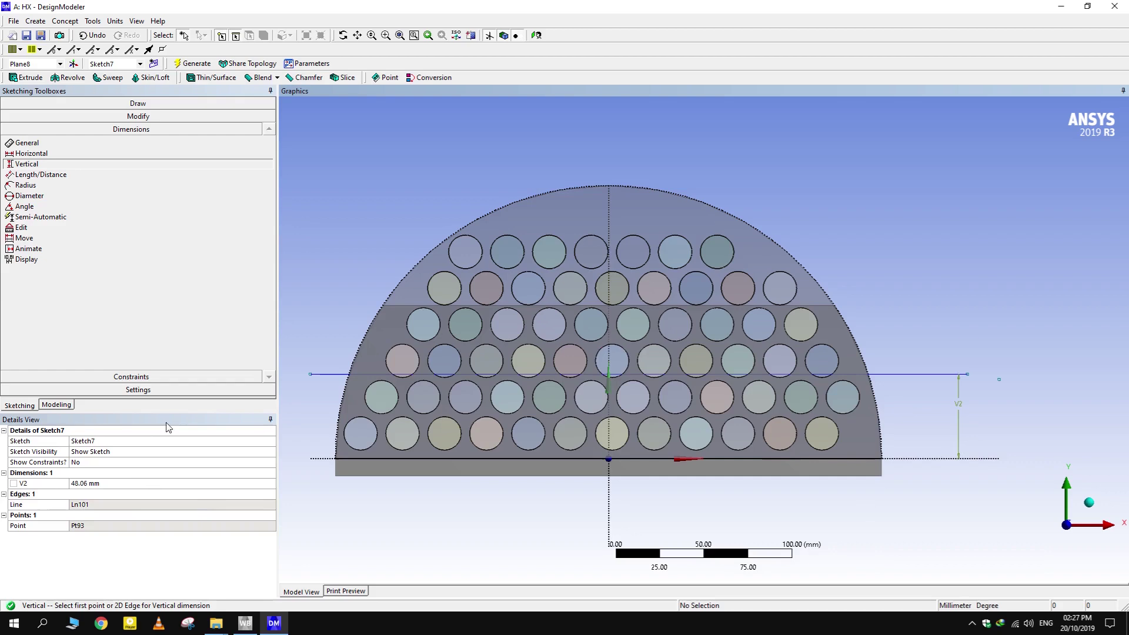
{"action": "left_click", "coordinate": [120, 482]}
{"action": "left_click", "coordinate": [116, 483]}
{"action": "type", "text": "45"}
{"action": "key", "text": "Return"}
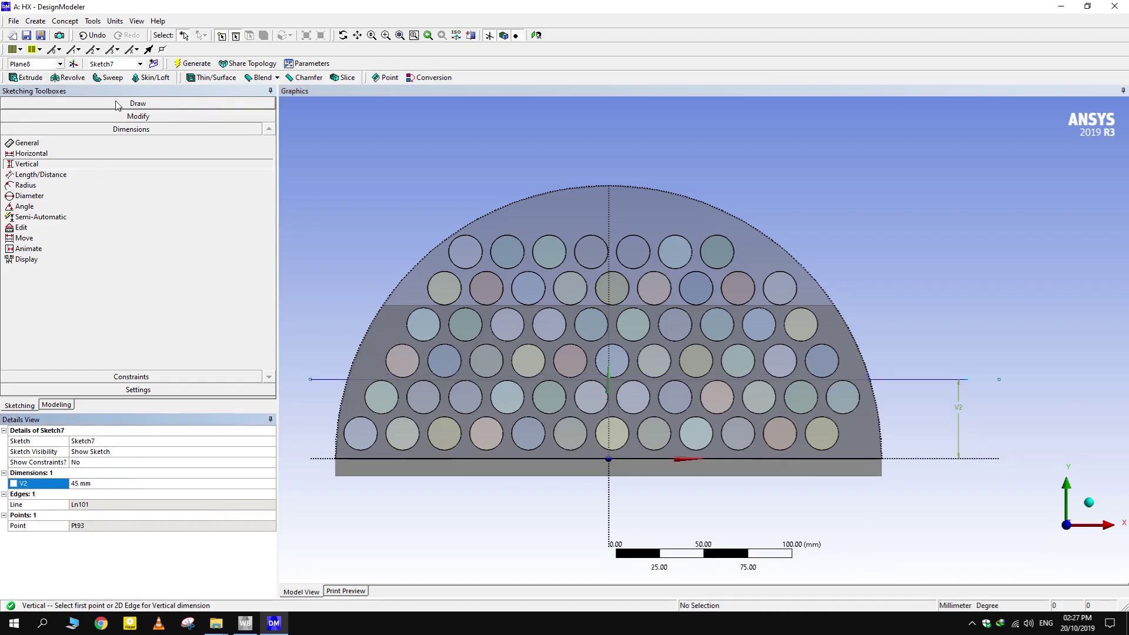
Draw a circle centred on the sketch origin, slightly larger than the shell, with a radius of about 168 mm
{"action": "left_click", "coordinate": [87, 103]}
{"action": "left_click", "coordinate": [24, 201]}
{"action": "scroll", "coordinate": [622, 404], "scroll_direction": "down", "scroll_amount": 1}
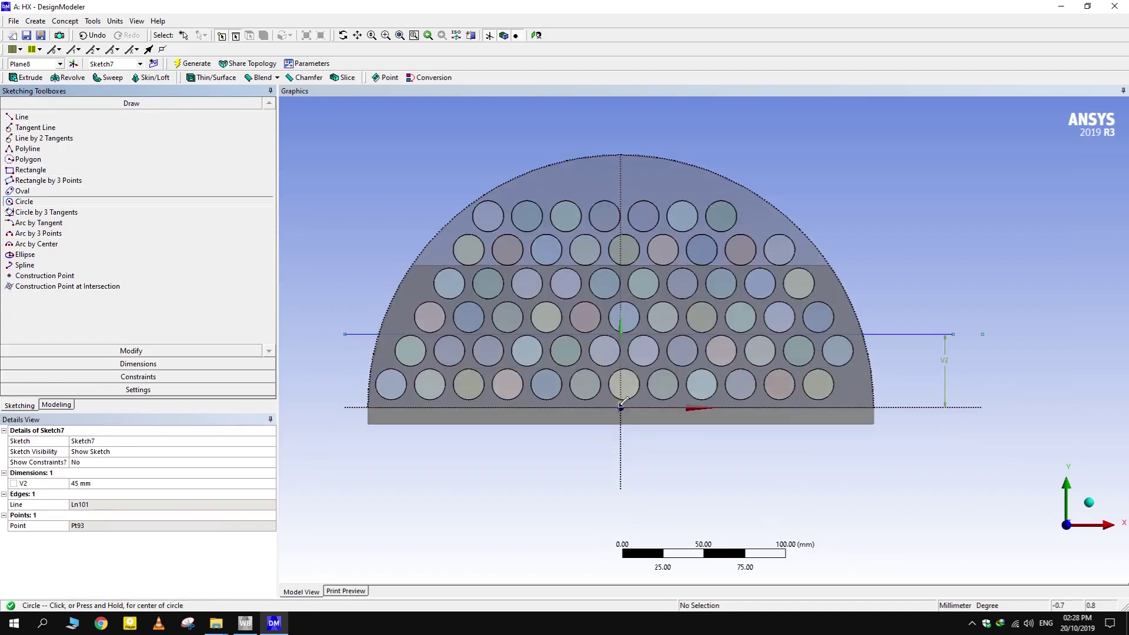
{"action": "left_click", "coordinate": [621, 407]}
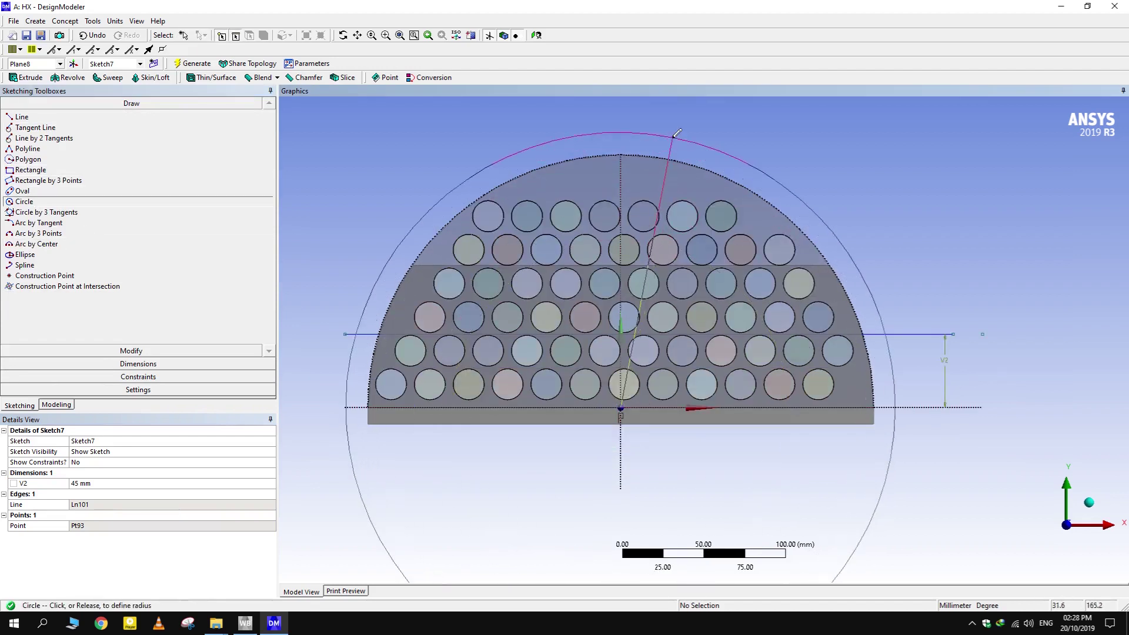
{"action": "left_click", "coordinate": [669, 133]}
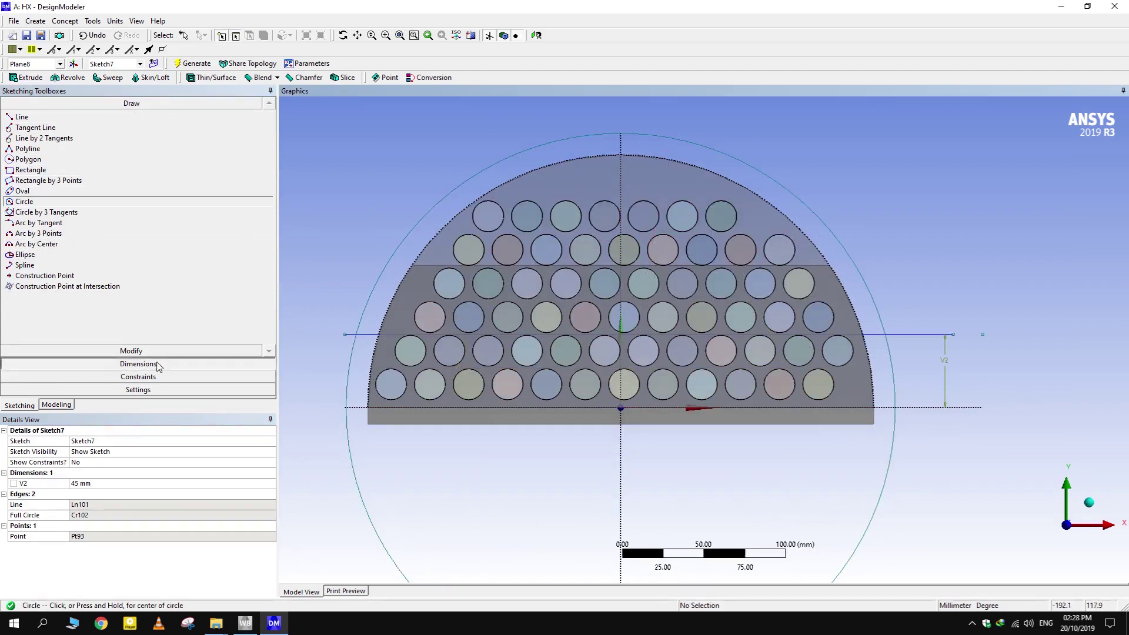
Add a radius dimension to the circle and set it to 155 mm
{"action": "left_click", "coordinate": [211, 363]}
{"action": "scroll", "coordinate": [439, 192], "scroll_direction": "down", "scroll_amount": 1}
{"action": "left_click", "coordinate": [25, 184]}
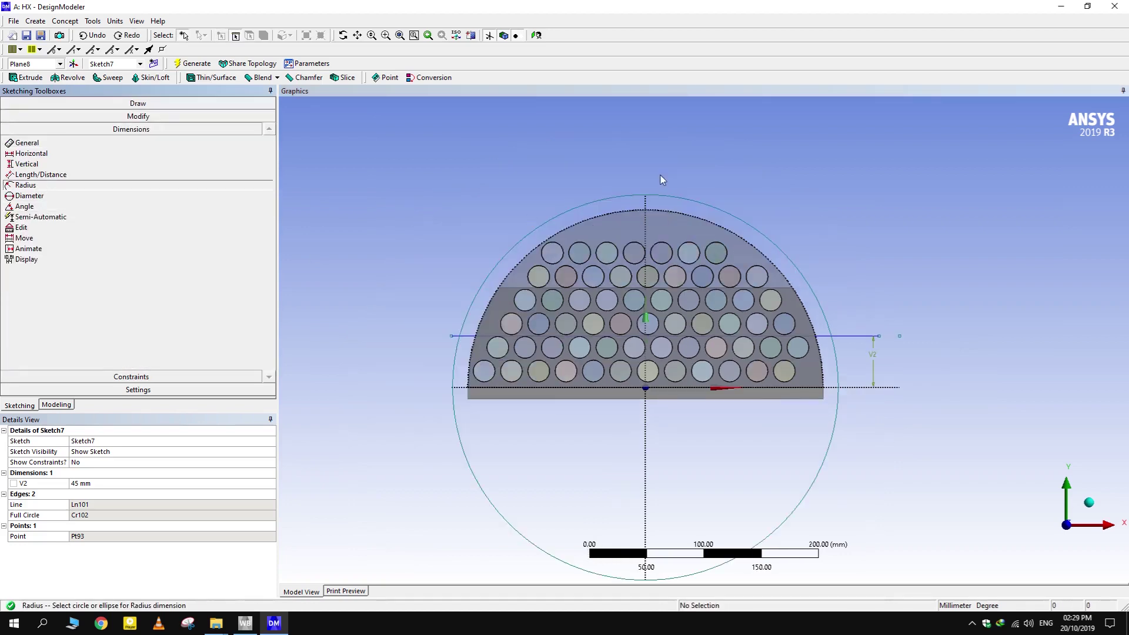
{"action": "left_click", "coordinate": [705, 206]}
{"action": "left_click", "coordinate": [739, 147]}
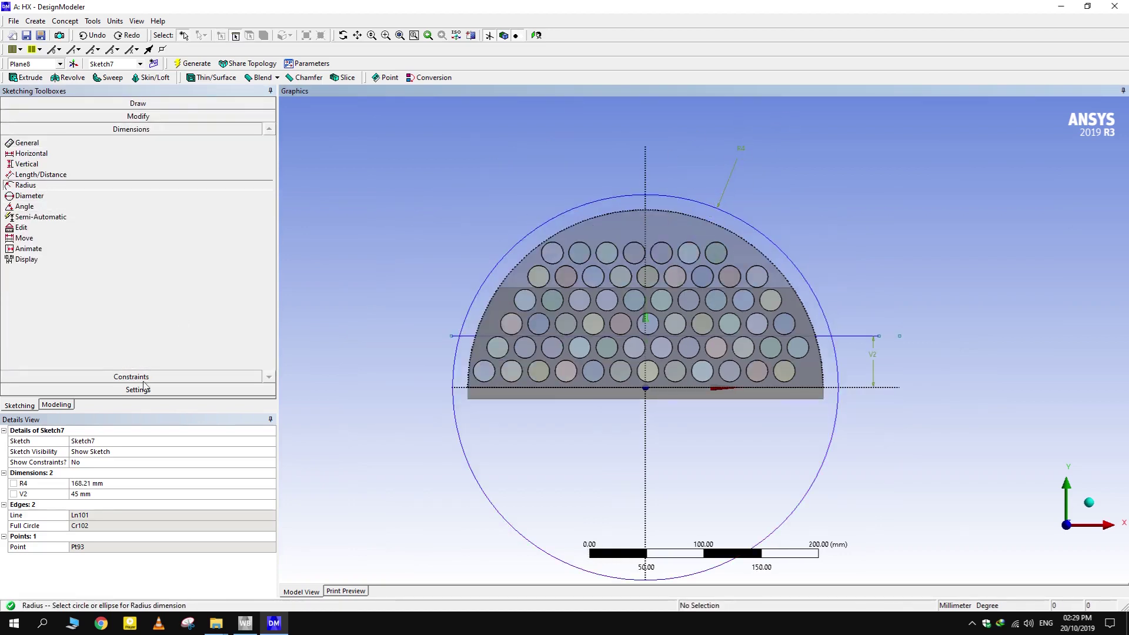
{"action": "left_click", "coordinate": [94, 484]}
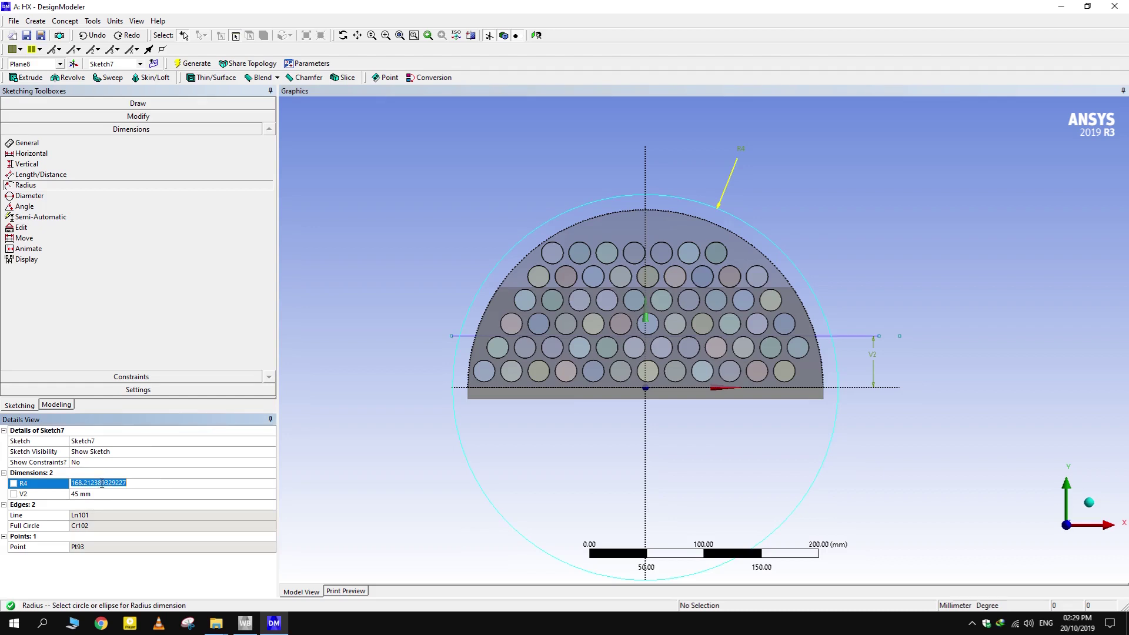
{"action": "type", "text": "155"}
{"action": "key", "text": "Return"}
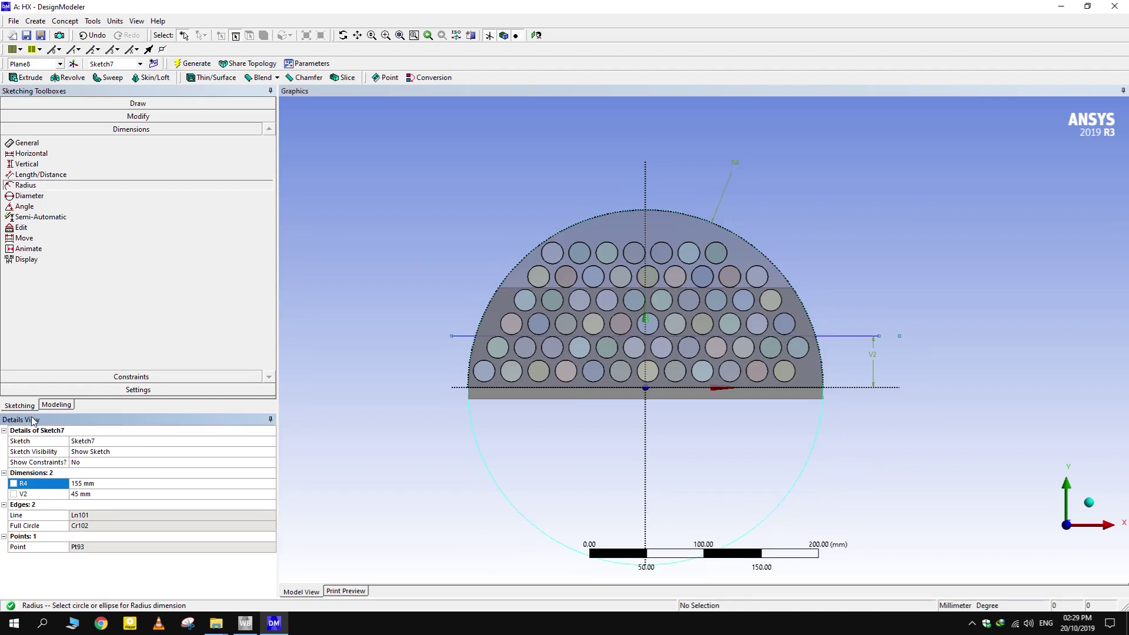
Trim away the circle below the horizontal line and the line's ends outside the arc, leaving a closed circular segment
{"action": "left_click", "coordinate": [169, 117]}
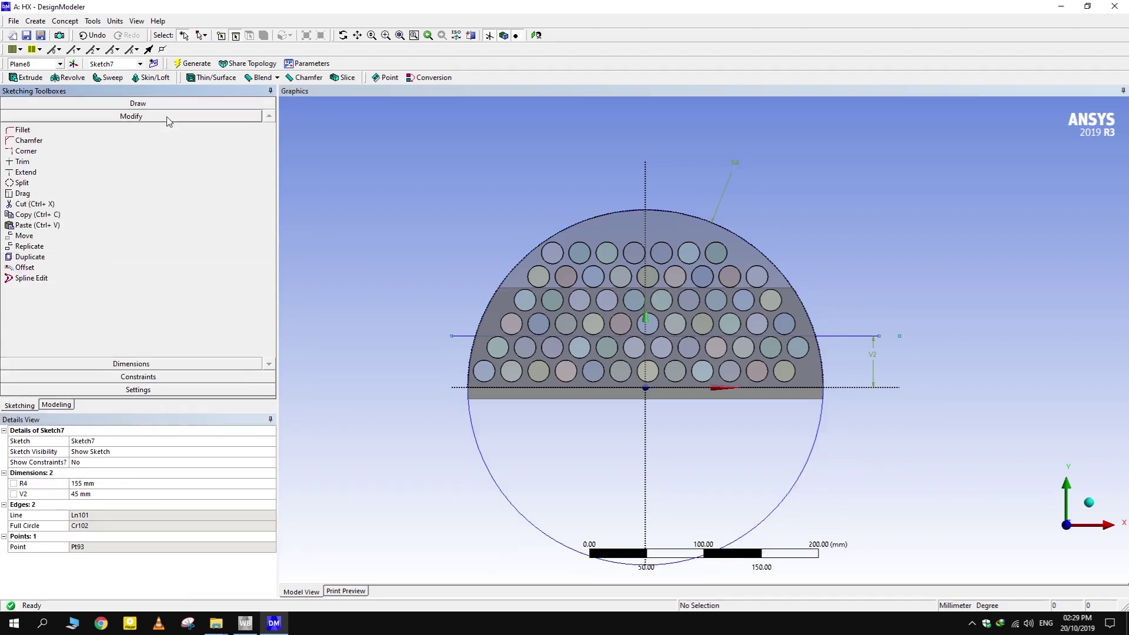
{"action": "left_click", "coordinate": [58, 161]}
{"action": "left_click", "coordinate": [481, 460]}
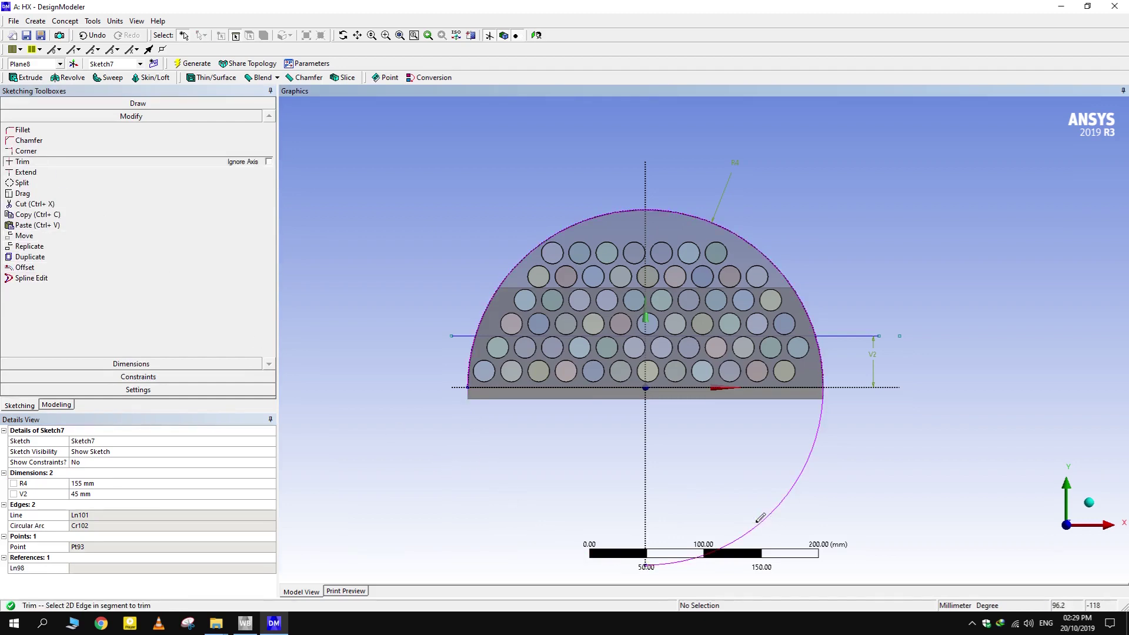
{"action": "left_click", "coordinate": [761, 516]}
{"action": "scroll", "coordinate": [333, 395], "scroll_direction": "up", "scroll_amount": 2}
{"action": "left_click", "coordinate": [352, 334]}
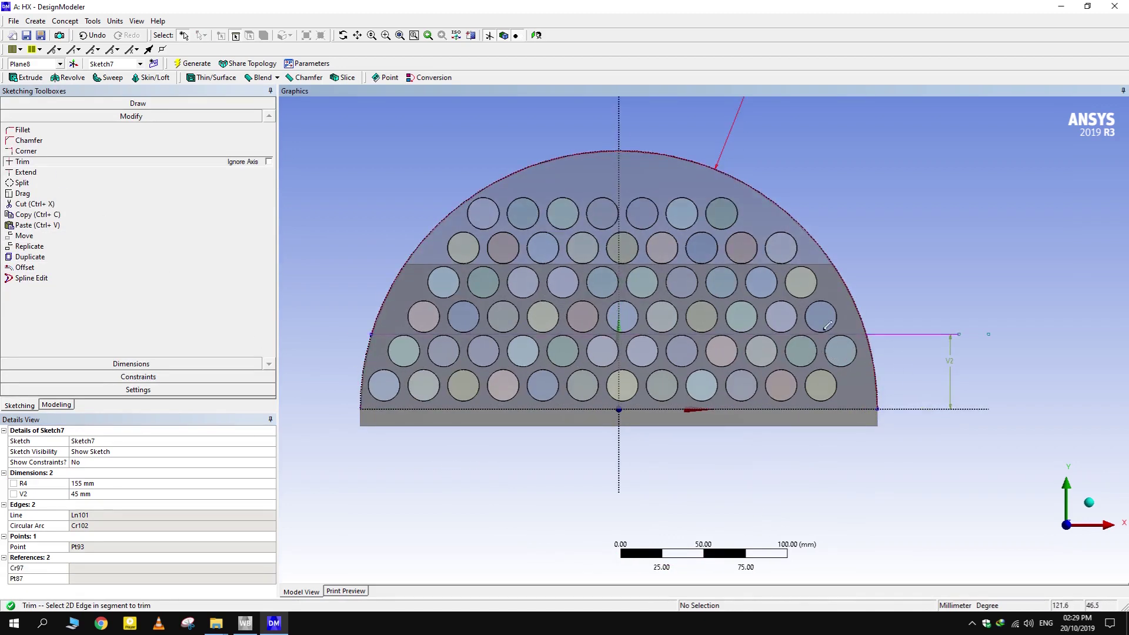
{"action": "left_click", "coordinate": [912, 334]}
{"action": "scroll", "coordinate": [678, 262], "scroll_direction": "down", "scroll_amount": 1}
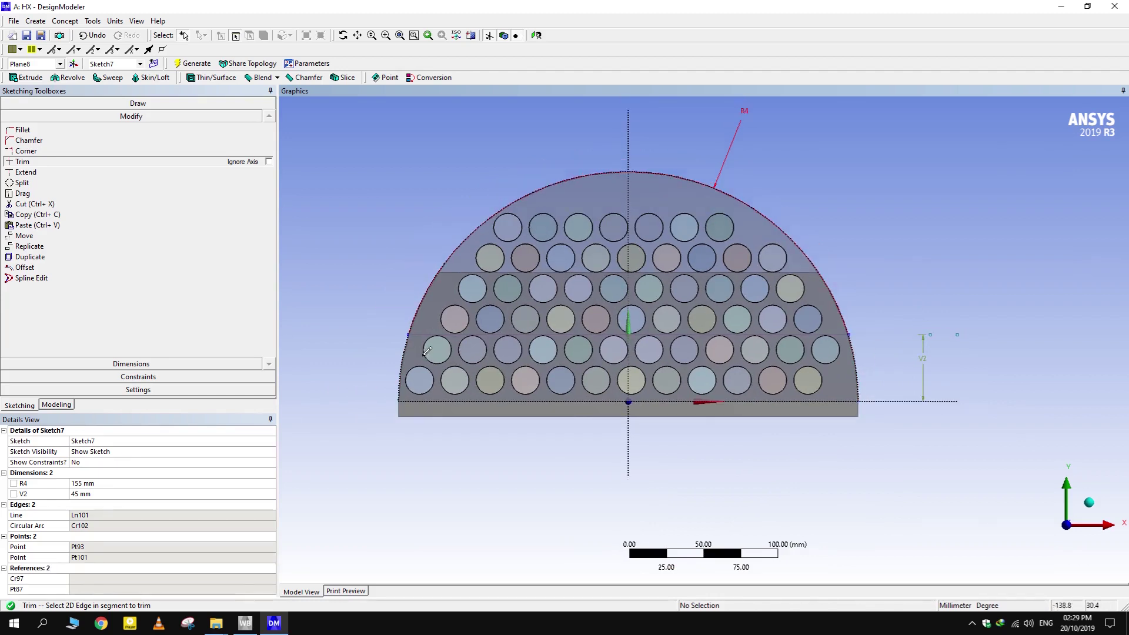
Start an extrusion of the upper circular-segment baffle sketch and set its operation to Add Frozen
{"action": "left_click", "coordinate": [57, 407]}
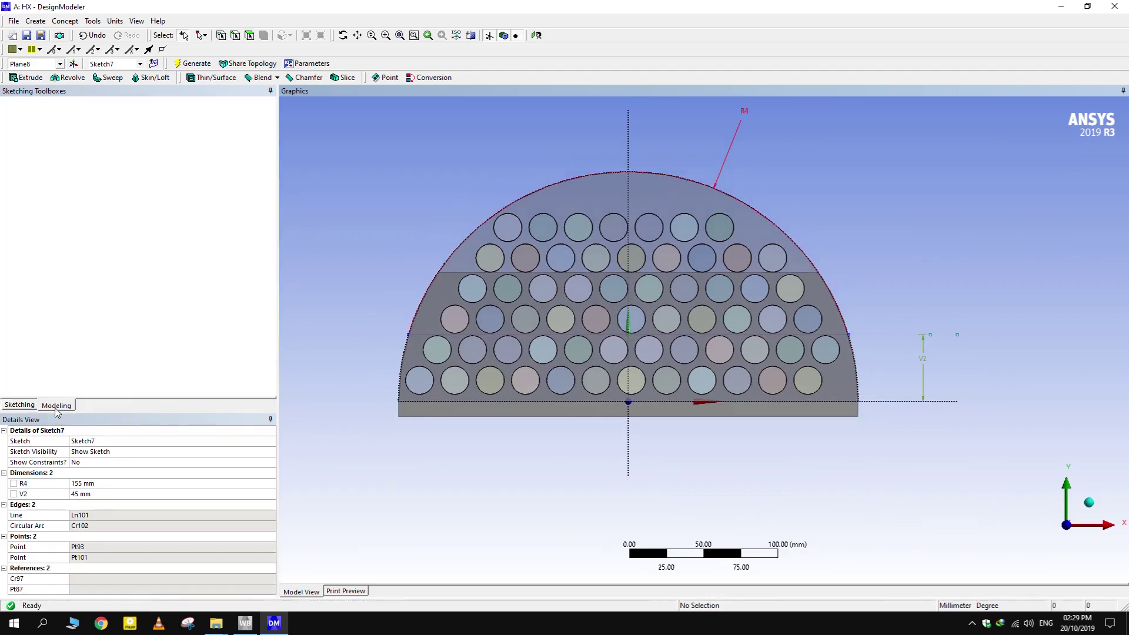
{"action": "left_click", "coordinate": [76, 381]}
{"action": "scroll", "coordinate": [434, 241], "scroll_direction": "down", "scroll_amount": 3}
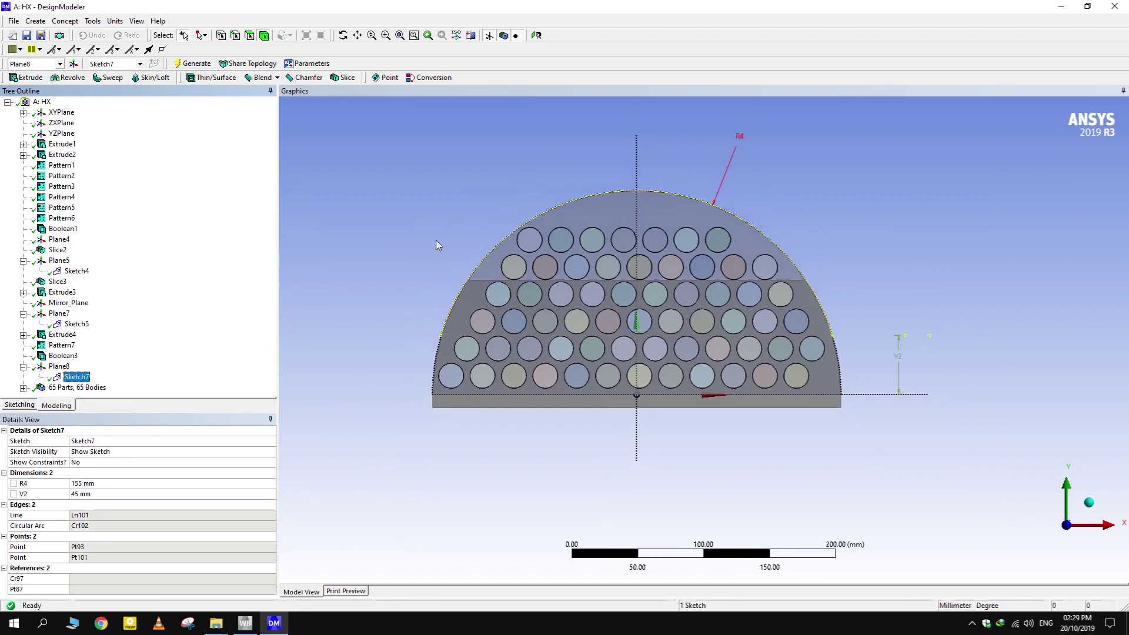
{"action": "mouse_move", "coordinate": [541, 340]}
{"action": "middle_mouse_down"}
{"action": "mouse_move", "coordinate": [713, 295]}
{"action": "mouse_move", "coordinate": [776, 302]}
{"action": "mouse_move", "coordinate": [721, 306]}
{"action": "mouse_move", "coordinate": [746, 305]}
{"action": "middle_mouse_up"}
{"action": "scroll", "coordinate": [746, 305], "scroll_direction": "down", "scroll_amount": 2}
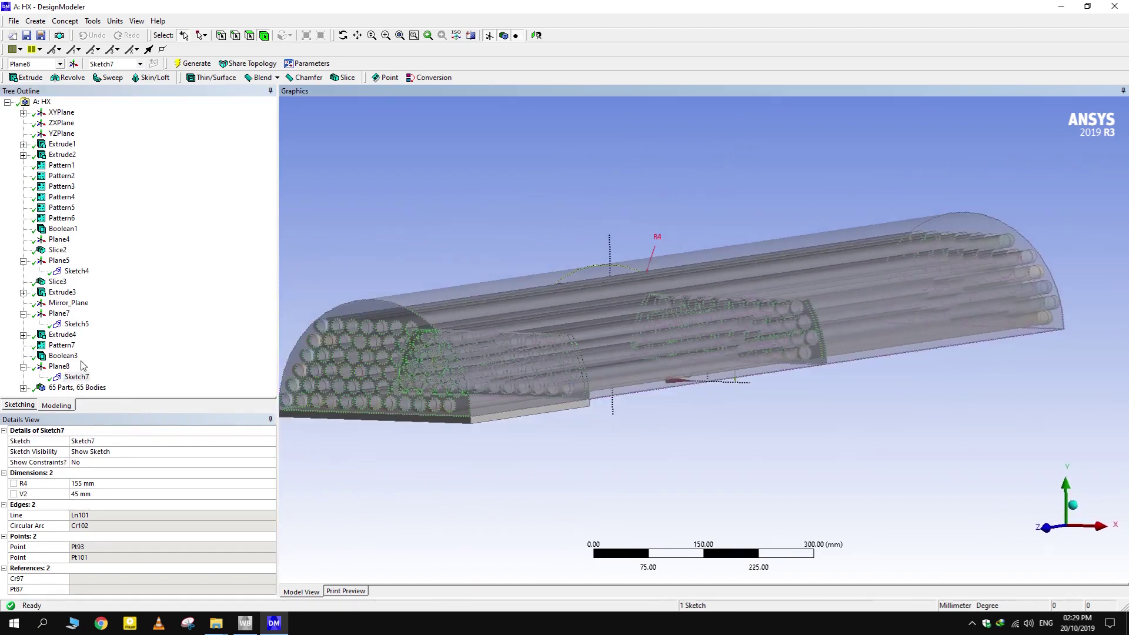
{"action": "left_click", "coordinate": [77, 377]}
{"action": "left_click", "coordinate": [26, 77]}
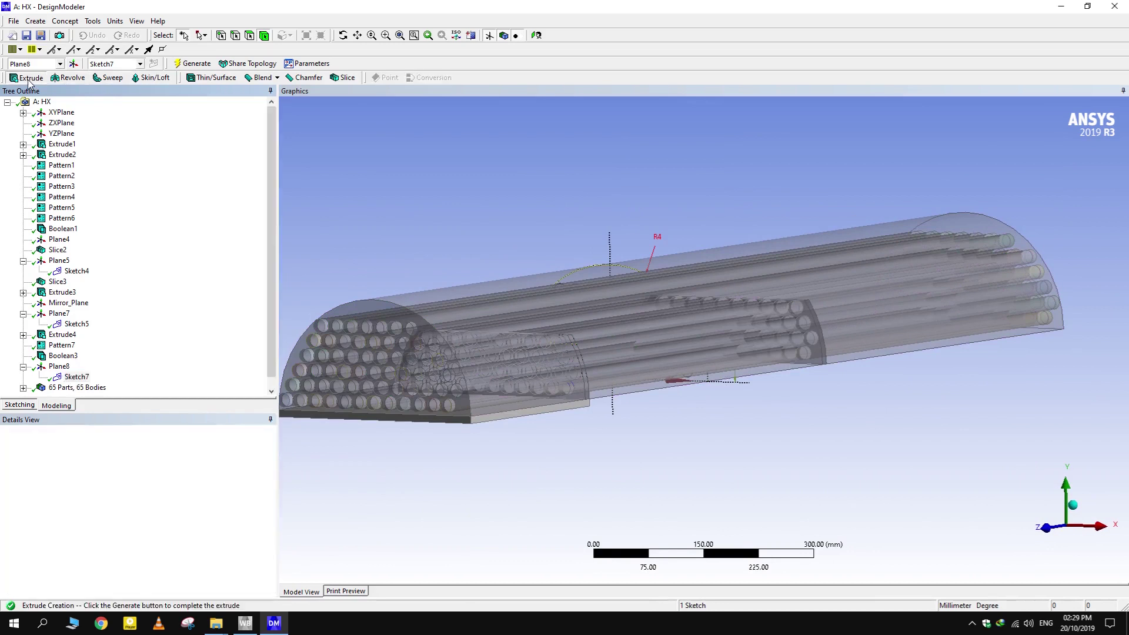
{"action": "left_click", "coordinate": [108, 452]}
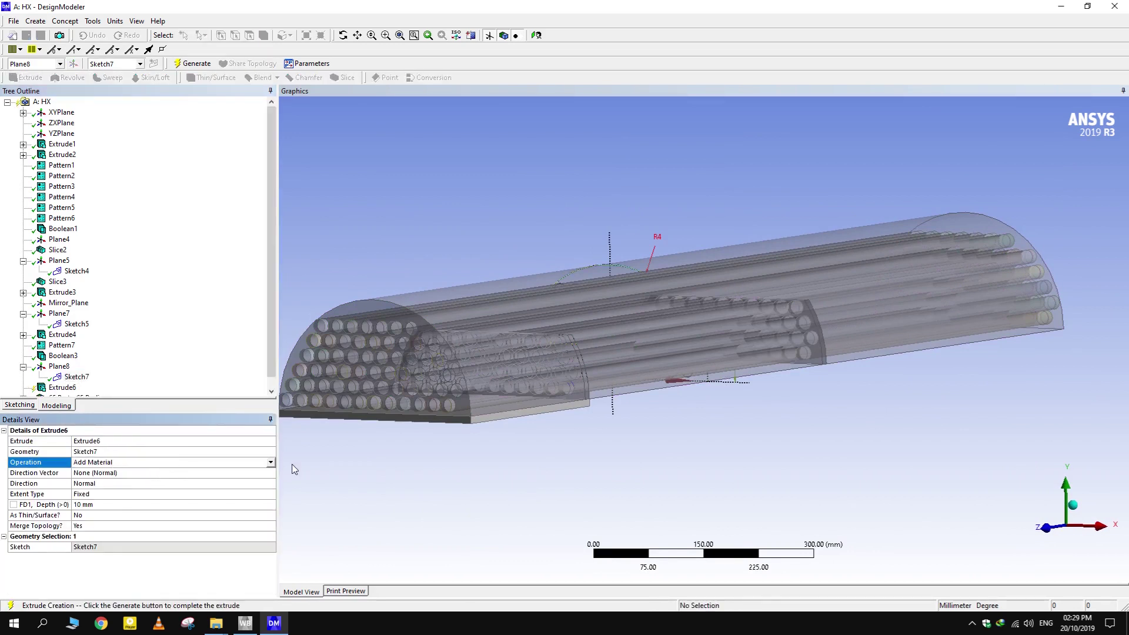
{"action": "left_click", "coordinate": [272, 465]}
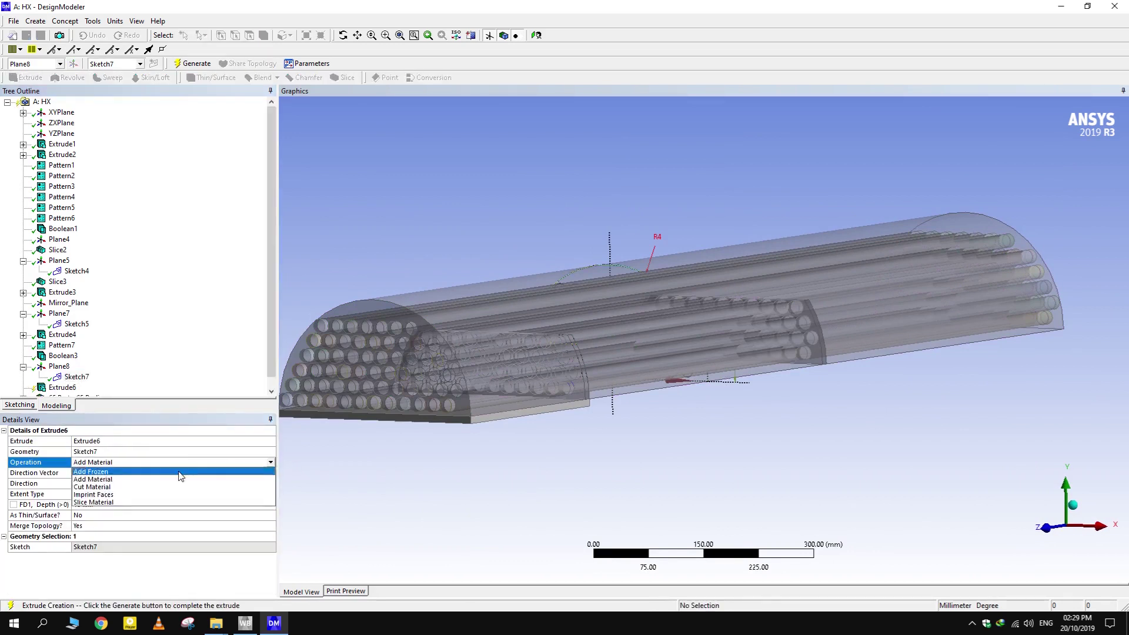
{"action": "left_click", "coordinate": [109, 478]}
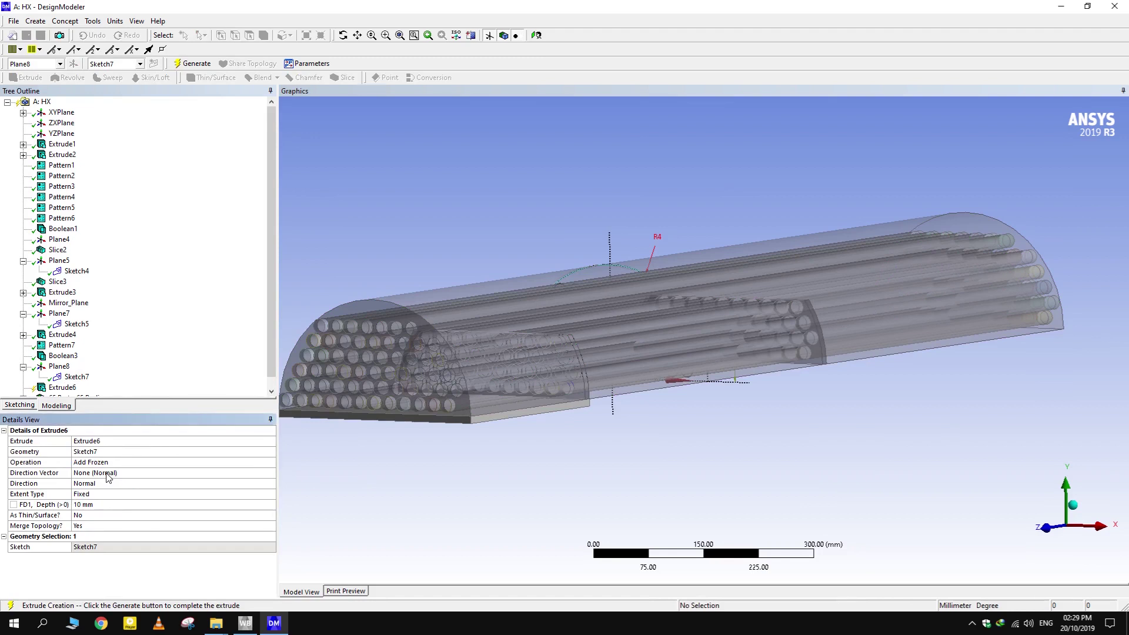
Set the extrusion direction to the shell's end-face normal, flipped to point outward, and generate the baffle with a 10 mm depth
{"action": "left_click", "coordinate": [146, 473]}
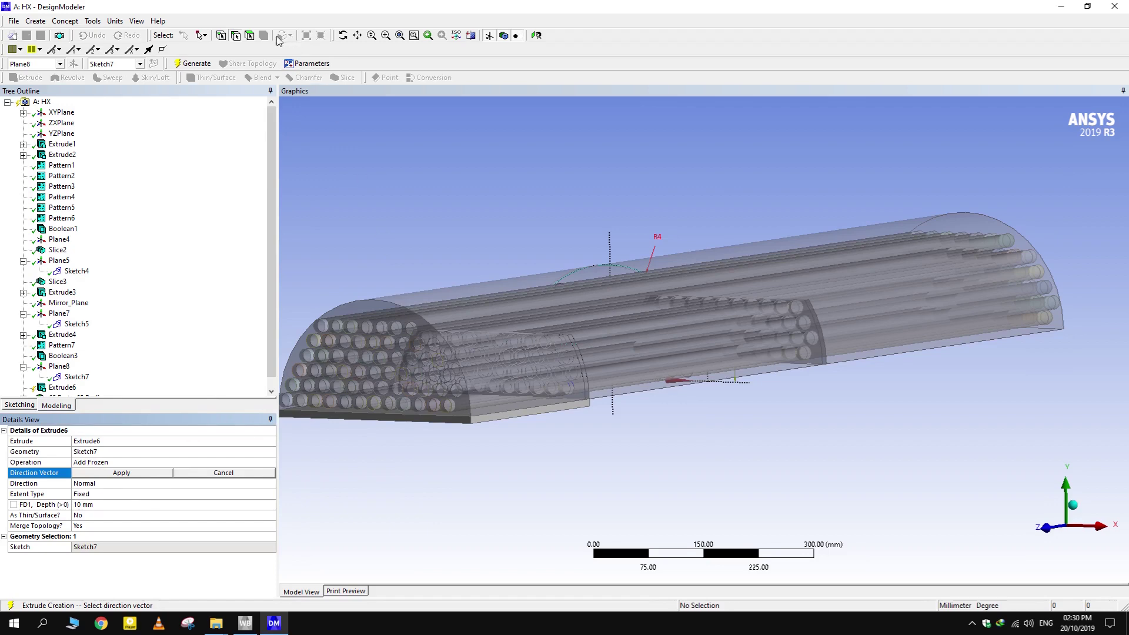
{"action": "left_click", "coordinate": [379, 320]}
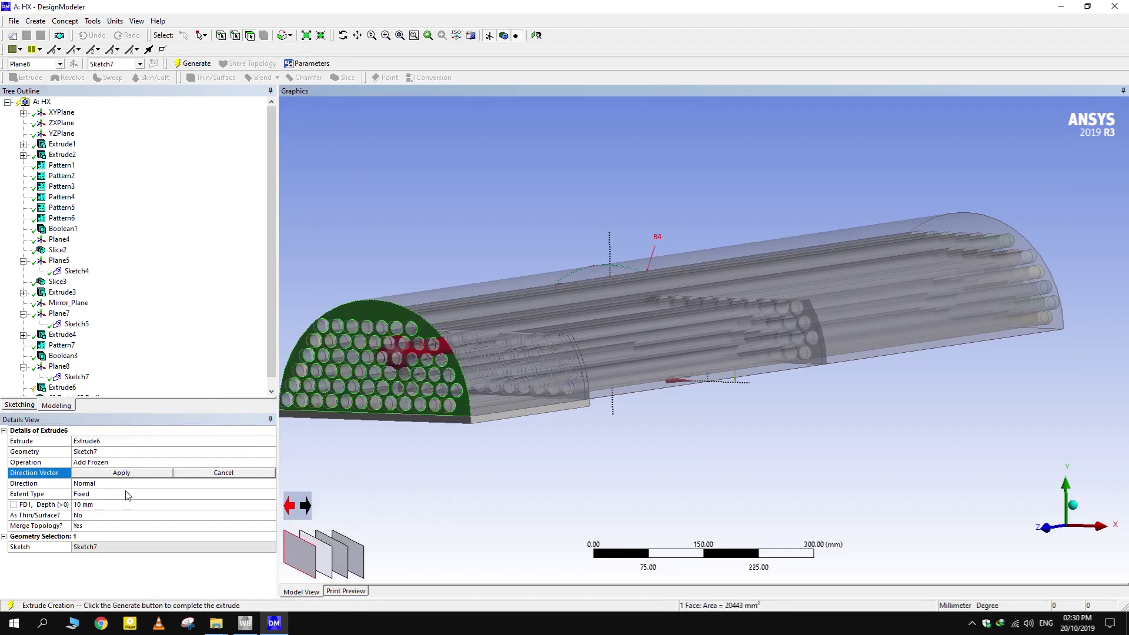
{"action": "left_click", "coordinate": [305, 505]}
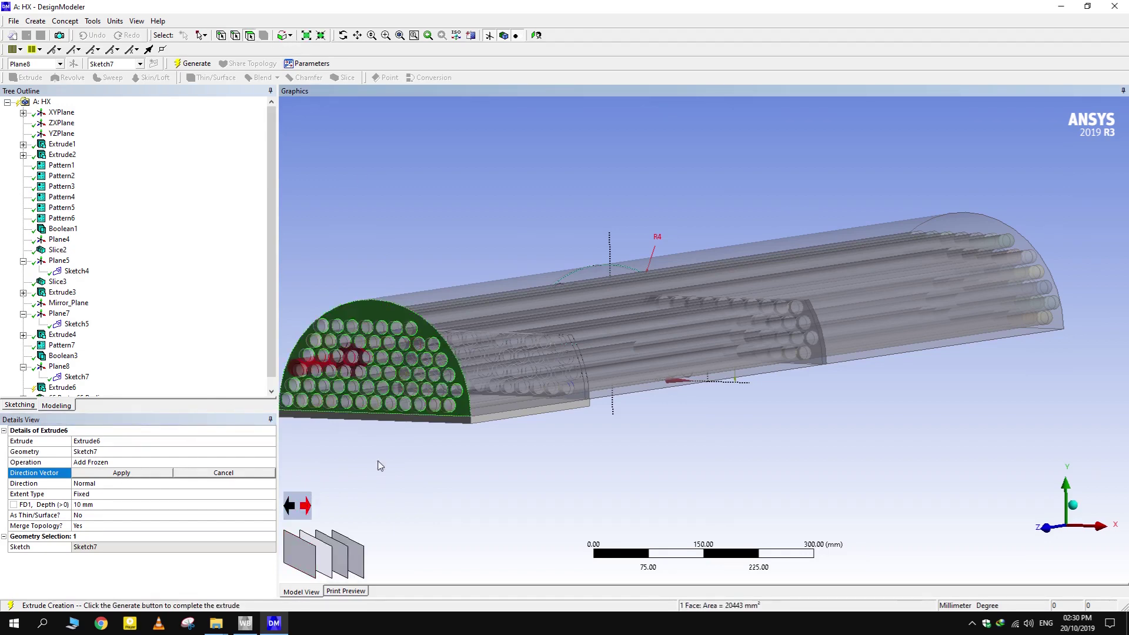
{"action": "scroll", "coordinate": [379, 466], "scroll_direction": "down", "scroll_amount": 3}
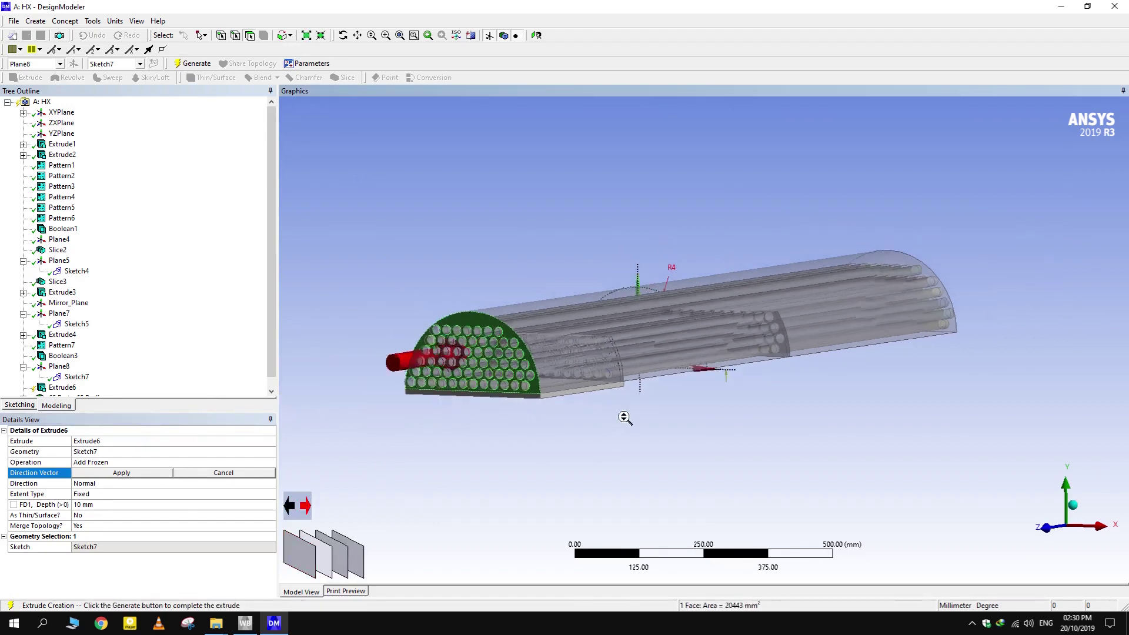
{"action": "left_click", "coordinate": [108, 474]}
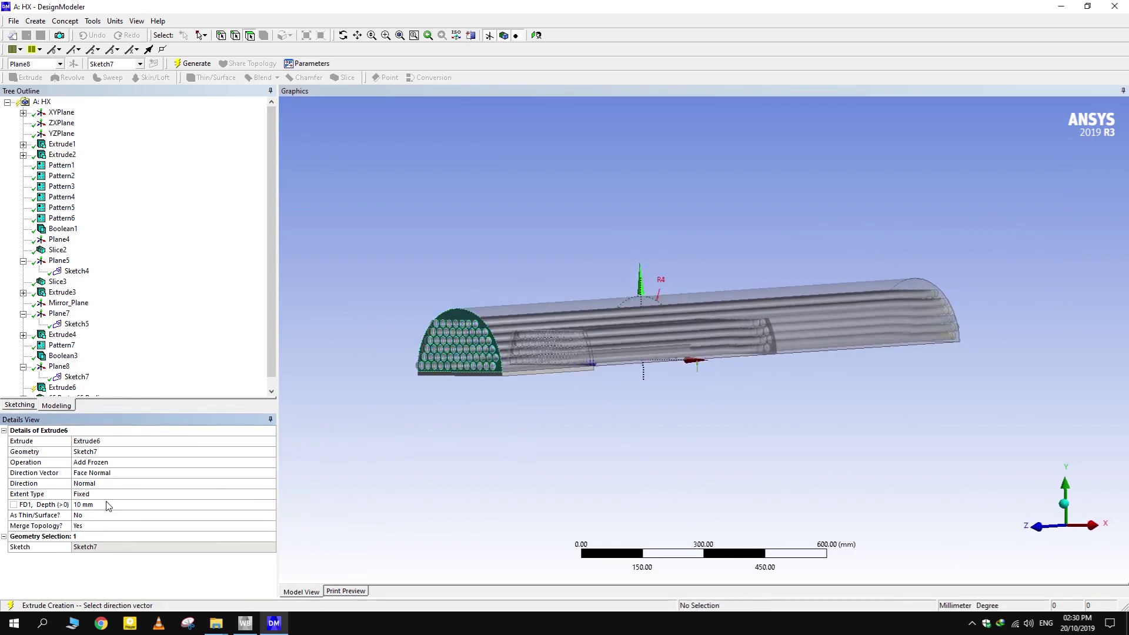
{"action": "left_click", "coordinate": [197, 64]}
{"action": "middle_click_drag", "start_coordinate": [708, 403], "coordinate": [650, 382]}
{"action": "scroll", "coordinate": [654, 447], "scroll_direction": "up", "scroll_amount": 3}
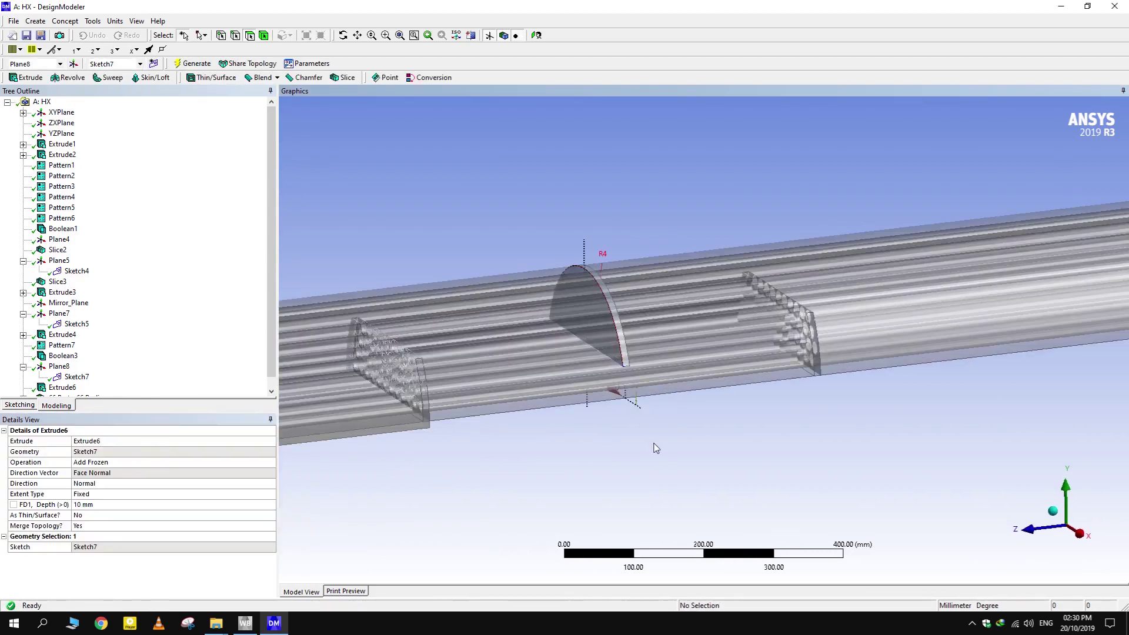
{"action": "scroll", "coordinate": [101, 371], "scroll_direction": "down", "scroll_amount": 1}
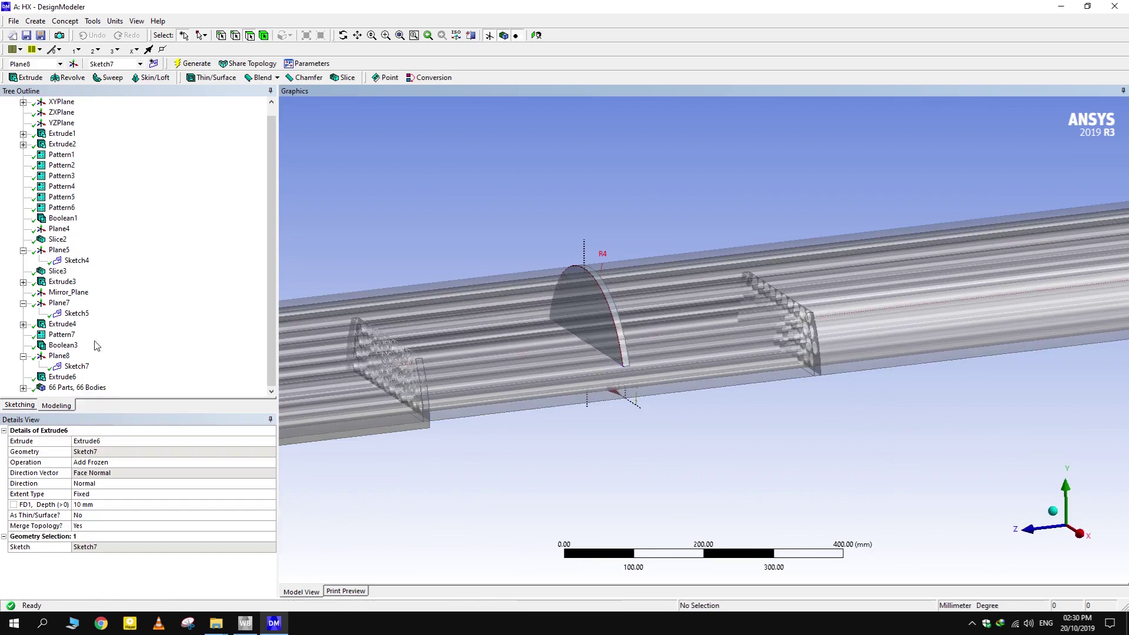
Start a linear pattern and assign the new upper baffle body as its geometry
{"action": "left_click", "coordinate": [61, 376]}
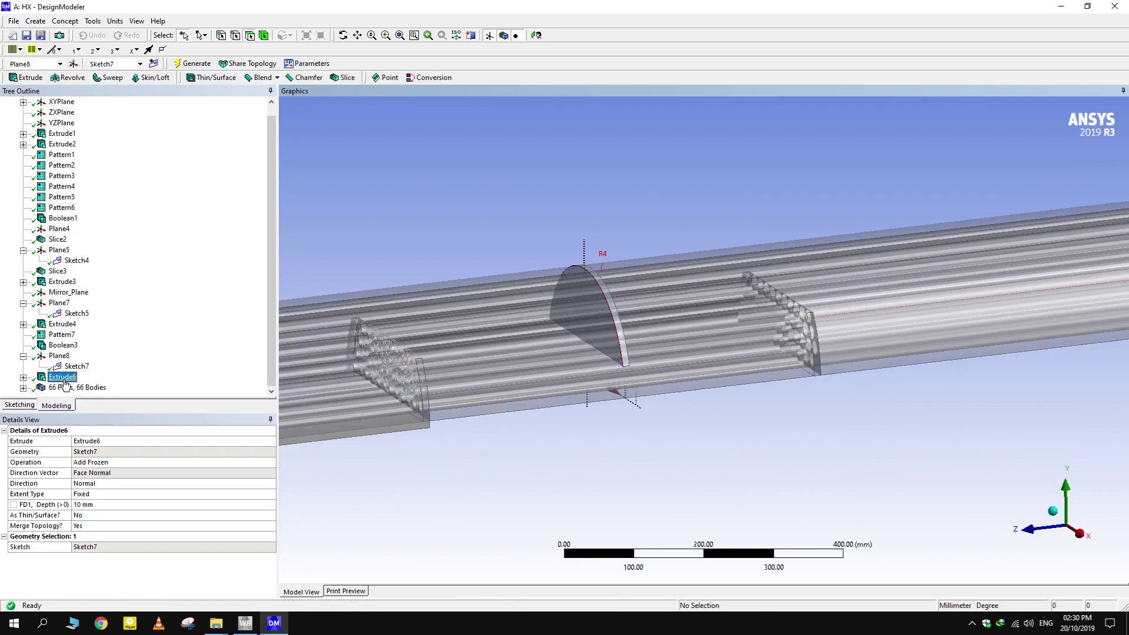
{"action": "left_click", "coordinate": [35, 21]}
{"action": "left_click", "coordinate": [59, 167]}
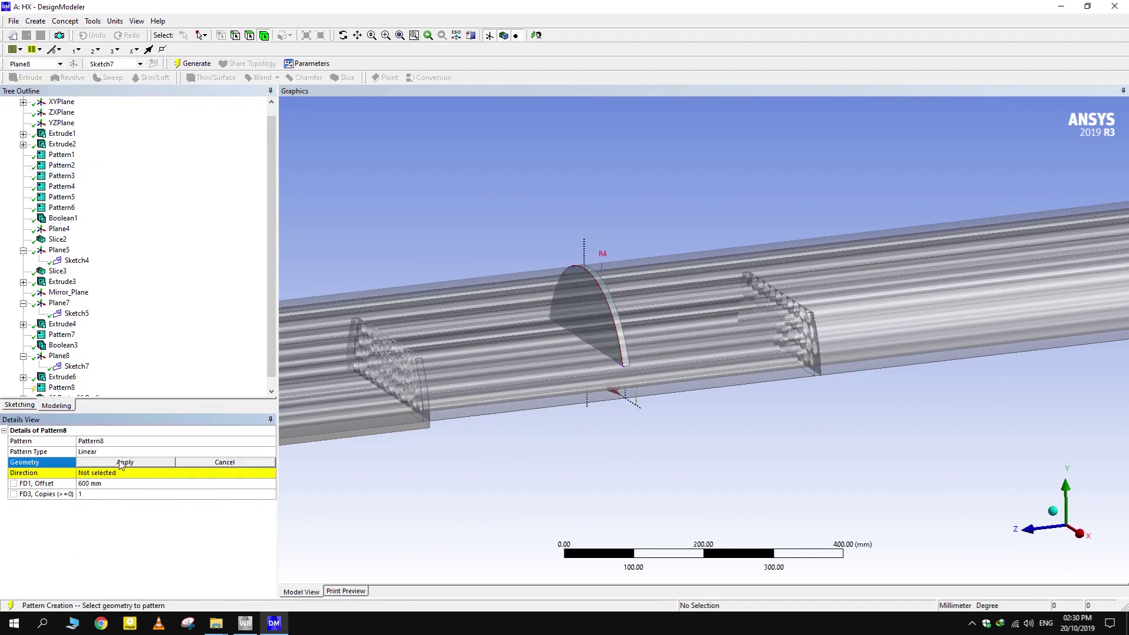
{"action": "left_click", "coordinate": [143, 462]}
{"action": "left_click", "coordinate": [142, 463]}
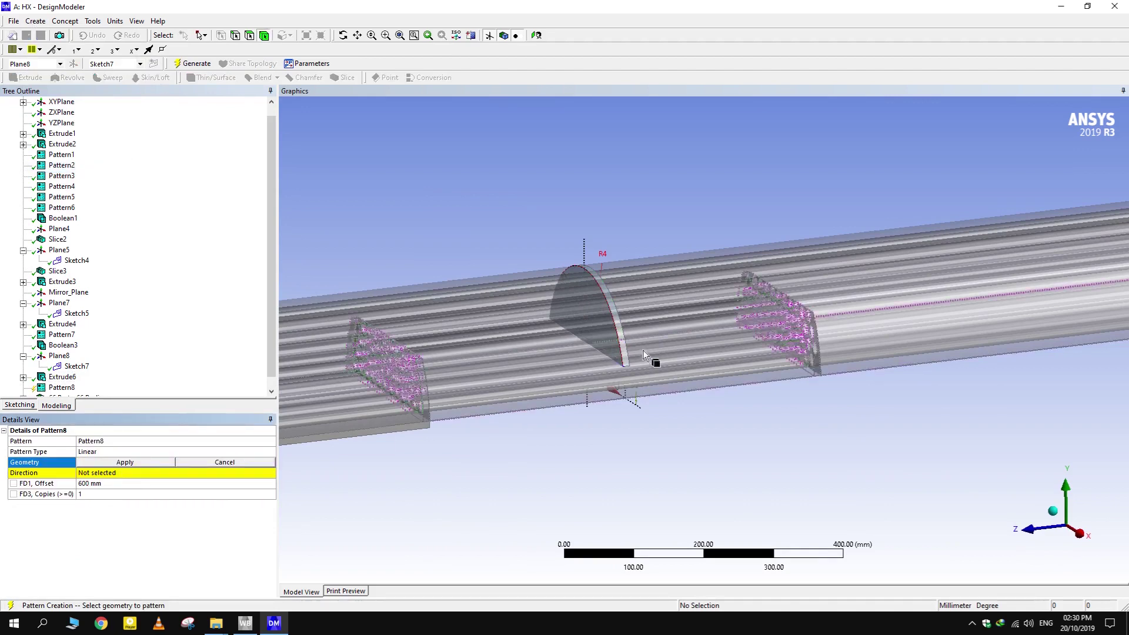
{"action": "left_click", "coordinate": [612, 312]}
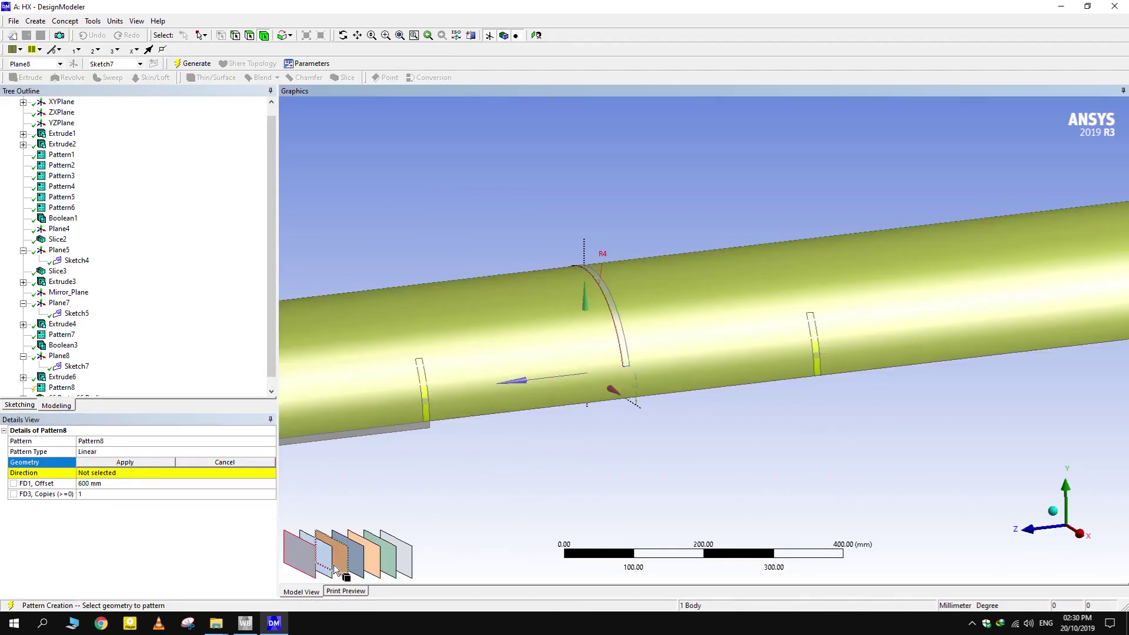
{"action": "left_click", "coordinate": [323, 544]}
{"action": "left_click", "coordinate": [116, 464]}
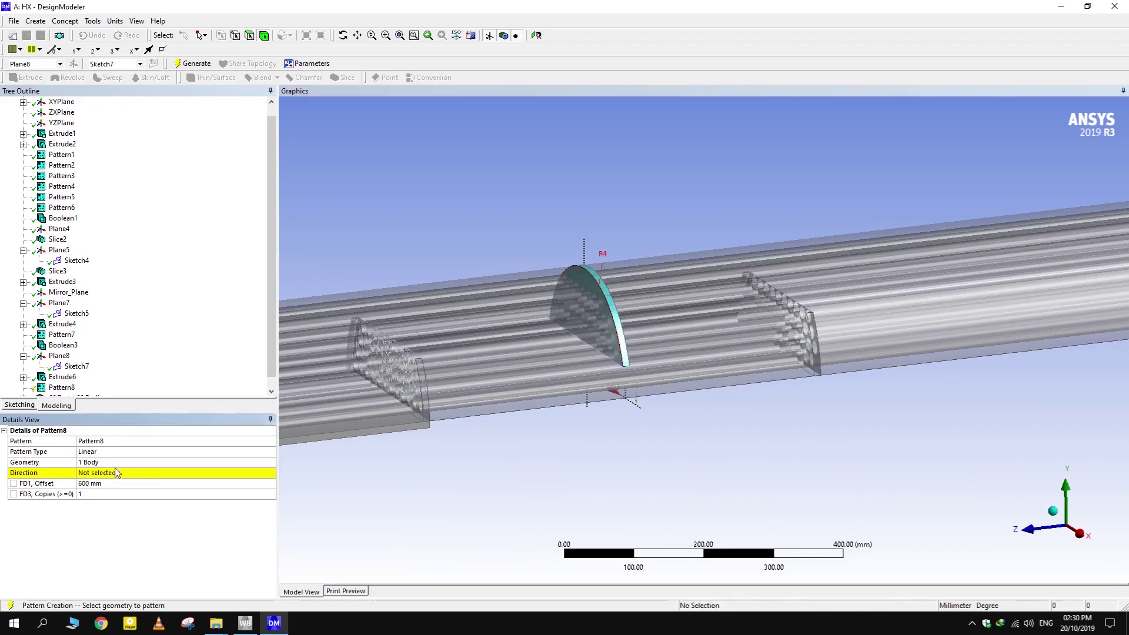
Set the pattern direction along the shell using its end-face normal and generate one baffle copy at a 600 mm offset
{"action": "left_click", "coordinate": [111, 475]}
{"action": "scroll", "coordinate": [581, 411], "scroll_direction": "down", "scroll_amount": 3}
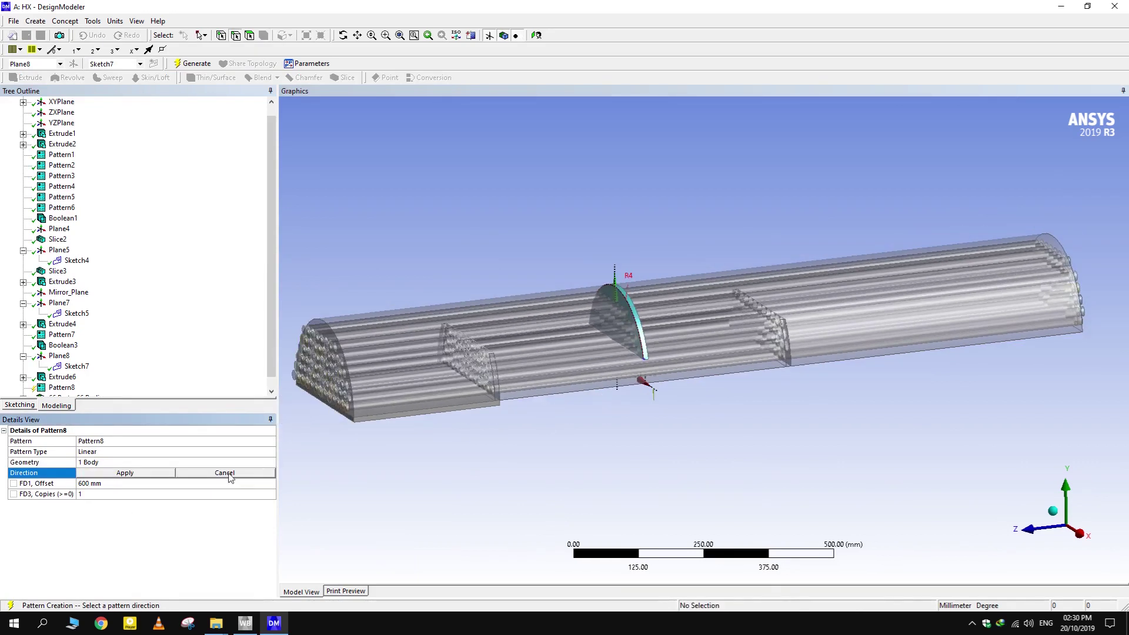
{"action": "scroll", "coordinate": [453, 464], "scroll_direction": "up", "scroll_amount": 2}
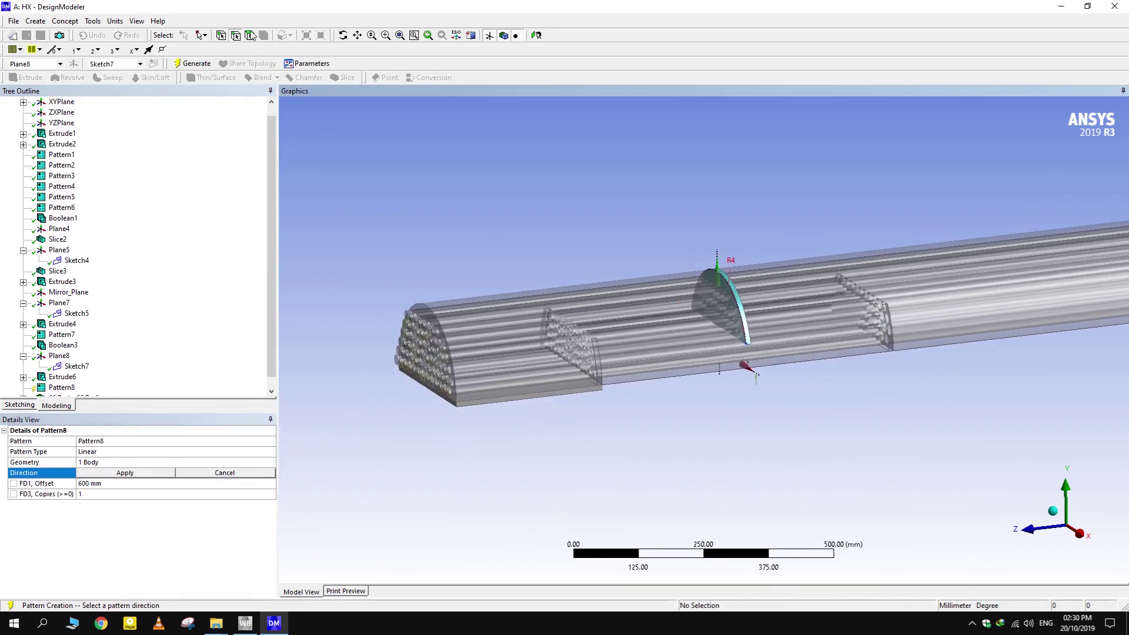
{"action": "left_click", "coordinate": [421, 319]}
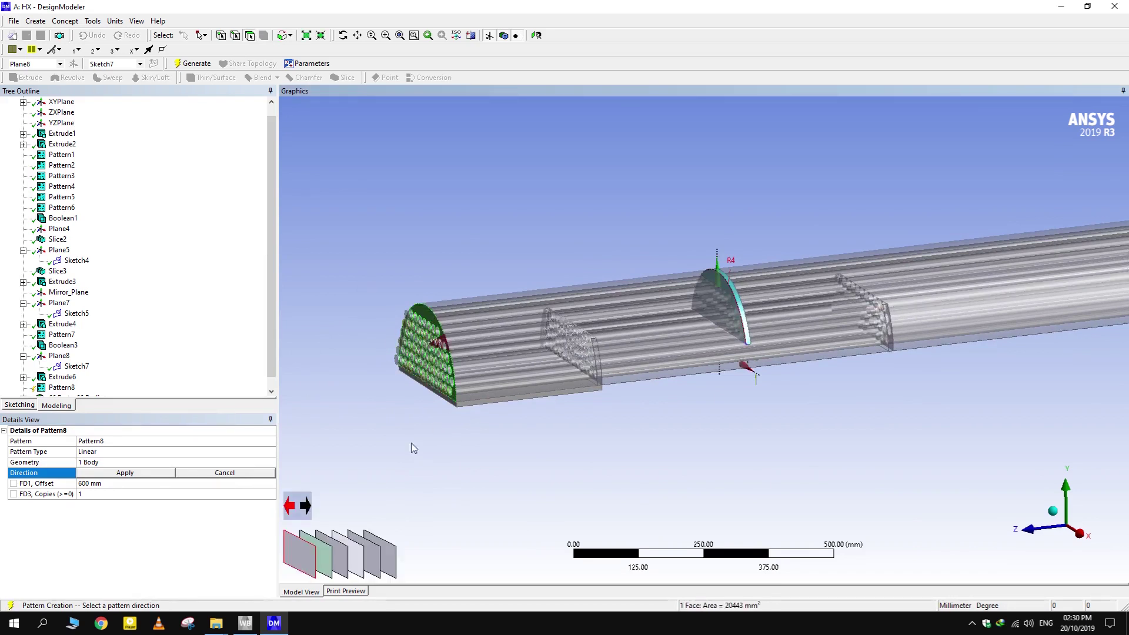
{"action": "left_click", "coordinate": [306, 505]}
{"action": "left_click", "coordinate": [115, 475]}
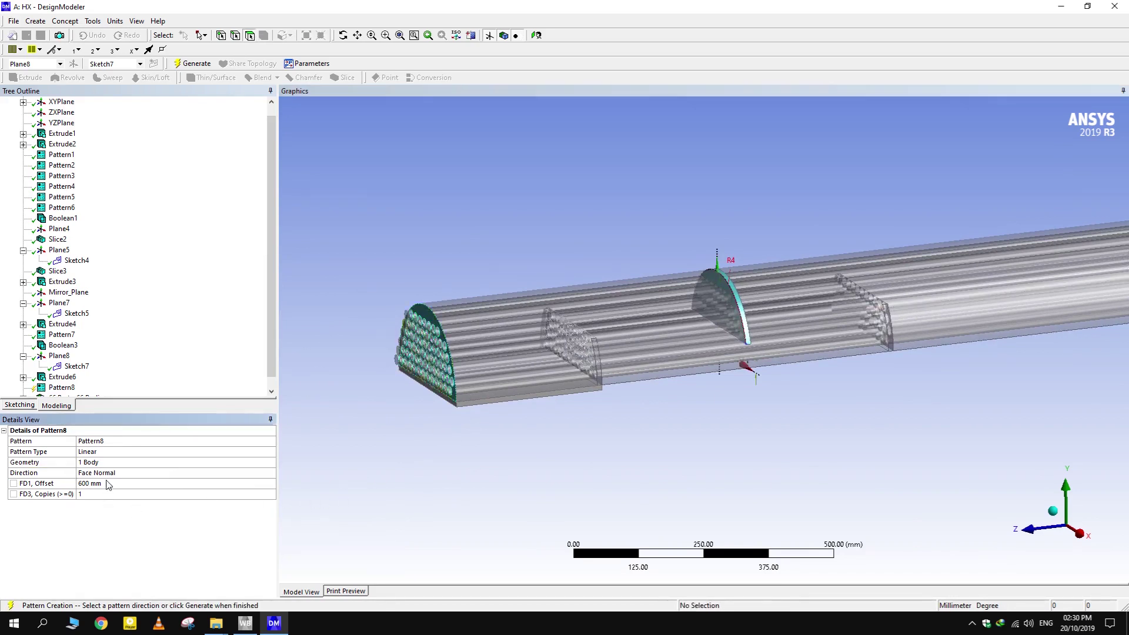
{"action": "left_click", "coordinate": [194, 64]}
{"action": "scroll", "coordinate": [719, 223], "scroll_direction": "down", "scroll_amount": 2}
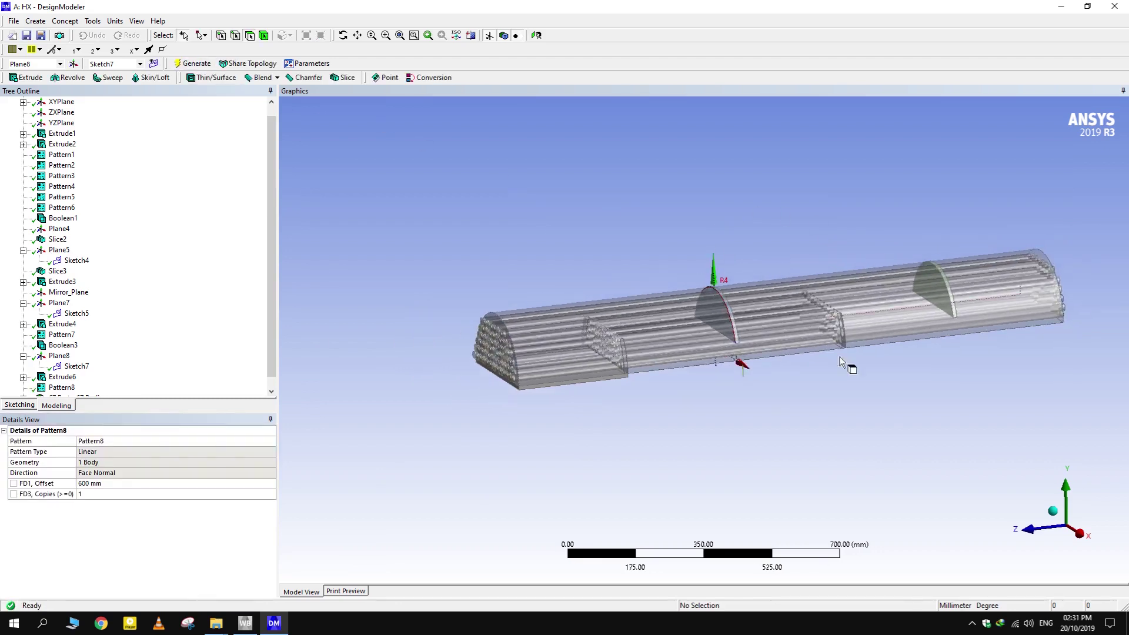
{"action": "middle_click_drag", "start_coordinate": [847, 365], "coordinate": [735, 319]}
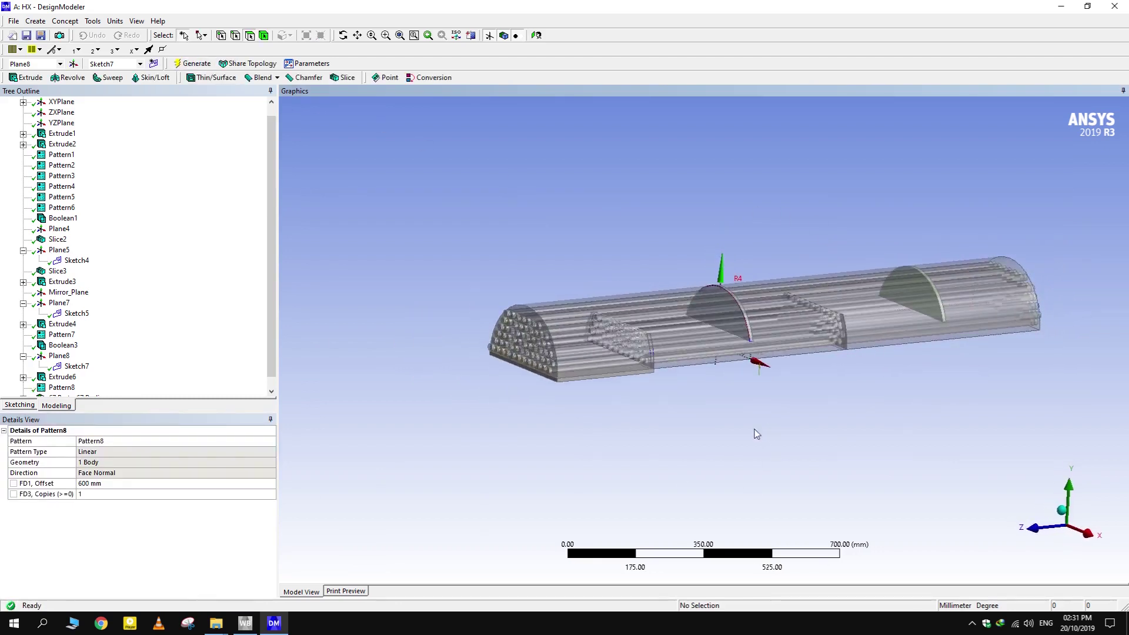
Start a Boolean subtract operation and assign the large shell body as its target
{"action": "left_click", "coordinate": [36, 22]}
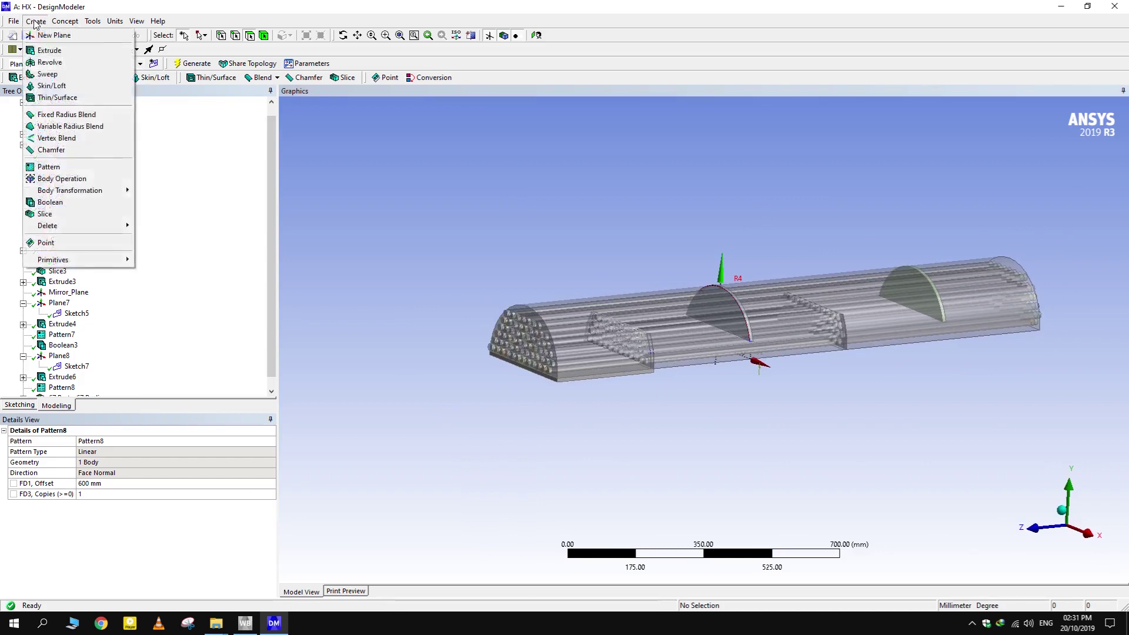
{"action": "left_click", "coordinate": [52, 202]}
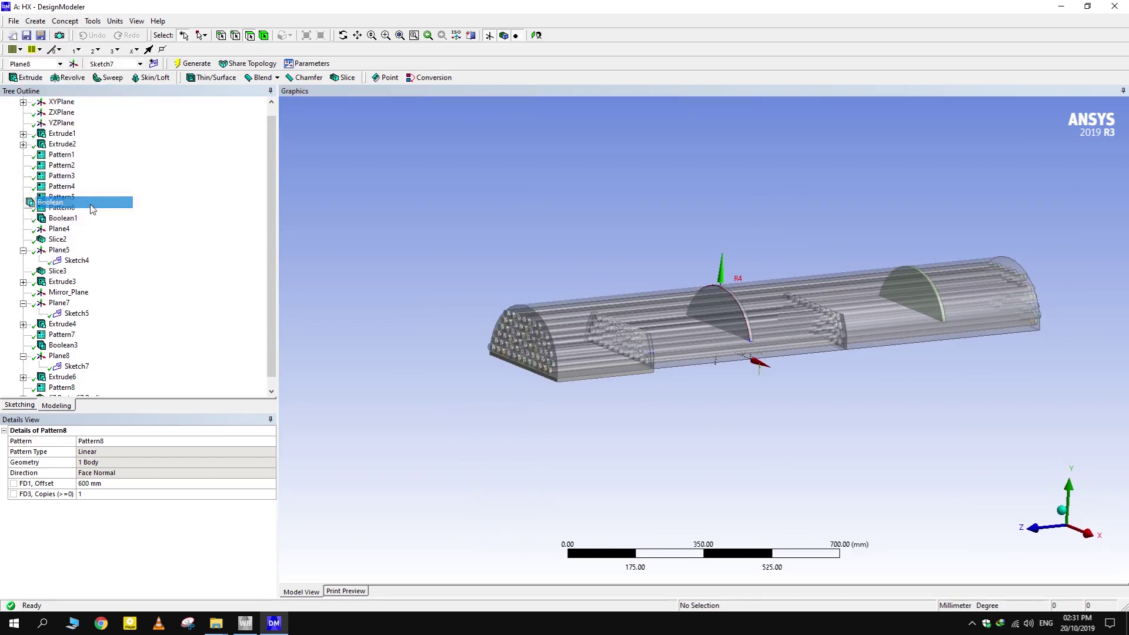
{"action": "left_click", "coordinate": [127, 463]}
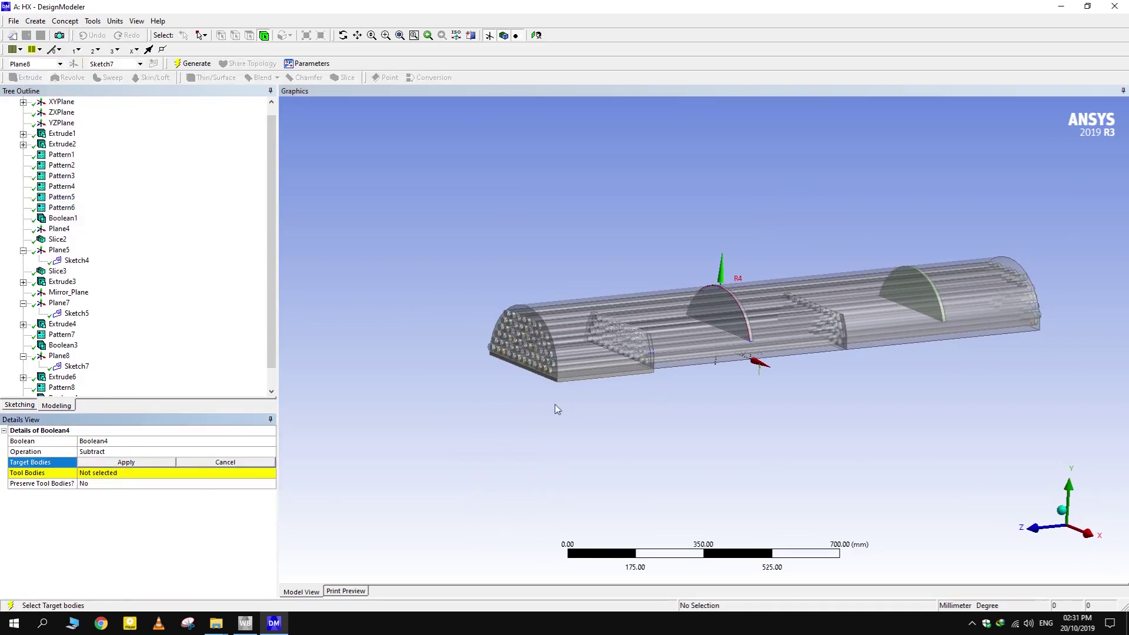
{"action": "scroll", "coordinate": [767, 329], "scroll_direction": "up", "scroll_amount": 2}
{"action": "left_click", "coordinate": [677, 320]}
{"action": "left_click", "coordinate": [143, 464]}
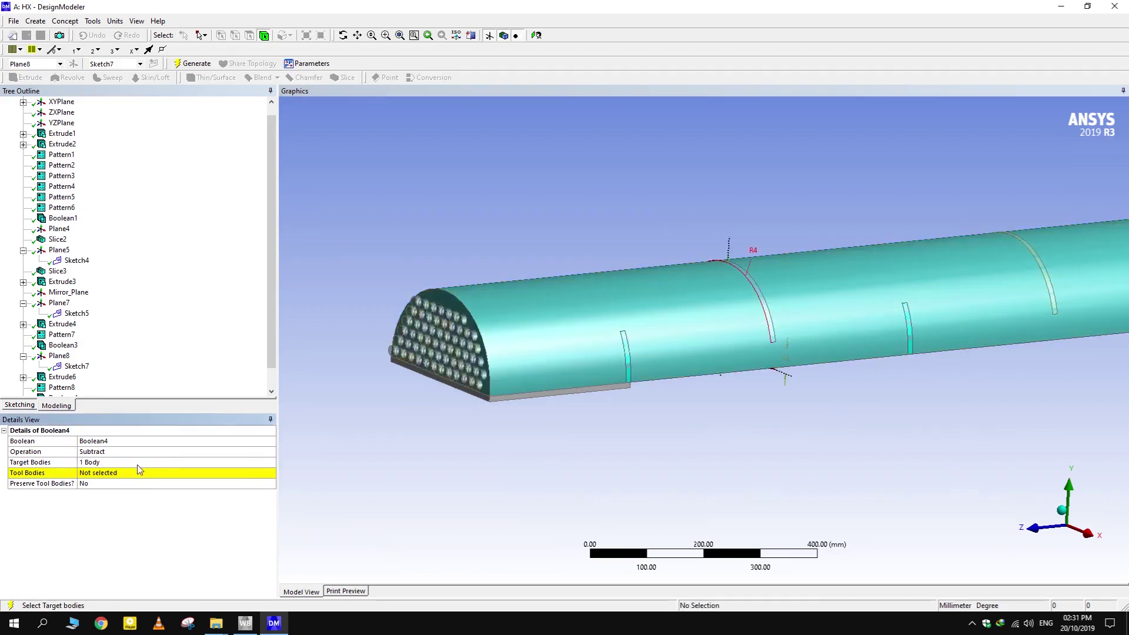
Assign both upper baffles as the tool bodies and generate the Boolean to subtract them from the shell body
{"action": "left_click", "coordinate": [147, 474]}
{"action": "middle_click_drag", "start_coordinate": [864, 464], "coordinate": [701, 370]}
{"action": "left_click", "coordinate": [688, 358]}
{"action": "left_click", "coordinate": [694, 360]}
{"action": "scroll", "coordinate": [696, 360], "scroll_direction": "up", "scroll_amount": 2}
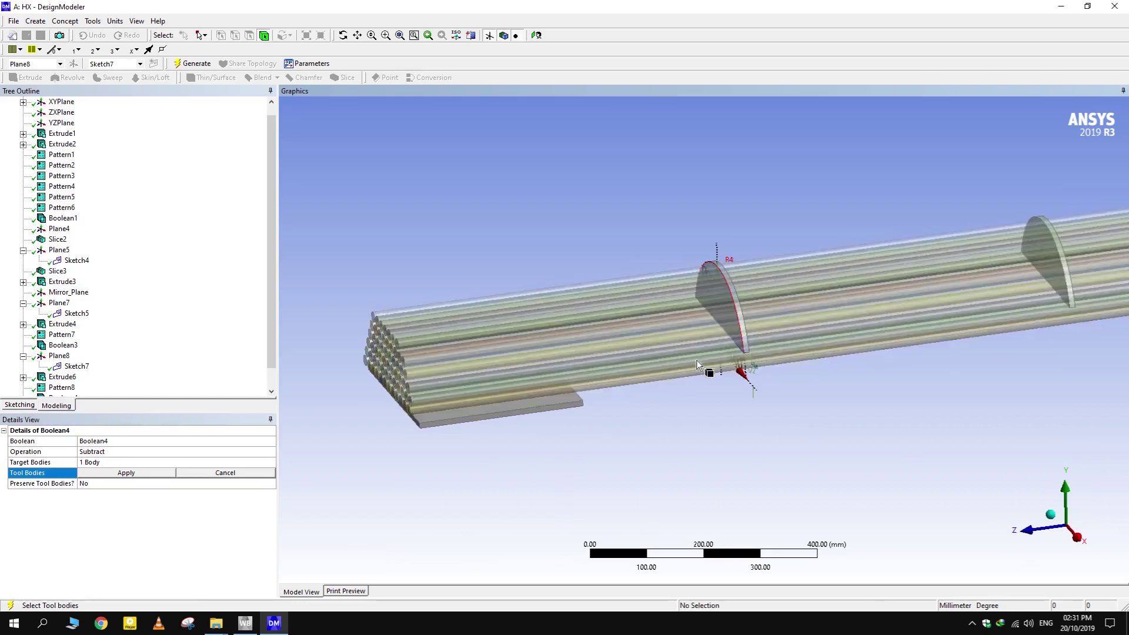
{"action": "left_click", "coordinate": [754, 289]}
{"action": "middle_click_drag", "start_coordinate": [863, 400], "coordinate": [729, 310], "text": "ctrl"}
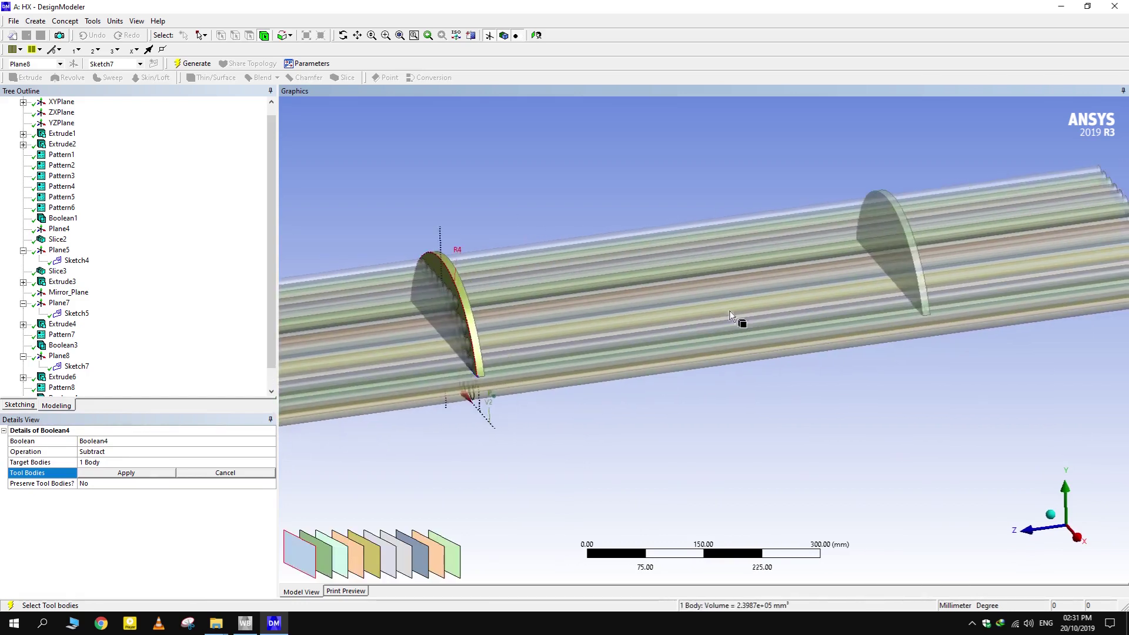
{"action": "left_click", "coordinate": [915, 226], "text": "ctrl"}
{"action": "scroll", "coordinate": [870, 237], "scroll_direction": "down", "scroll_amount": 3}
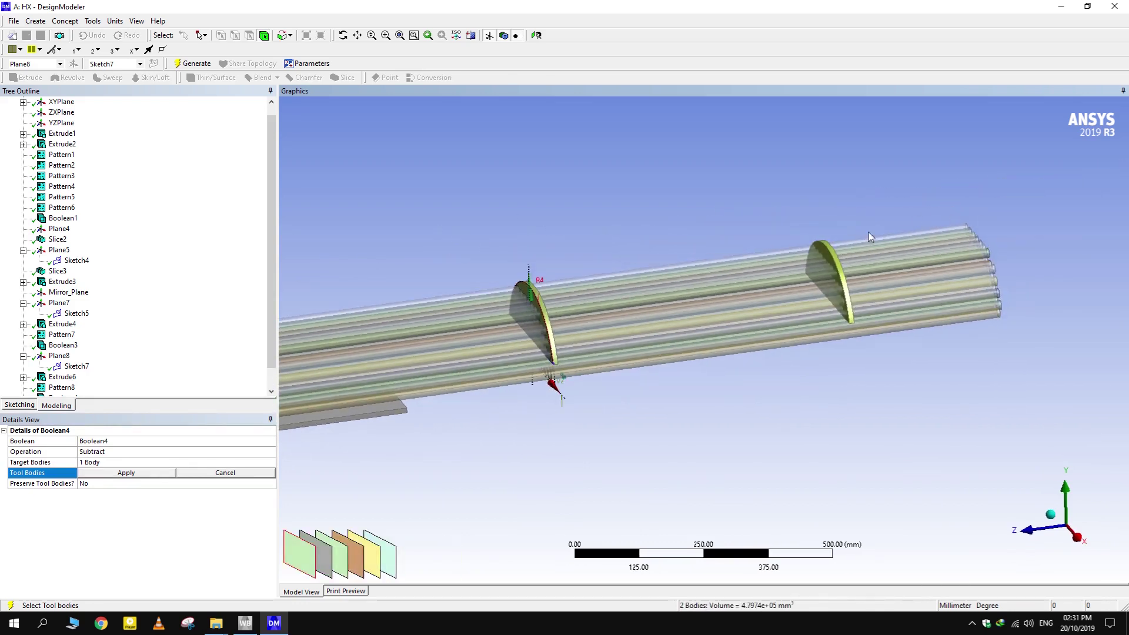
{"action": "left_click", "coordinate": [120, 474]}
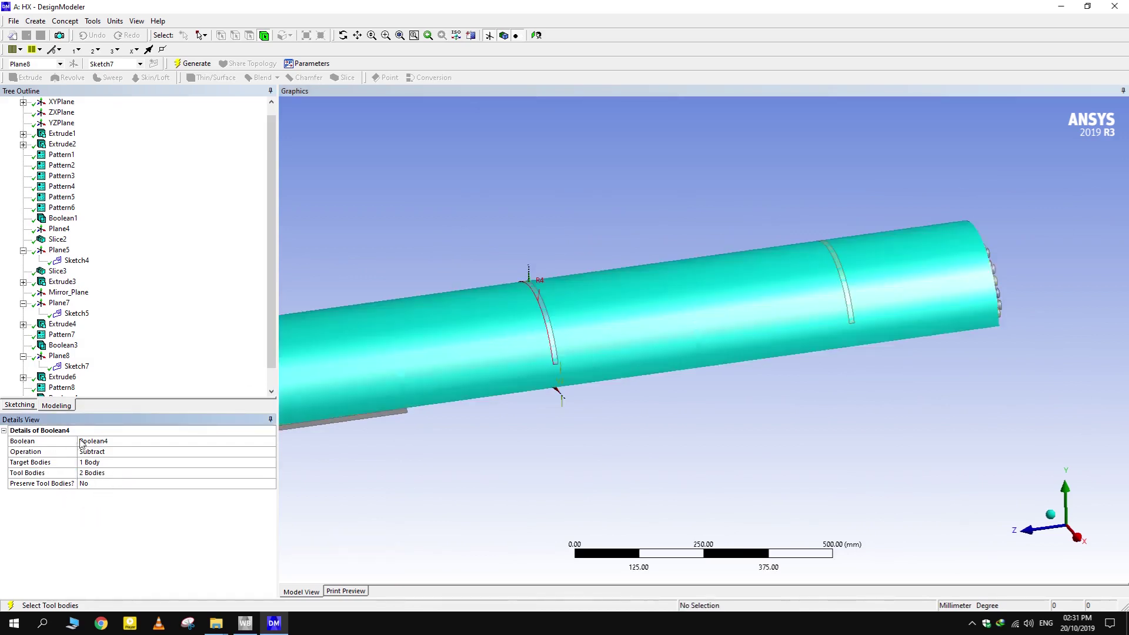
{"action": "left_click", "coordinate": [183, 65]}
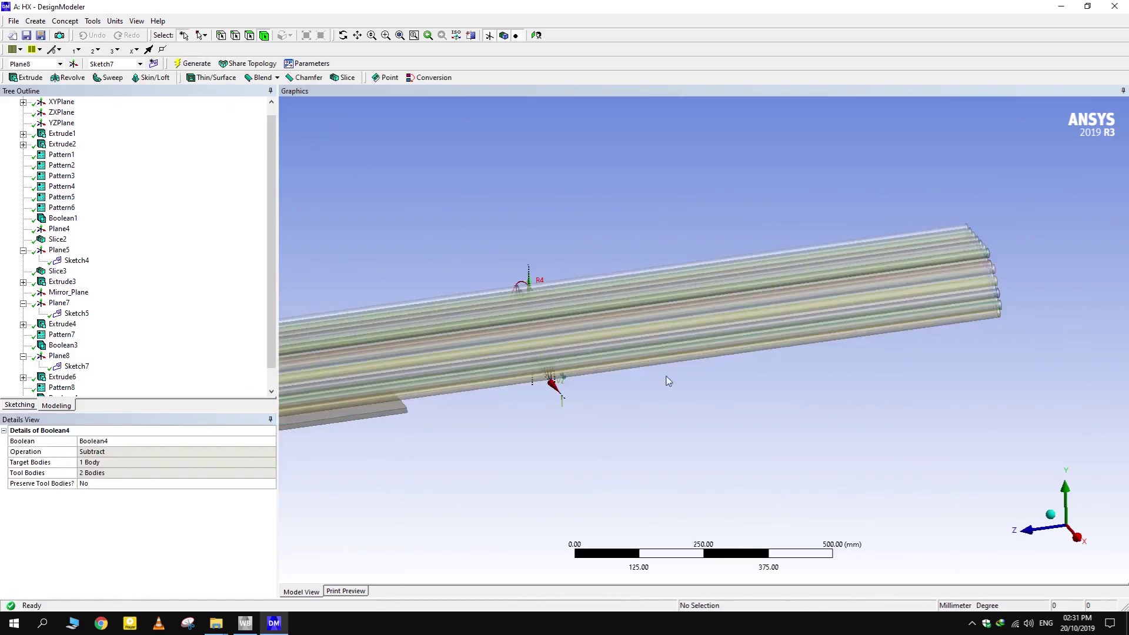
{"action": "scroll", "coordinate": [668, 378], "scroll_direction": "down", "scroll_amount": 2}
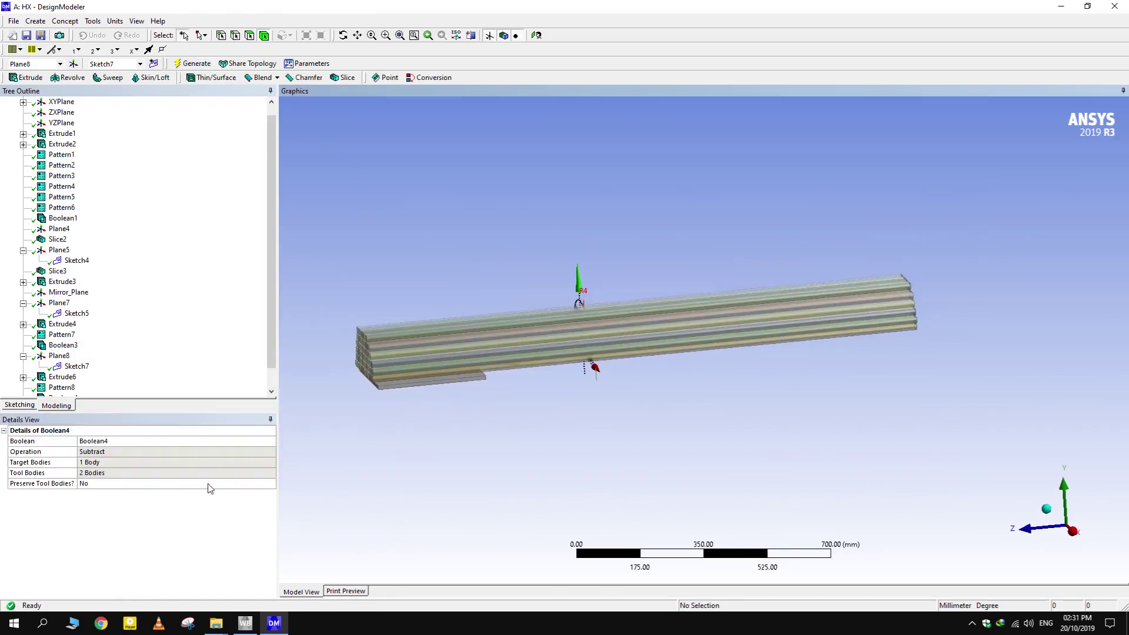
{"action": "left_click", "coordinate": [556, 320]}
{"action": "middle_click_drag", "start_coordinate": [556, 321], "coordinate": [510, 358]}
{"action": "left_click", "coordinate": [581, 376]}
{"action": "scroll", "coordinate": [611, 415], "scroll_direction": "up", "scroll_amount": 2}
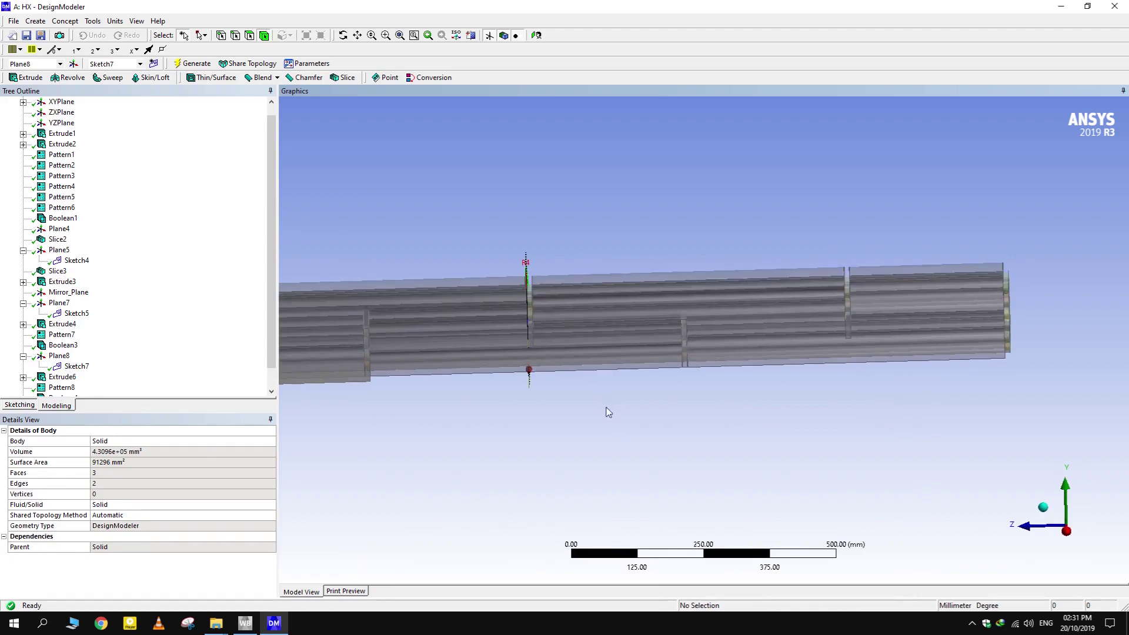
{"action": "middle_click_drag", "start_coordinate": [608, 412], "coordinate": [713, 421]}
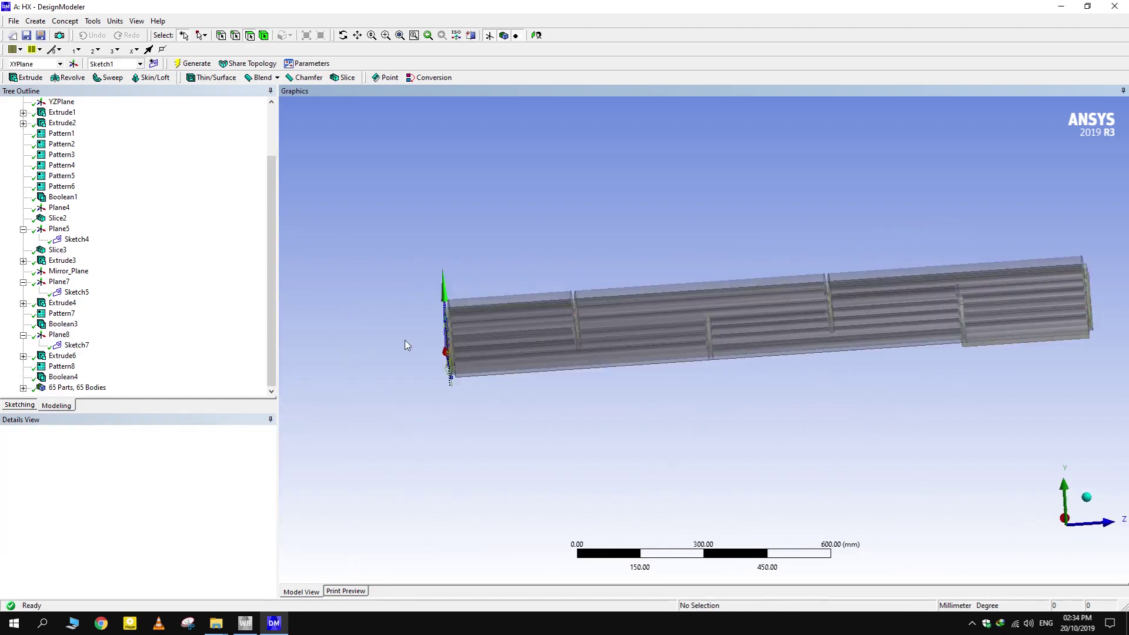
Start an extrusion and assign Sketch1 on the XYPlane as its geometry
{"action": "scroll", "coordinate": [147, 264], "scroll_direction": "up", "scroll_amount": 2}
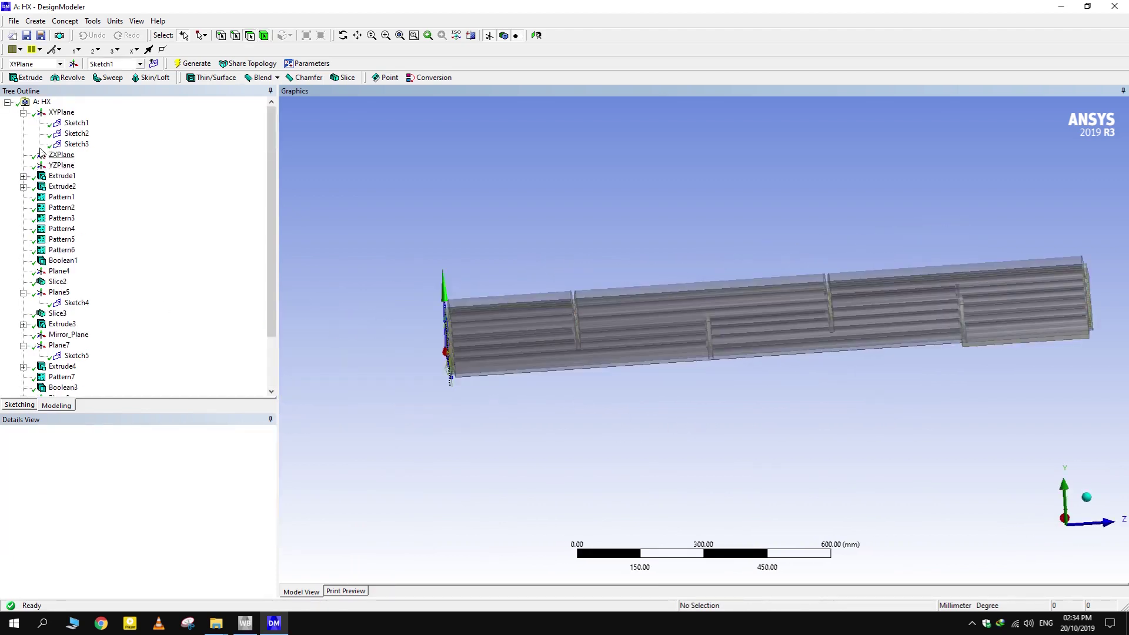
{"action": "left_click", "coordinate": [61, 112]}
{"action": "left_click", "coordinate": [77, 123]}
{"action": "middle_click_drag", "start_coordinate": [625, 466], "coordinate": [577, 440]}
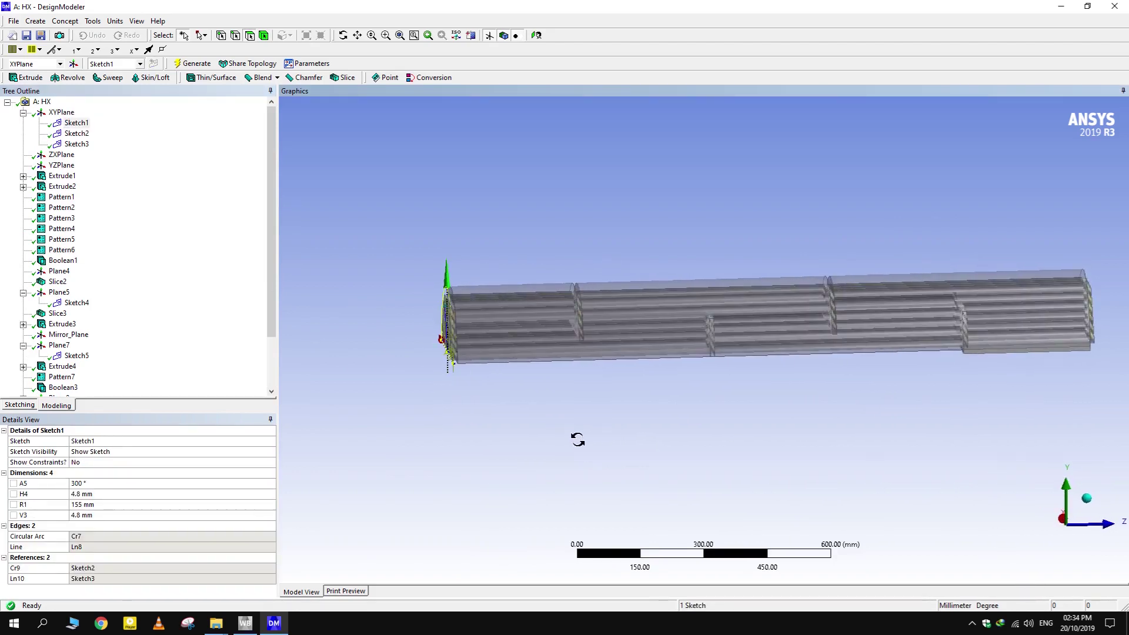
{"action": "left_click", "coordinate": [77, 123]}
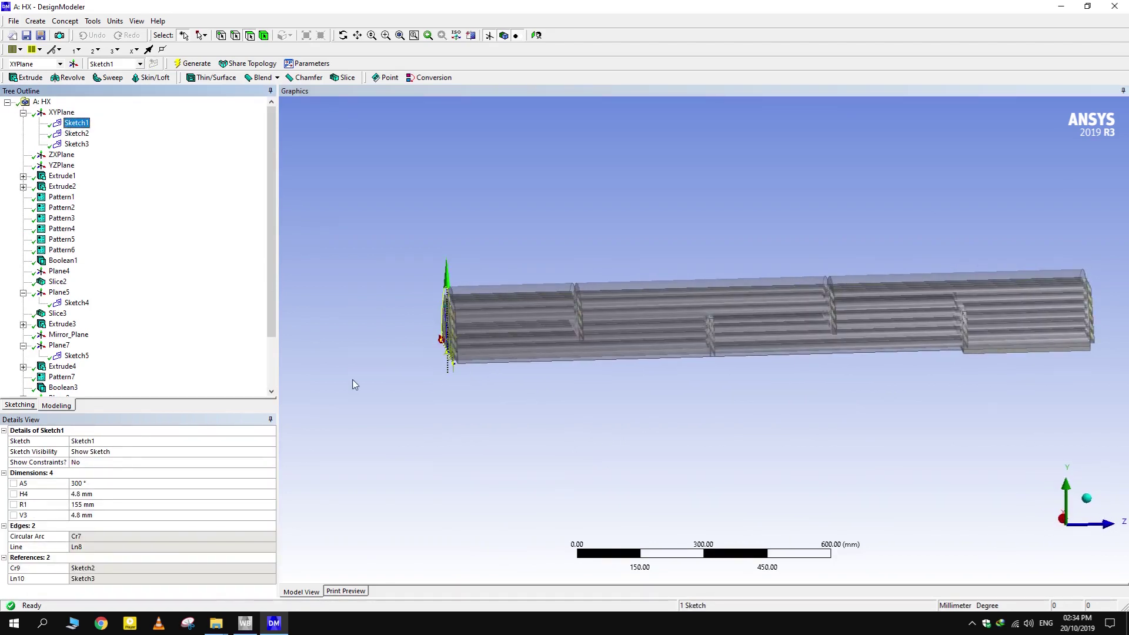
{"action": "left_click", "coordinate": [29, 78]}
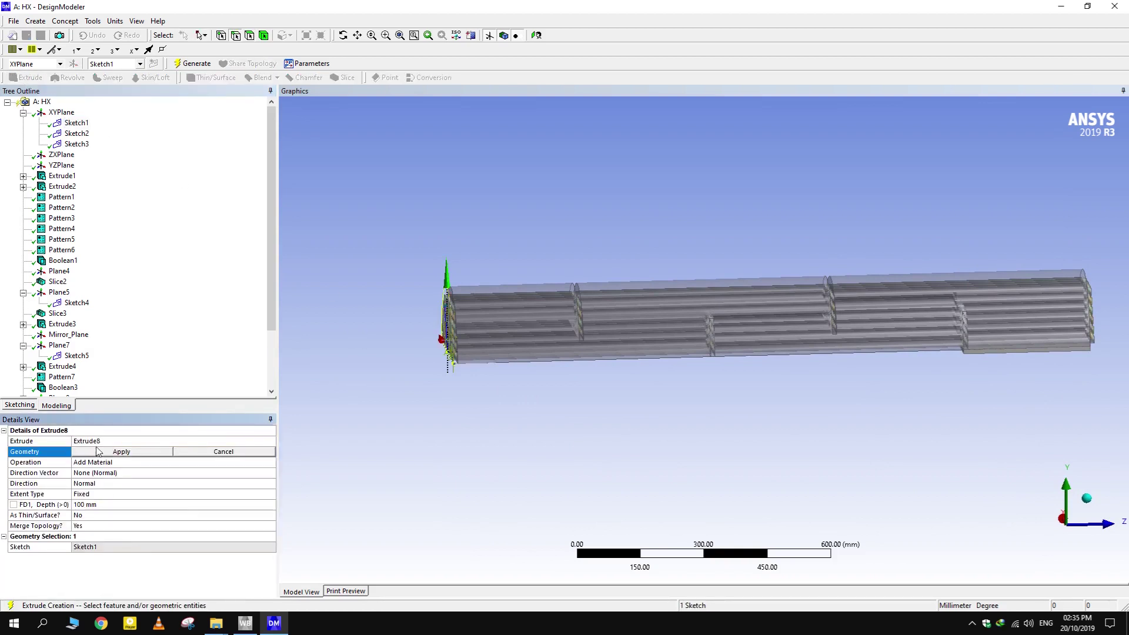
{"action": "left_click", "coordinate": [122, 452]}
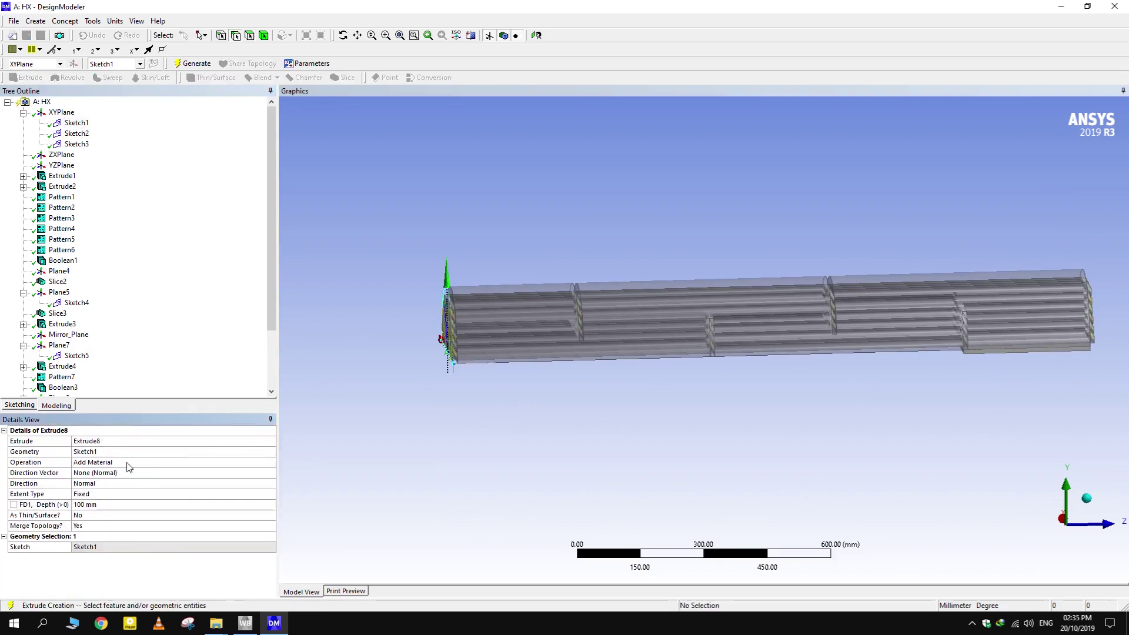
{"action": "double_click", "coordinate": [127, 462]}
{"action": "left_click", "coordinate": [250, 463]}
{"action": "left_click", "coordinate": [270, 462]}
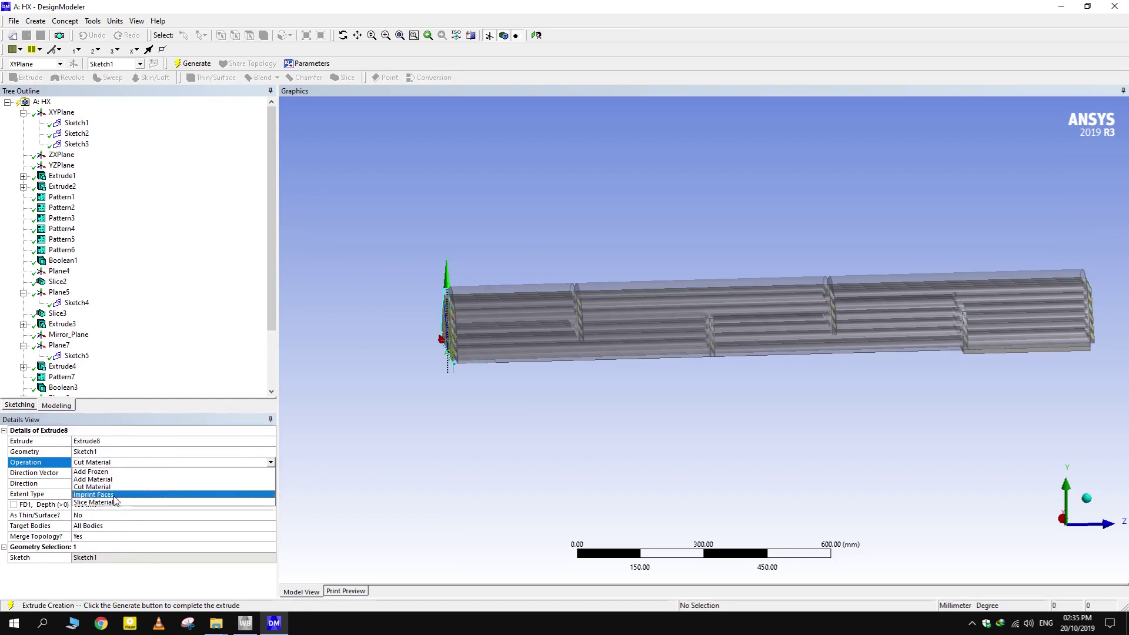
{"action": "left_click", "coordinate": [109, 480]}
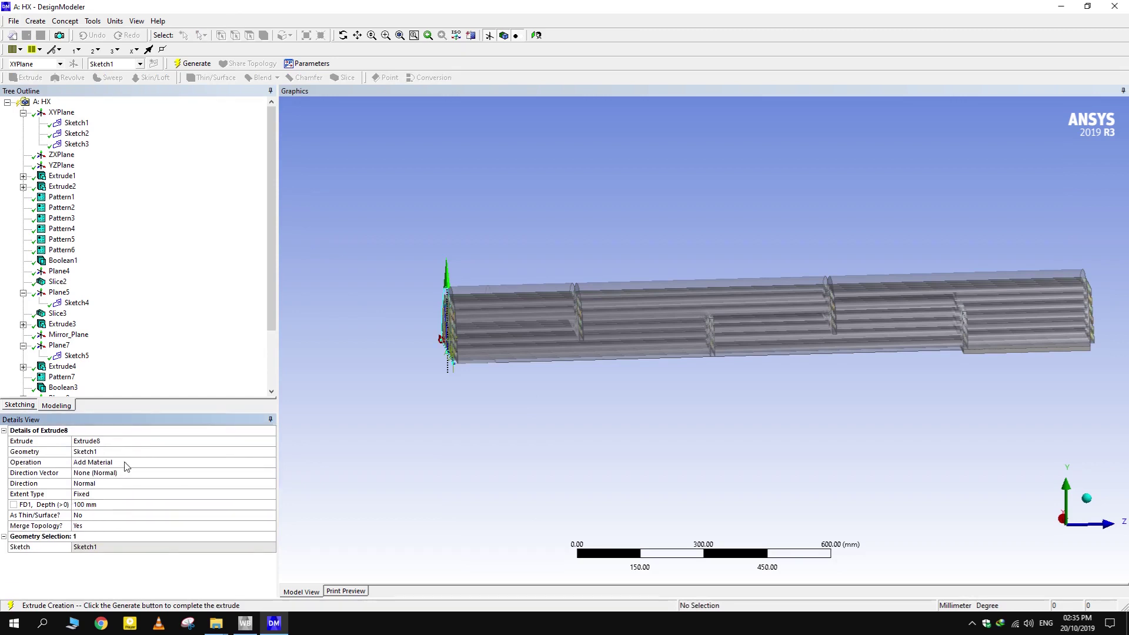
{"action": "left_click", "coordinate": [126, 465]}
{"action": "left_click", "coordinate": [271, 462]}
{"action": "left_click", "coordinate": [177, 471]}
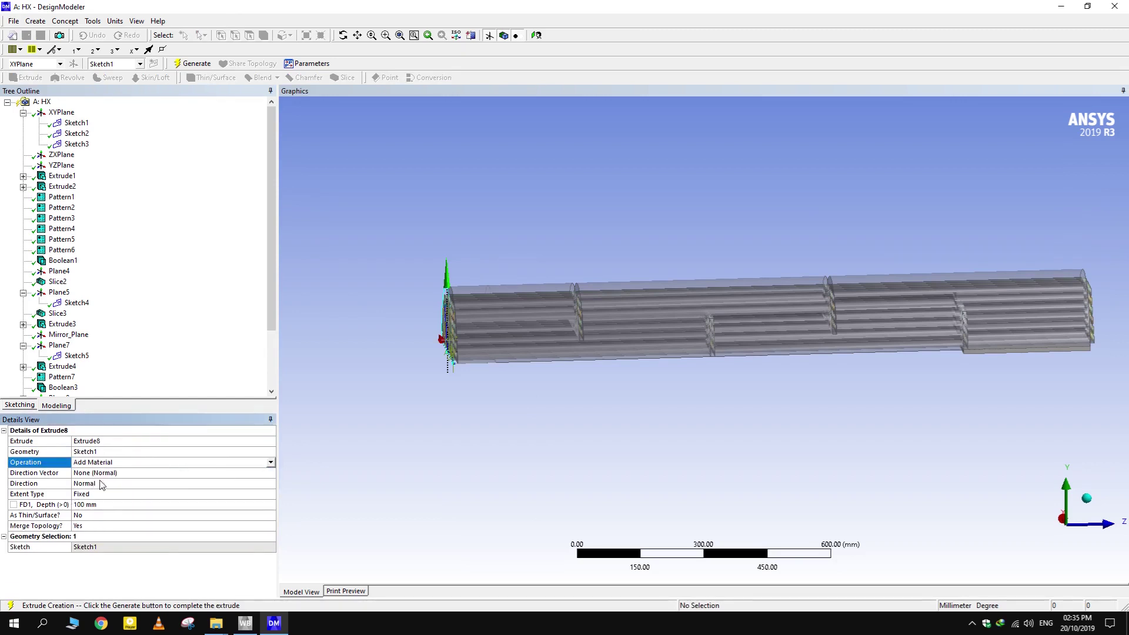
Set the extrusion direction to the shell's end-face normal and generate it as Add Material with a depth of 100 mm
{"action": "left_click", "coordinate": [105, 473]}
{"action": "middle_click_drag", "start_coordinate": [351, 433], "coordinate": [489, 305]}
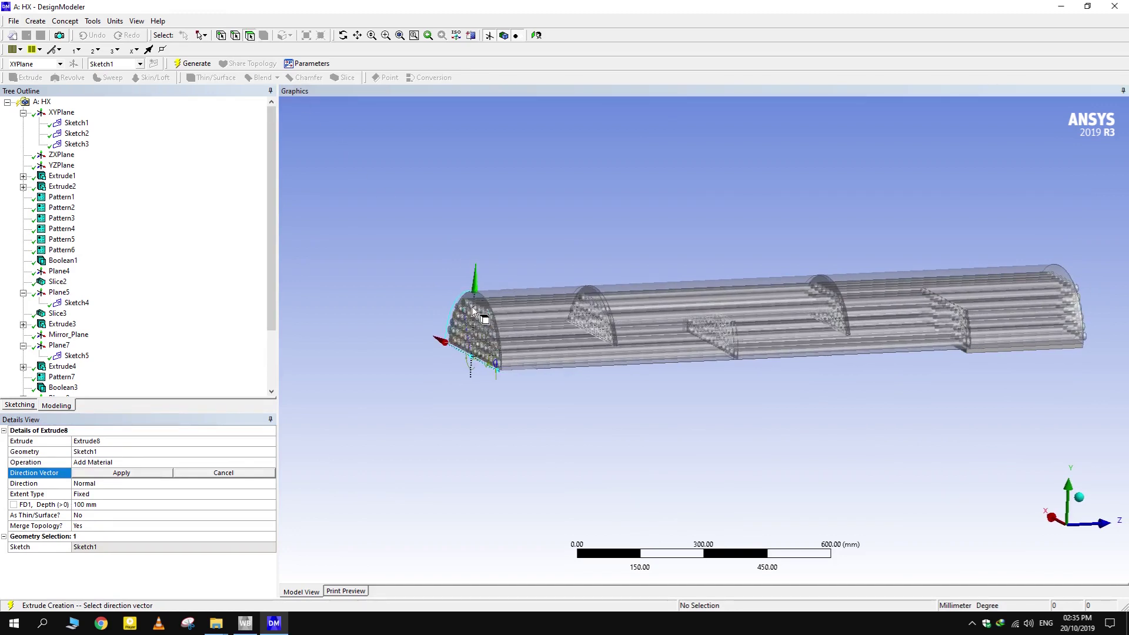
{"action": "left_click", "coordinate": [474, 306]}
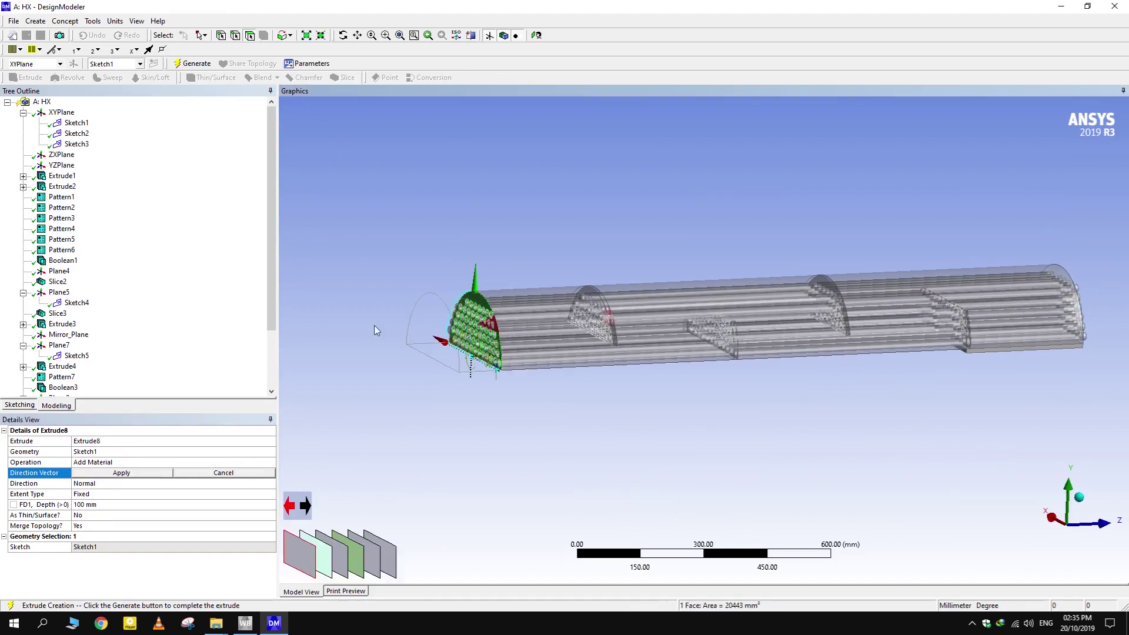
{"action": "left_click", "coordinate": [116, 473]}
{"action": "middle_click_drag", "start_coordinate": [589, 463], "coordinate": [524, 449]}
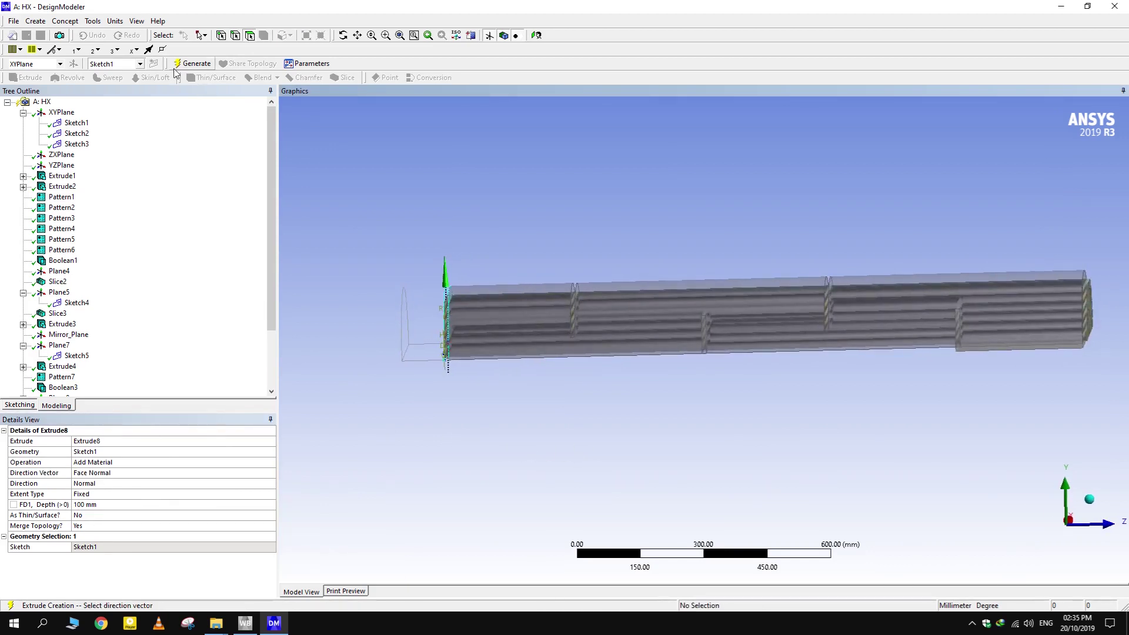
{"action": "left_click", "coordinate": [194, 63]}
Select all bodies except the thin slab under the shell's far end and assign them to a new mirror operation
{"action": "scroll", "coordinate": [454, 360], "scroll_direction": "up", "scroll_amount": 3}
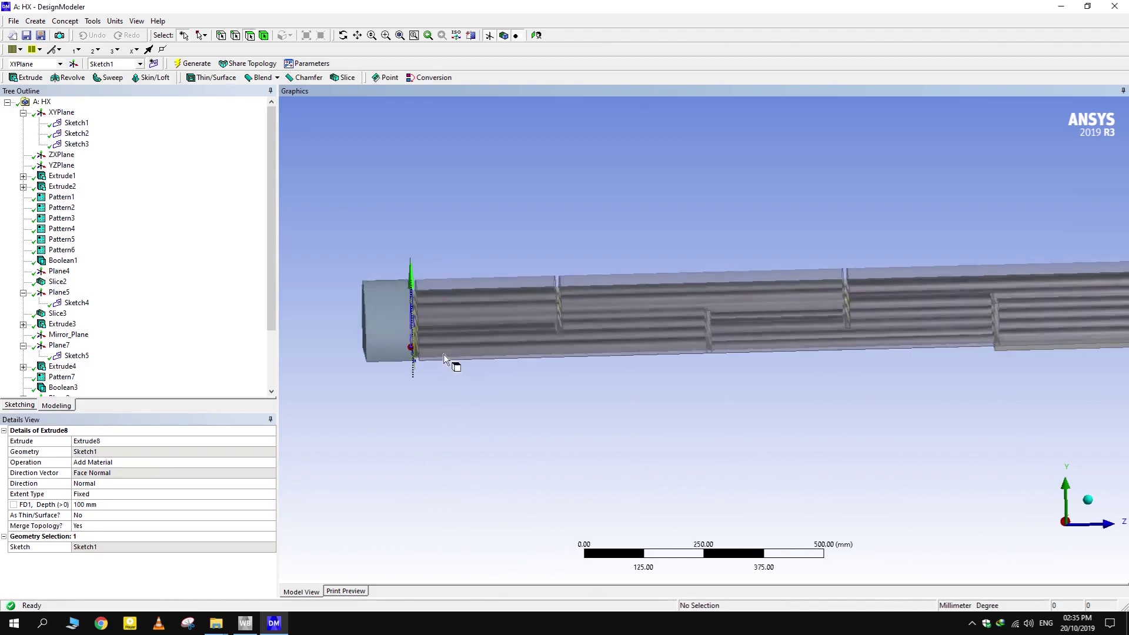
{"action": "middle_click_drag", "start_coordinate": [453, 361], "coordinate": [706, 351], "text": "ctrl"}
{"action": "scroll", "coordinate": [630, 378], "scroll_direction": "up", "scroll_amount": 2}
{"action": "middle_click_drag", "start_coordinate": [629, 378], "coordinate": [645, 387]}
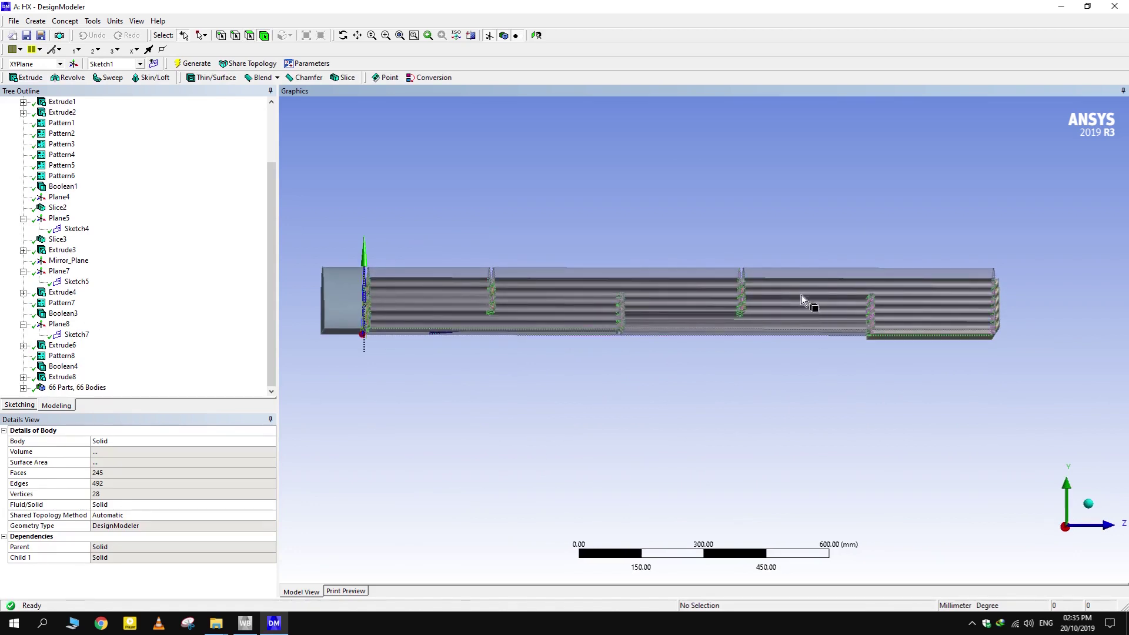
{"action": "left_click", "coordinate": [761, 308]}
{"action": "key", "text": "ctrl+a"}
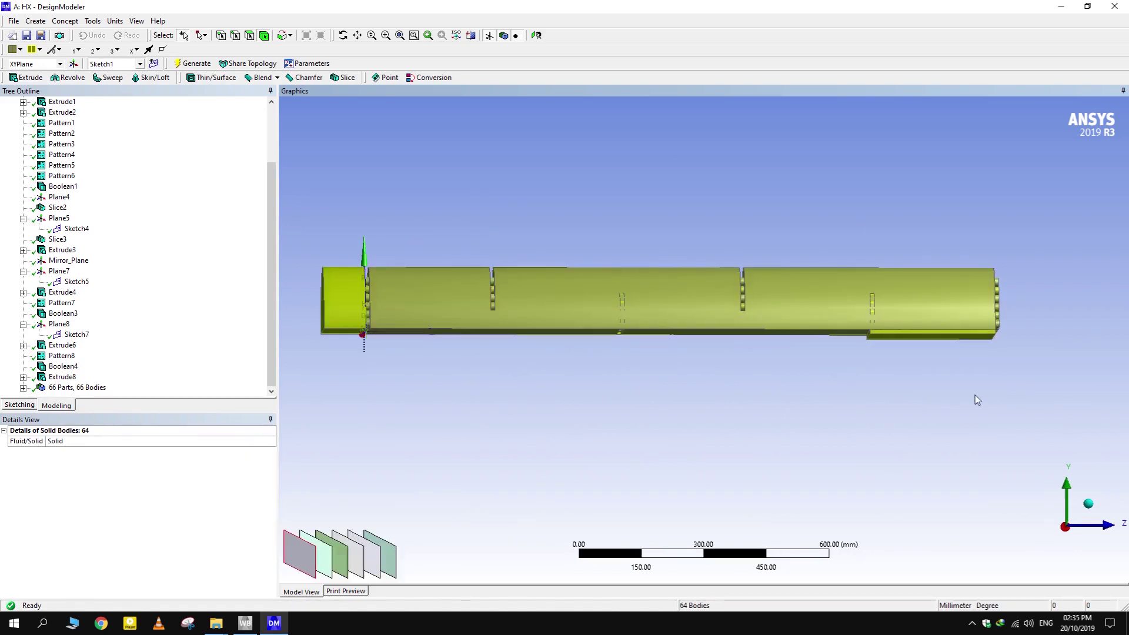
{"action": "scroll", "coordinate": [894, 376], "scroll_direction": "up", "scroll_amount": 3}
{"action": "left_click", "coordinate": [872, 333], "text": "ctrl"}
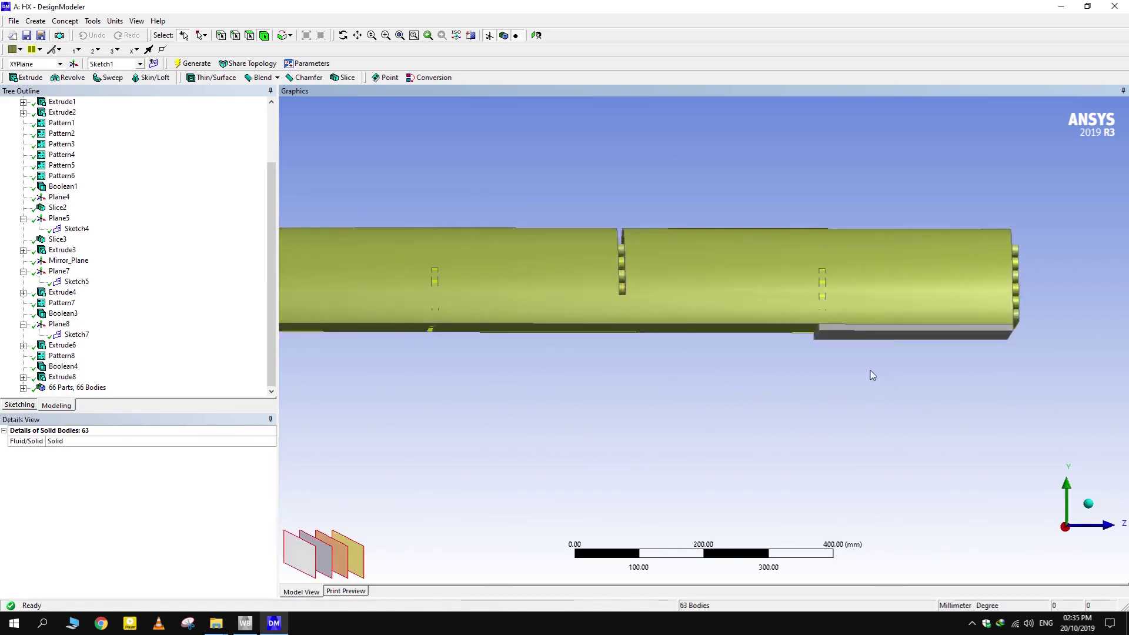
{"action": "scroll", "coordinate": [870, 370], "scroll_direction": "down", "scroll_amount": 3}
{"action": "middle_click_drag", "start_coordinate": [806, 403], "coordinate": [800, 380]}
{"action": "left_click", "coordinate": [35, 22]}
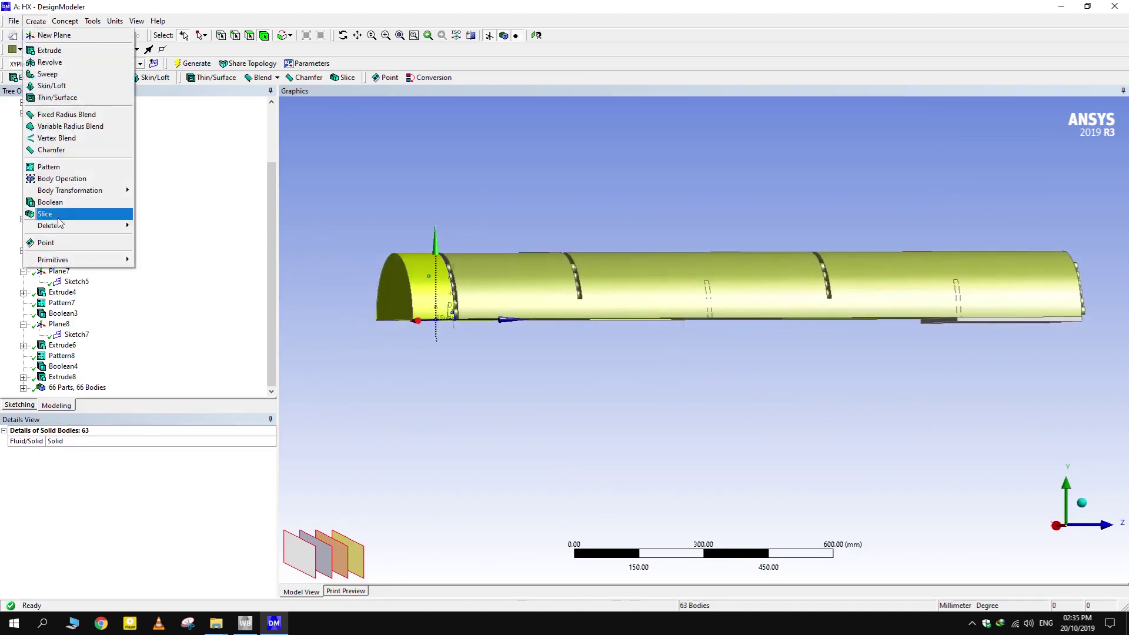
{"action": "mouse_move", "coordinate": [103, 190]}
{"action": "left_click", "coordinate": [157, 225]}
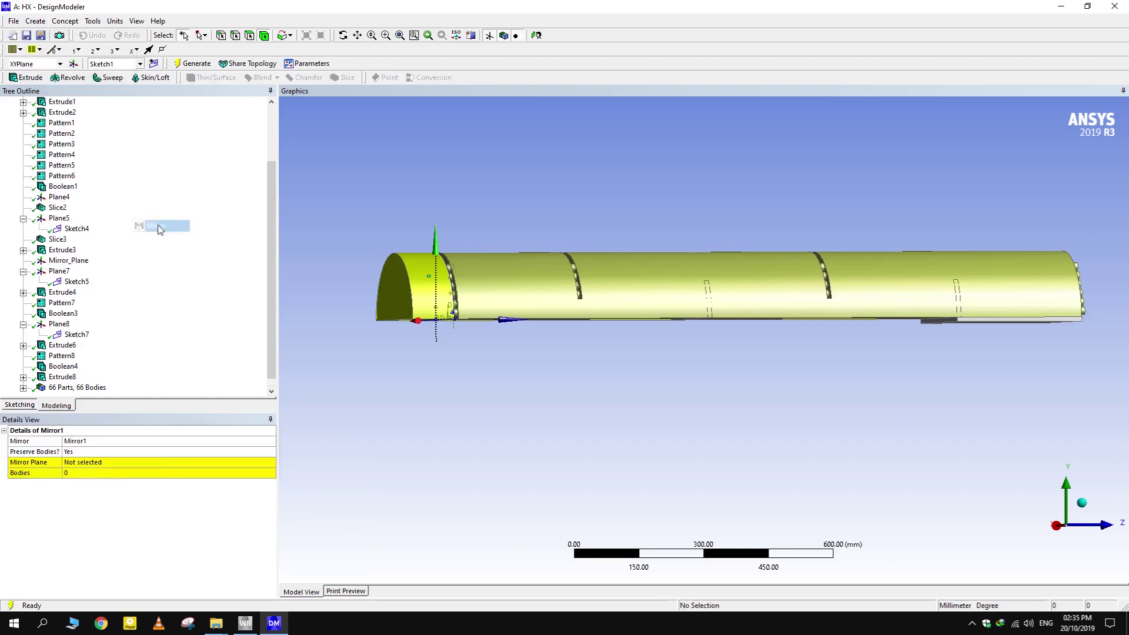
{"action": "left_click", "coordinate": [106, 473]}
Set Mirror_Plane as the mirror plane and generate the mirrored half, preserving the original bodies
{"action": "left_click", "coordinate": [65, 262]}
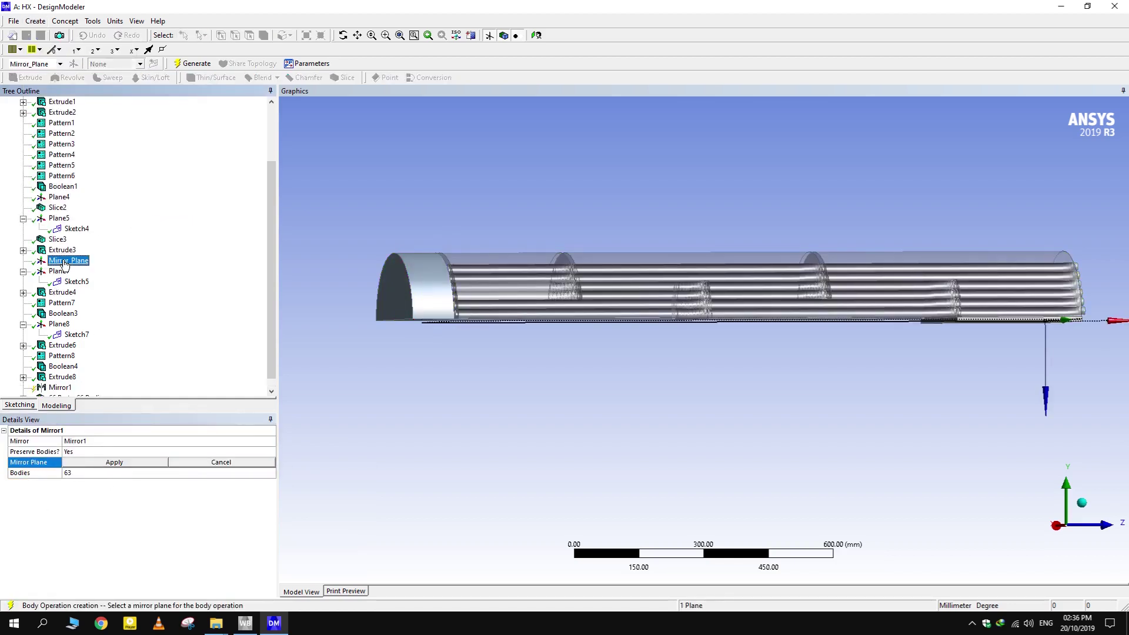
{"action": "left_click", "coordinate": [115, 464]}
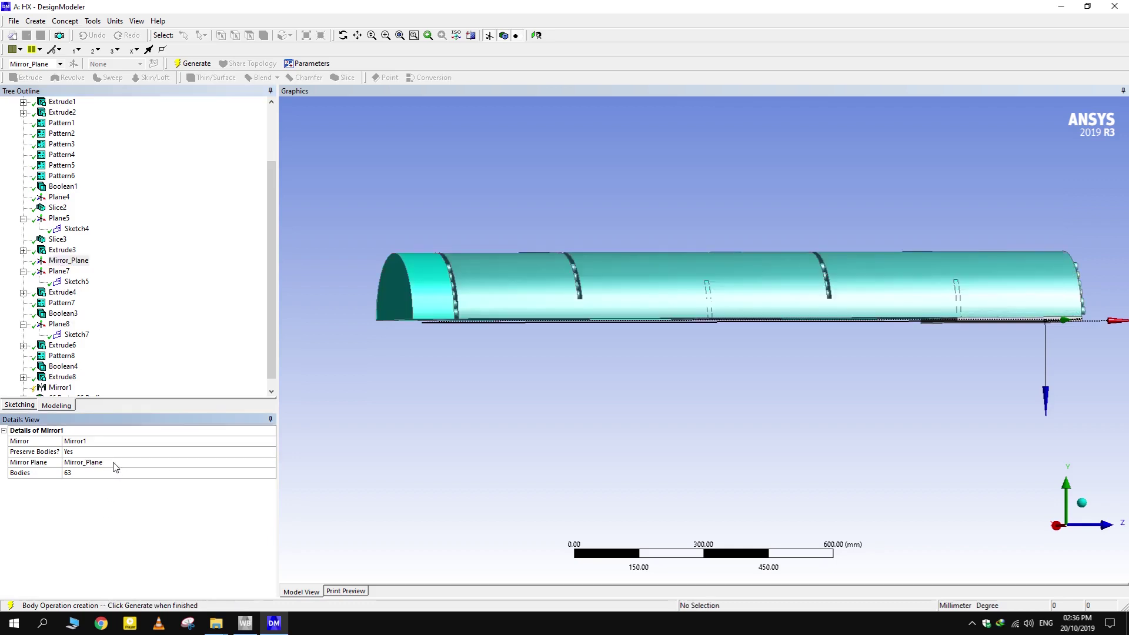
{"action": "left_click", "coordinate": [206, 67]}
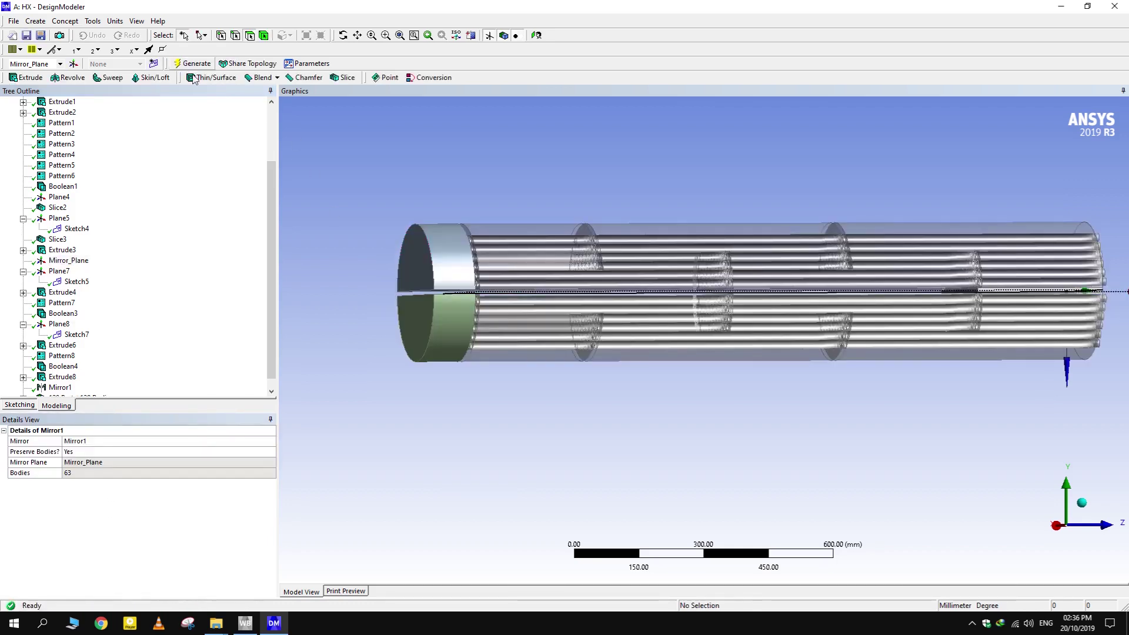
Start a new plane based on the XYPlane and set its transform to Offset Z
{"action": "scroll", "coordinate": [147, 195], "scroll_direction": "up", "scroll_amount": 3}
{"action": "left_click", "coordinate": [61, 113]}
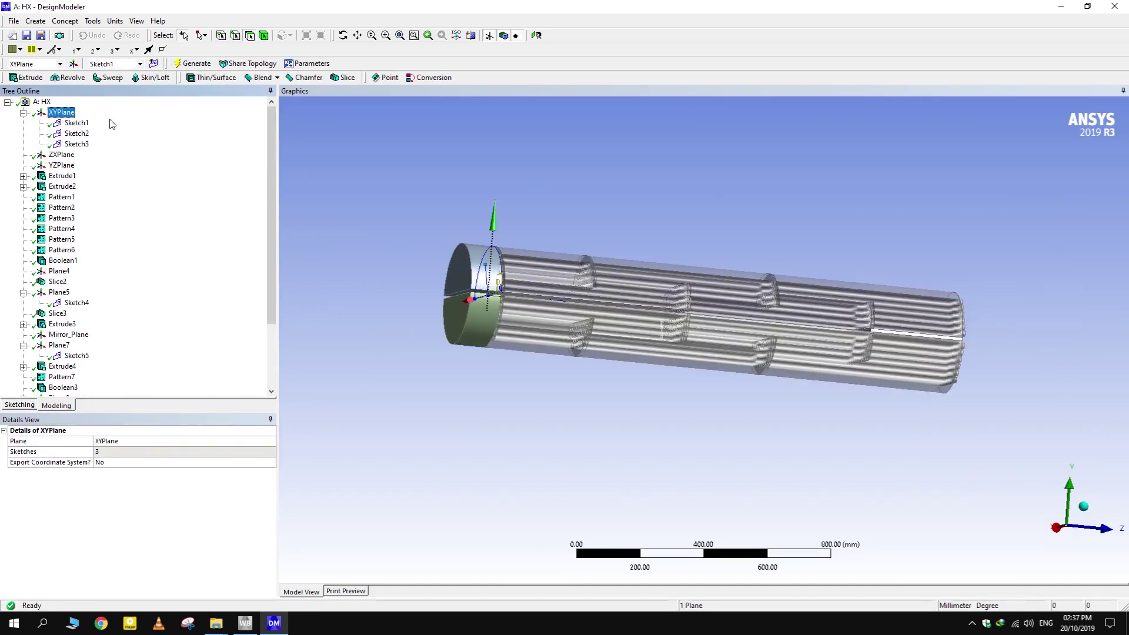
{"action": "left_click", "coordinate": [73, 63]}
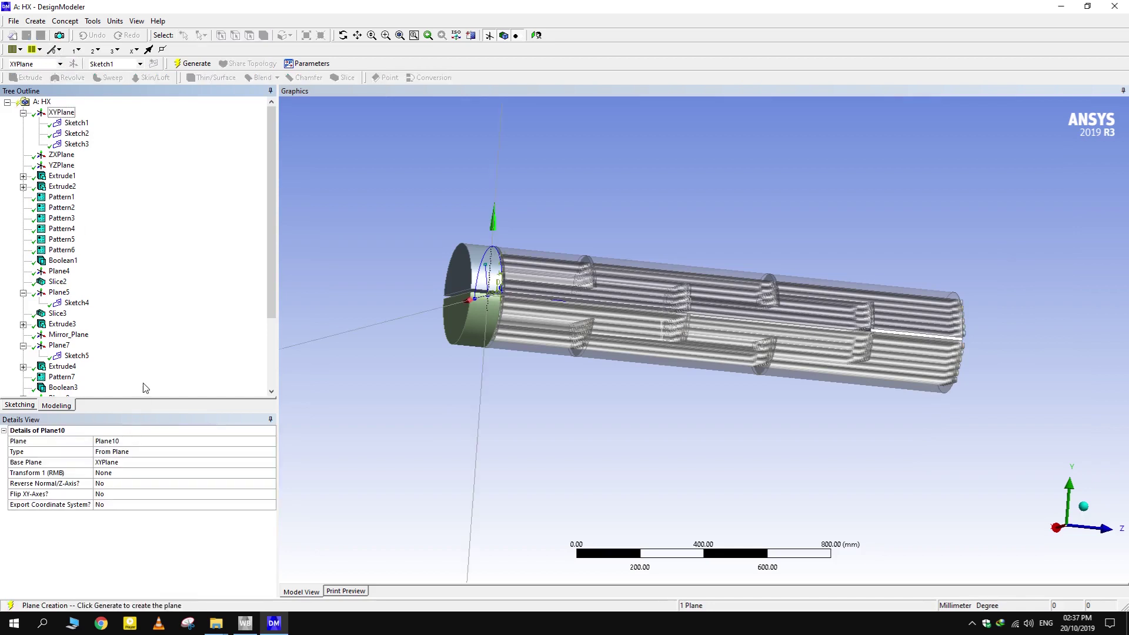
{"action": "left_click", "coordinate": [156, 475]}
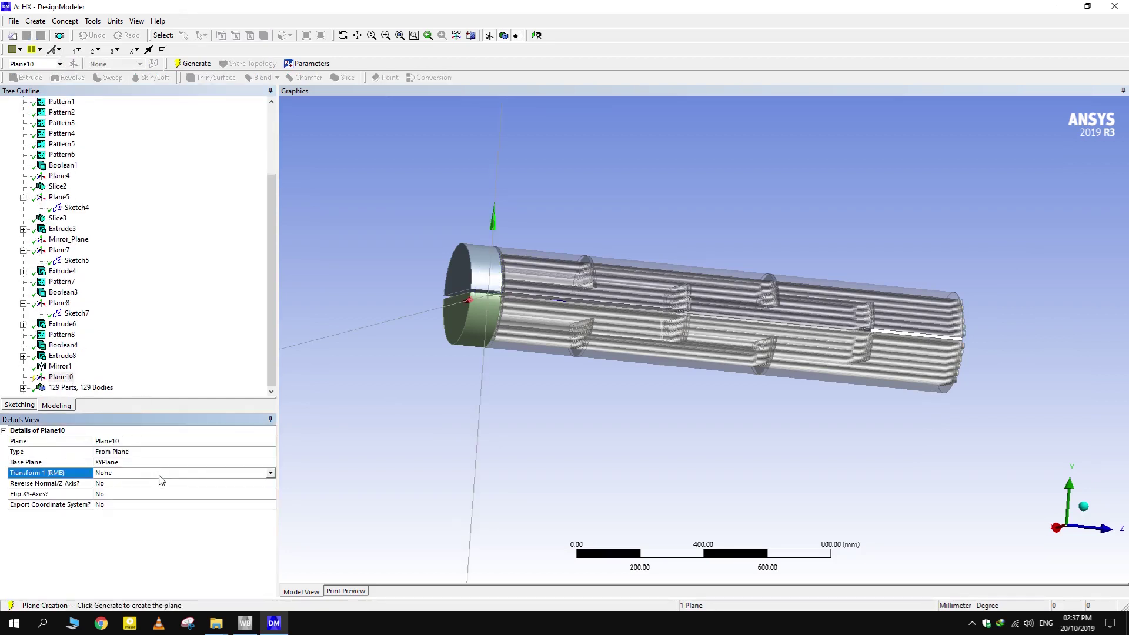
{"action": "left_click", "coordinate": [271, 473]}
{"action": "left_click", "coordinate": [147, 523]}
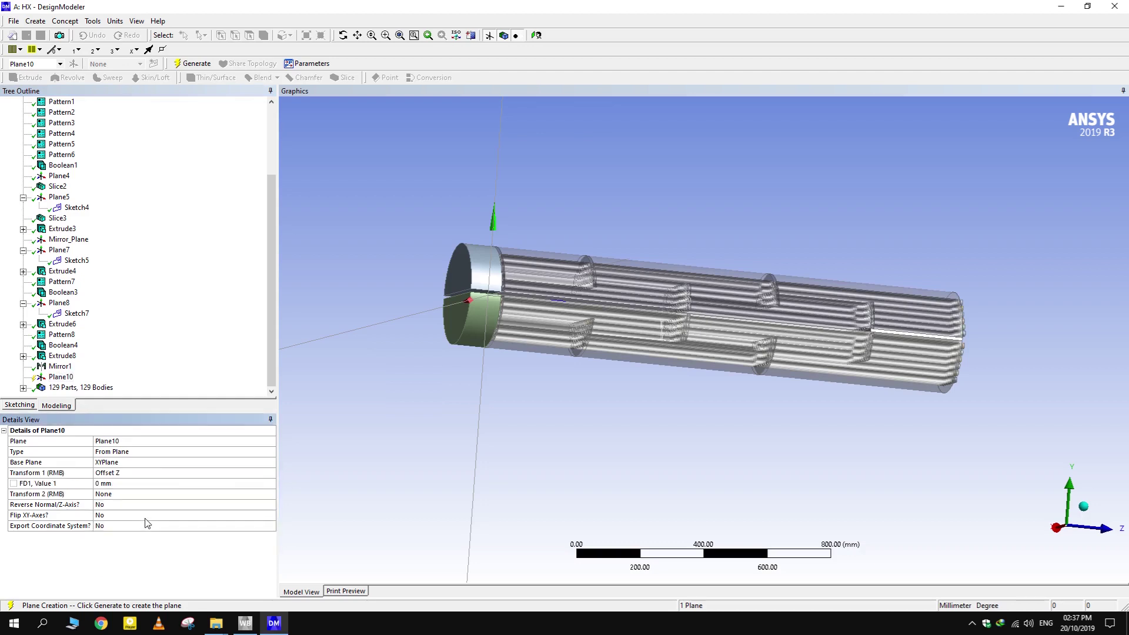
Set the plane's Z offset to 1520 mm and generate it at the far end of the shell
{"action": "left_click", "coordinate": [128, 483]}
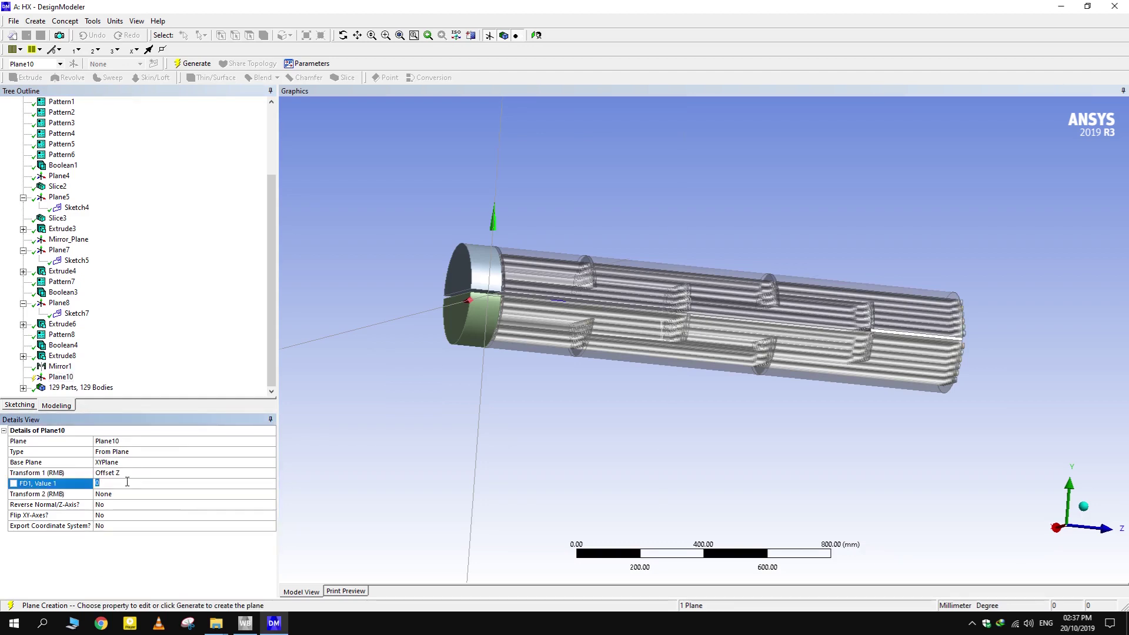
{"action": "type", "text": "151"}
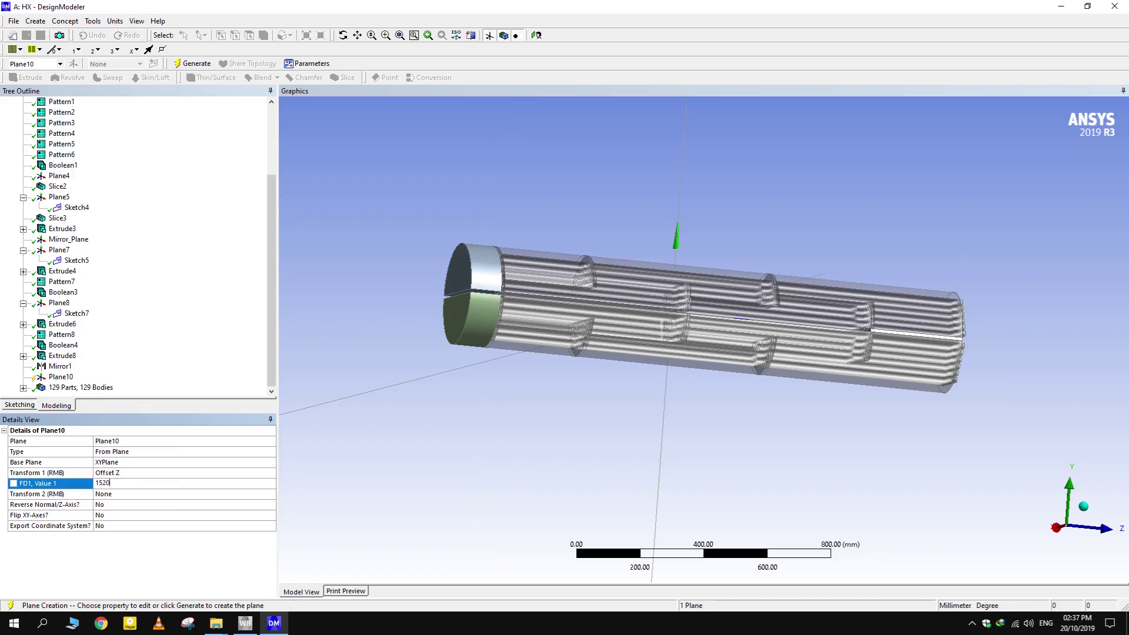
{"action": "type", "text": "0"}
{"action": "key", "text": "Return"}
{"action": "middle_click_drag", "start_coordinate": [740, 414], "coordinate": [432, 426]}
{"action": "scroll", "coordinate": [856, 466], "scroll_direction": "up", "scroll_amount": 5}
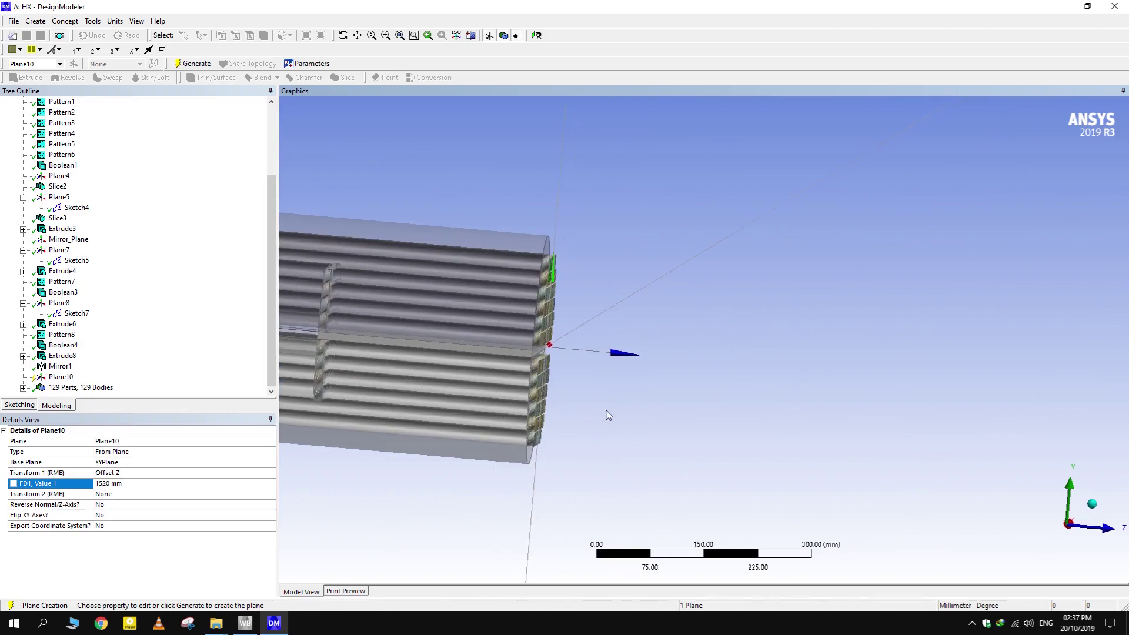
{"action": "mouse_move", "coordinate": [609, 415]}
{"action": "middle_mouse_down"}
{"action": "mouse_move", "coordinate": [620, 394]}
{"action": "mouse_move", "coordinate": [614, 407]}
{"action": "middle_mouse_up"}
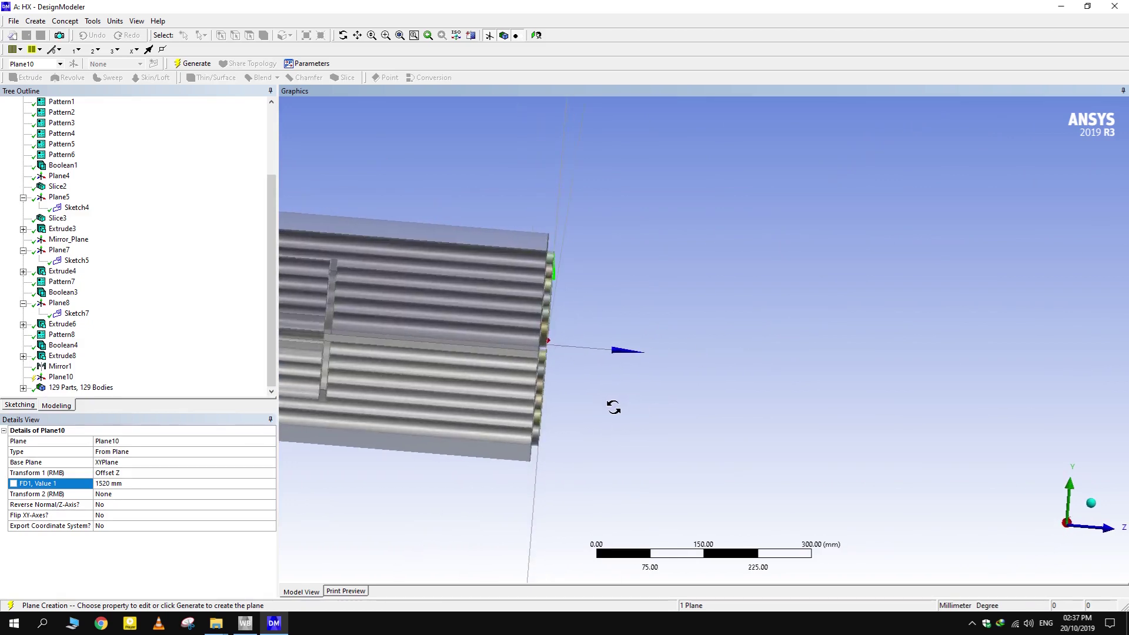
{"action": "left_click", "coordinate": [185, 66]}
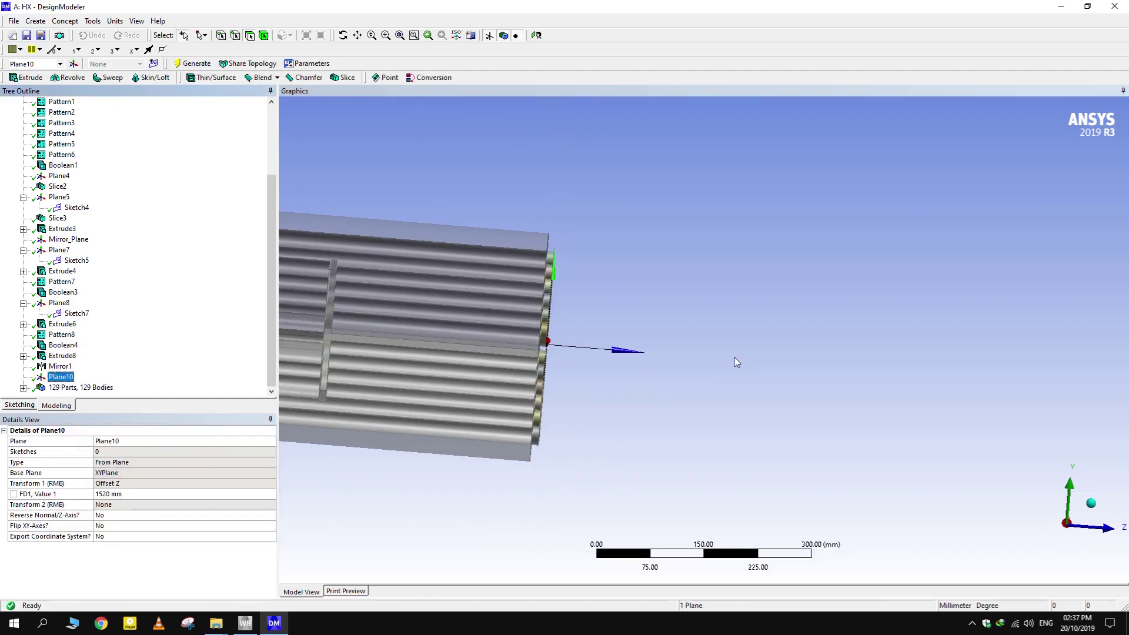
Create a new sketch on the 1520 mm offset plane and open it for sketching, viewed face-on
{"action": "scroll", "coordinate": [735, 362], "scroll_direction": "down", "scroll_amount": 1}
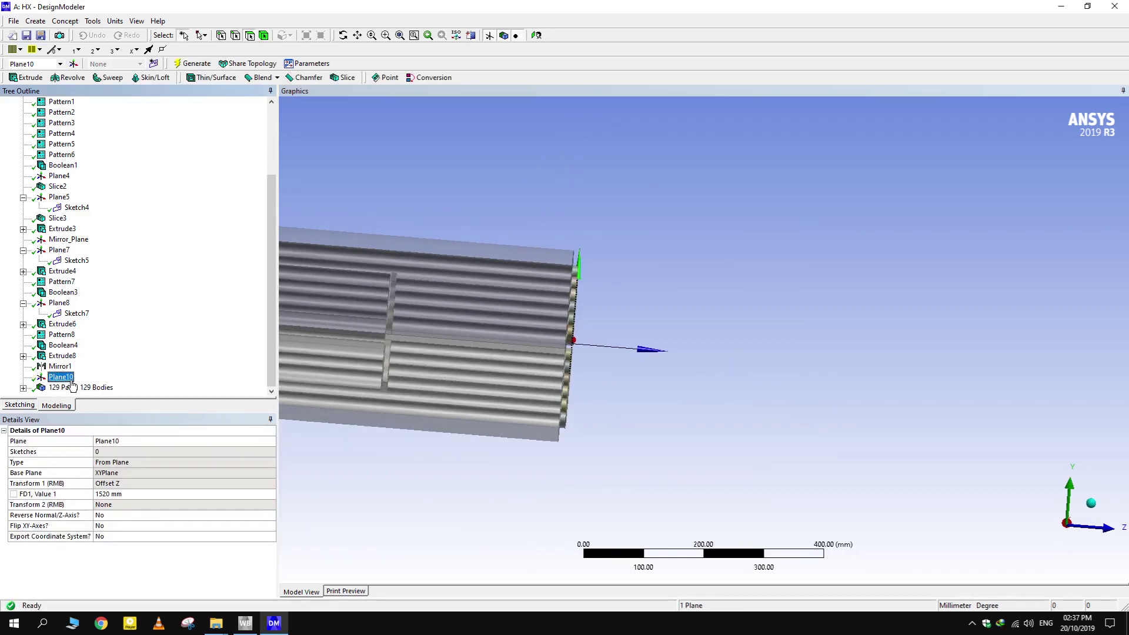
{"action": "left_click", "coordinate": [153, 63]}
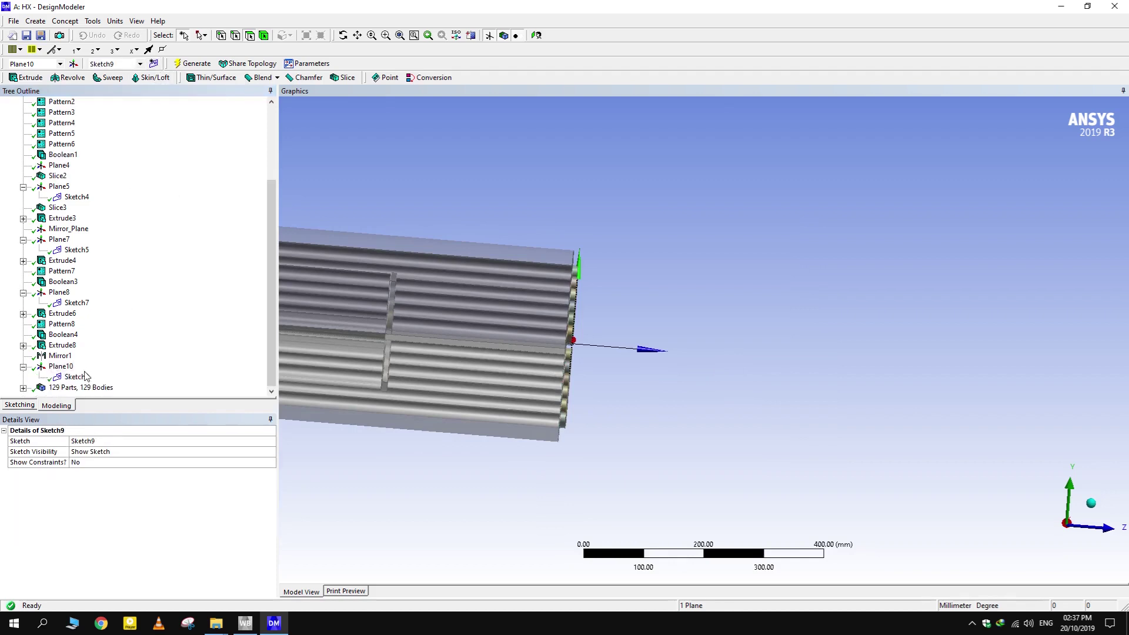
{"action": "left_click", "coordinate": [82, 377]}
{"action": "left_click", "coordinate": [20, 405]}
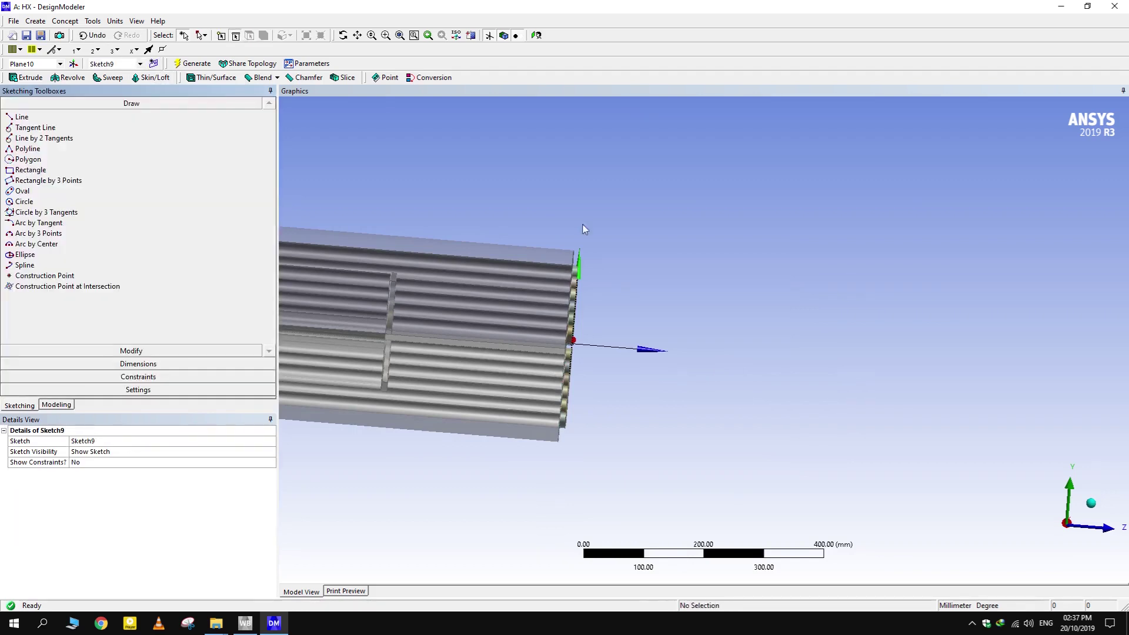
{"action": "left_click", "coordinate": [536, 35]}
{"action": "scroll", "coordinate": [735, 374], "scroll_direction": "up", "scroll_amount": 5}
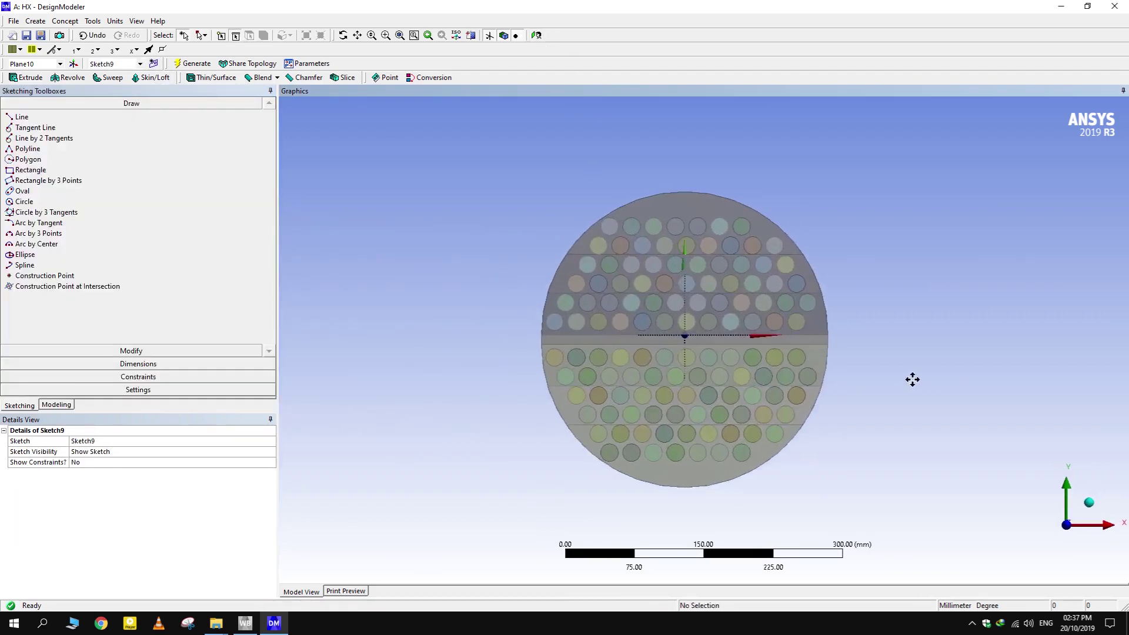
Sketch an upper-left quarter arc centred on the origin, about 257 mm in radius, from the horizontal axis to the vertical axis
{"action": "scroll", "coordinate": [908, 373], "scroll_direction": "up", "scroll_amount": 3}
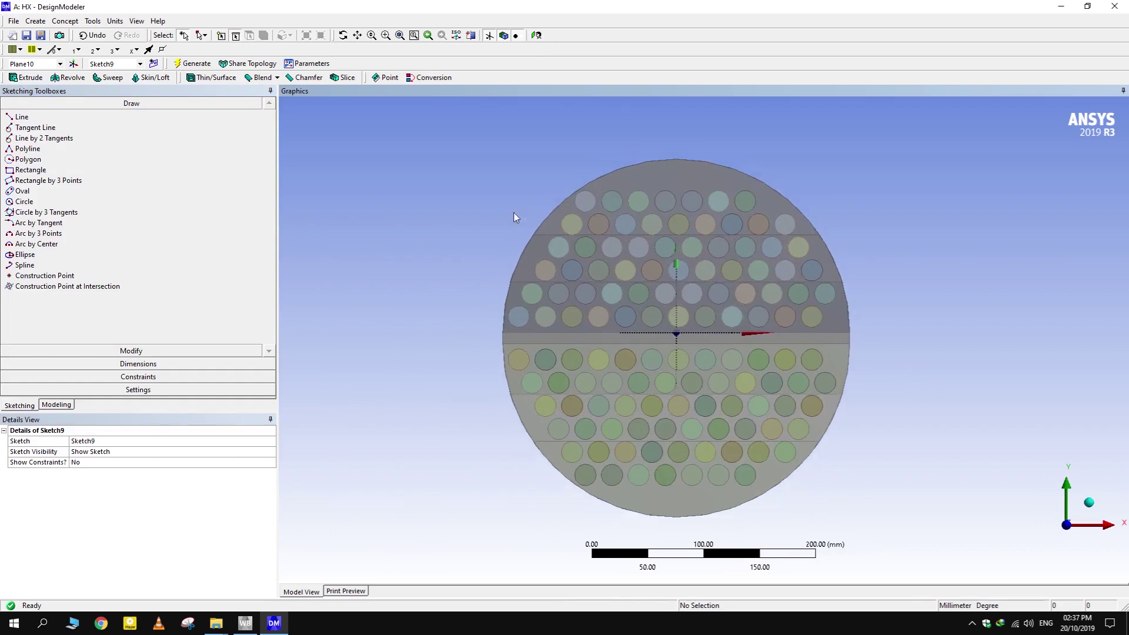
{"action": "scroll", "coordinate": [513, 213], "scroll_direction": "down", "scroll_amount": 1}
{"action": "left_click", "coordinate": [70, 244]}
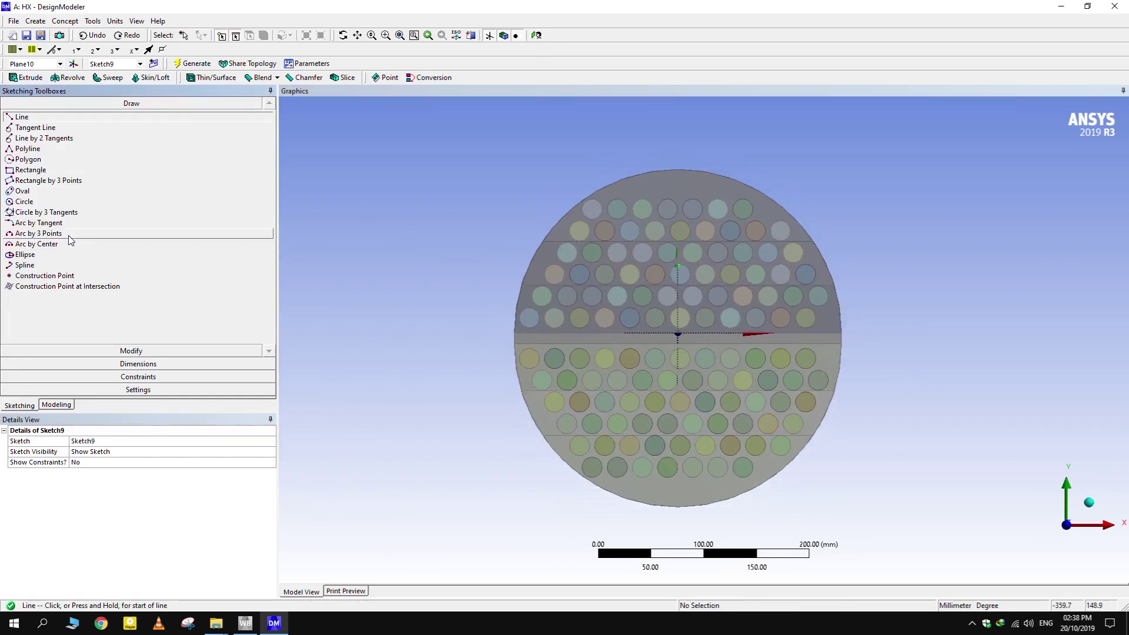
{"action": "left_click", "coordinate": [678, 333]}
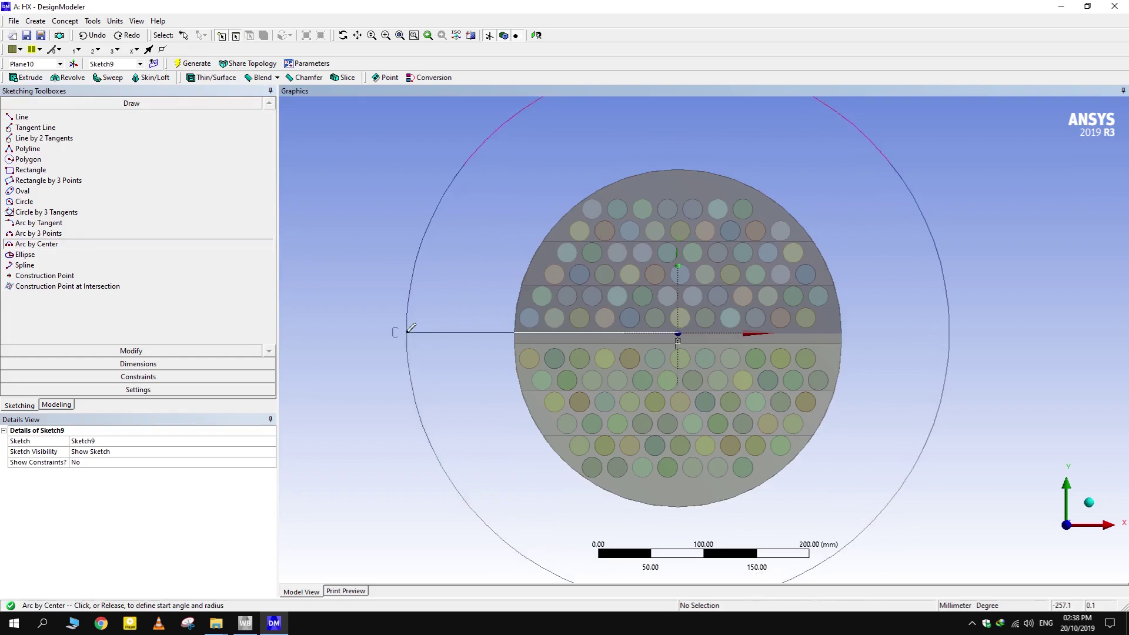
{"action": "left_click", "coordinate": [405, 332]}
{"action": "scroll", "coordinate": [691, 108], "scroll_direction": "down", "scroll_amount": 1}
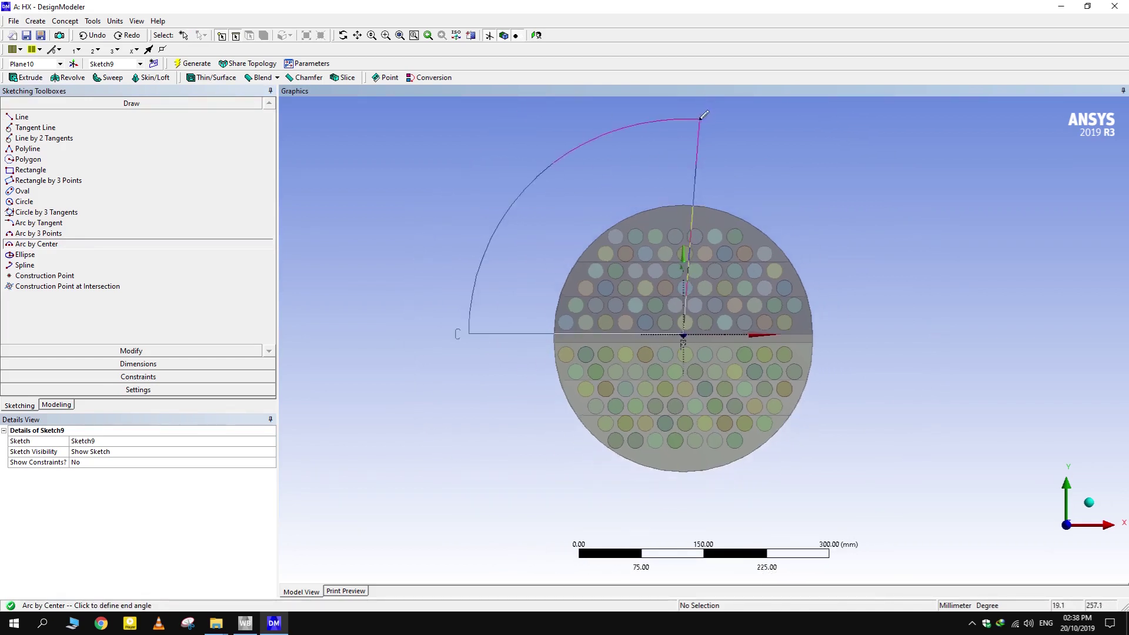
{"action": "left_click", "coordinate": [686, 117]}
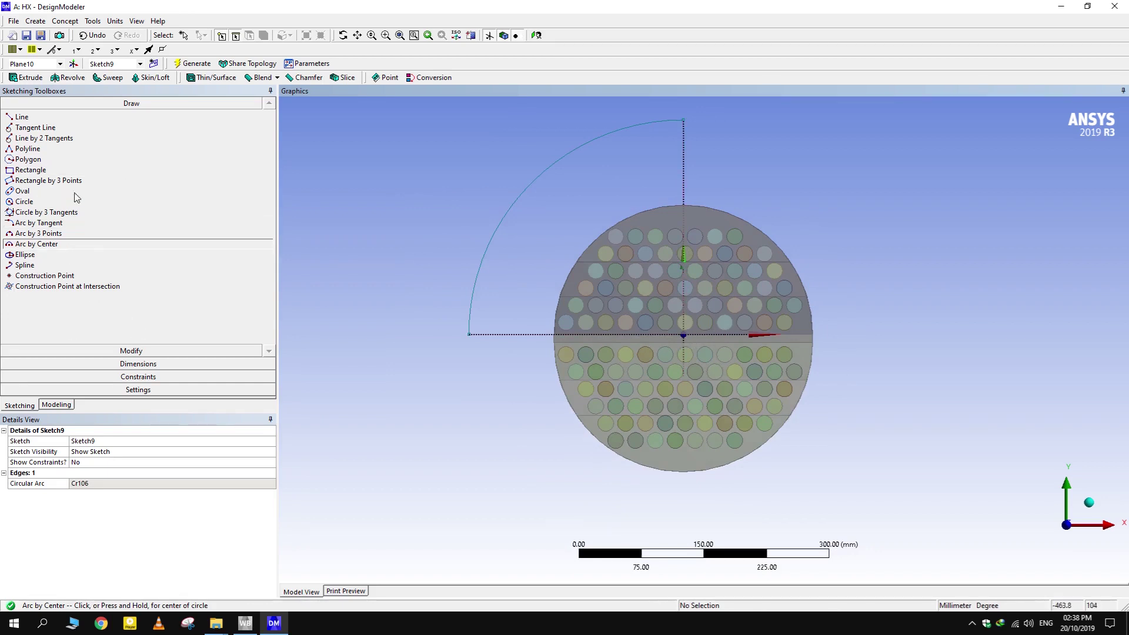
Dimension the upper-left arc's radius and set it to 155 mm
{"action": "left_click", "coordinate": [138, 363]}
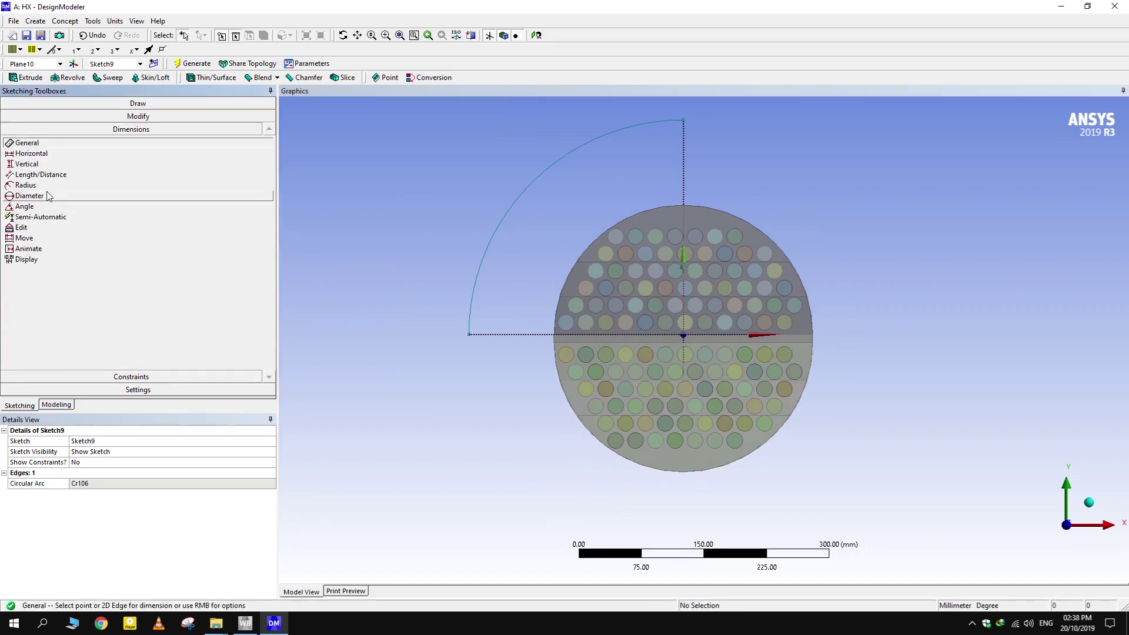
{"action": "left_click", "coordinate": [512, 177]}
{"action": "left_click", "coordinate": [479, 171]}
{"action": "type", "text": "155"}
{"action": "key", "text": "Return"}
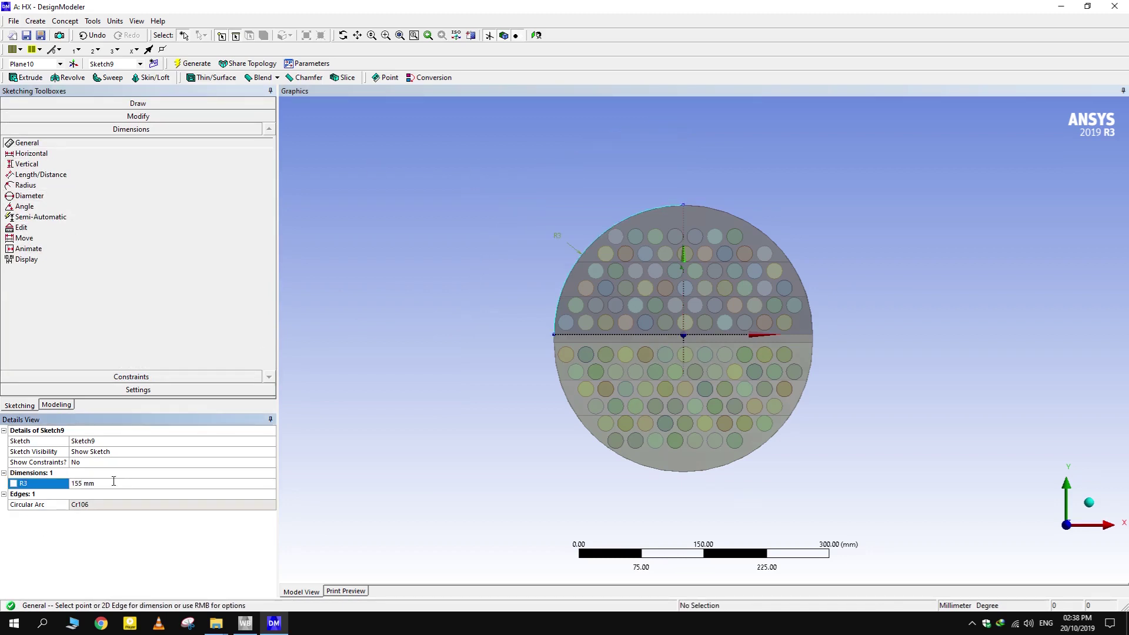
Draw a short vertical line down from the upper arc's left end and set its length to 10 mm
{"action": "scroll", "coordinate": [785, 264], "scroll_direction": "up", "scroll_amount": 4}
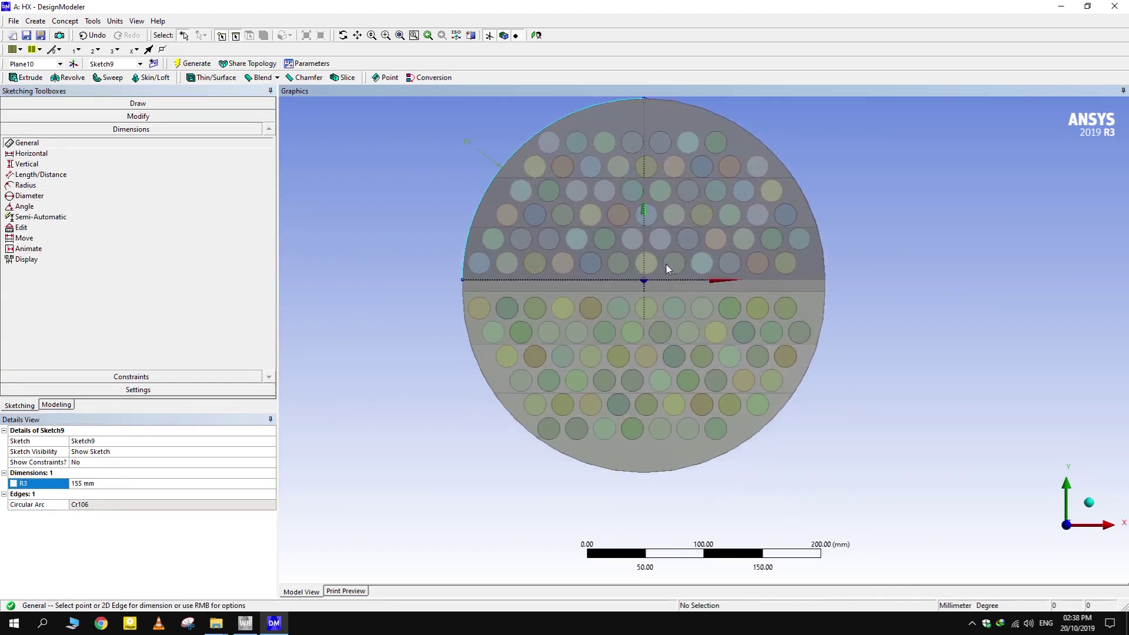
{"action": "left_click", "coordinate": [59, 104]}
{"action": "scroll", "coordinate": [706, 341], "scroll_direction": "up", "scroll_amount": 1}
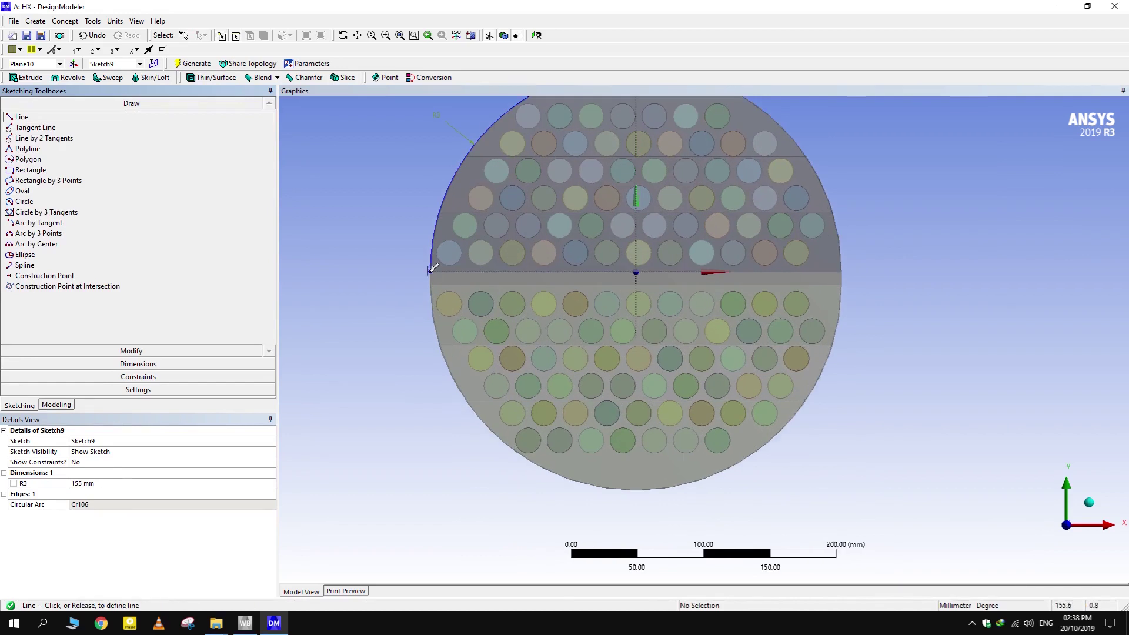
{"action": "left_click", "coordinate": [431, 288]}
{"action": "left_click", "coordinate": [151, 364]}
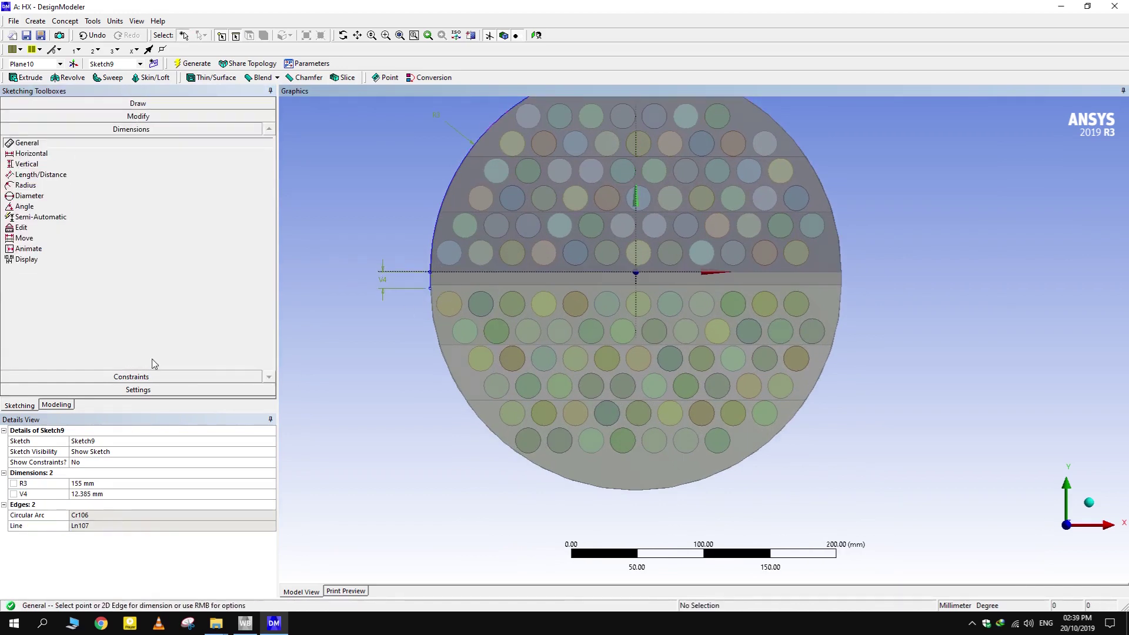
{"action": "left_click", "coordinate": [118, 494]}
{"action": "type", "text": "10"}
{"action": "key", "text": "Return"}
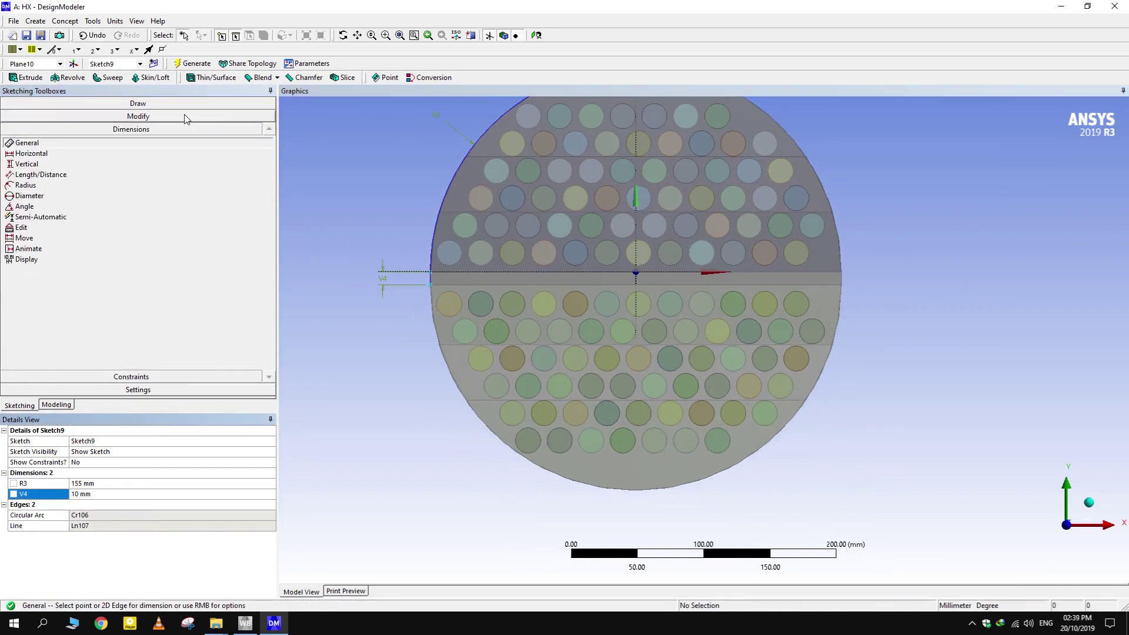
Sketch a lower-left quarter arc about 268 mm in radius, centred on the vertical axis just below the origin and ending on that axis
{"action": "left_click", "coordinate": [131, 103]}
{"action": "left_click", "coordinate": [37, 244]}
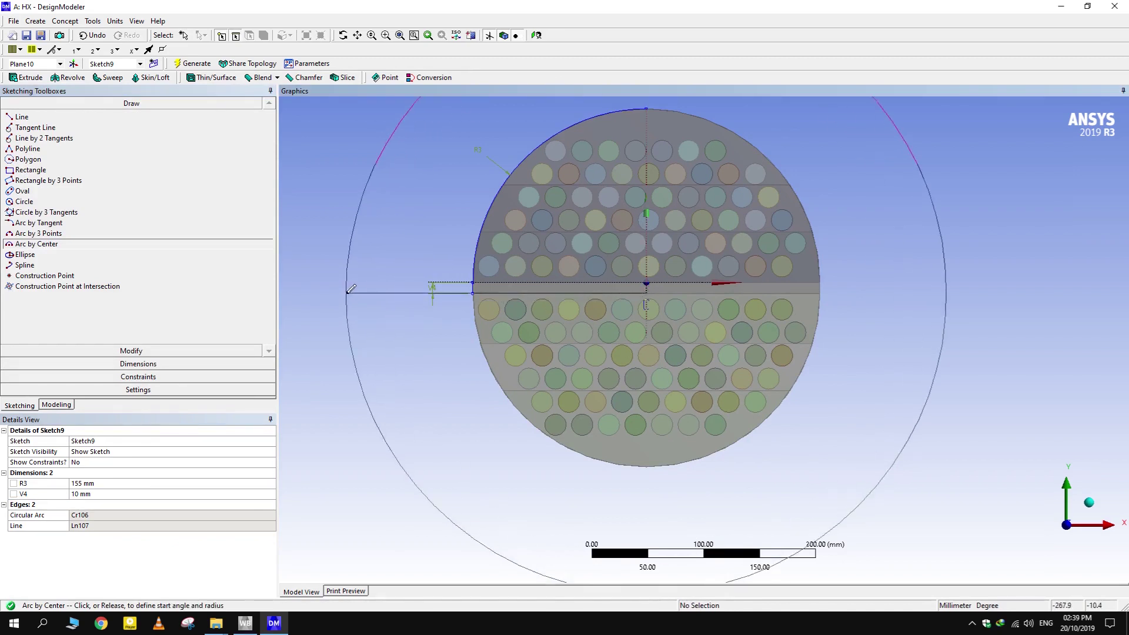
{"action": "left_click", "coordinate": [347, 294]}
{"action": "scroll", "coordinate": [471, 440], "scroll_direction": "down", "scroll_amount": 3}
{"action": "left_click", "coordinate": [668, 522]}
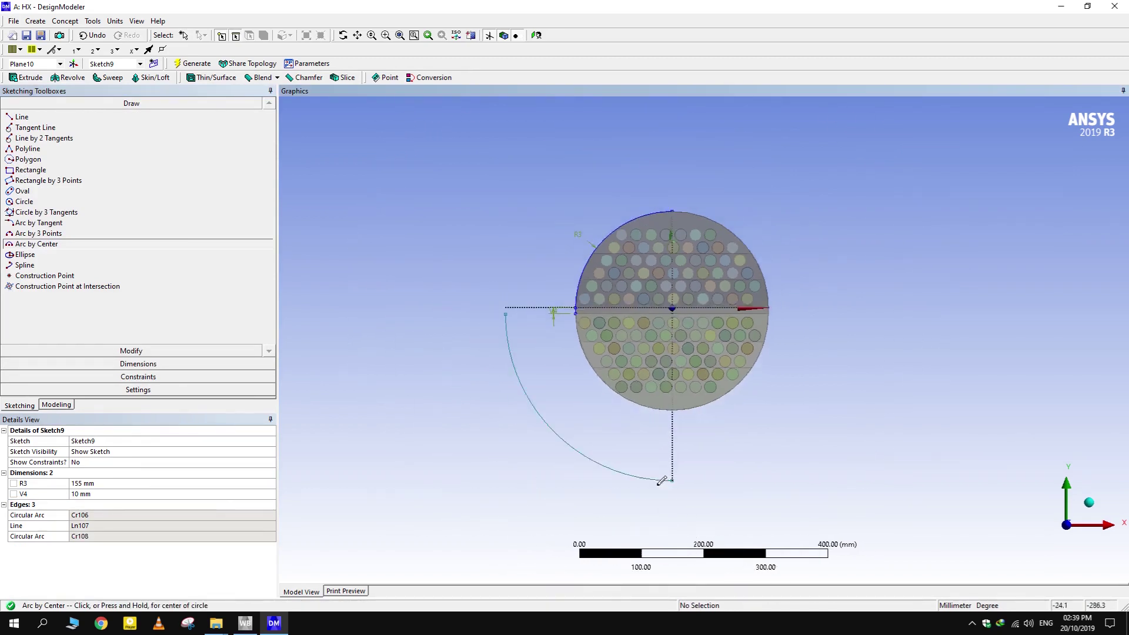
{"action": "scroll", "coordinate": [622, 354], "scroll_direction": "up", "scroll_amount": 3}
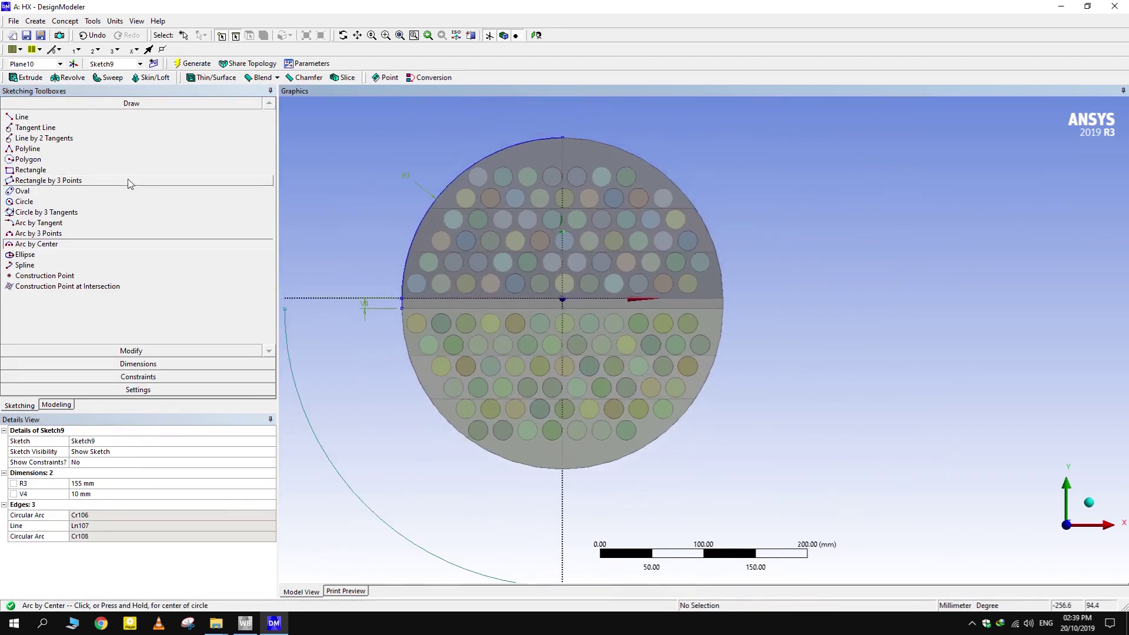
Add a vertical dimension between the lower arc's centre and the horizontal axis and set it to 10 mm
{"action": "left_click", "coordinate": [147, 363]}
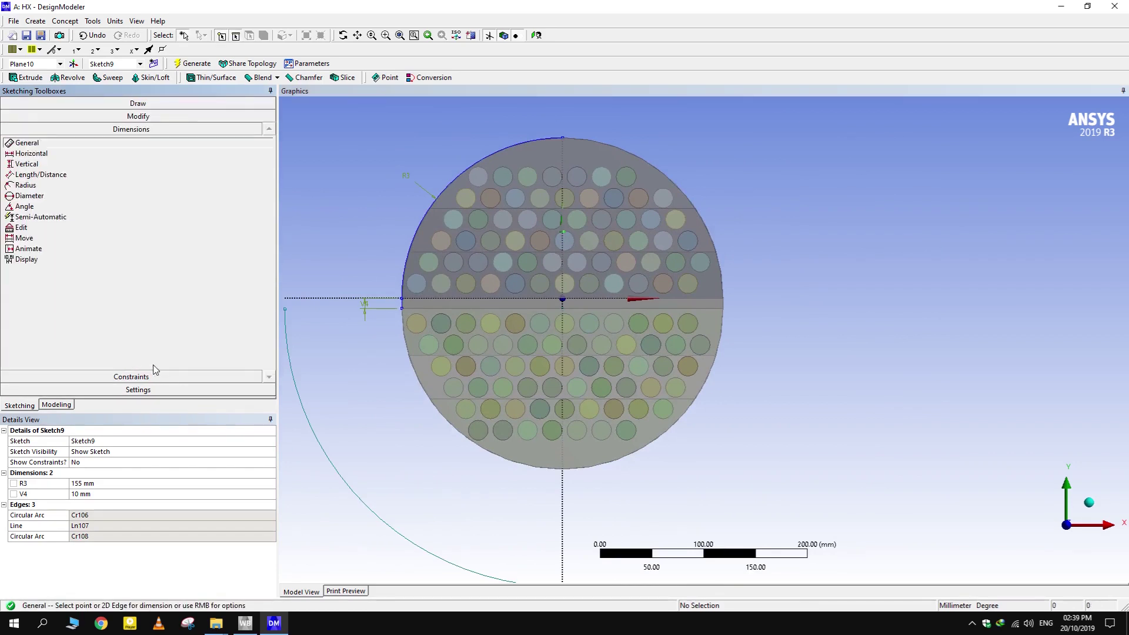
{"action": "left_click", "coordinate": [61, 165]}
{"action": "scroll", "coordinate": [587, 298], "scroll_direction": "up", "scroll_amount": 5}
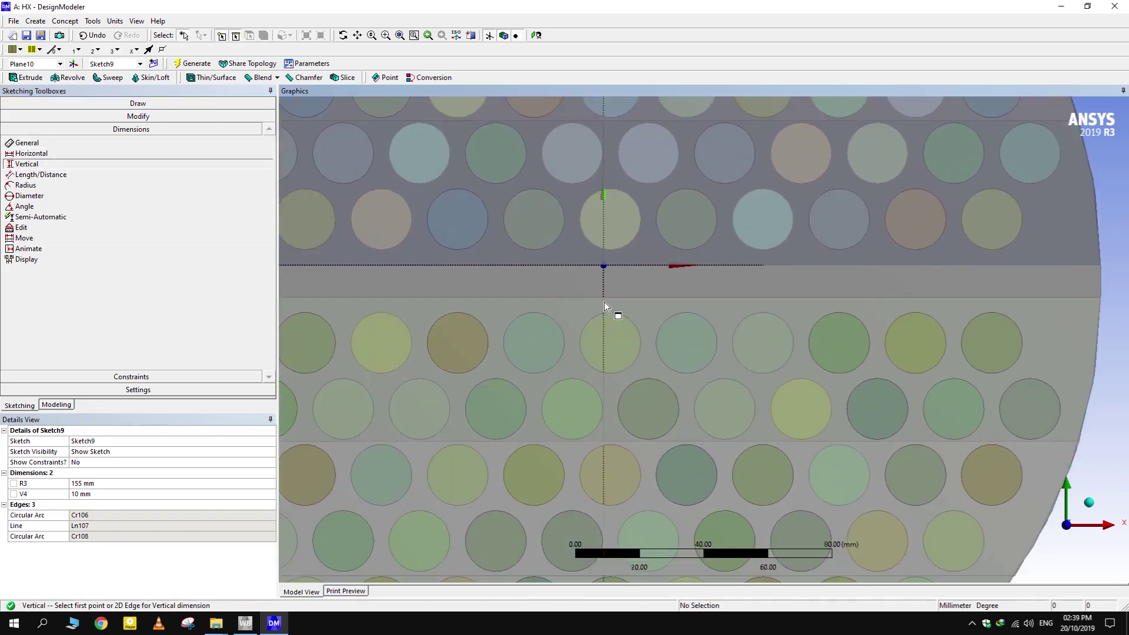
{"action": "left_click", "coordinate": [605, 300]}
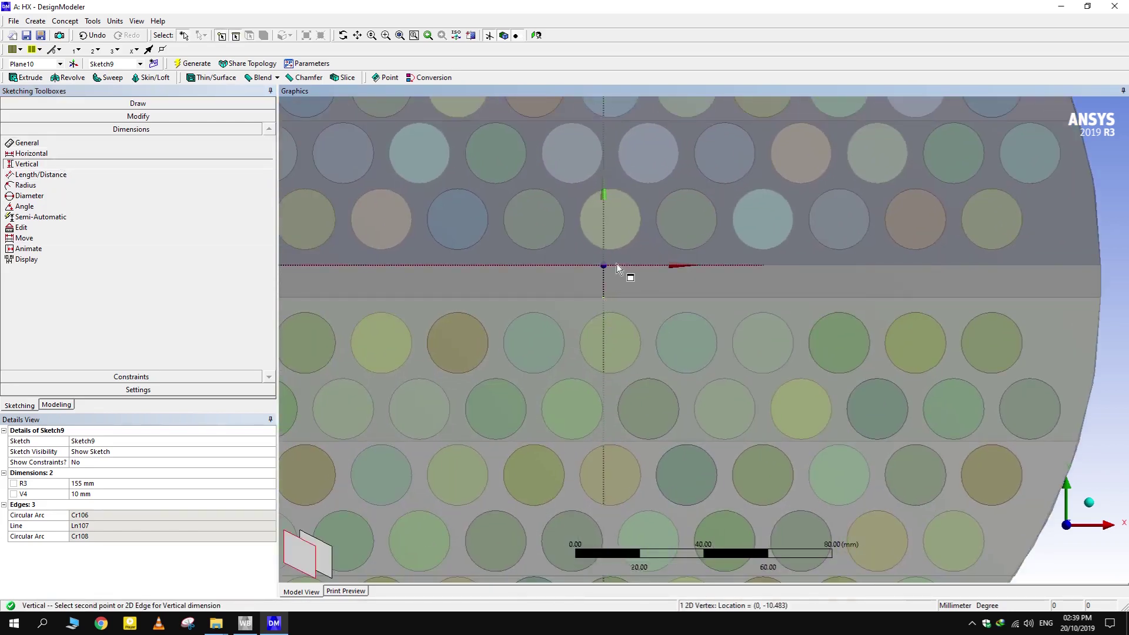
{"action": "left_click", "coordinate": [617, 268]}
{"action": "scroll", "coordinate": [750, 282], "scroll_direction": "down", "scroll_amount": 5}
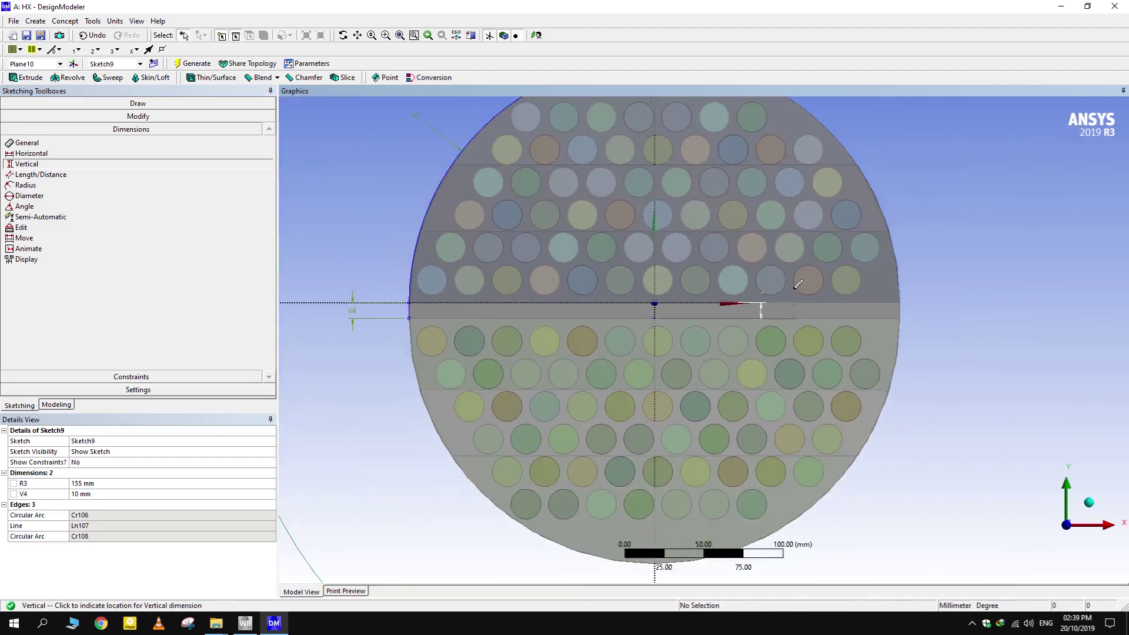
{"action": "left_click", "coordinate": [951, 305]}
{"action": "left_click", "coordinate": [123, 504]}
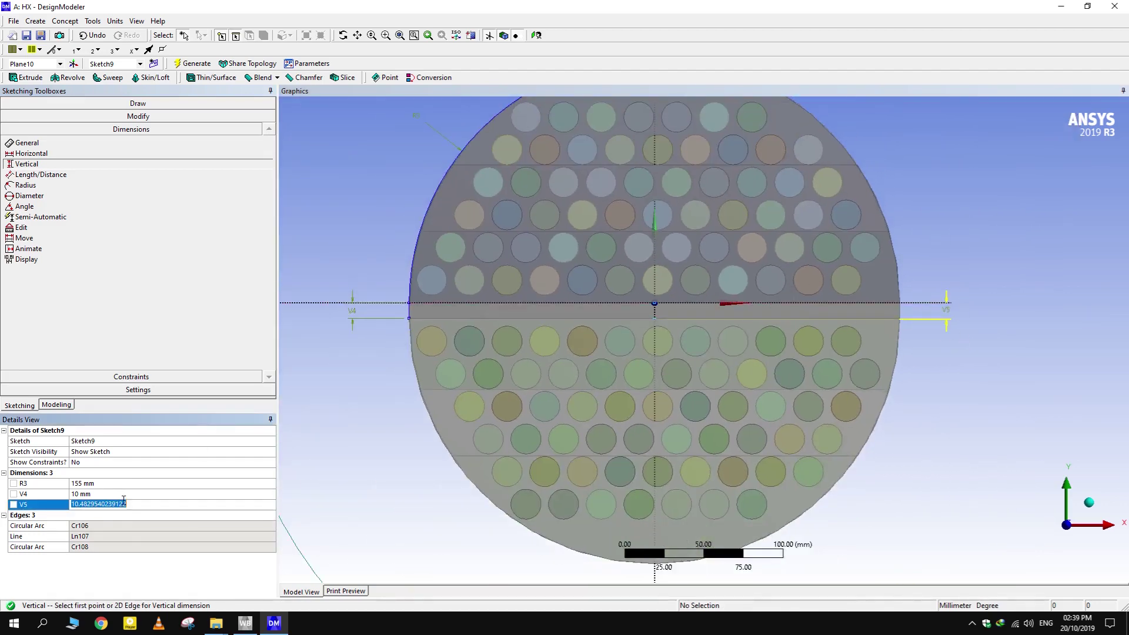
{"action": "type", "text": "10"}
{"action": "key", "text": "Return"}
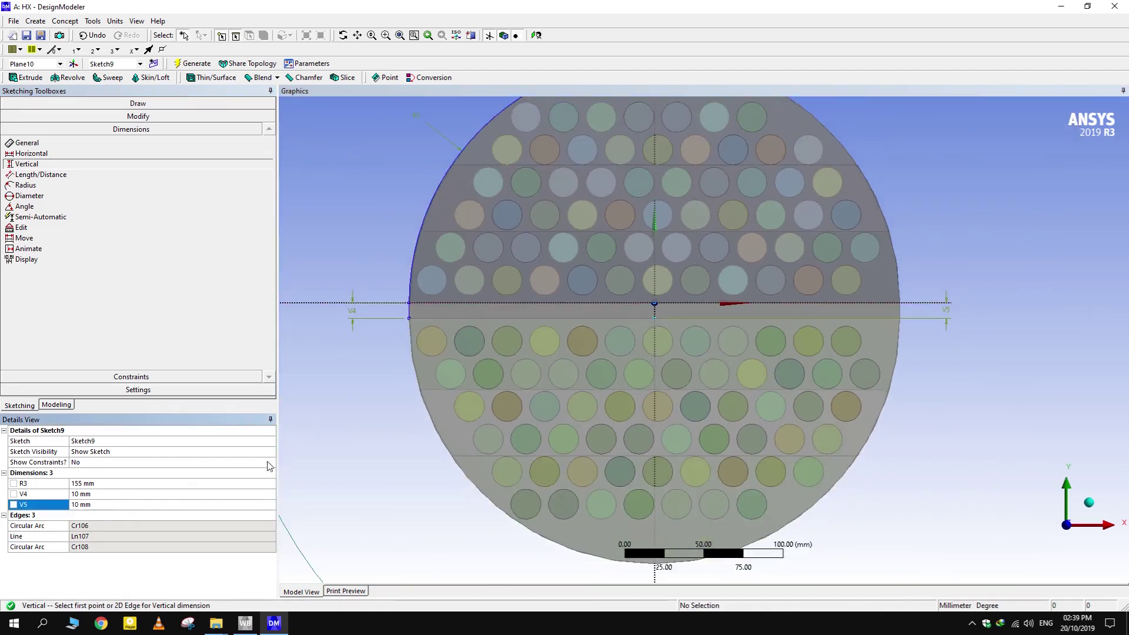
Dimension the lower-left arc's radius and set it to 155 mm
{"action": "scroll", "coordinate": [606, 330], "scroll_direction": "down", "scroll_amount": 3}
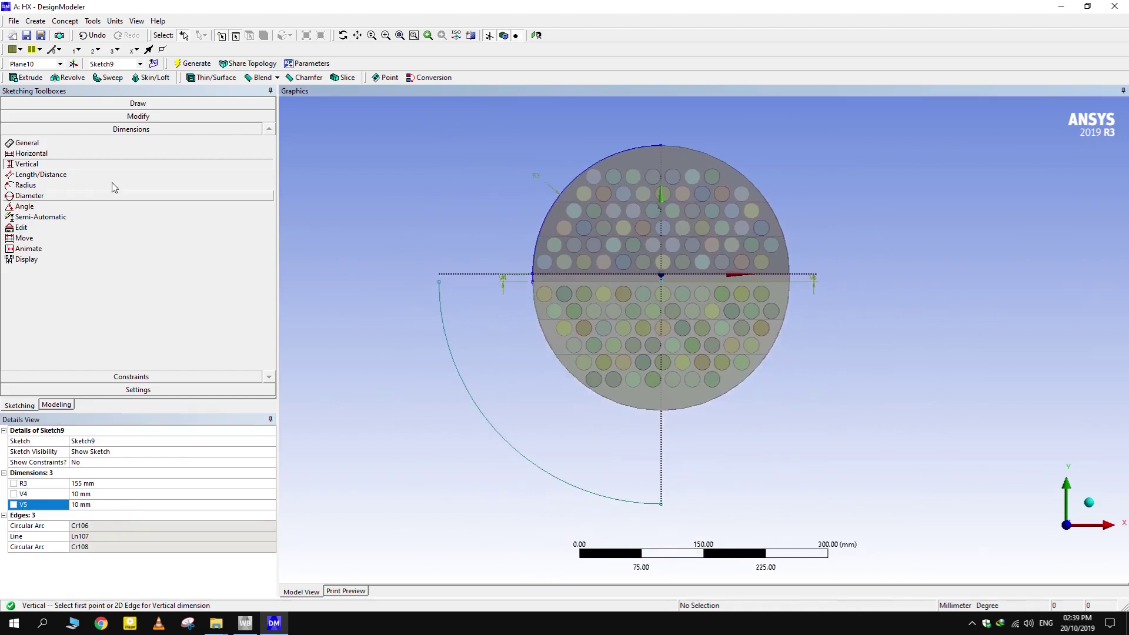
{"action": "left_click", "coordinate": [113, 143]}
{"action": "left_click", "coordinate": [497, 438]}
{"action": "left_click", "coordinate": [478, 445]}
{"action": "left_click", "coordinate": [101, 494]}
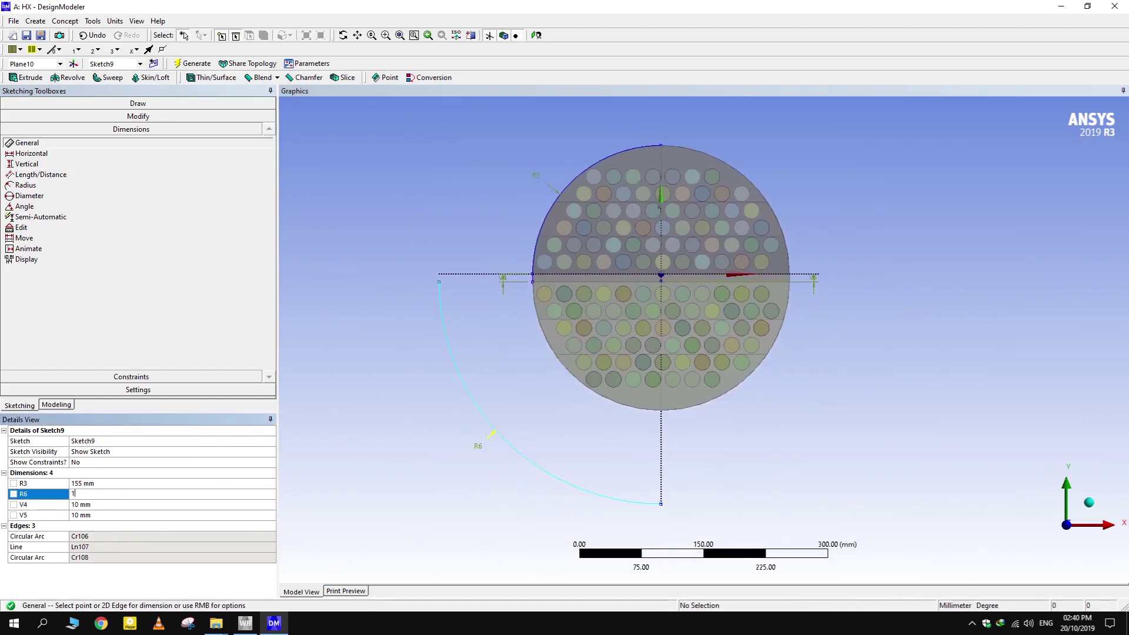
{"action": "type", "text": "155"}
{"action": "key", "text": "Return"}
Close the half profile with a vertical line from the upper arc's top end to the lower arc's bottom end
{"action": "scroll", "coordinate": [753, 206], "scroll_direction": "up", "scroll_amount": 2}
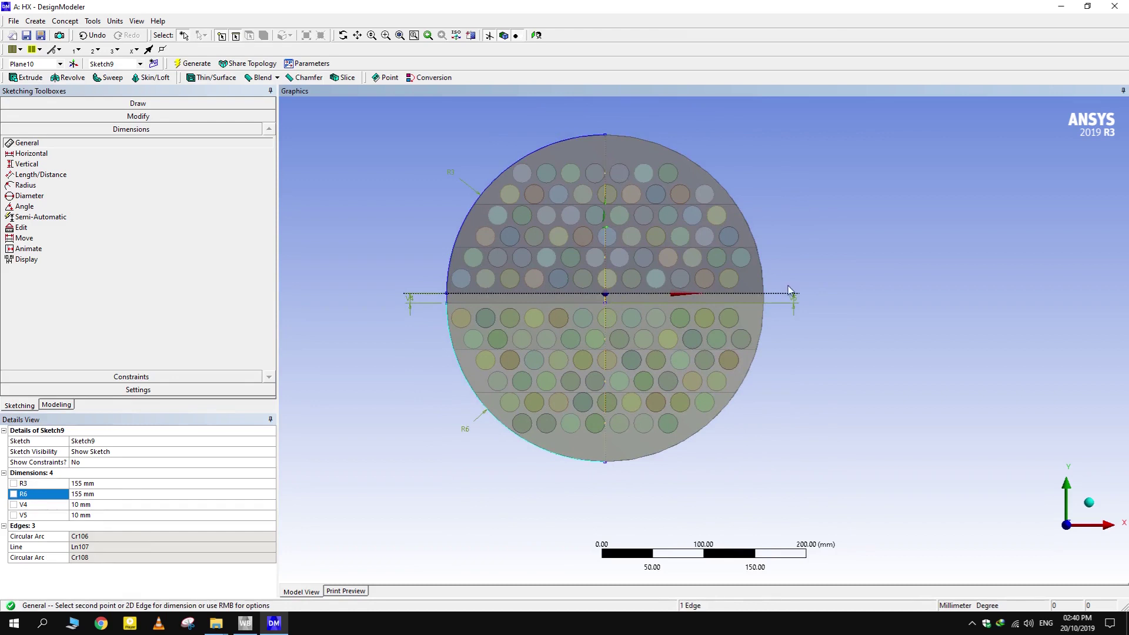
{"action": "left_click", "coordinate": [137, 103]}
{"action": "left_click", "coordinate": [605, 135]}
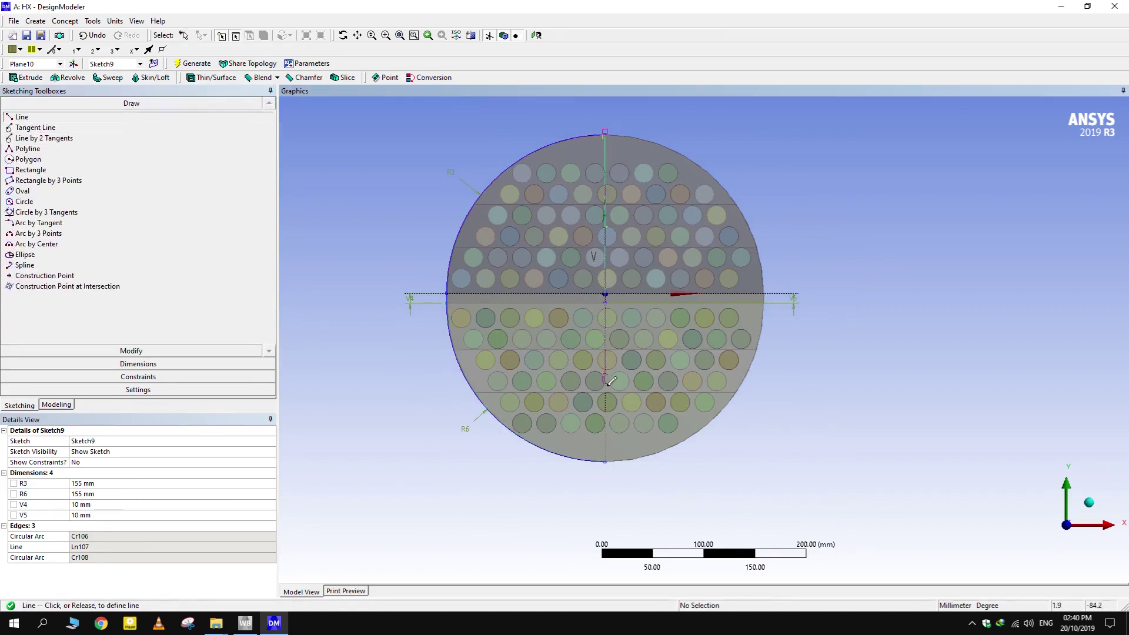
{"action": "left_click", "coordinate": [605, 462]}
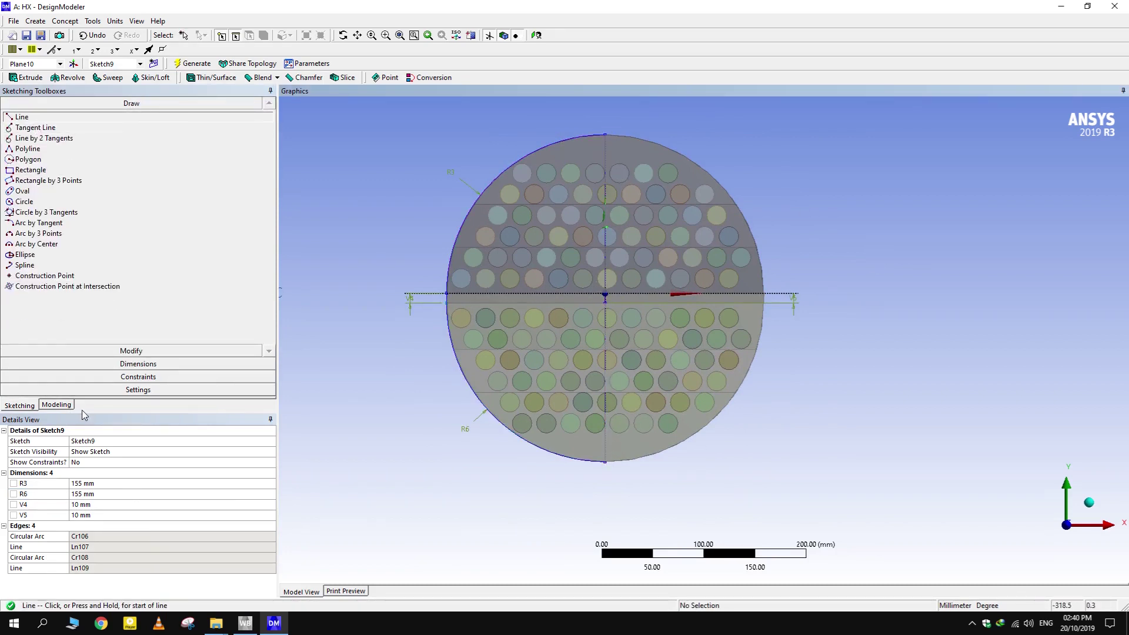
Start a Revolve of Sketch9 with the profile's long vertical closing line as the axis
{"action": "left_click", "coordinate": [63, 405]}
{"action": "left_click", "coordinate": [83, 382]}
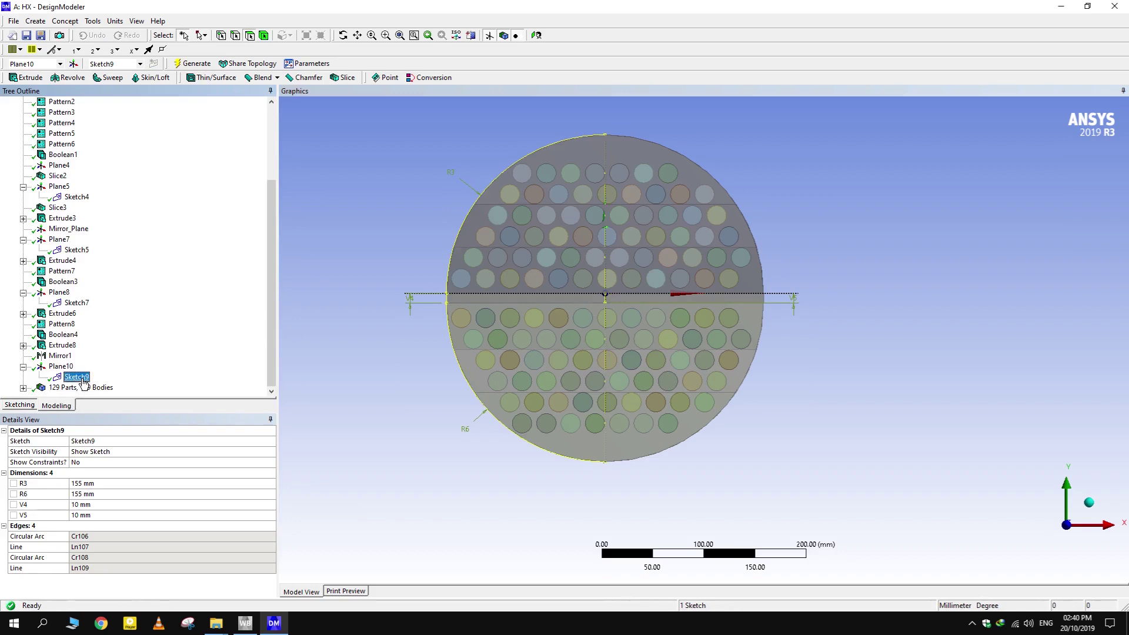
{"action": "left_click", "coordinate": [68, 78]}
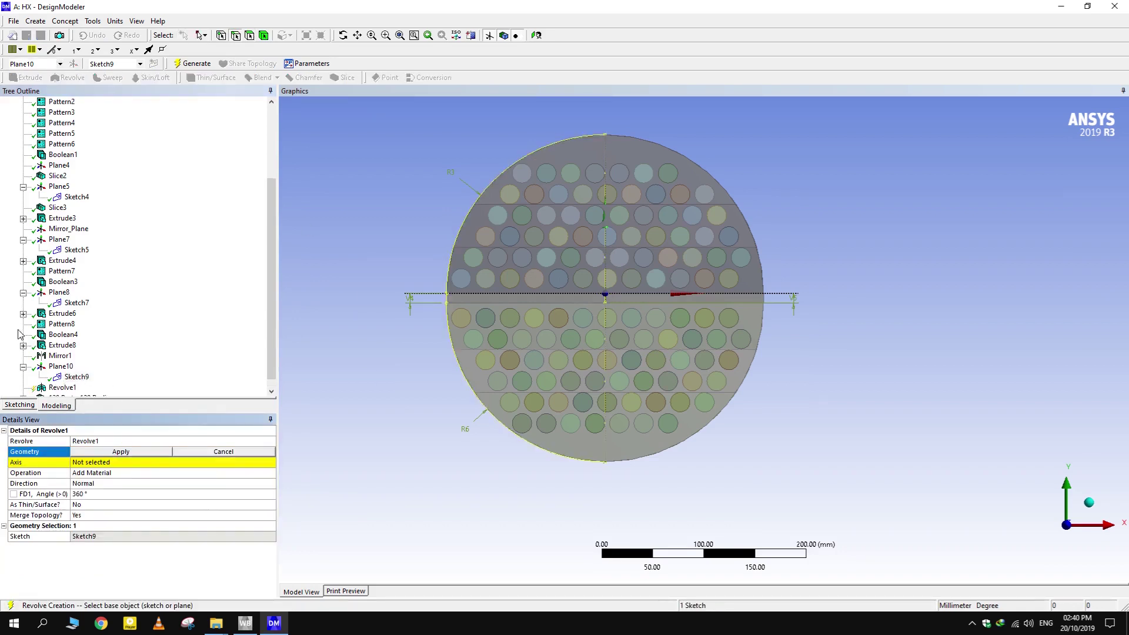
{"action": "left_click", "coordinate": [126, 452]}
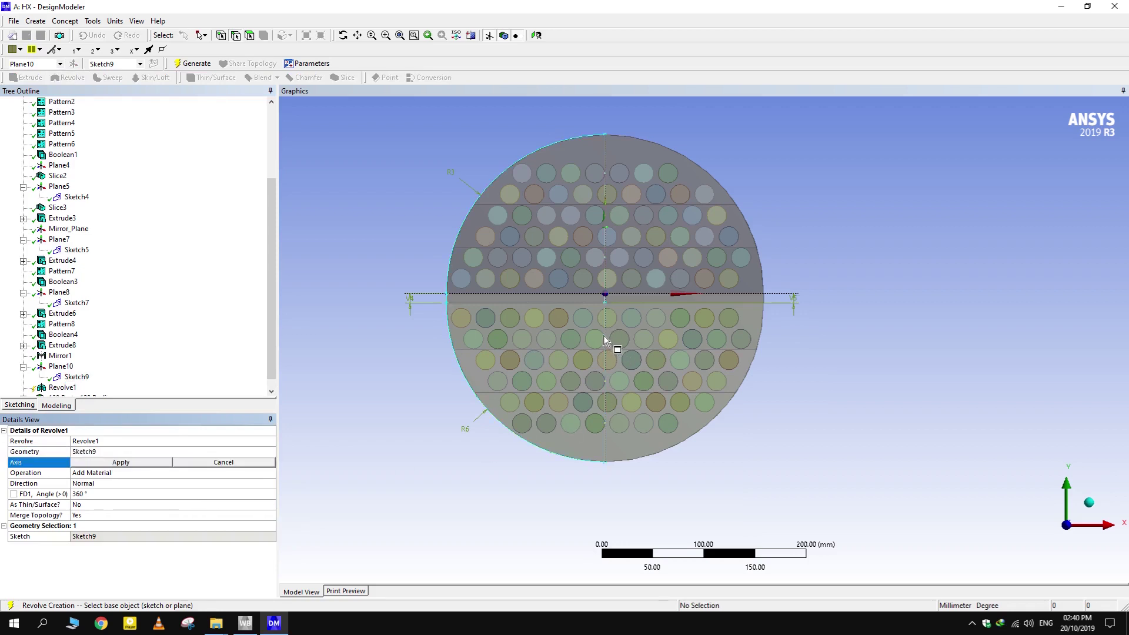
{"action": "left_click", "coordinate": [605, 297]}
{"action": "middle_click_drag", "start_coordinate": [605, 298], "coordinate": [850, 361]}
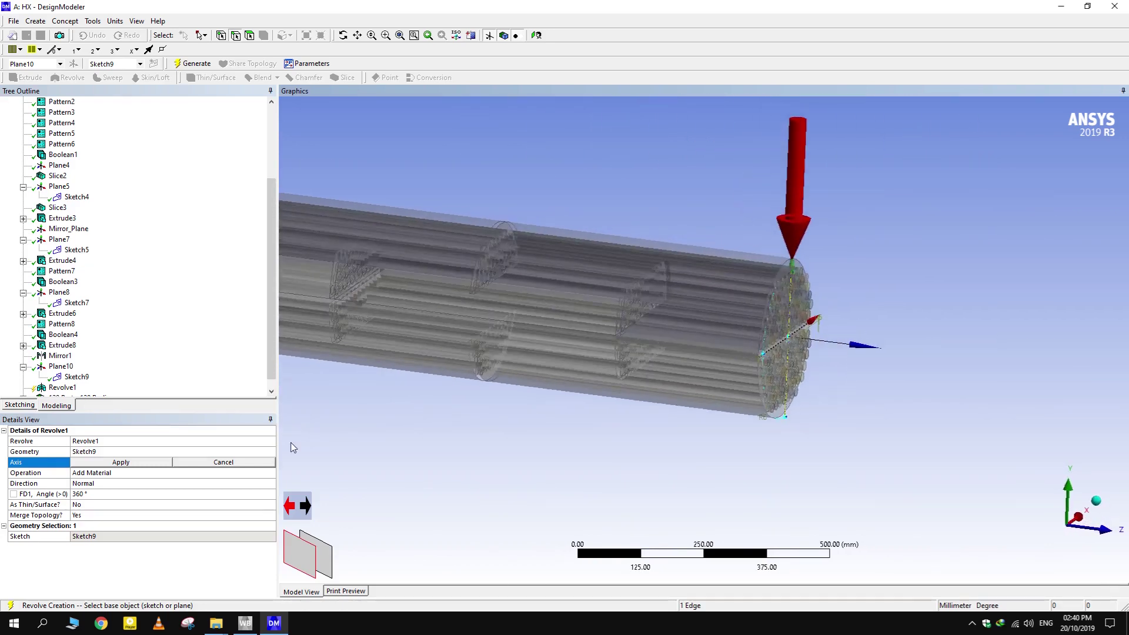
{"action": "left_click", "coordinate": [121, 464]}
Set the revolve operation to Add Frozen and its angle to 180°, and generate the domed end header
{"action": "left_click", "coordinate": [141, 474]}
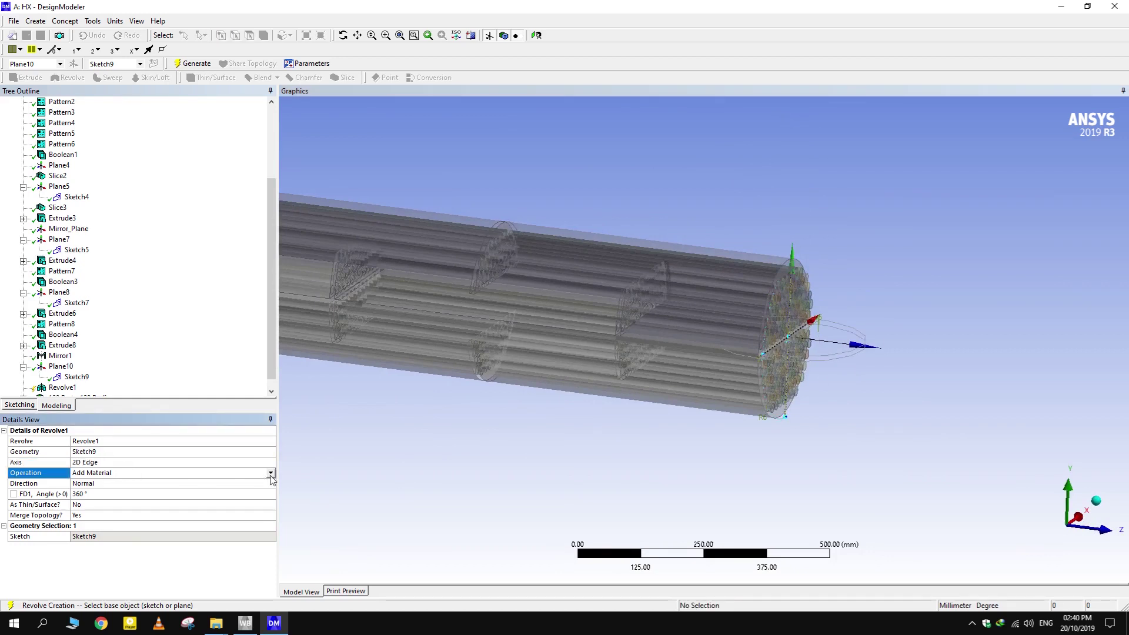
{"action": "left_click", "coordinate": [271, 474]}
{"action": "left_click", "coordinate": [91, 482]}
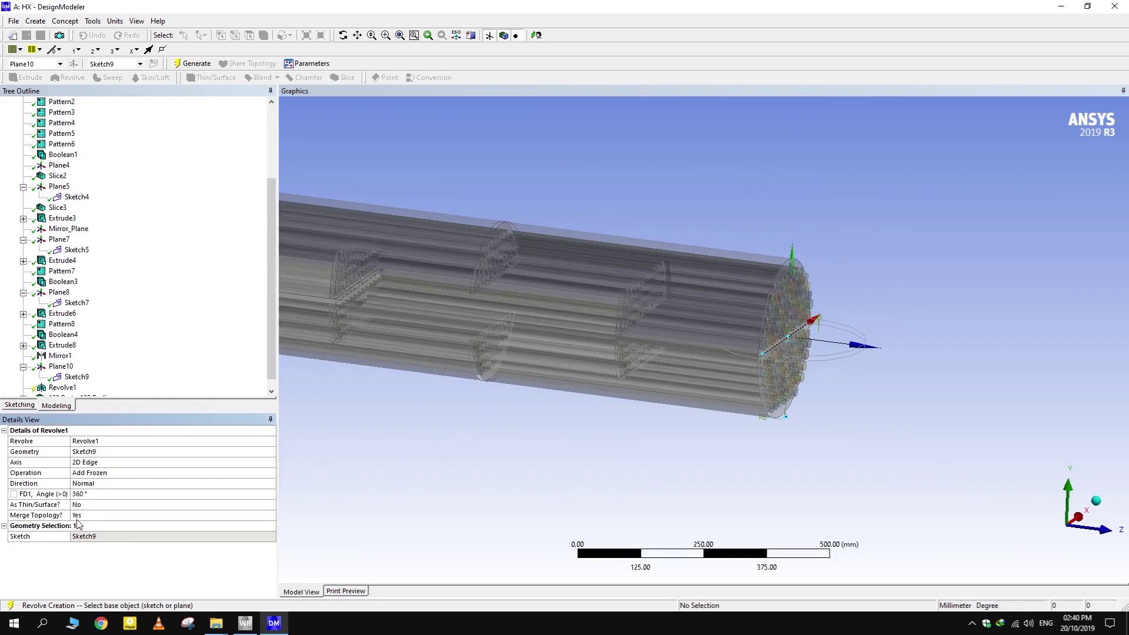
{"action": "left_click", "coordinate": [101, 498]}
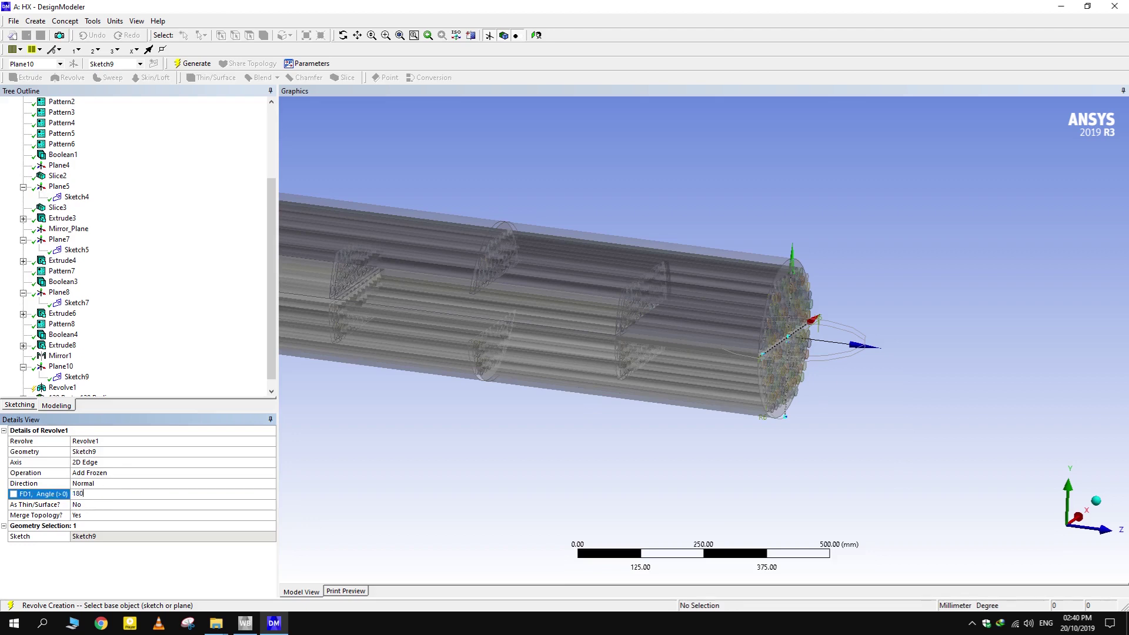
{"action": "key", "text": "Return"}
{"action": "left_click", "coordinate": [198, 63]}
{"action": "mouse_move", "coordinate": [870, 320]}
{"action": "middle_mouse_down"}
{"action": "mouse_move", "coordinate": [957, 292]}
{"action": "mouse_move", "coordinate": [921, 296]}
{"action": "middle_mouse_up"}
{"action": "scroll", "coordinate": [937, 291], "scroll_direction": "down", "scroll_amount": 2}
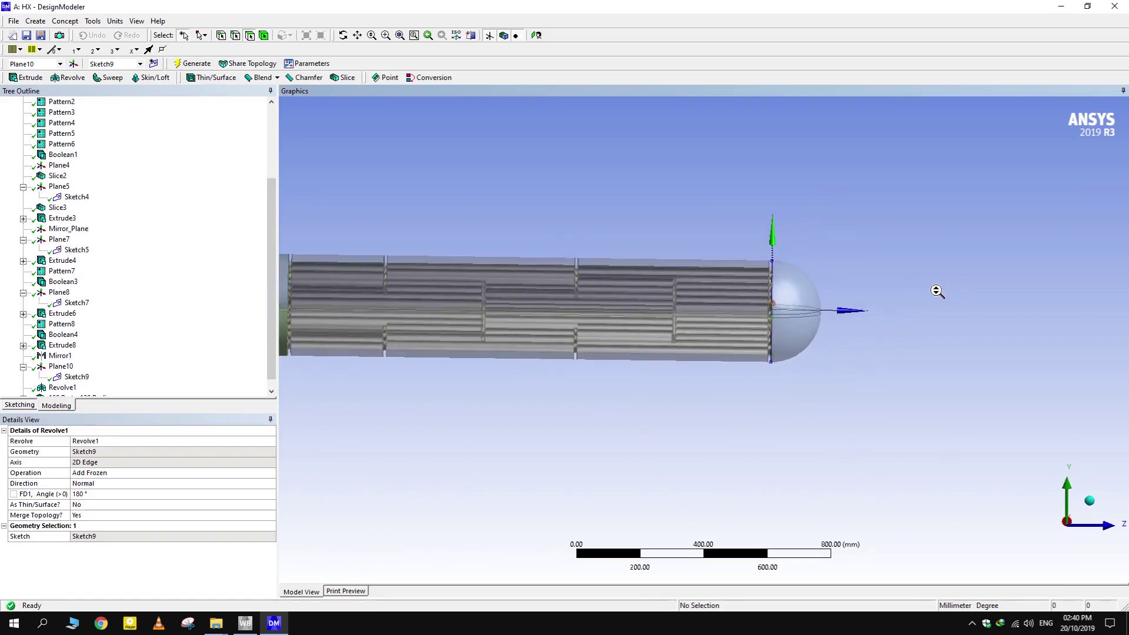
Create a new plane based on the ZXPlane with an Offset Z of 205 mm and generate it
{"action": "middle_click_drag", "start_coordinate": [471, 372], "coordinate": [638, 386]}
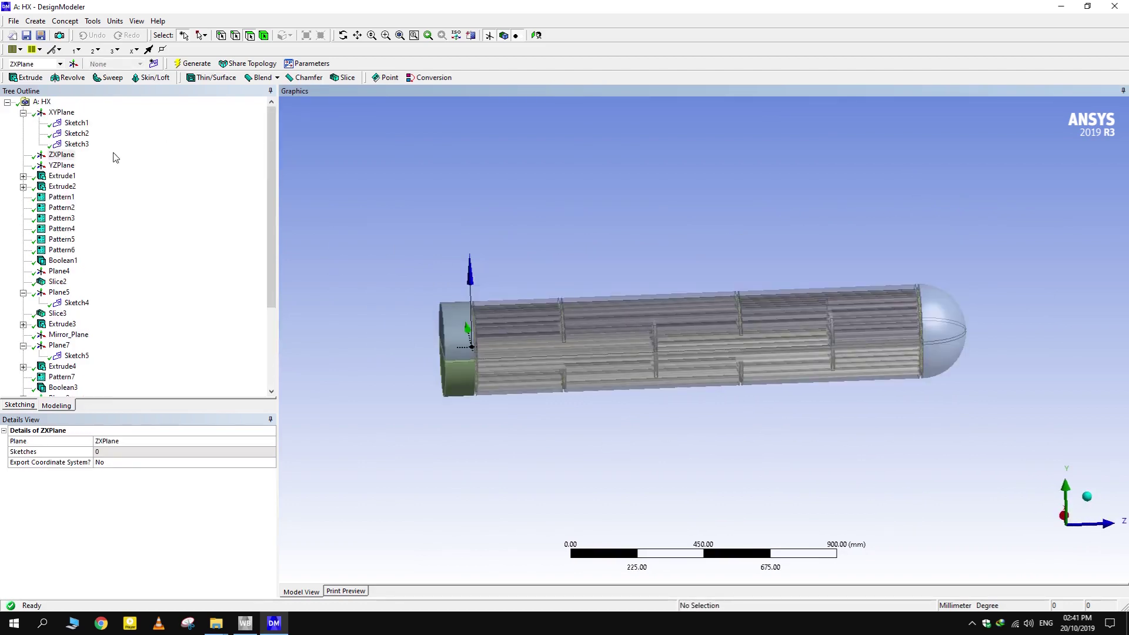
{"action": "left_click", "coordinate": [67, 156]}
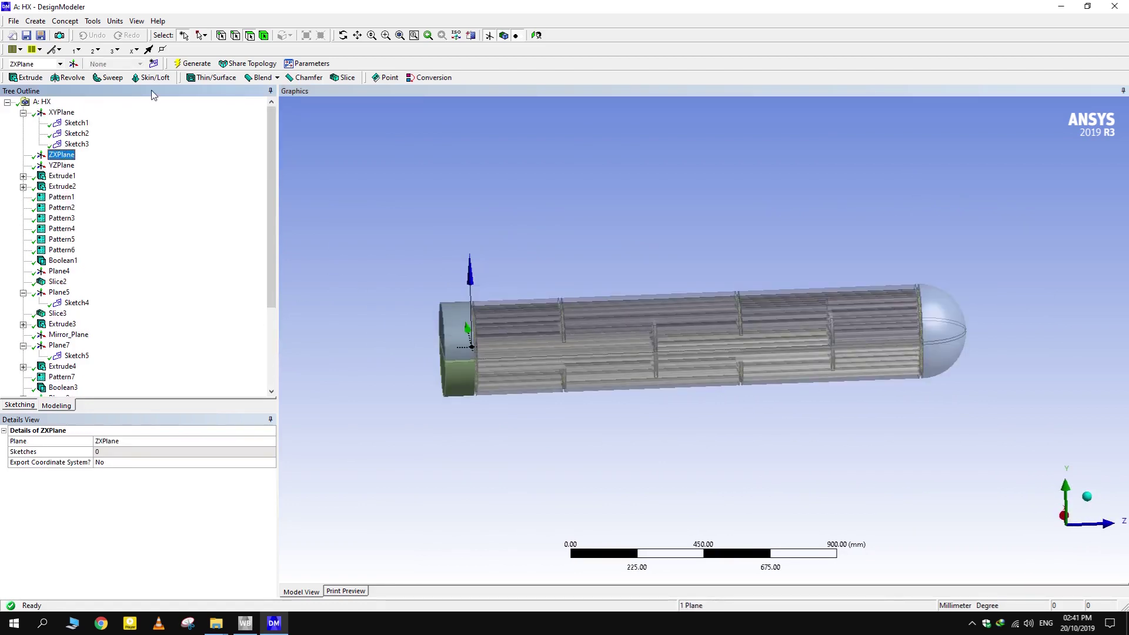
{"action": "left_click", "coordinate": [73, 65]}
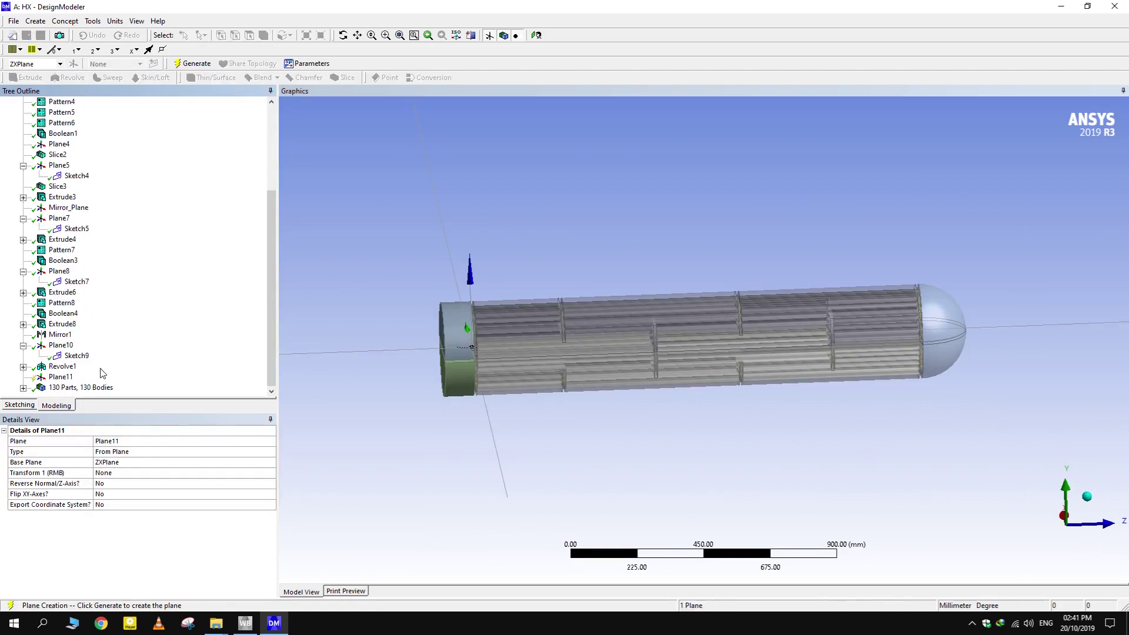
{"action": "left_click", "coordinate": [181, 472]}
{"action": "left_click", "coordinate": [272, 472]}
{"action": "left_click", "coordinate": [127, 519]}
{"action": "left_click", "coordinate": [127, 483]}
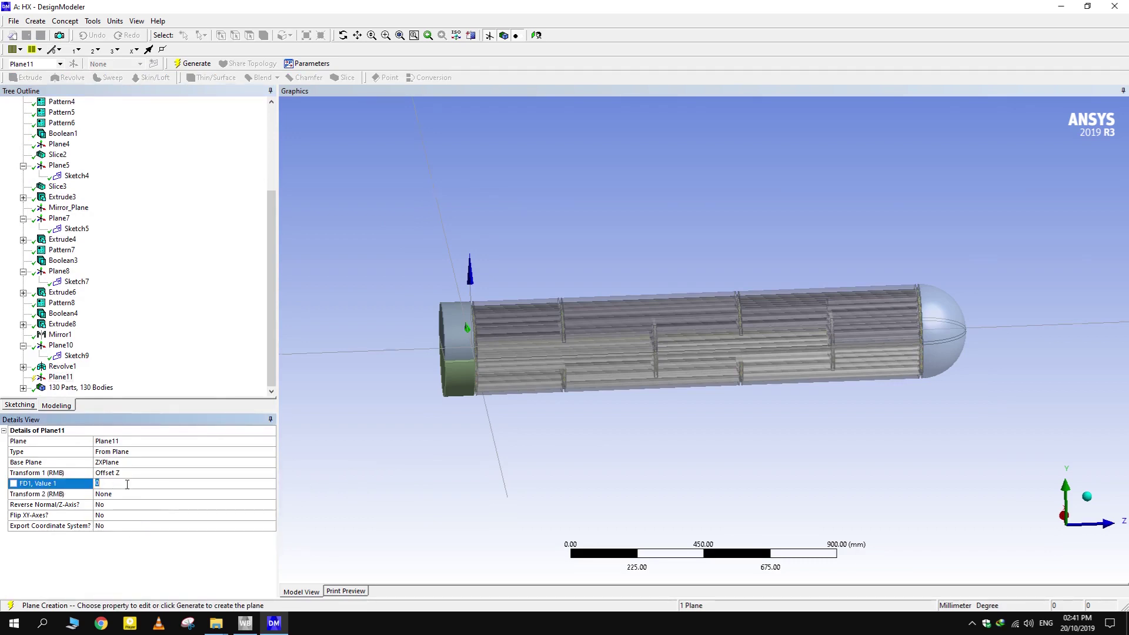
{"action": "type", "text": "205"}
{"action": "key", "text": "Return"}
{"action": "middle_click_drag", "start_coordinate": [675, 453], "coordinate": [671, 476]}
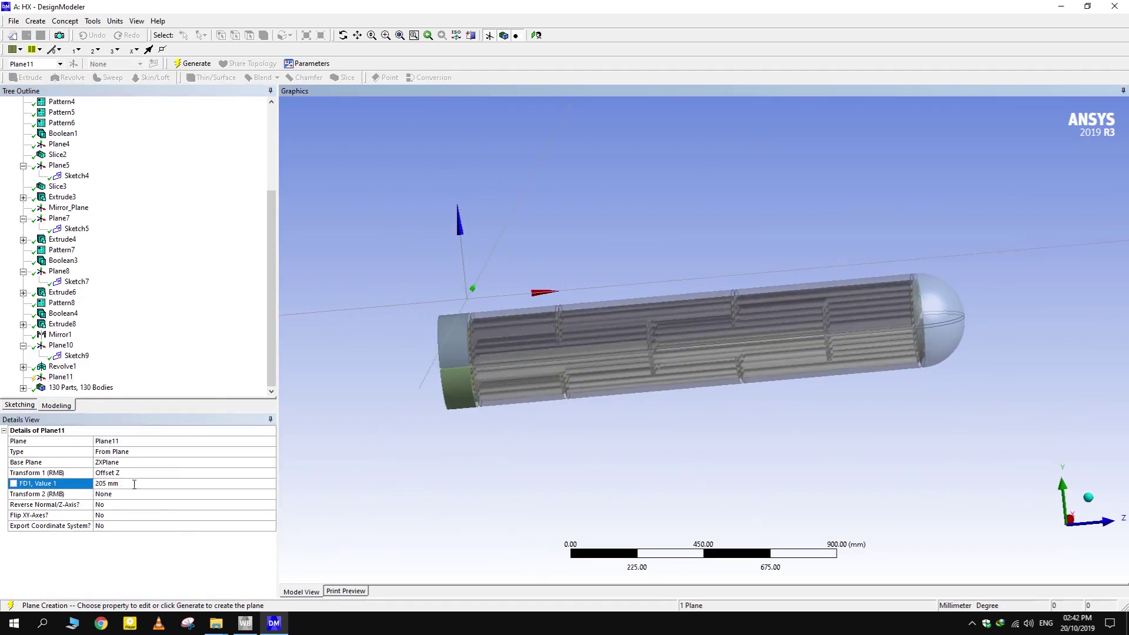
{"action": "left_click", "coordinate": [74, 378]}
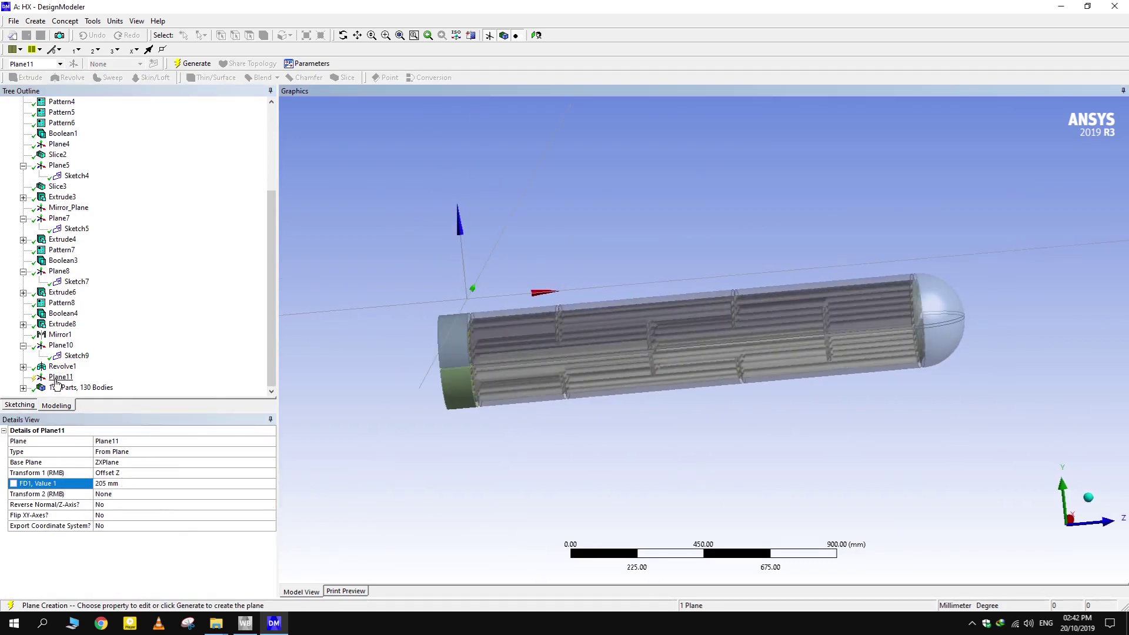
{"action": "left_click", "coordinate": [196, 63]}
Add a new sketch on the 205 mm offset plane and view it face-on for sketching
{"action": "left_click", "coordinate": [62, 379]}
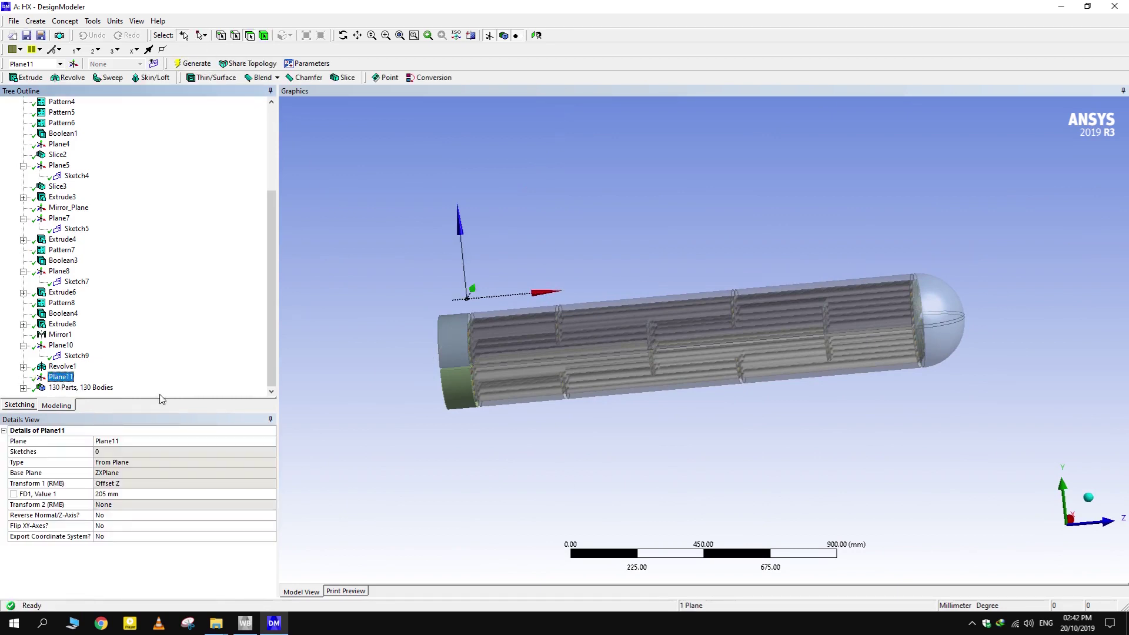
{"action": "left_click", "coordinate": [153, 63]}
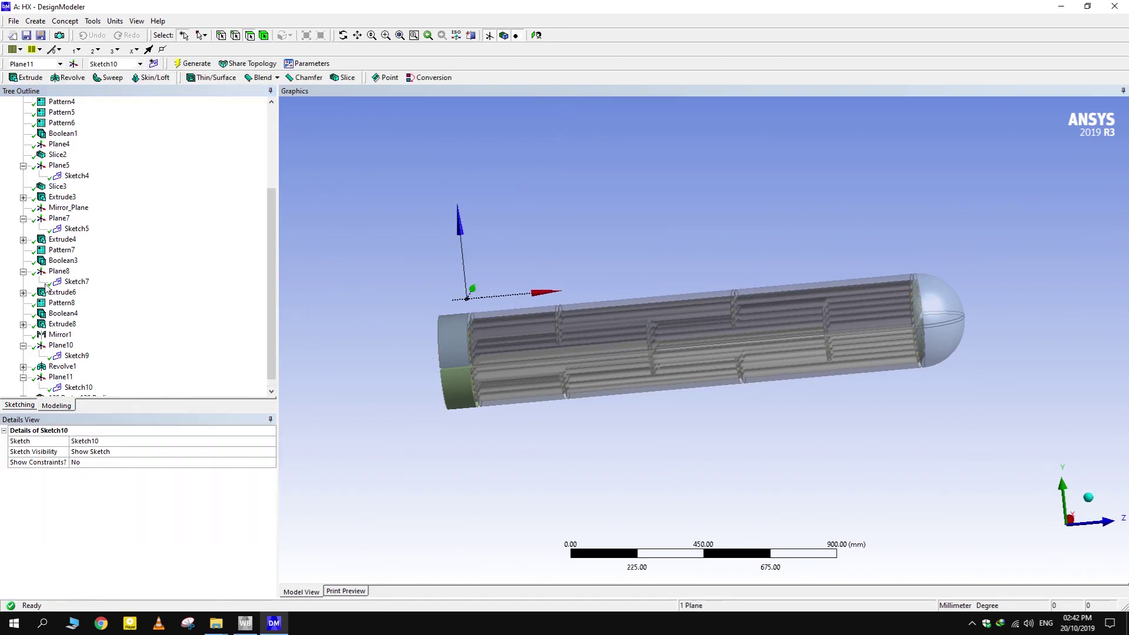
{"action": "scroll", "coordinate": [87, 374], "scroll_direction": "down", "scroll_amount": 1}
{"action": "left_click", "coordinate": [87, 377]}
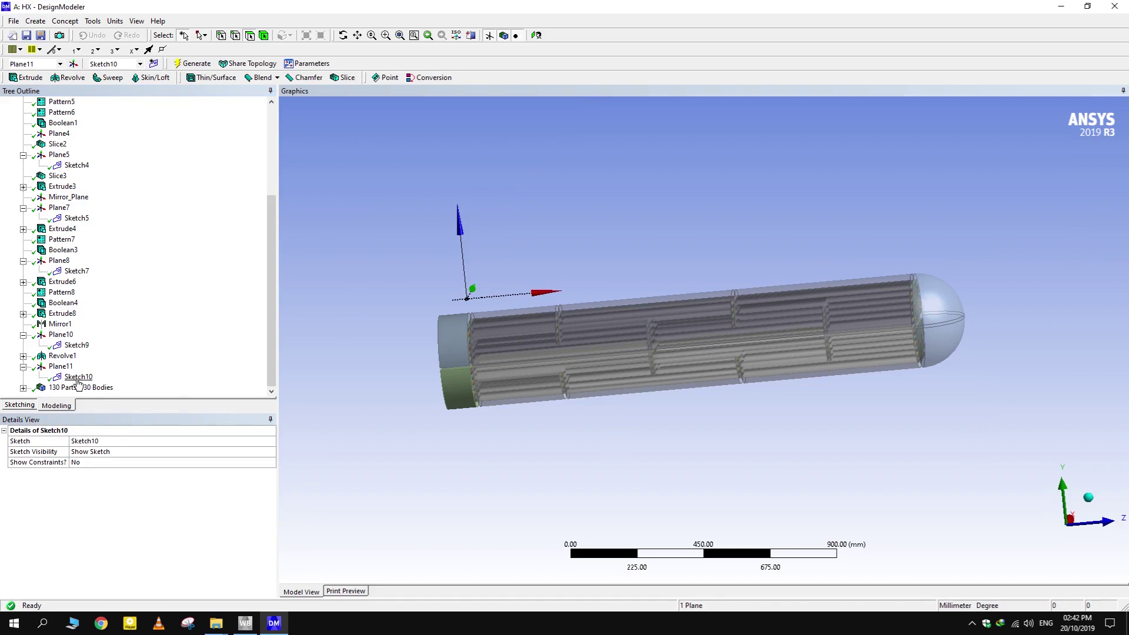
{"action": "left_click", "coordinate": [537, 36]}
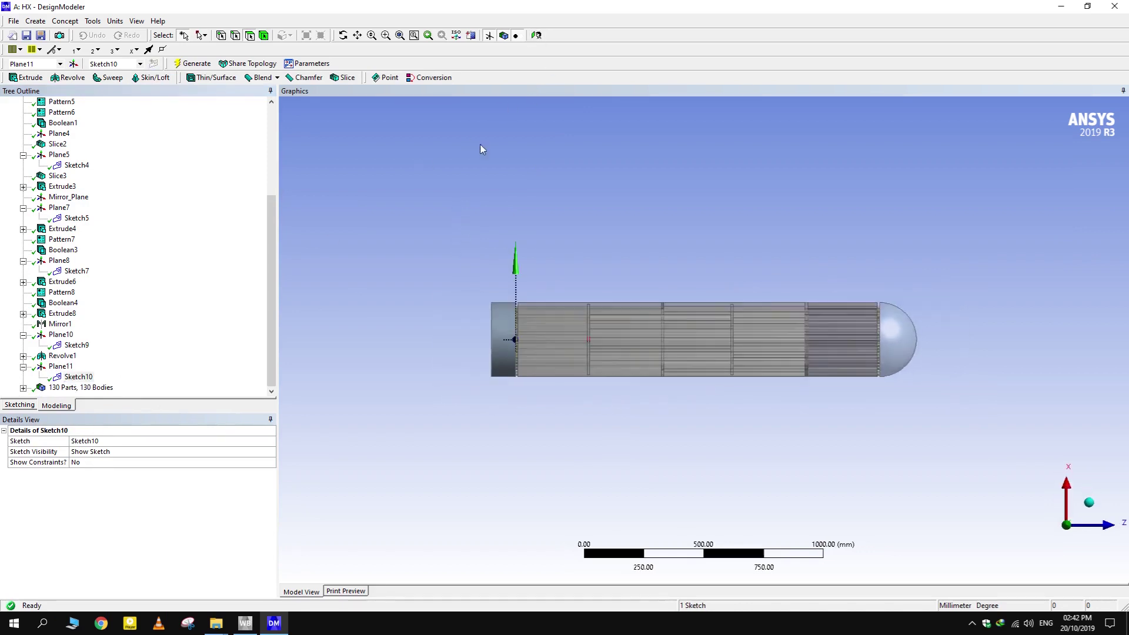
{"action": "left_click", "coordinate": [19, 405]}
{"action": "scroll", "coordinate": [470, 347], "scroll_direction": "up", "scroll_amount": 4}
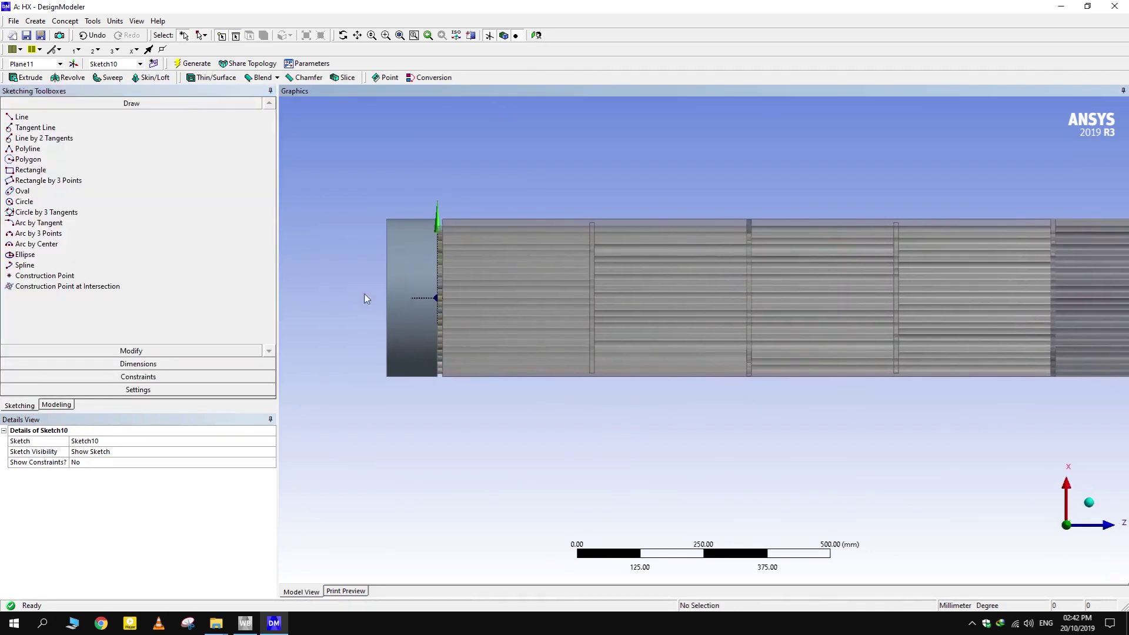
Draw a circle about 80 mm in diameter above the first baffle compartment, next to the plane's origin along the shell's centerline
{"action": "left_click", "coordinate": [25, 202]}
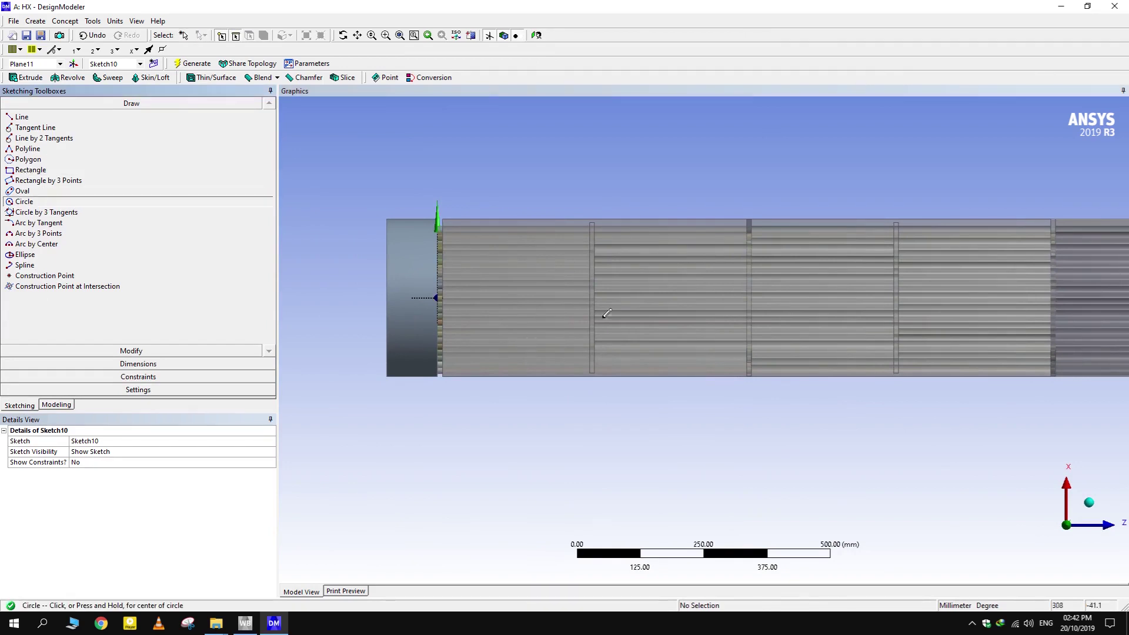
{"action": "left_click", "coordinate": [491, 294]}
{"action": "left_click", "coordinate": [497, 311]}
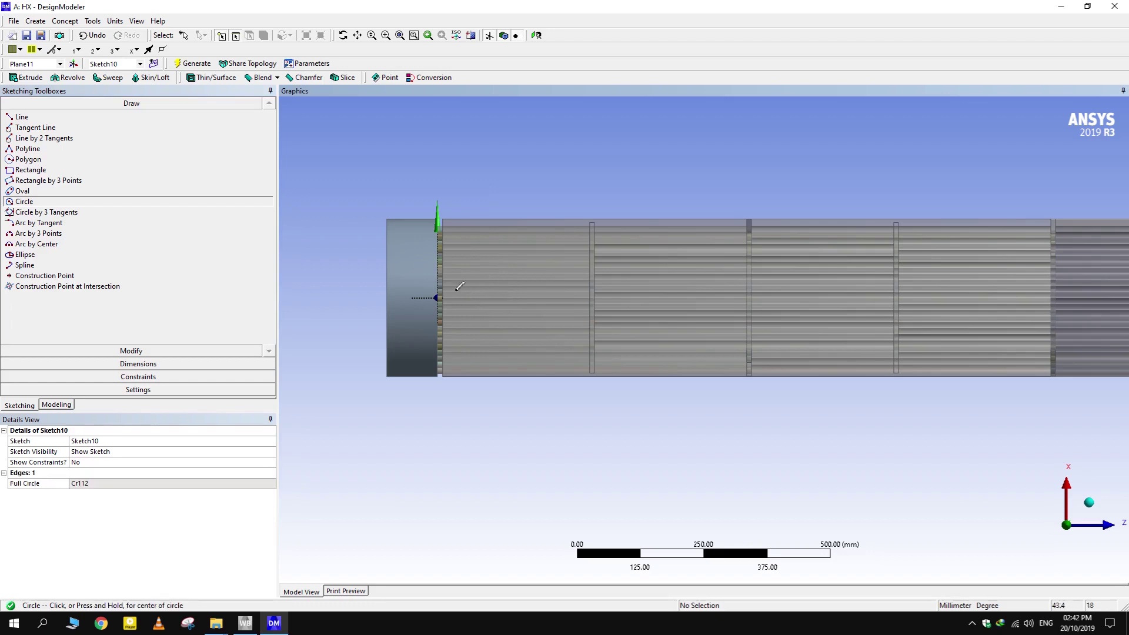
Dimension the circle's diameter and set it to 76.2 mm
{"action": "left_click", "coordinate": [138, 364]}
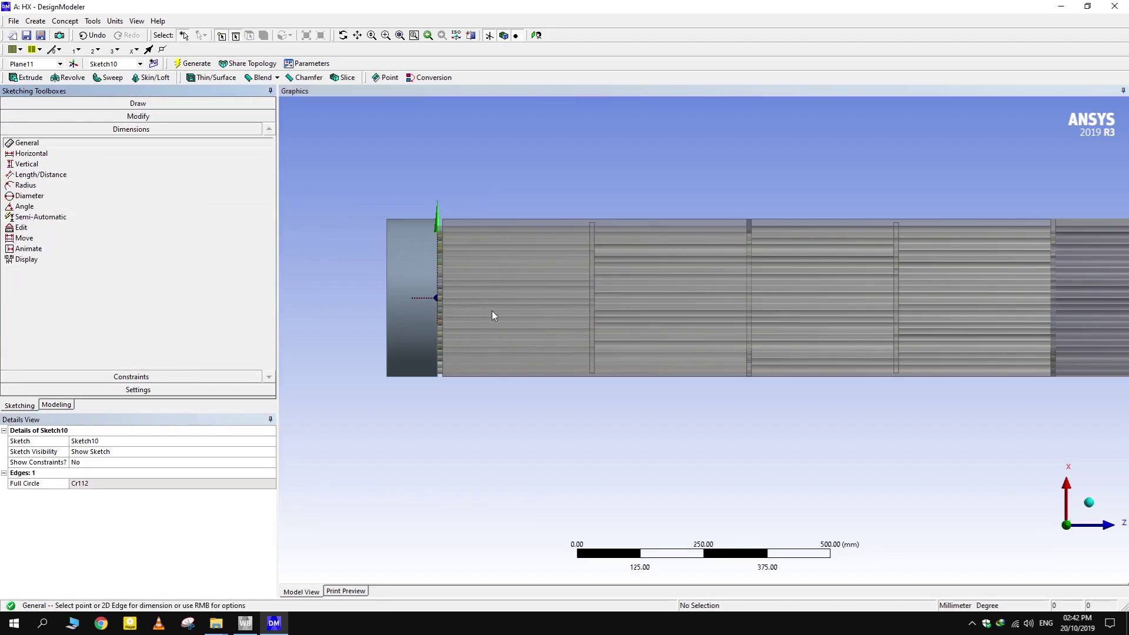
{"action": "middle_click_drag", "start_coordinate": [527, 365], "coordinate": [503, 224]}
{"action": "left_click", "coordinate": [493, 207]}
{"action": "left_click", "coordinate": [526, 166]}
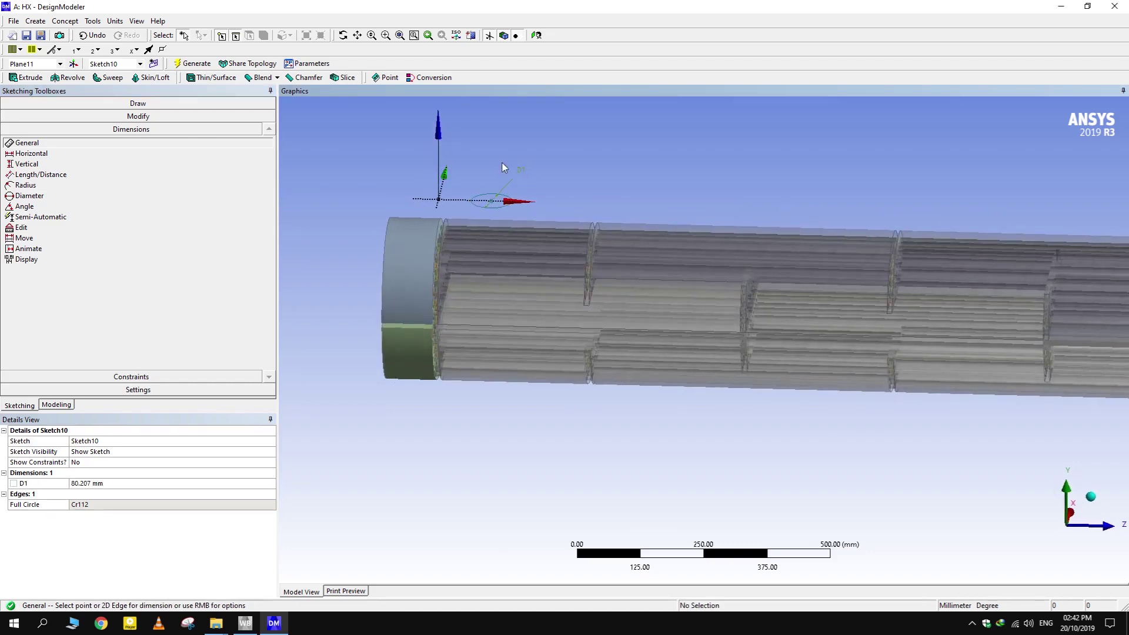
{"action": "left_click", "coordinate": [124, 485]}
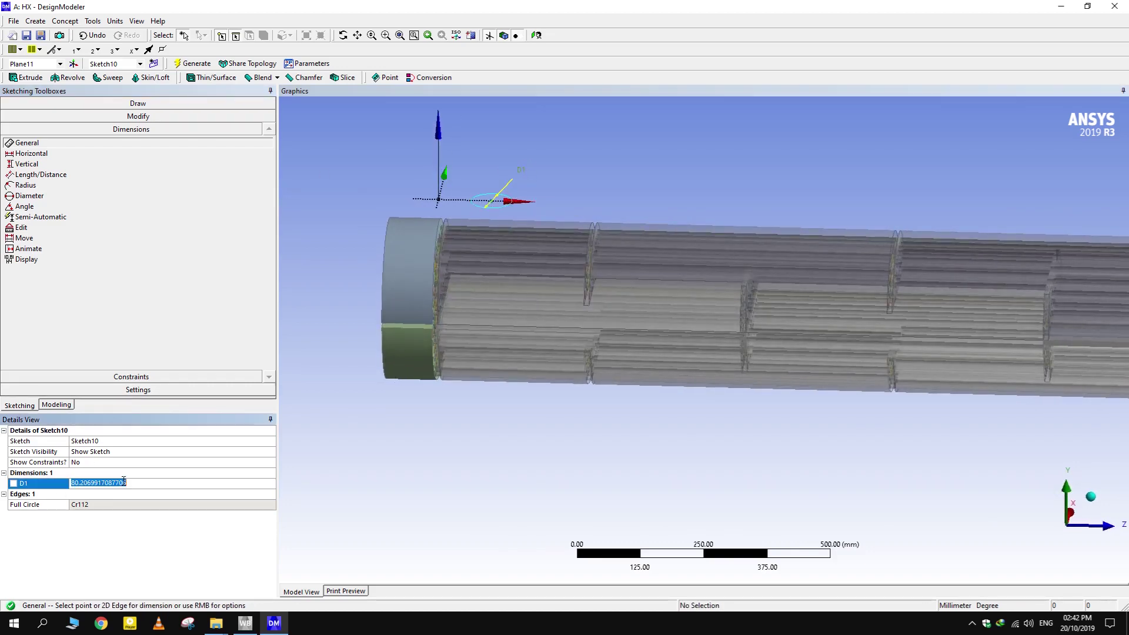
{"action": "type", "text": "76.2"}
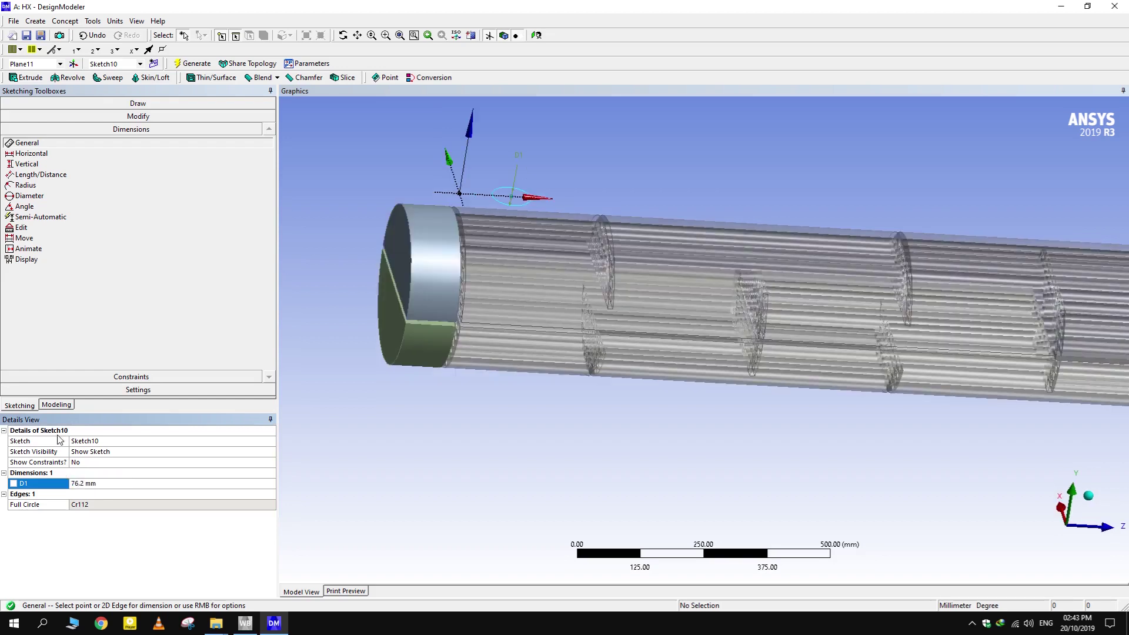
Start an Extrude of the circle sketch with the direction Reversed and the extent type To Faces
{"action": "left_click", "coordinate": [56, 404]}
{"action": "left_click", "coordinate": [26, 77]}
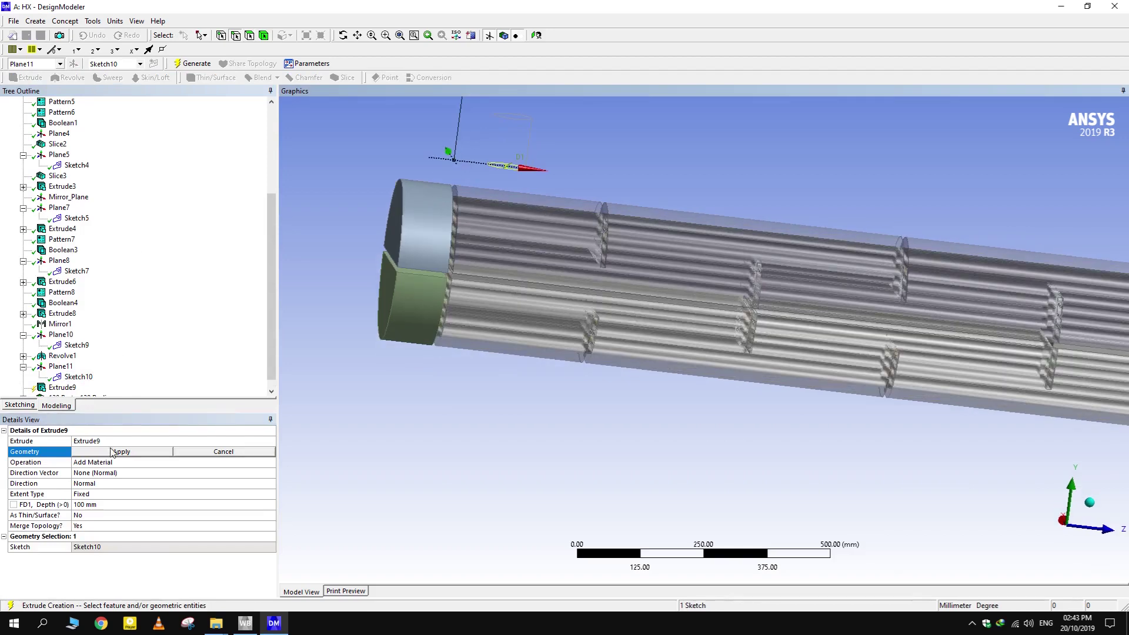
{"action": "left_click", "coordinate": [112, 452]}
{"action": "left_click", "coordinate": [140, 484]}
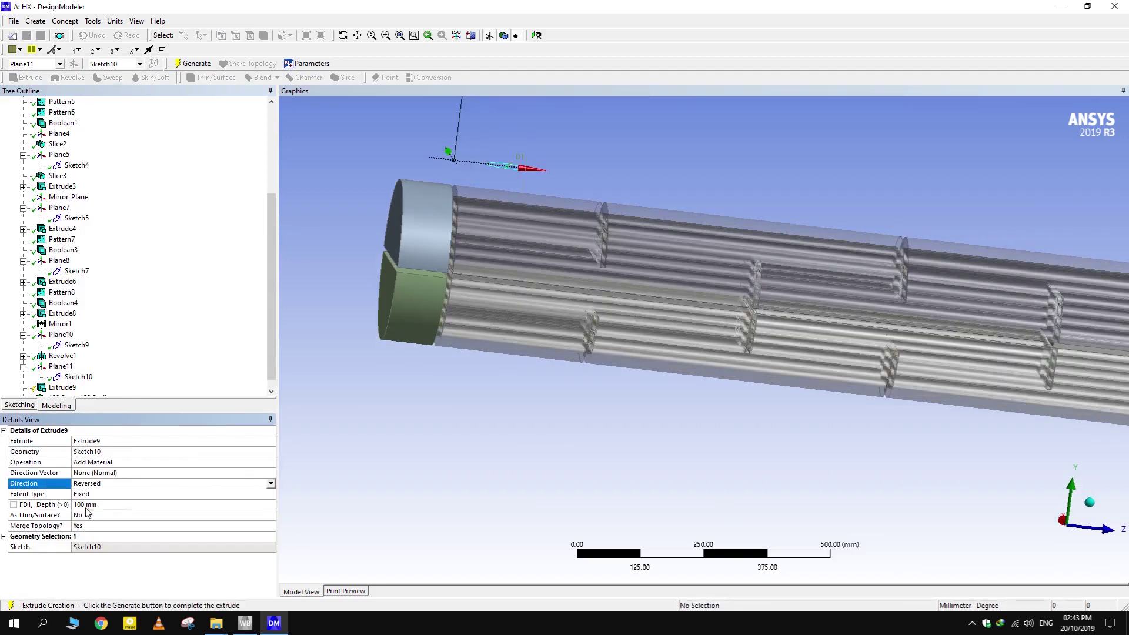
{"action": "left_click", "coordinate": [127, 504]}
{"action": "left_click", "coordinate": [272, 497]}
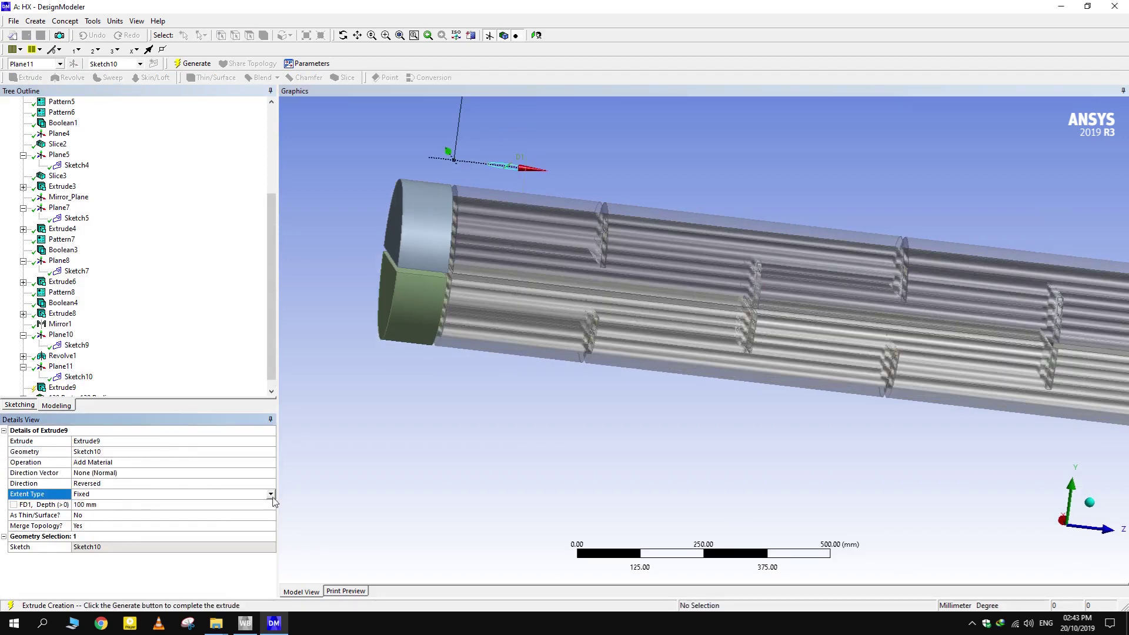
{"action": "left_click", "coordinate": [271, 497]}
{"action": "left_click", "coordinate": [124, 531]}
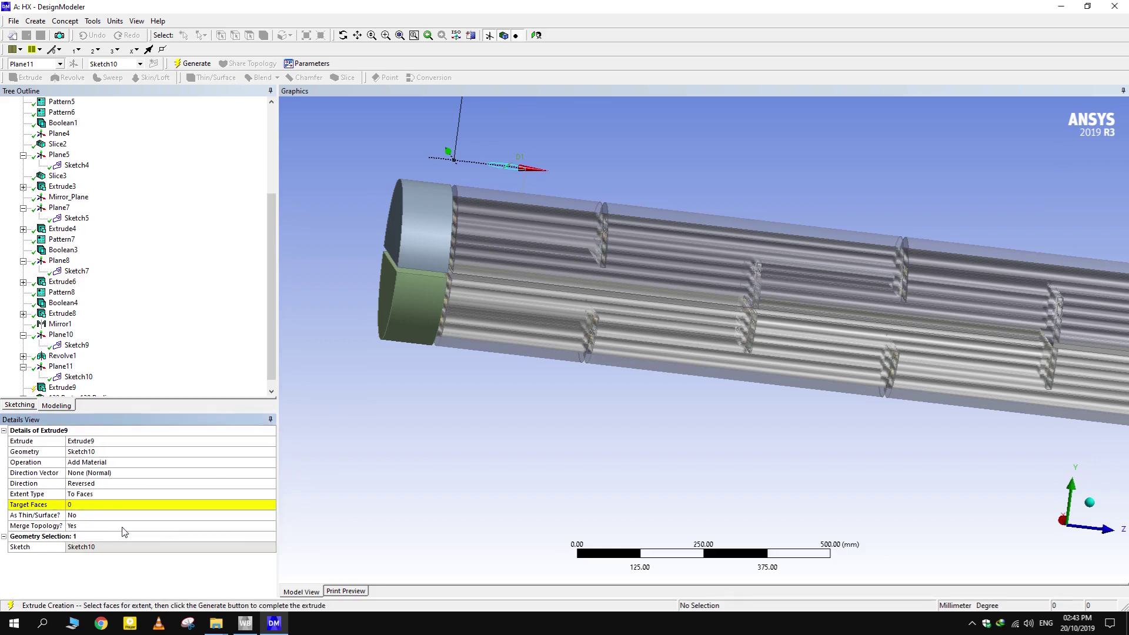
Use the shell's upper cylindrical outer face as the extrude target and generate the nozzle
{"action": "left_click", "coordinate": [100, 504]}
{"action": "middle_click_drag", "start_coordinate": [430, 394], "coordinate": [434, 421]}
{"action": "left_click", "coordinate": [545, 249]}
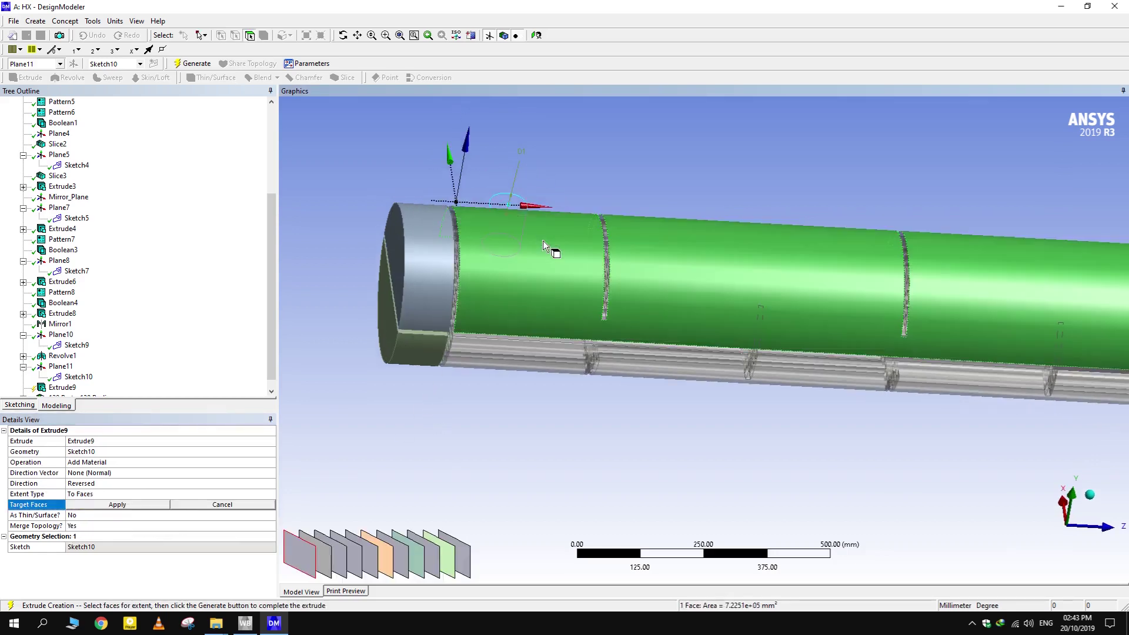
{"action": "left_click", "coordinate": [115, 506]}
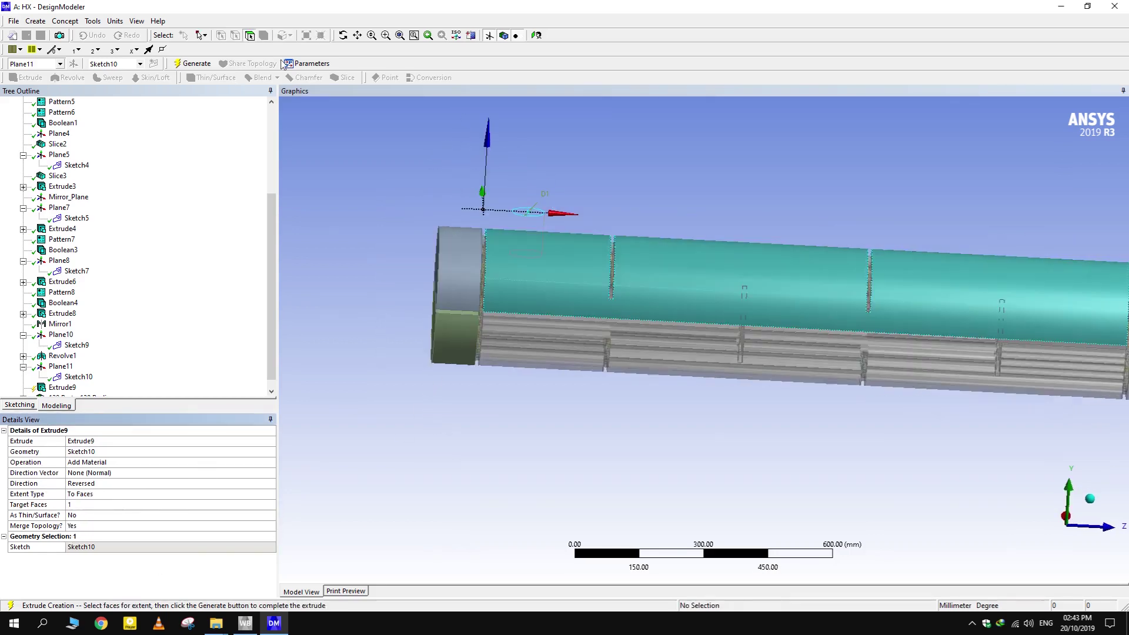
{"action": "left_click", "coordinate": [203, 63]}
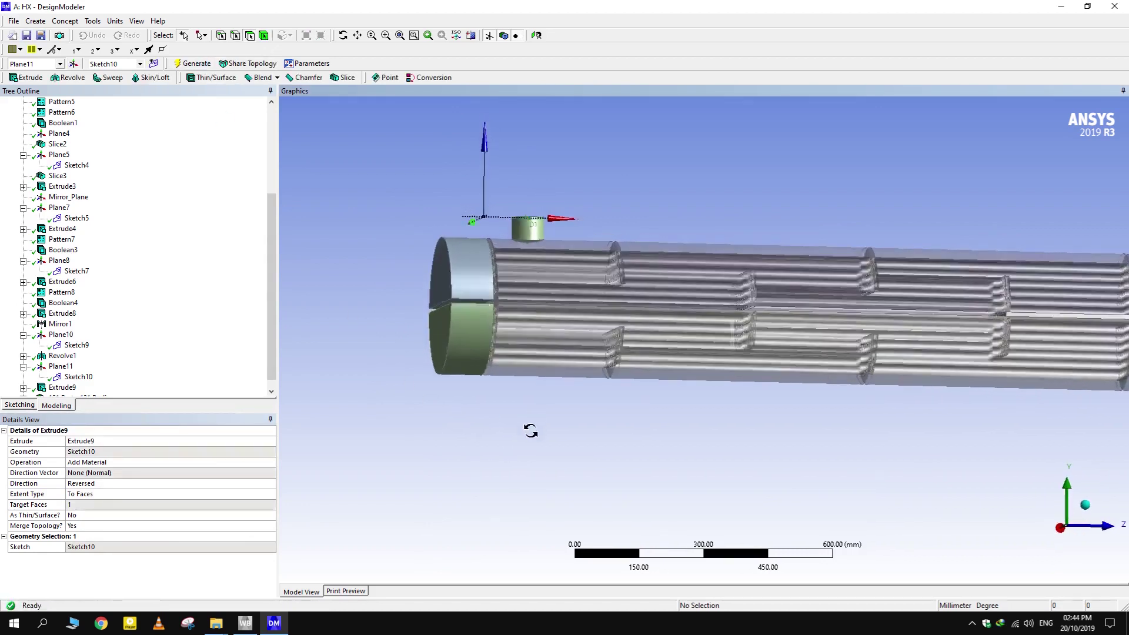
Mirror the nozzle body about Mirror_Plane, preserving the original, and generate the opposite nozzle
{"action": "scroll", "coordinate": [76, 382], "scroll_direction": "down", "scroll_amount": 1}
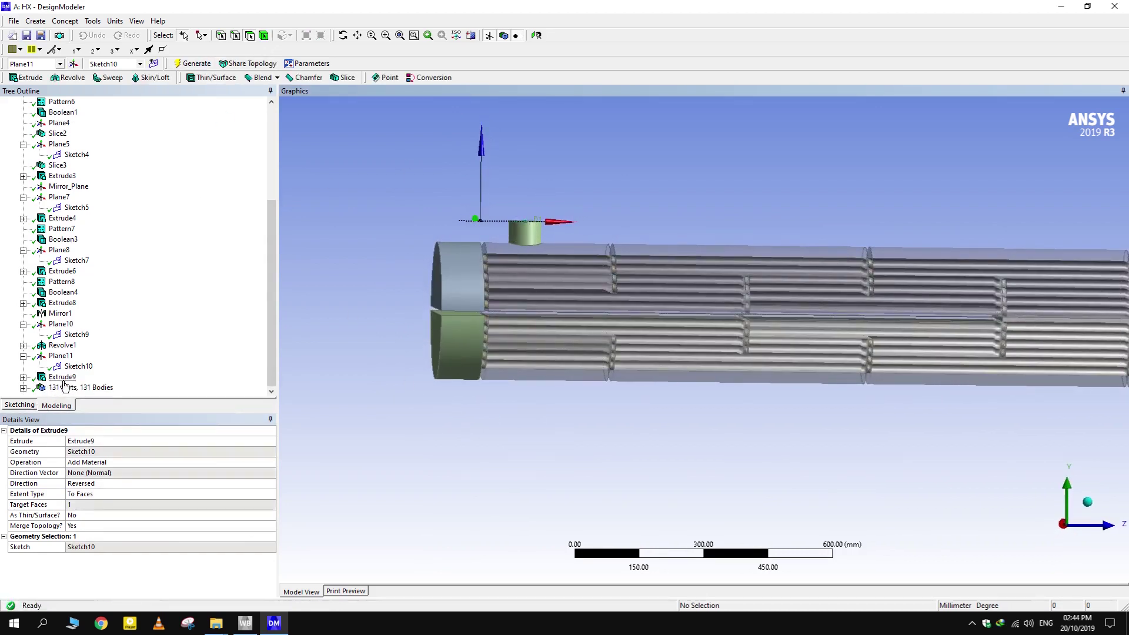
{"action": "left_click", "coordinate": [63, 378]}
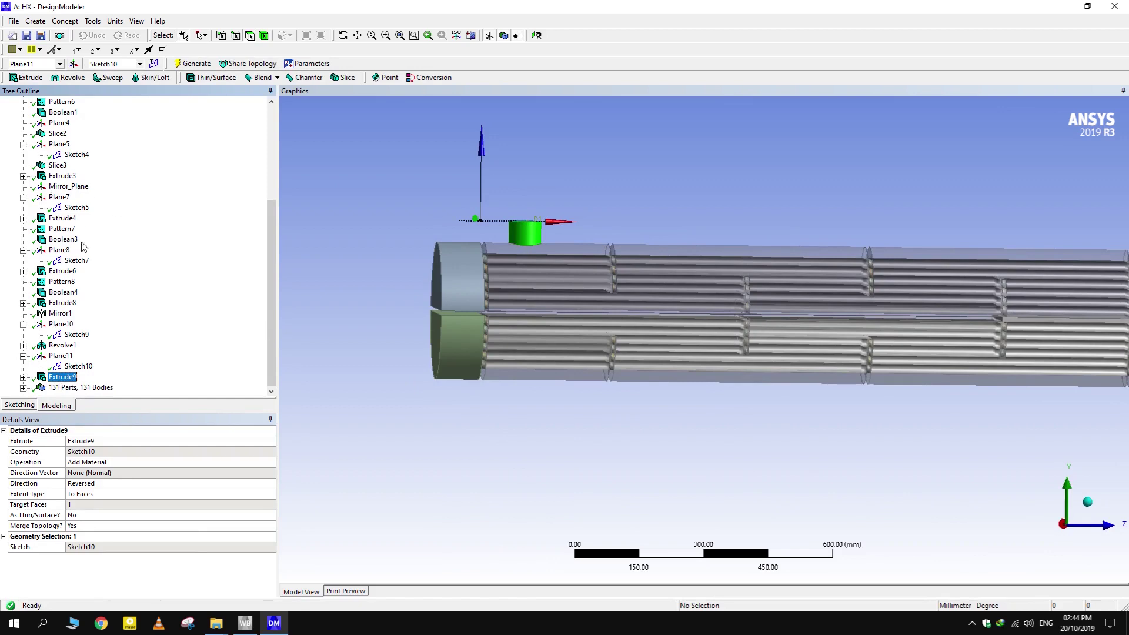
{"action": "left_click", "coordinate": [36, 20]}
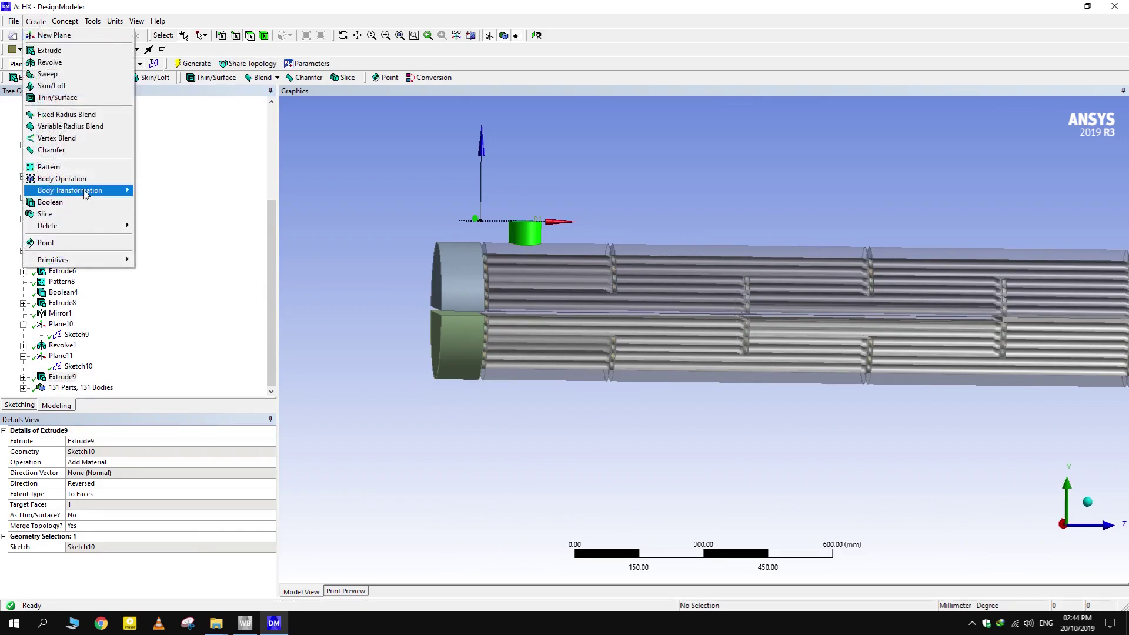
{"action": "mouse_move", "coordinate": [87, 193]}
{"action": "left_click", "coordinate": [156, 226]}
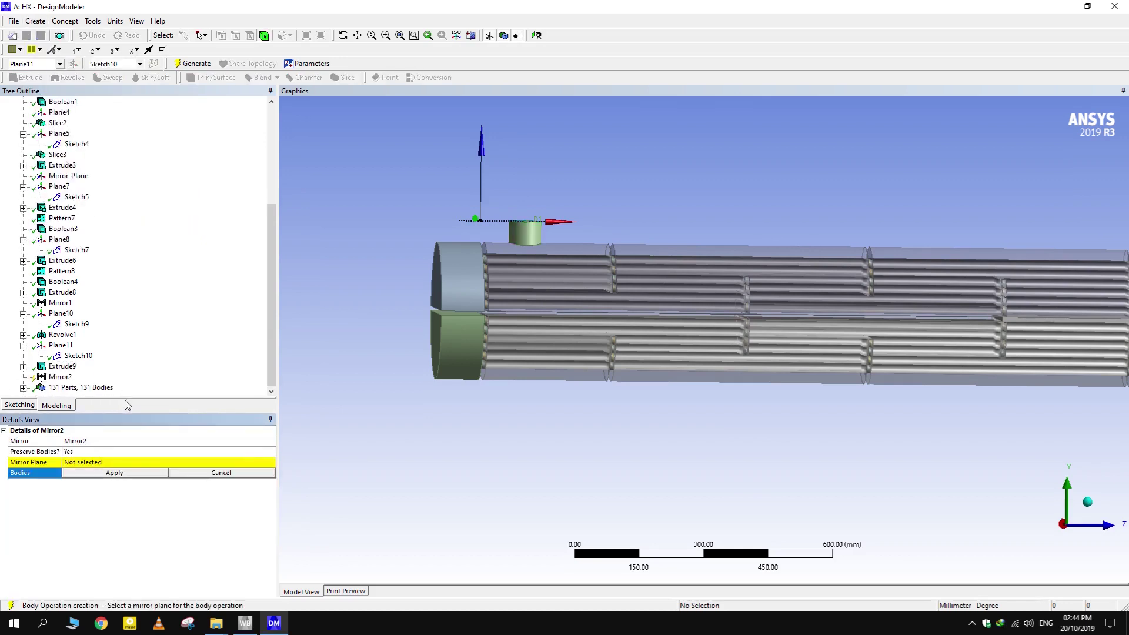
{"action": "left_click", "coordinate": [117, 472]}
{"action": "left_click", "coordinate": [112, 472]}
{"action": "left_click", "coordinate": [526, 237]}
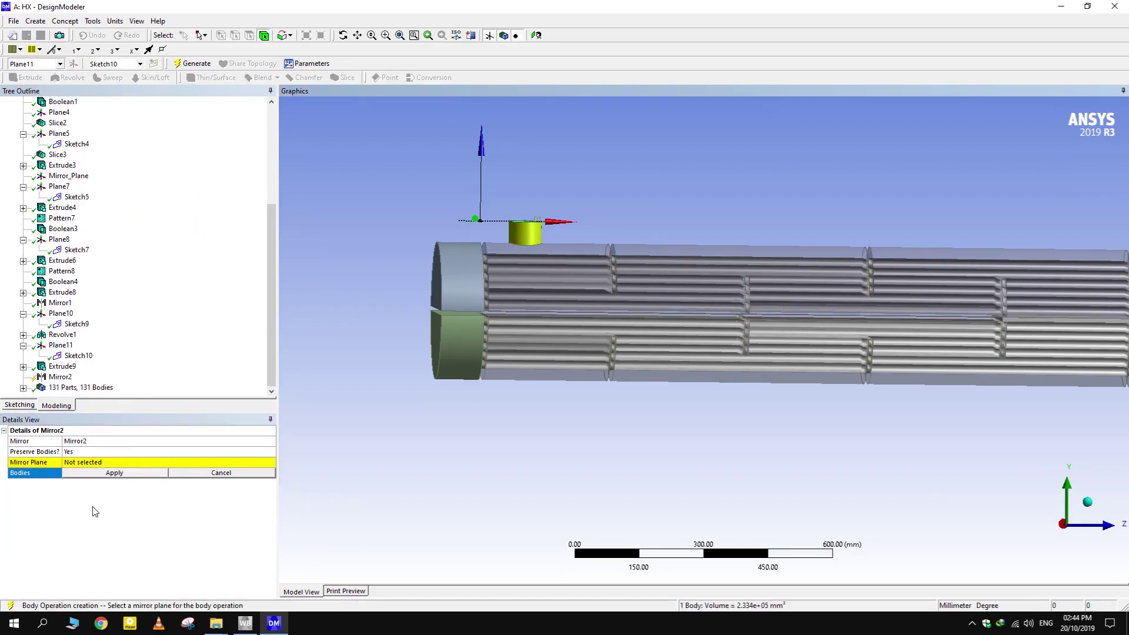
{"action": "left_click", "coordinate": [106, 474]}
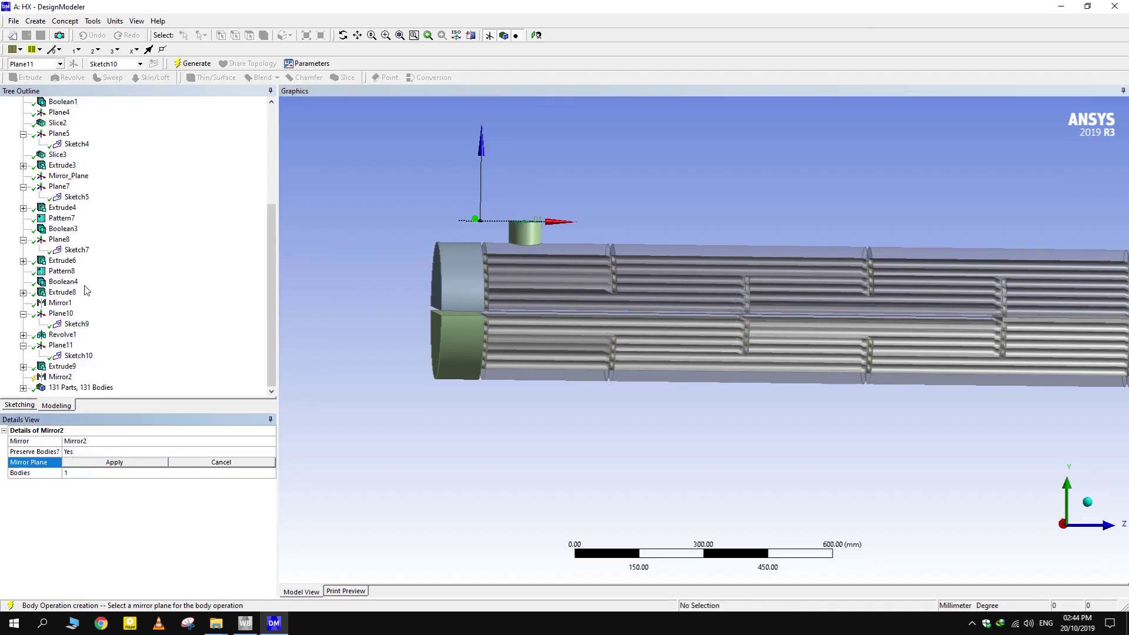
{"action": "left_click", "coordinate": [68, 176]}
{"action": "left_click", "coordinate": [115, 463]}
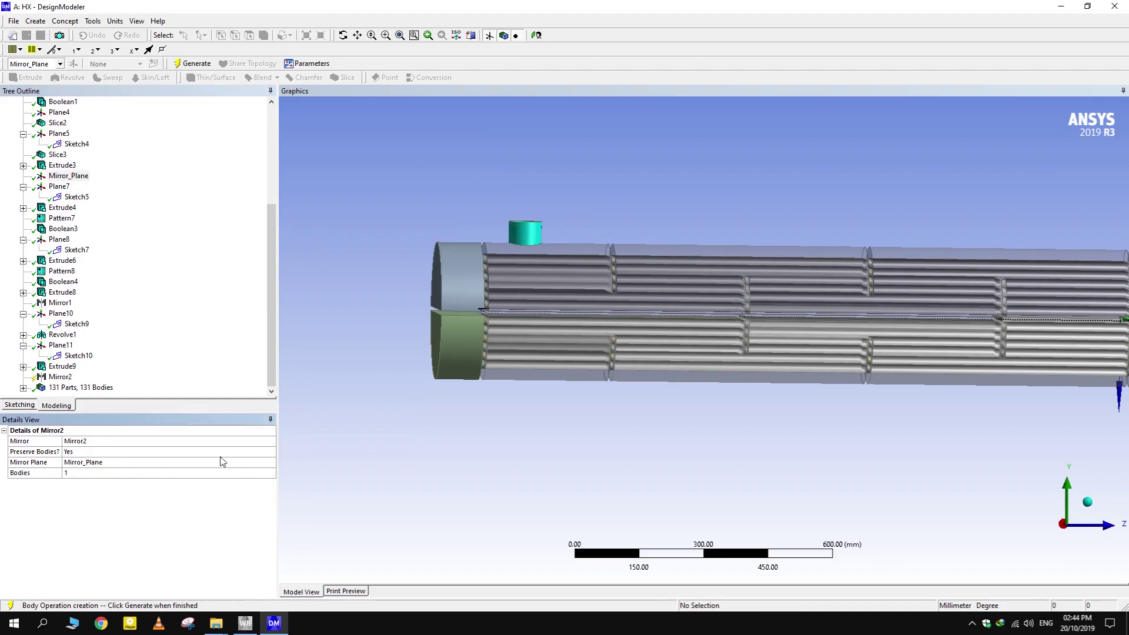
{"action": "left_click", "coordinate": [193, 63]}
Change the nozzle extrude's operation to Add Frozen and regenerate the model
{"action": "left_click", "coordinate": [523, 390]}
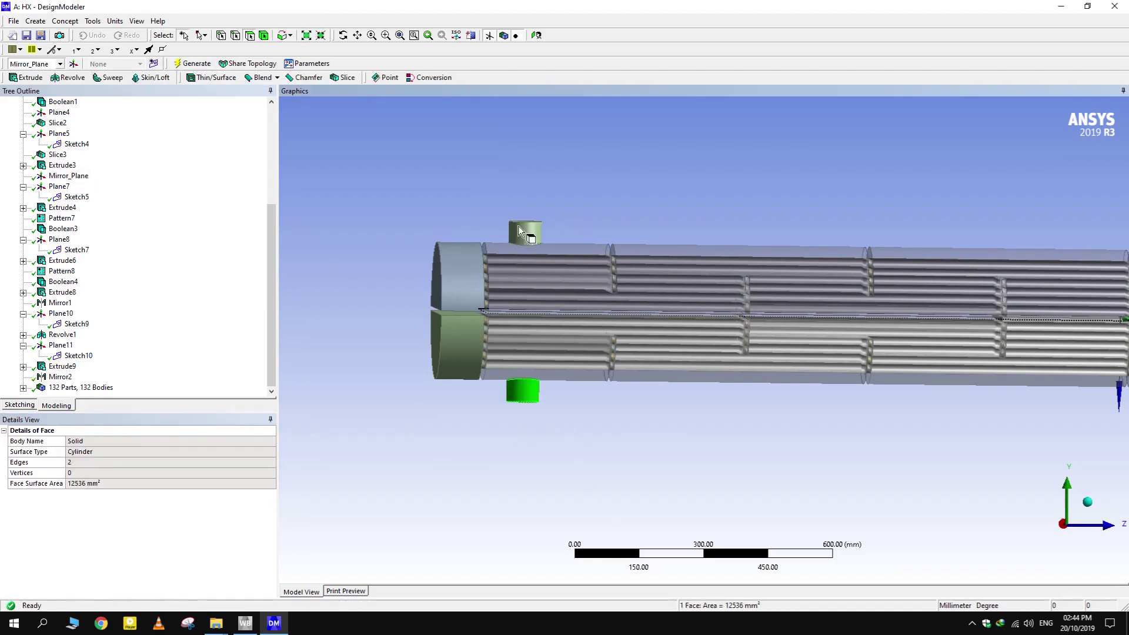
{"action": "left_click", "coordinate": [530, 235]}
{"action": "left_click", "coordinate": [264, 35]}
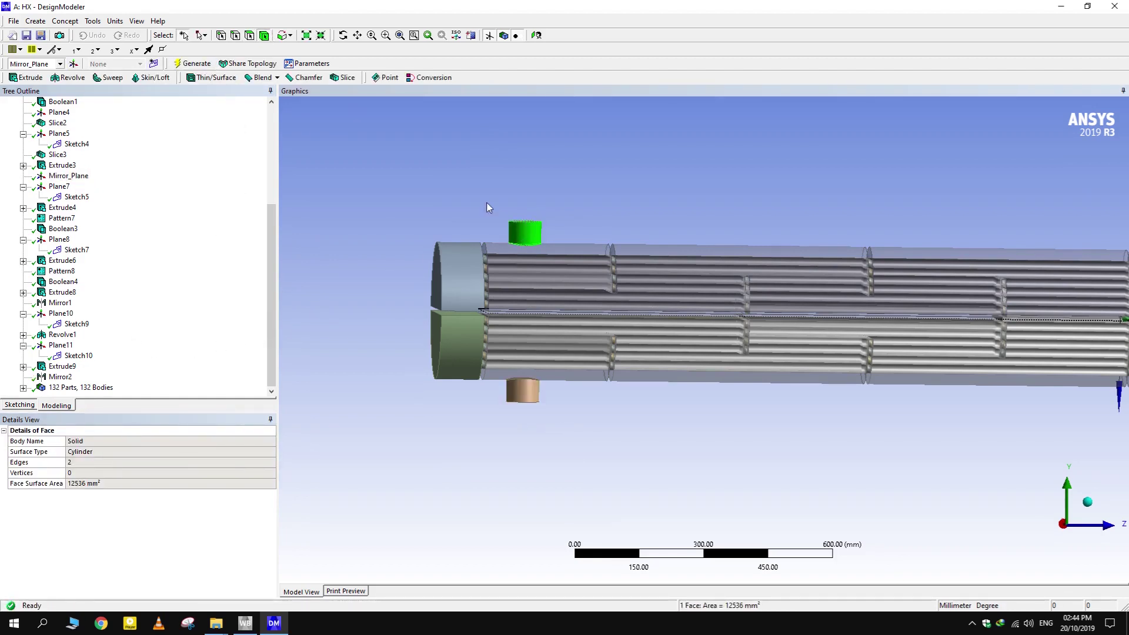
{"action": "left_click", "coordinate": [532, 243]}
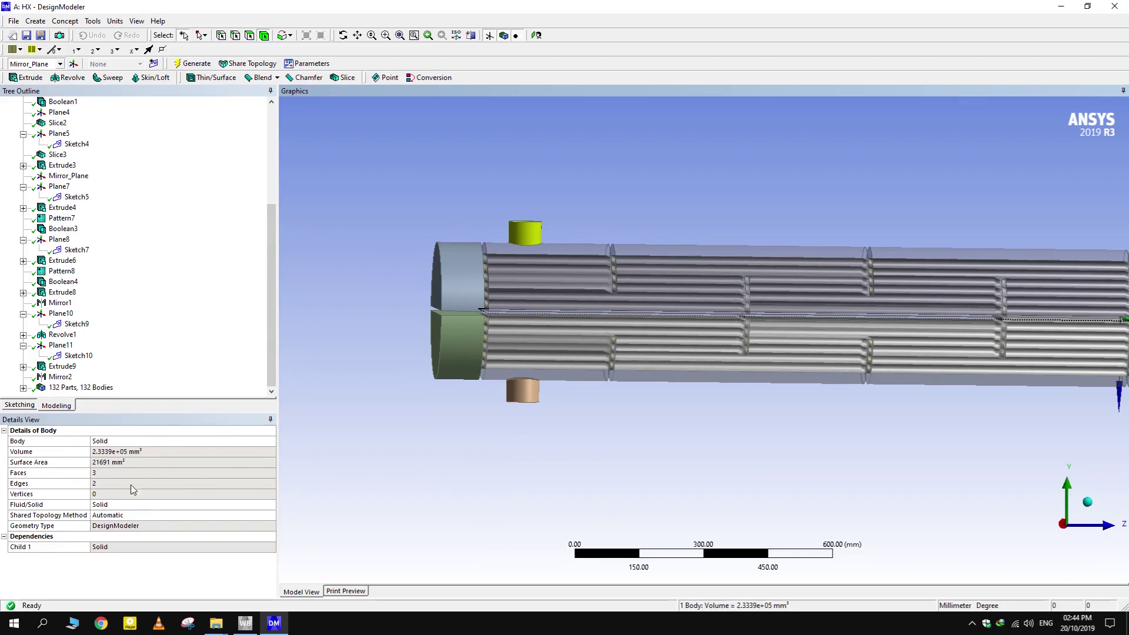
{"action": "left_click", "coordinate": [200, 464]}
{"action": "left_click", "coordinate": [247, 464]}
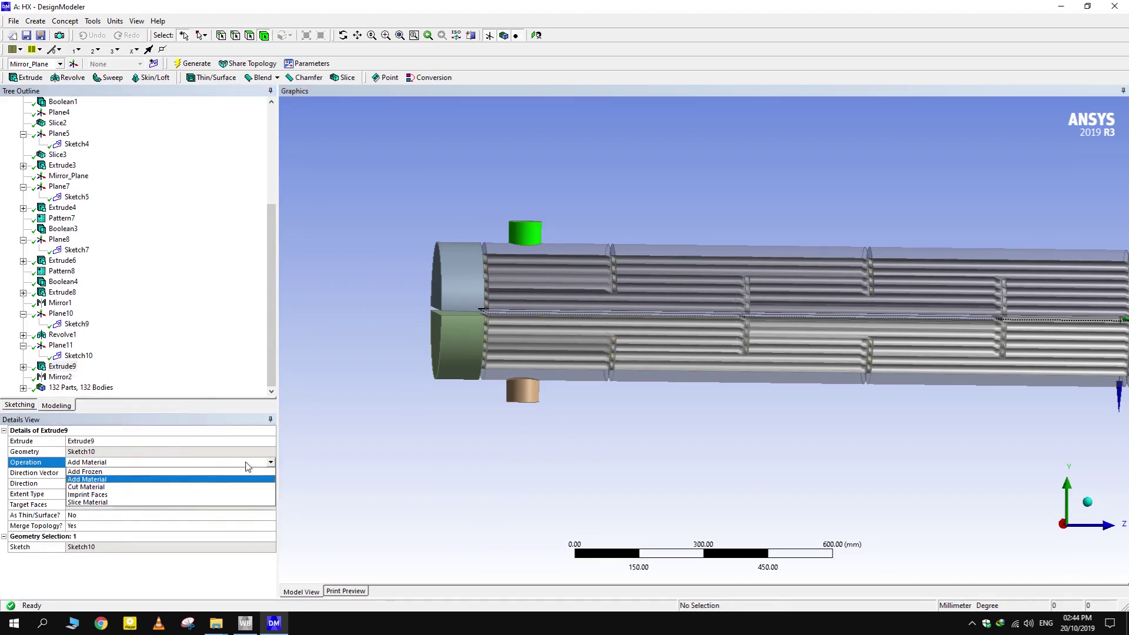
{"action": "left_click", "coordinate": [88, 471]}
{"action": "left_click", "coordinate": [203, 63]}
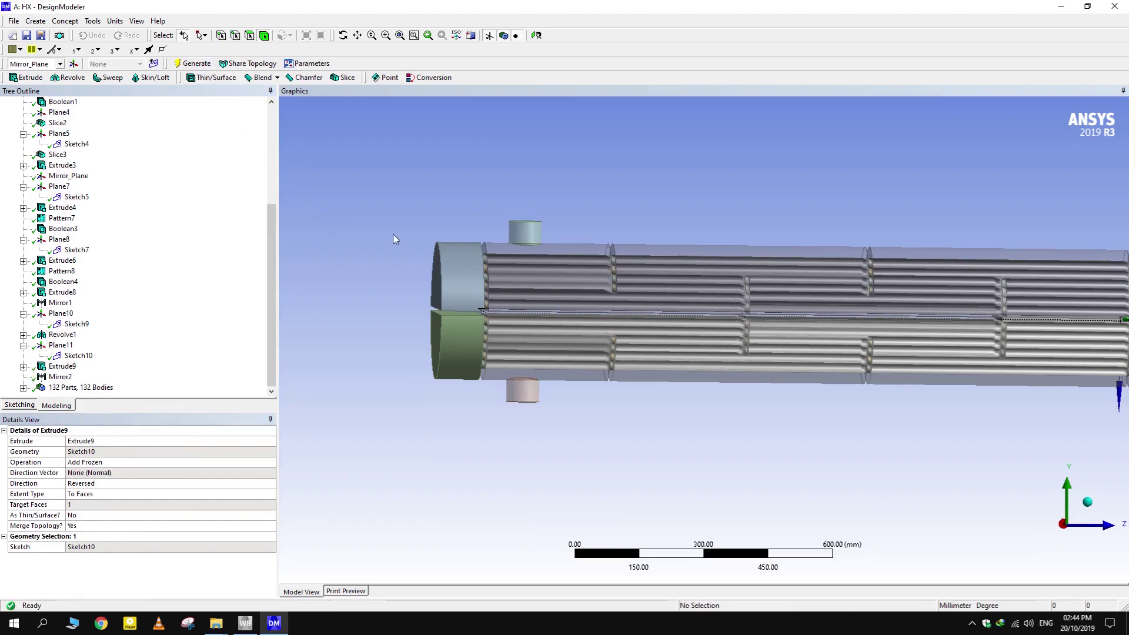
Select all visible bodies of the heat exchanger, set them to Fluid, and check both header halves
{"action": "scroll", "coordinate": [360, 282], "scroll_direction": "down", "scroll_amount": 3}
{"action": "scroll", "coordinate": [549, 394], "scroll_direction": "down", "scroll_amount": 2}
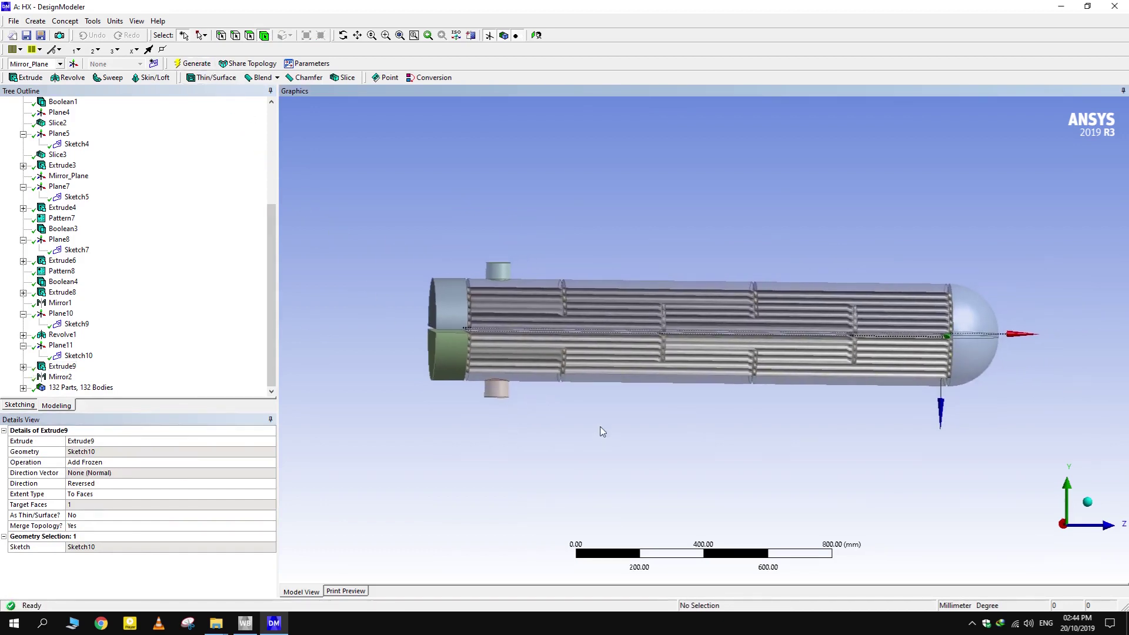
{"action": "left_click", "coordinate": [443, 317]}
{"action": "key", "text": "ctrl+a"}
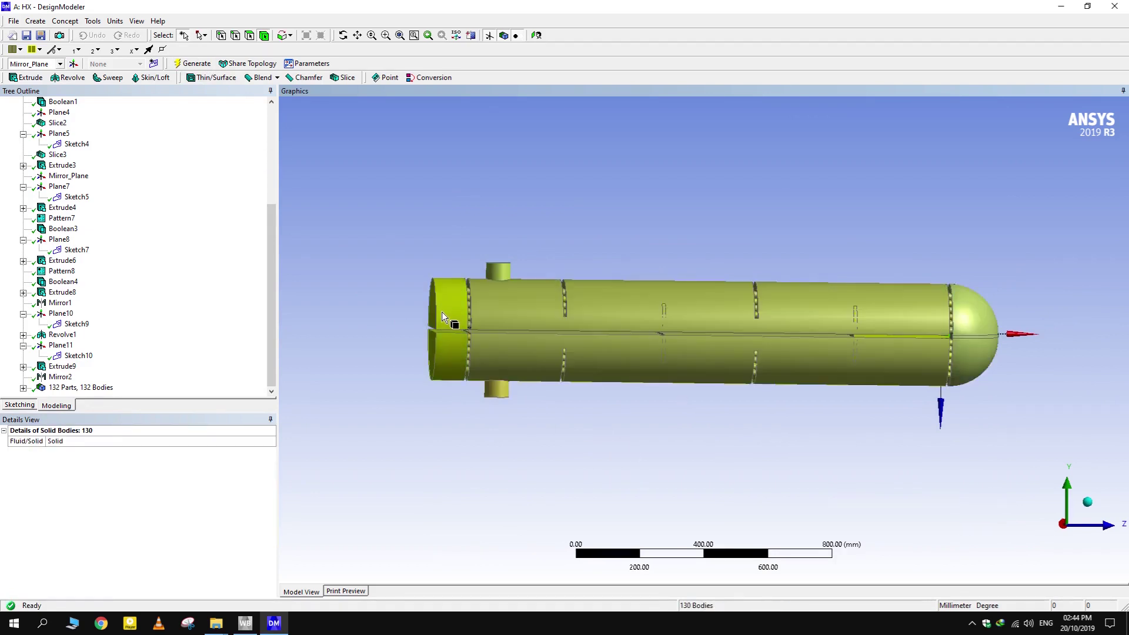
{"action": "left_click", "coordinate": [141, 445]}
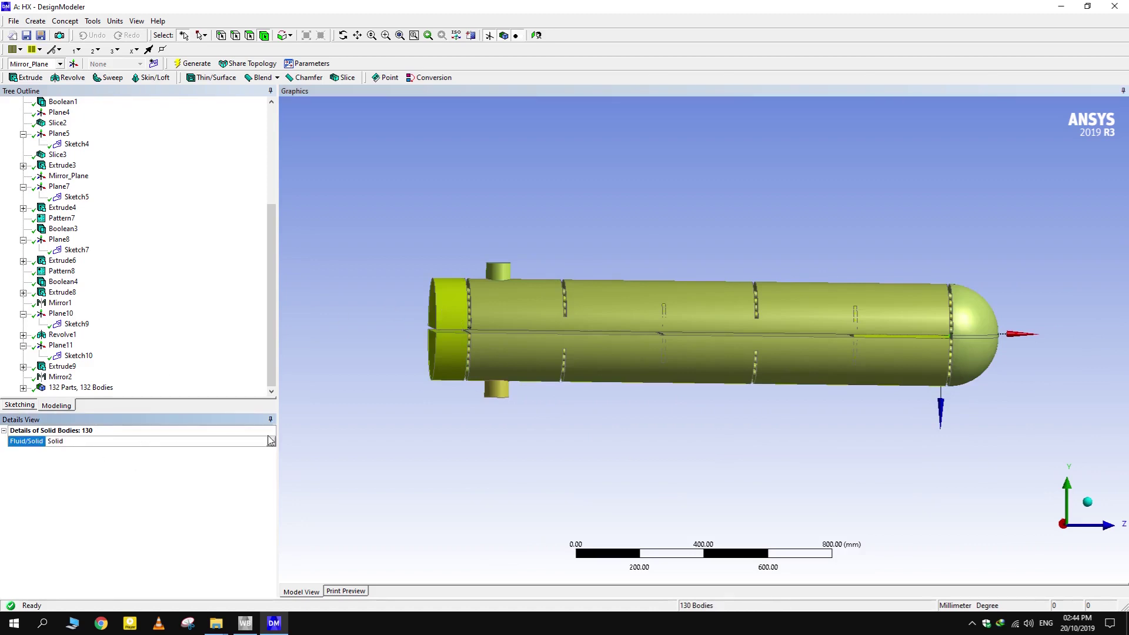
{"action": "left_click", "coordinate": [271, 442]}
{"action": "left_click", "coordinate": [87, 451]}
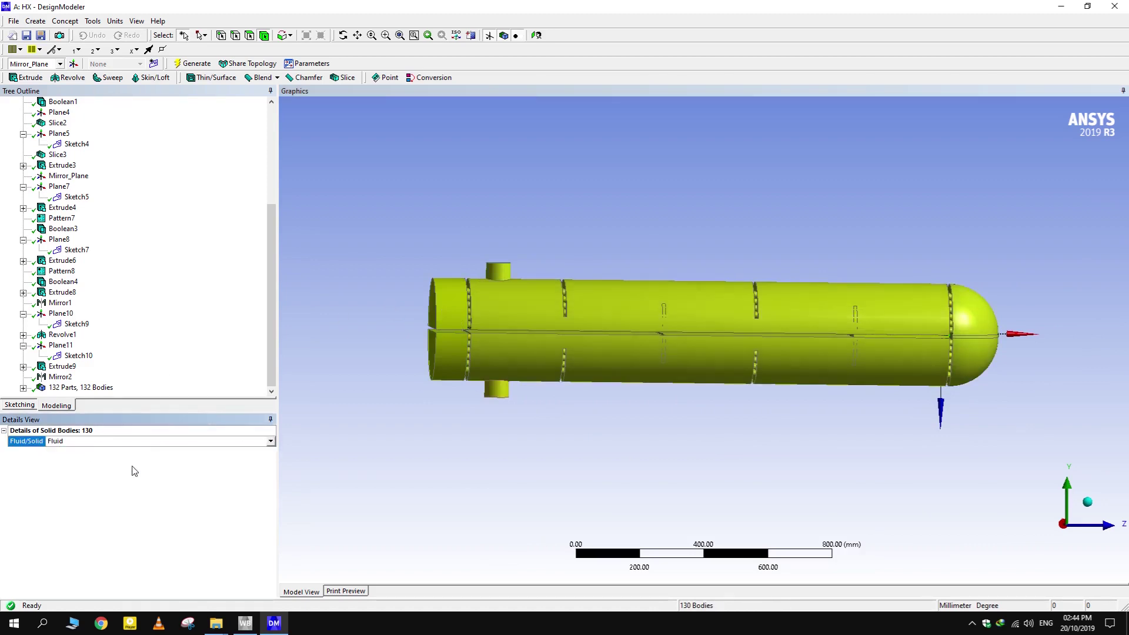
{"action": "left_click", "coordinate": [455, 302]}
{"action": "left_click", "coordinate": [446, 358]}
{"action": "left_click", "coordinate": [598, 453]}
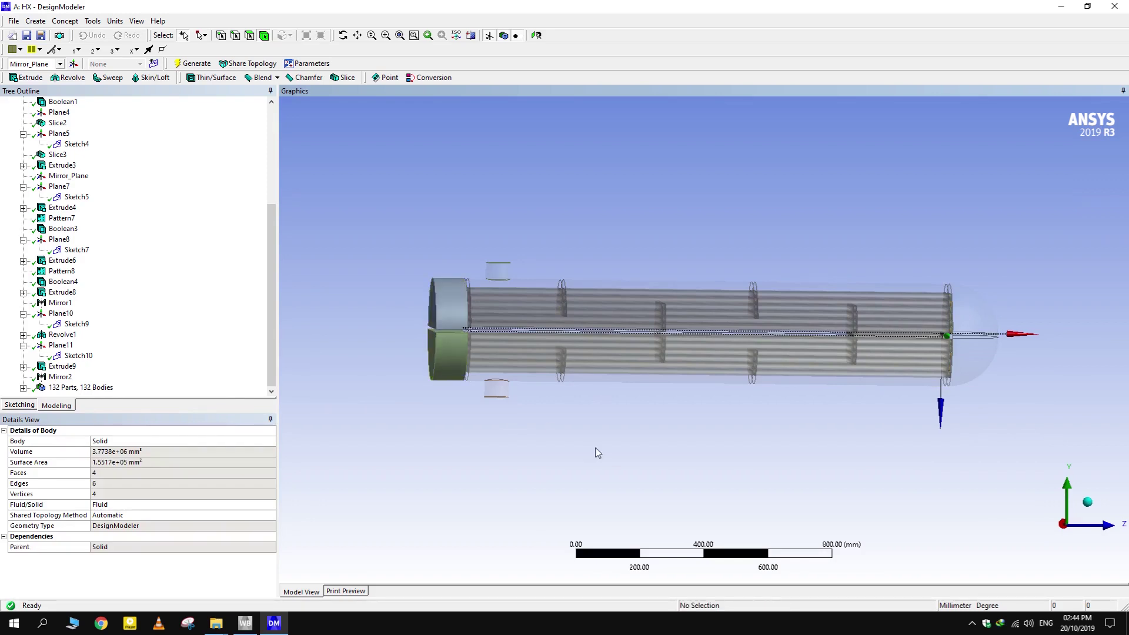
Select all the unsuppressed solid bodies in the model tree and form one new part from them
{"action": "middle_click_drag", "start_coordinate": [604, 455], "coordinate": [746, 445]}
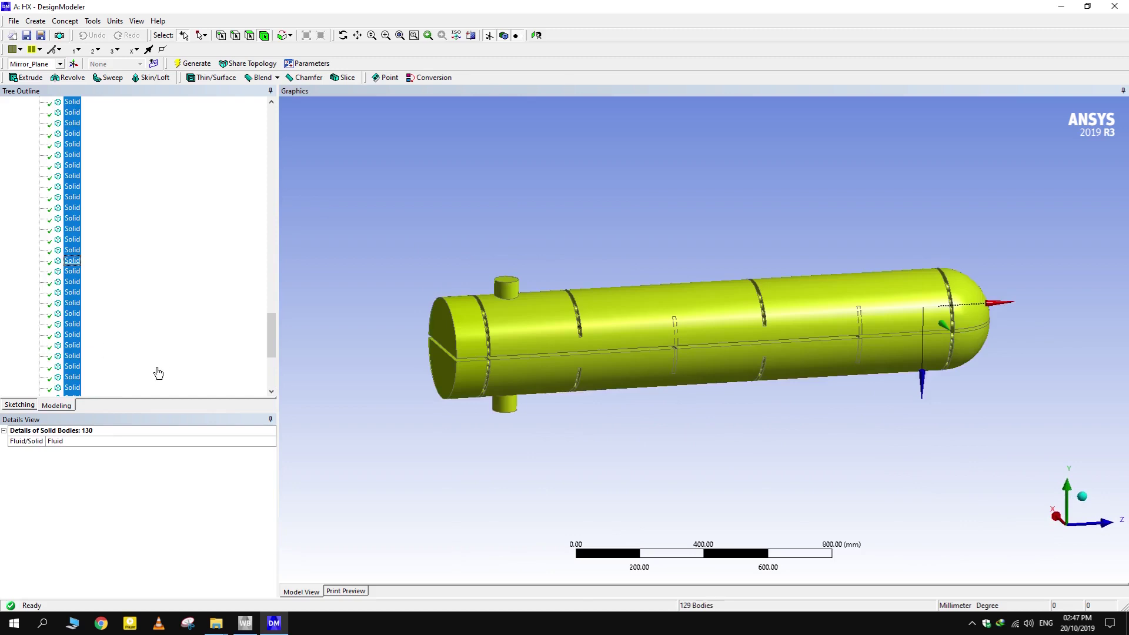
{"action": "scroll", "coordinate": [259, 341], "scroll_direction": "down", "scroll_amount": 5}
{"action": "left_click_drag", "start_coordinate": [270, 360], "coordinate": [216, 276]}
{"action": "scroll", "coordinate": [216, 277], "scroll_direction": "up", "scroll_amount": 15}
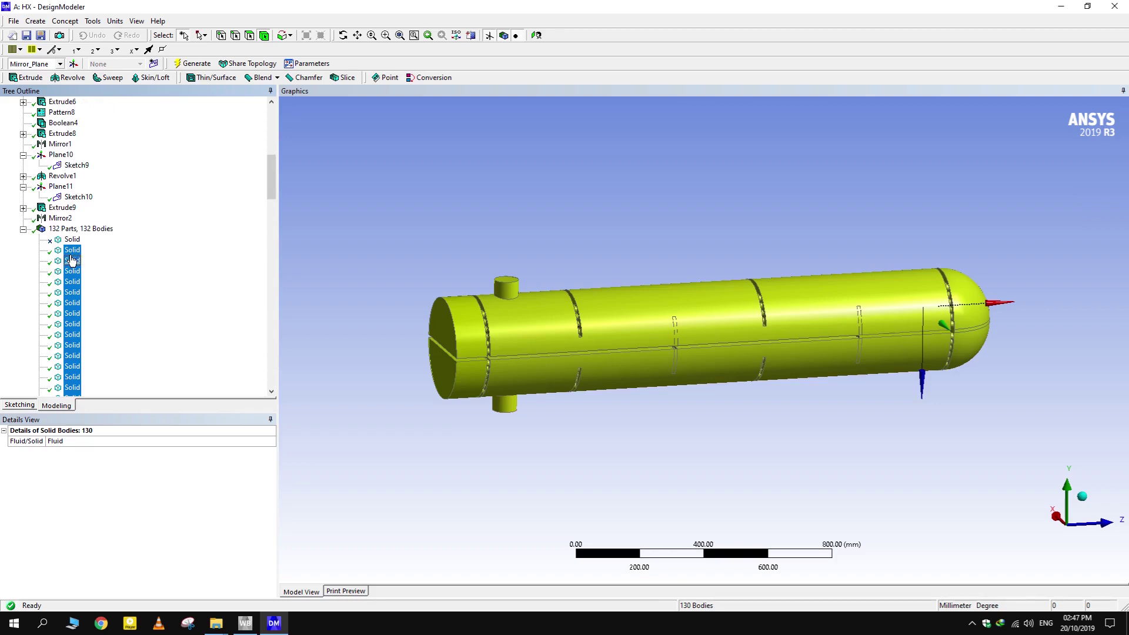
{"action": "right_click", "coordinate": [72, 260]}
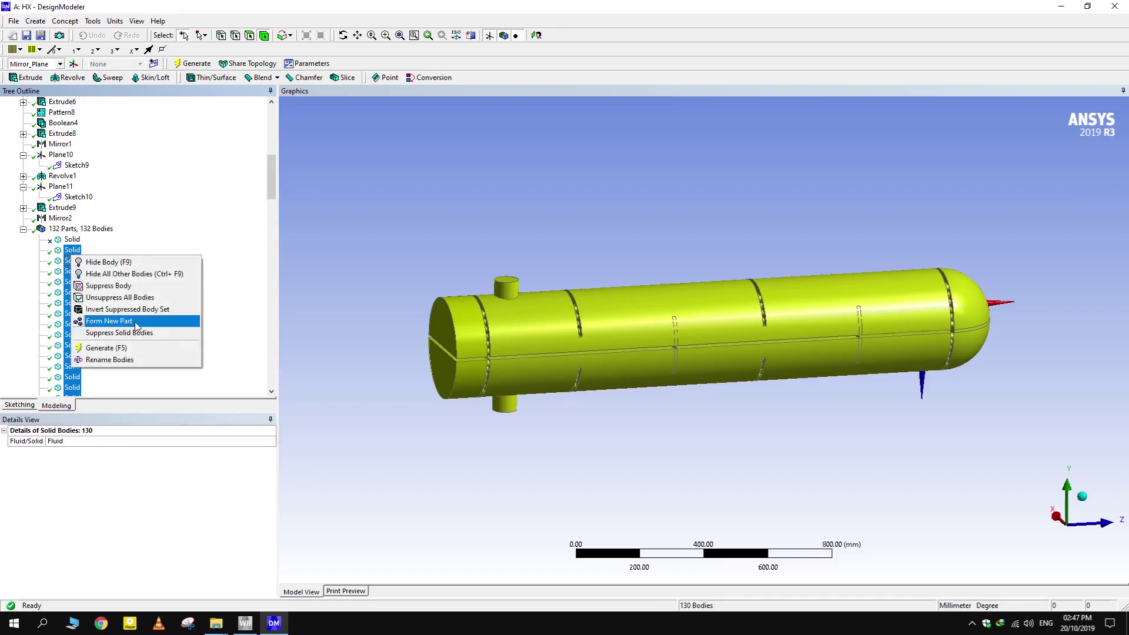
{"action": "left_click", "coordinate": [136, 323]}
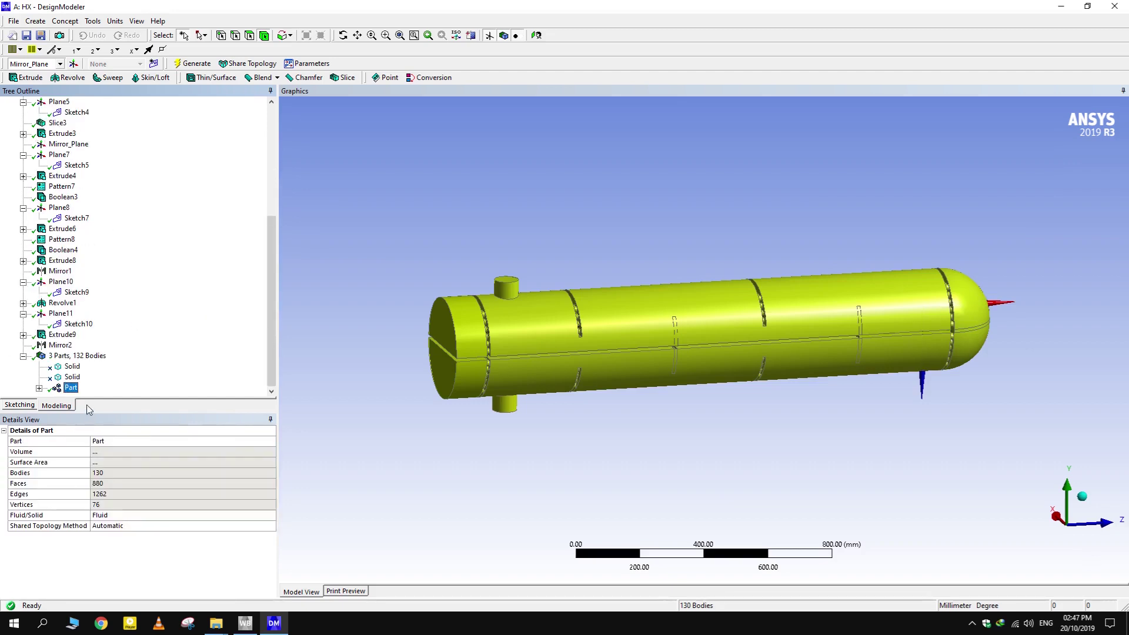
Change the operation of Extrude8, the flat-ended header's extrude, to Add Frozen and regenerate the model
{"action": "left_click", "coordinate": [766, 464]}
{"action": "left_click", "coordinate": [468, 353]}
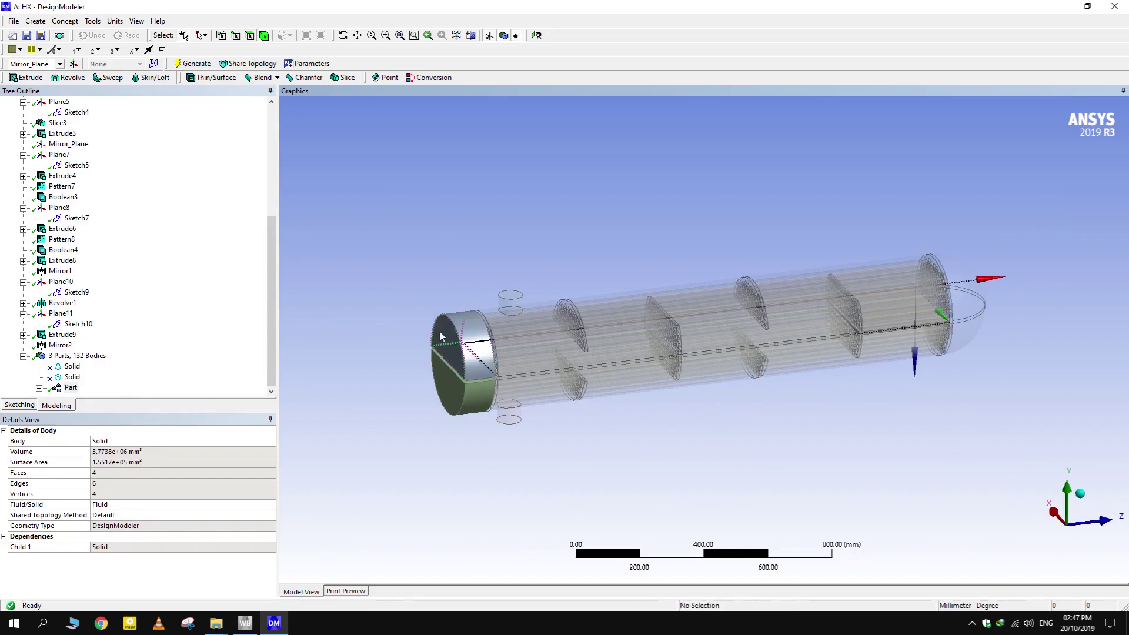
{"action": "left_click", "coordinate": [56, 260]}
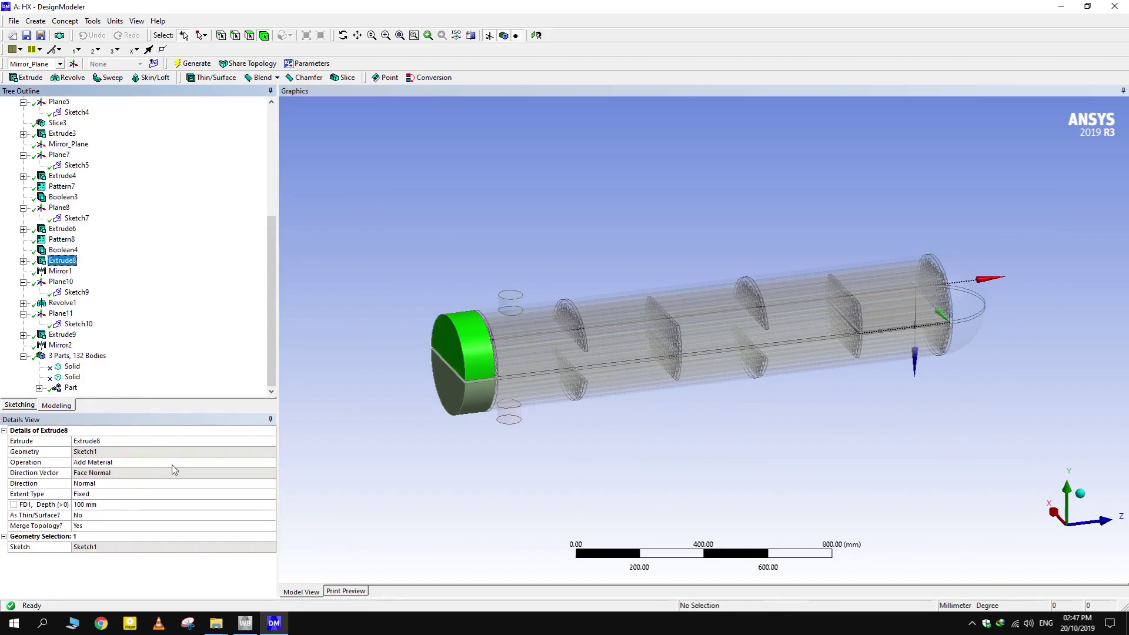
{"action": "left_click", "coordinate": [198, 462]}
{"action": "left_click", "coordinate": [271, 462]}
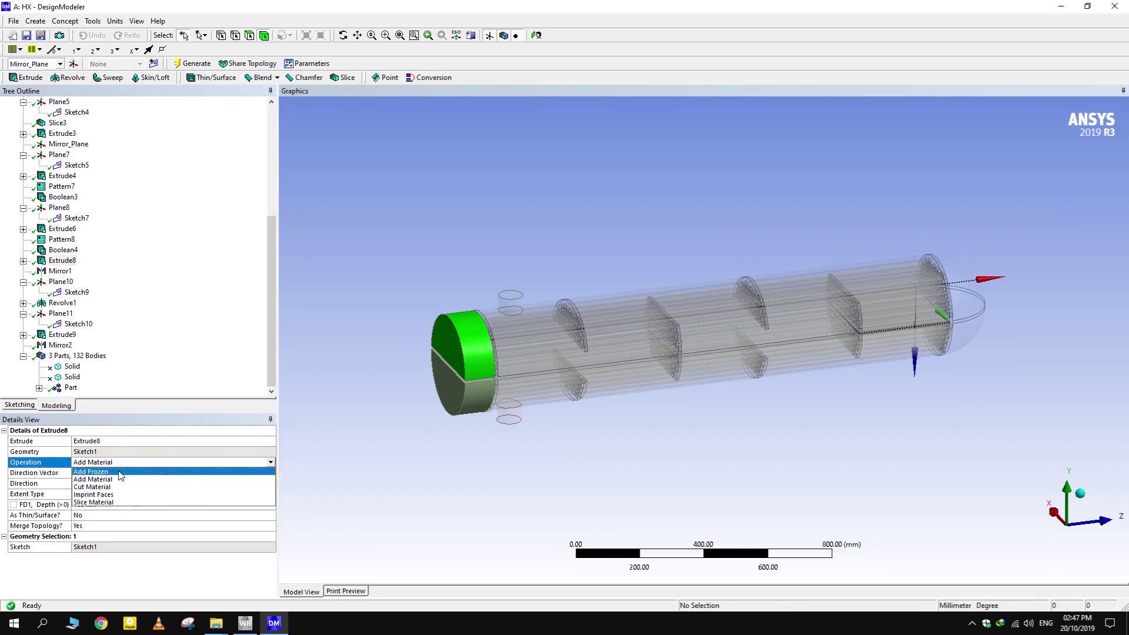
{"action": "left_click", "coordinate": [119, 476]}
{"action": "left_click", "coordinate": [193, 63]}
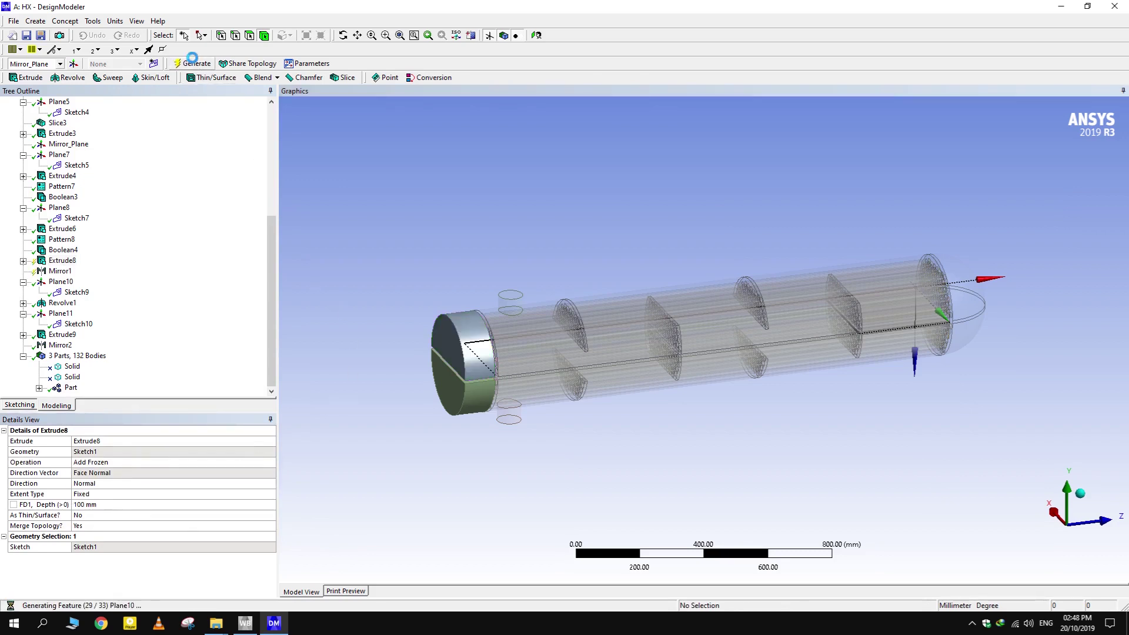